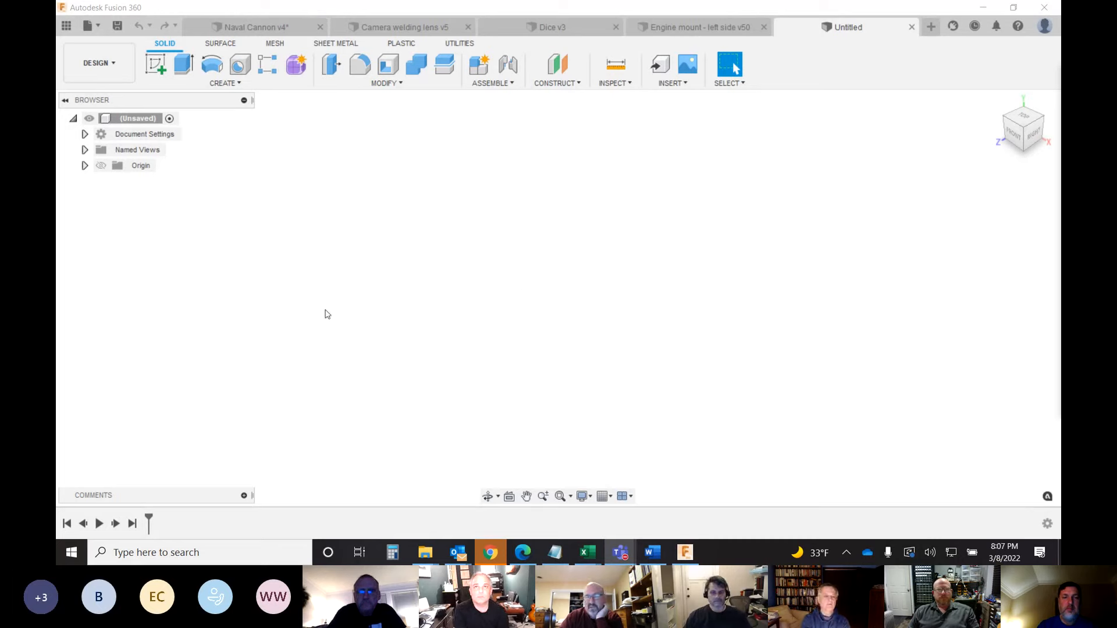
- Browse the designs in the 1.8T adapter for 944 project and return to the list of all projects
click(66, 28)
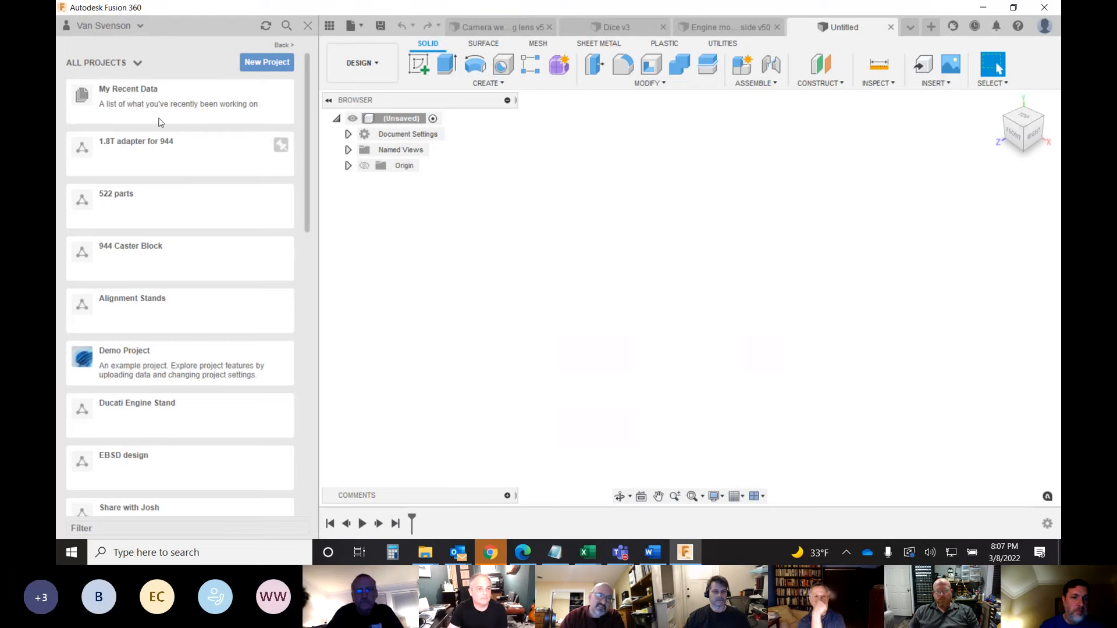
click(126, 147)
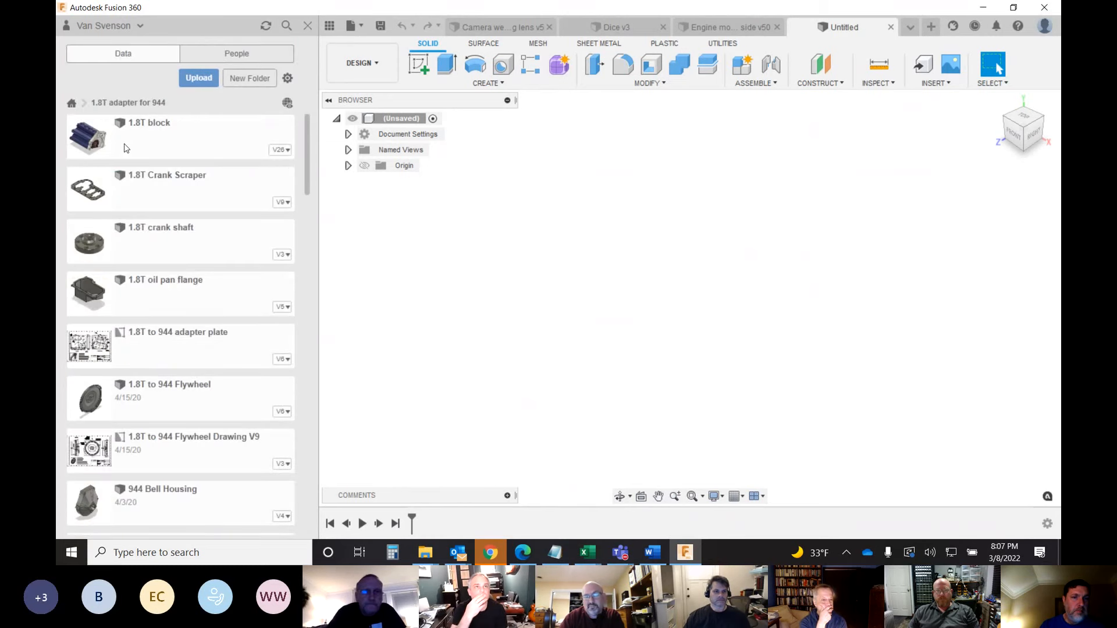
scroll(156, 155, down, 1)
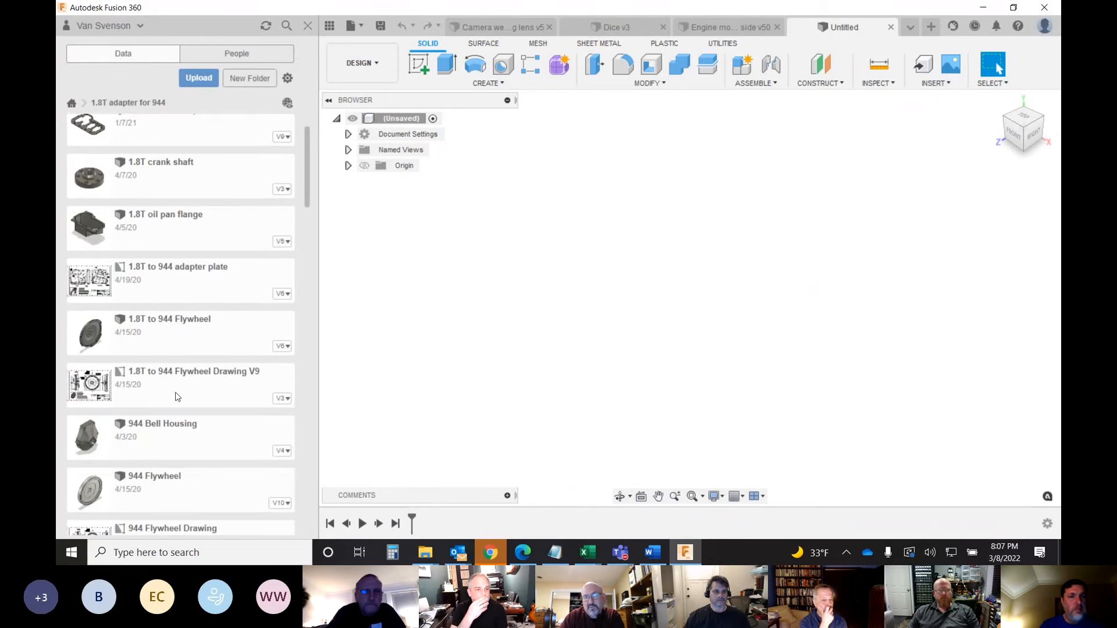
scroll(182, 336, down, 5)
scroll(174, 332, up, 6)
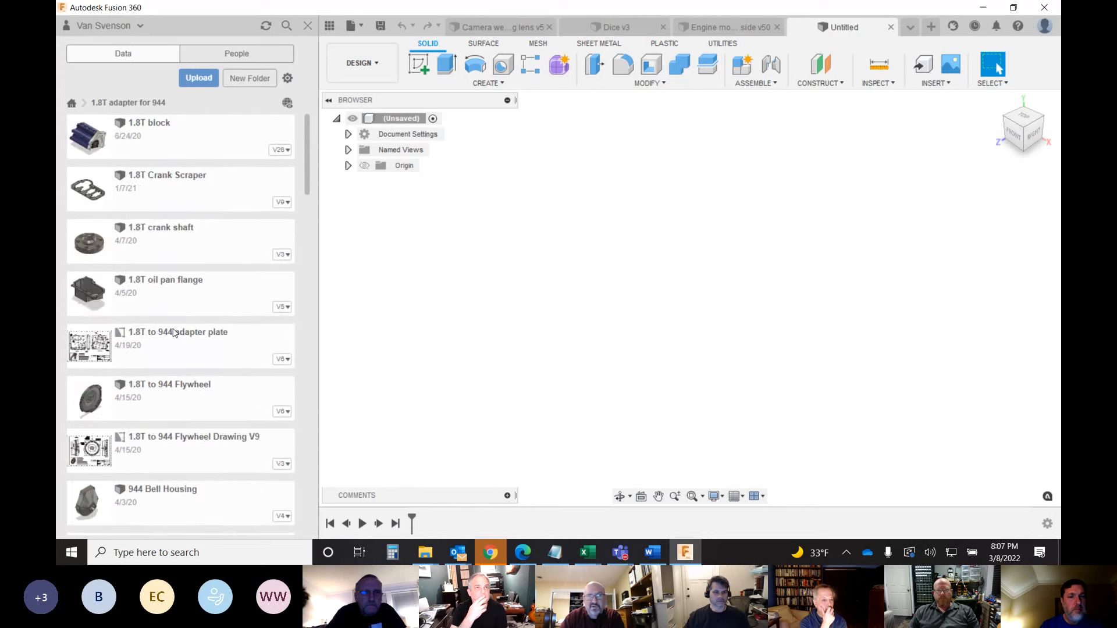
click(72, 103)
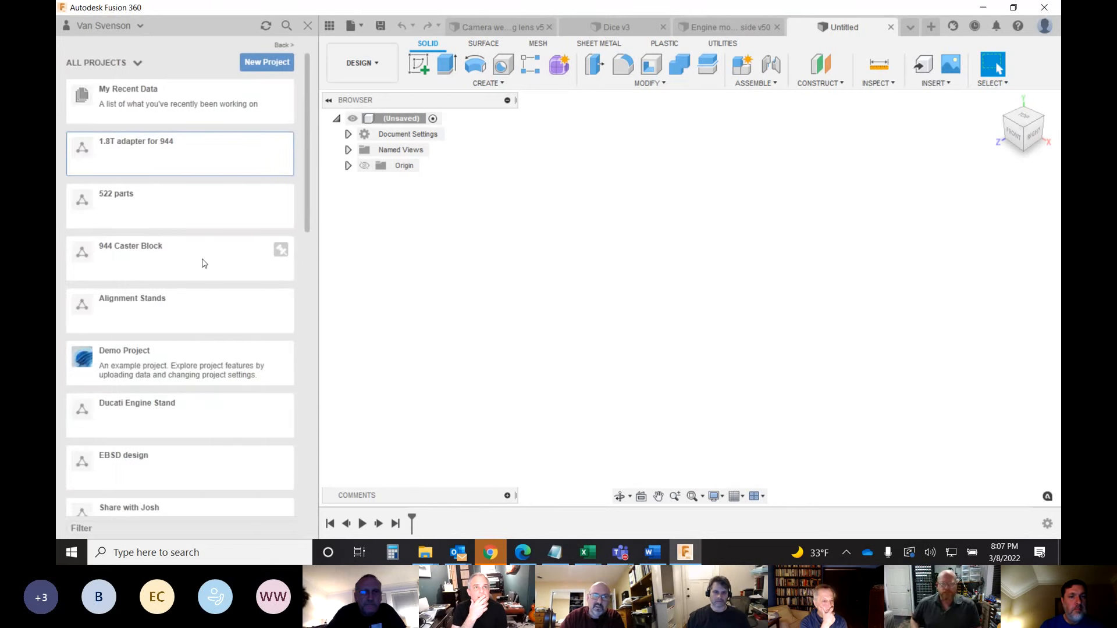
- Open the Naval Cannon design from the Tutorials project and hide the project data
scroll(163, 247, down, 3)
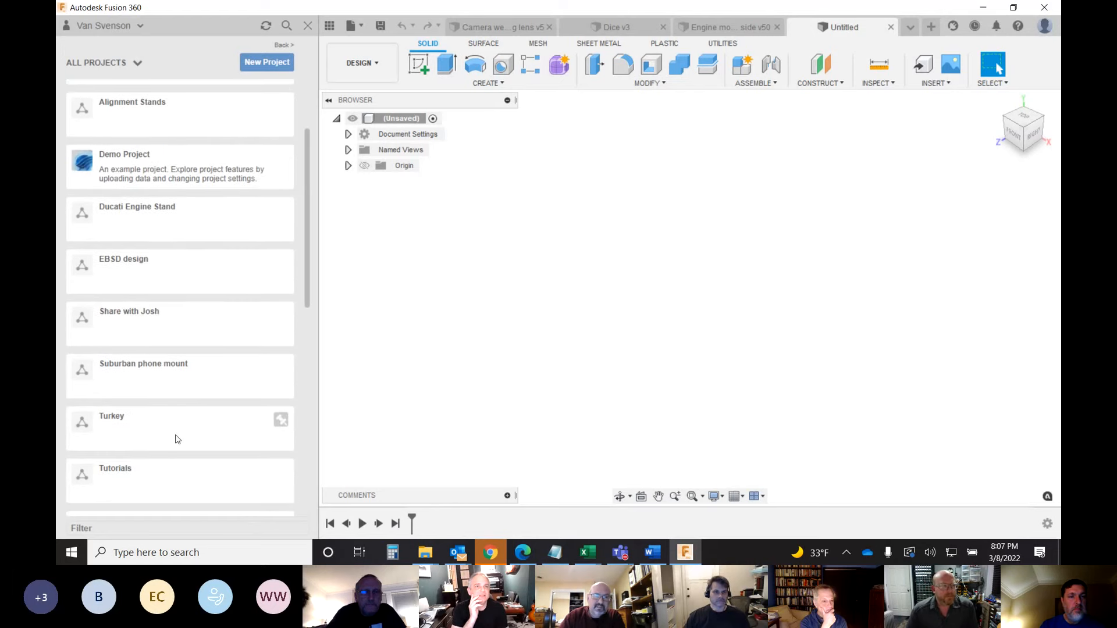
click(123, 474)
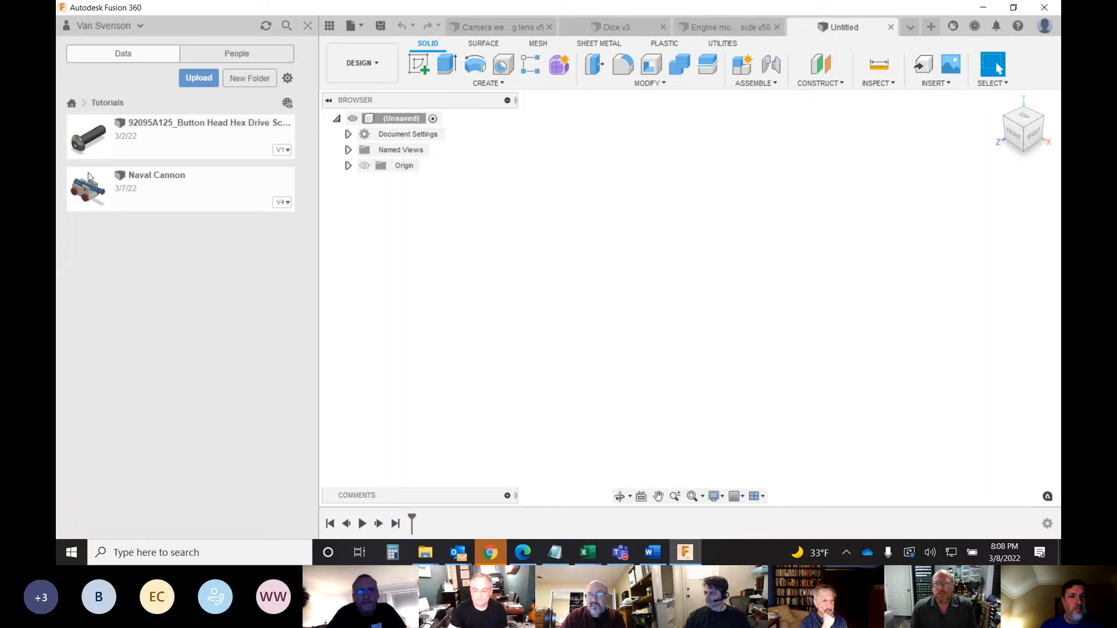
double_click(123, 182)
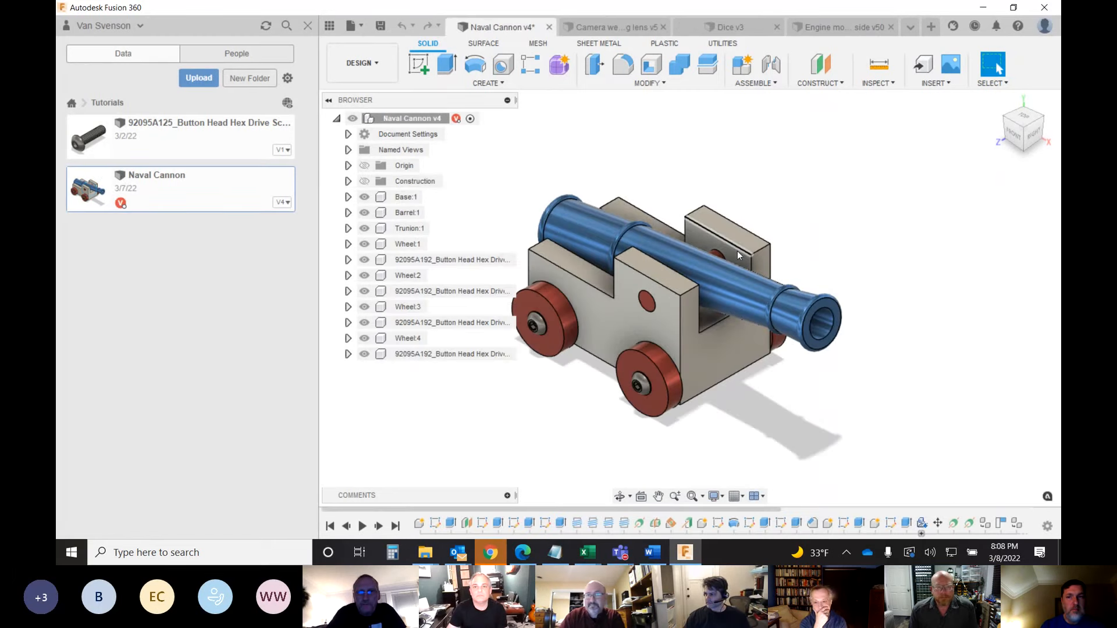
click(307, 26)
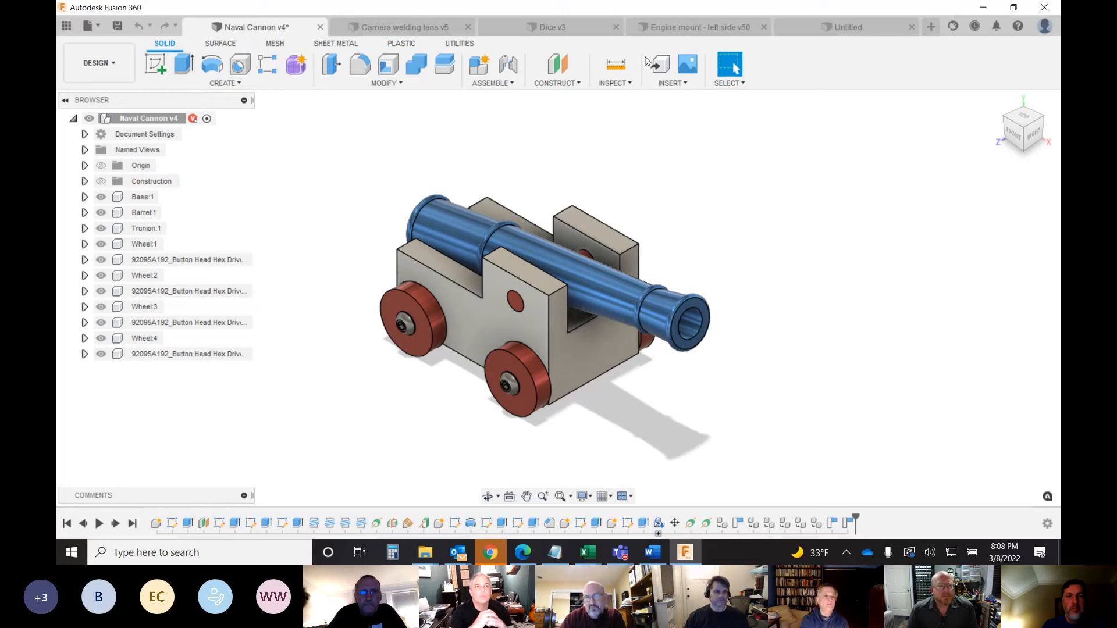
- Review the Surface, Mesh, Sheet Metal, Plastic and Utilities toolsets, and return to the Solid tools
click(221, 44)
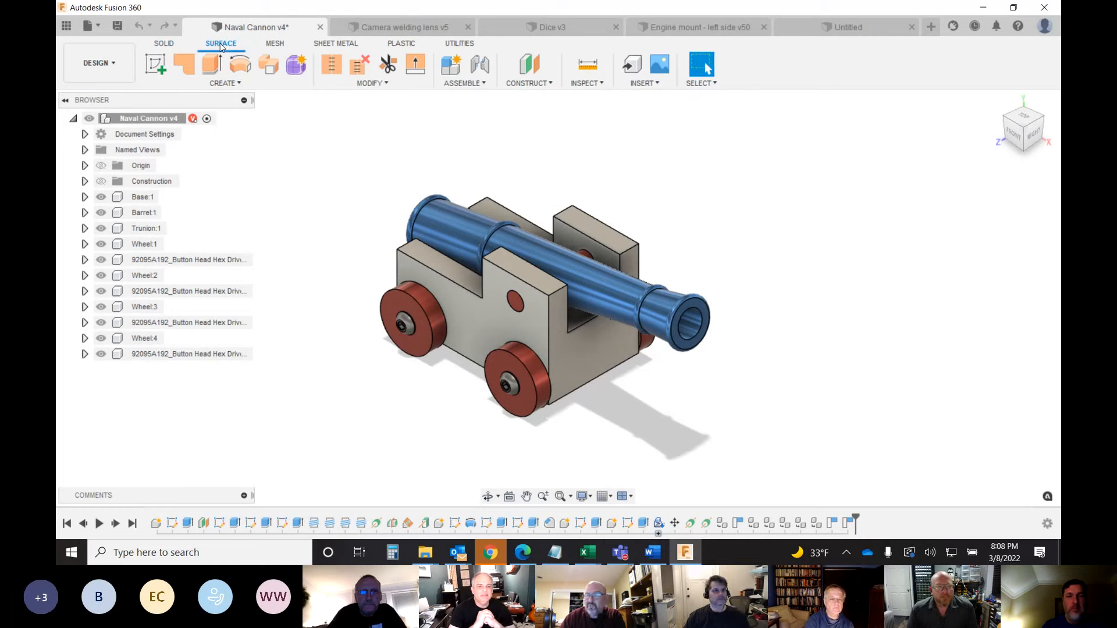
click(277, 44)
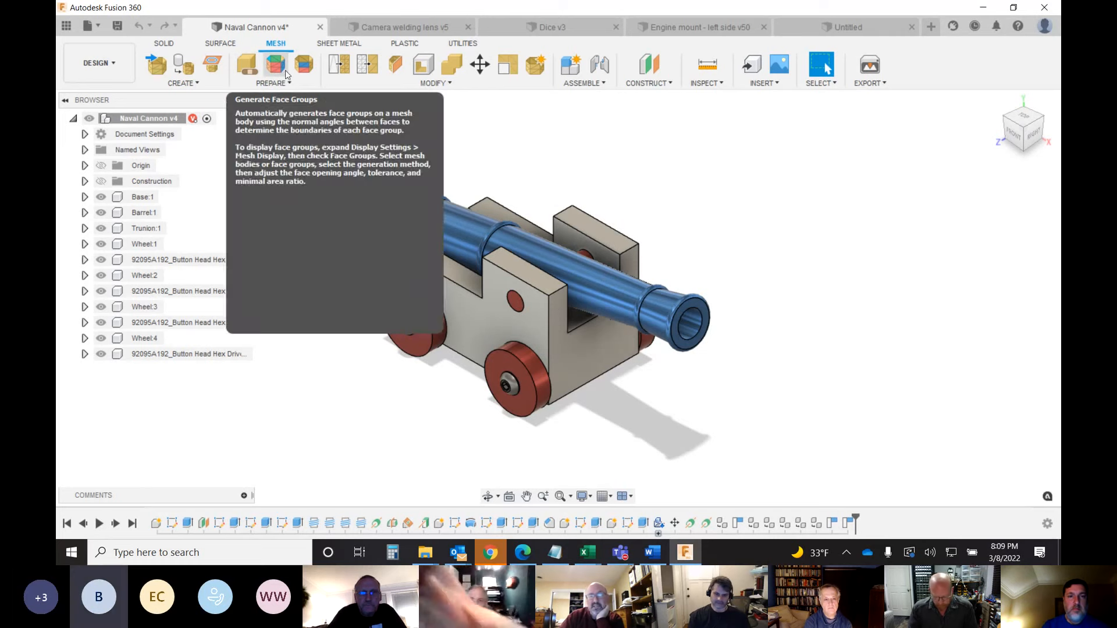
click(334, 45)
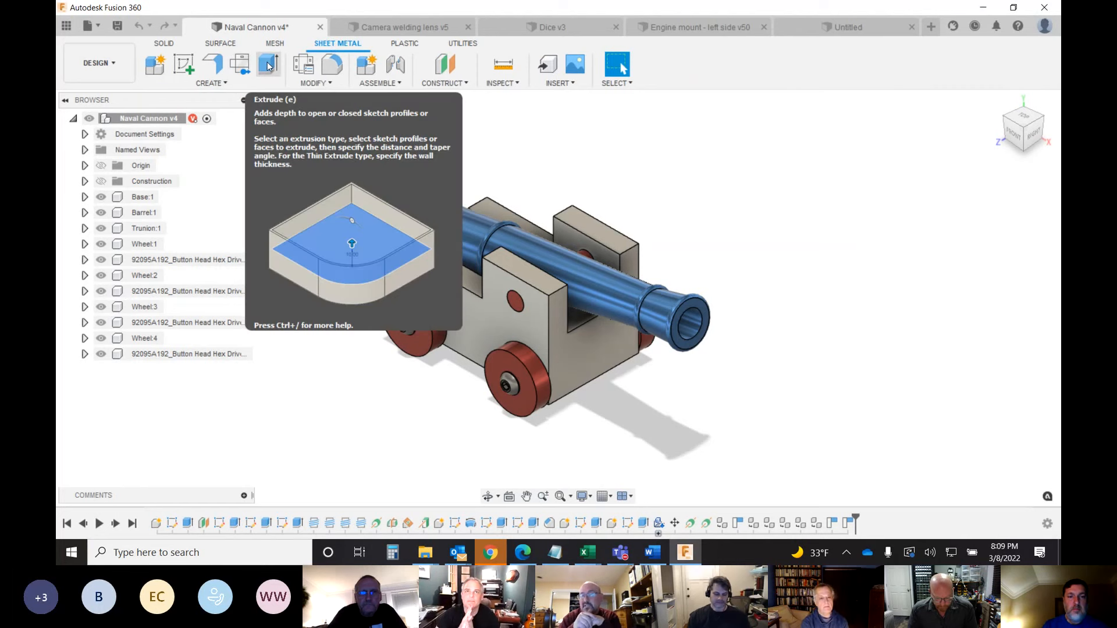
click(409, 47)
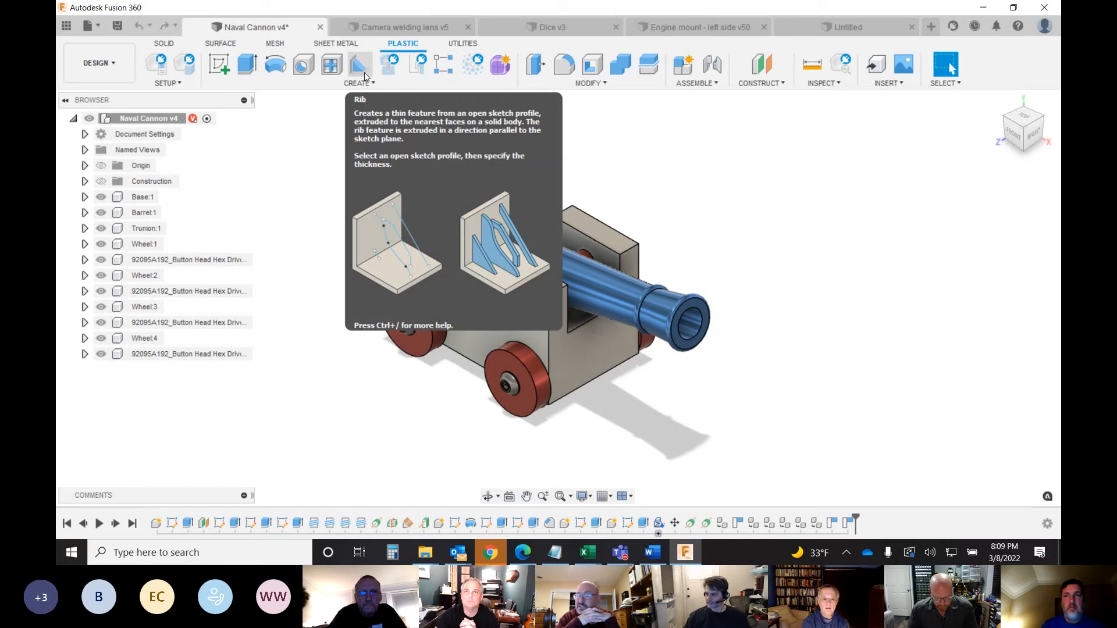
click(464, 44)
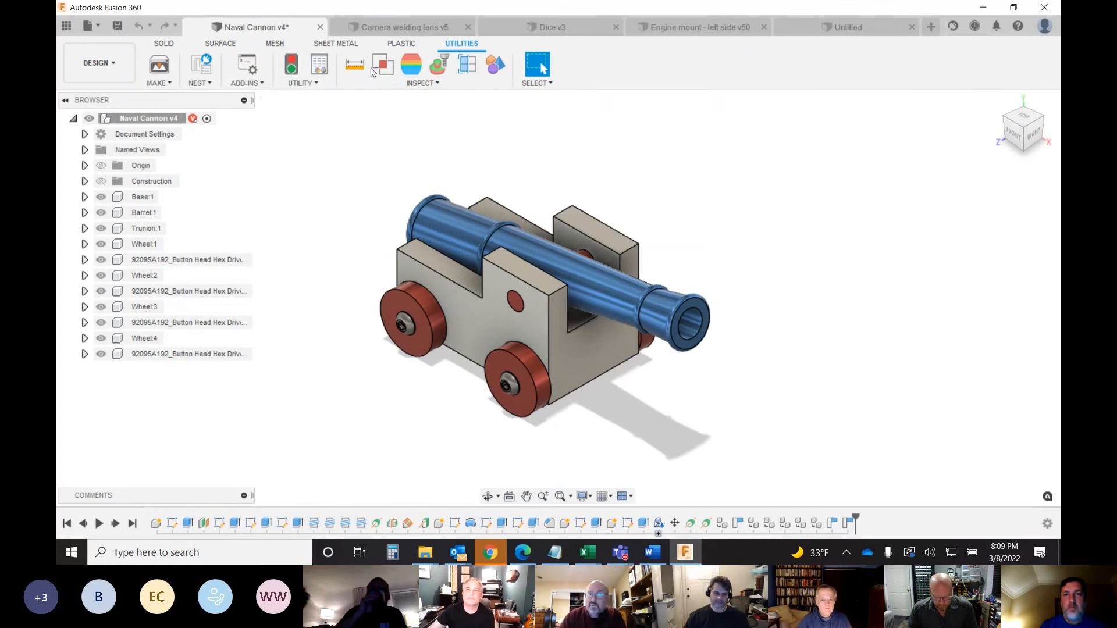
click(166, 45)
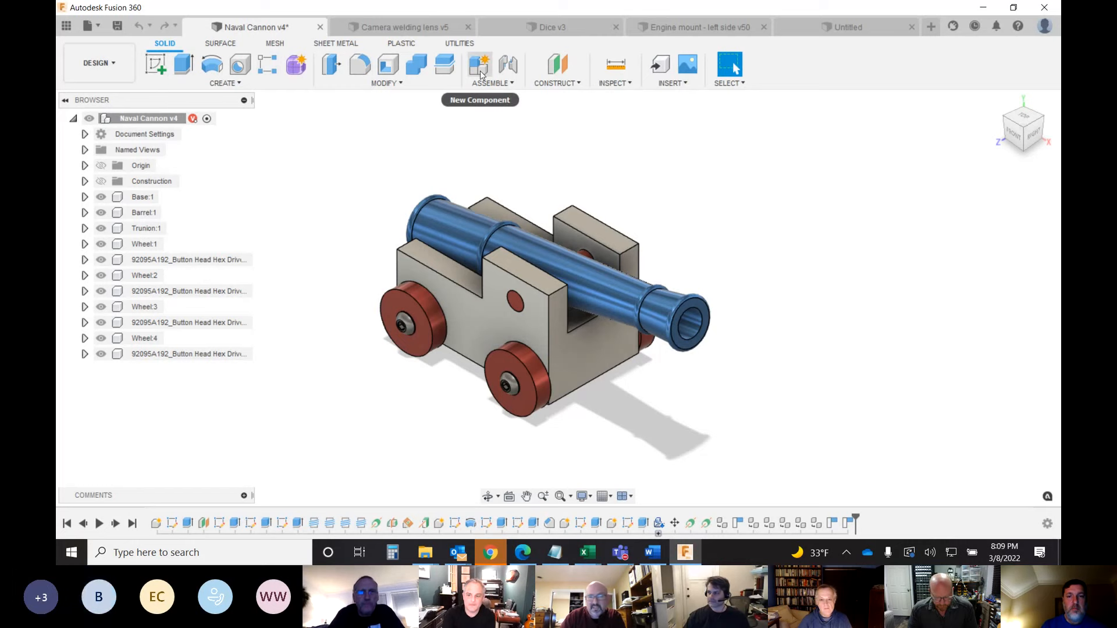
- Orbit the cannon to view it from underneath and return to the home view
click(1017, 136)
mouse_move(558, 298)
shift+middle_down()
mouse_move(558, 349)
mouse_move(605, 315)
mouse_move(523, 320)
mouse_move(523, 279)
mouse_move(501, 273)
mouse_move(536, 296)
mouse_move(535, 361)
mouse_move(512, 367)
shift+middle_up()
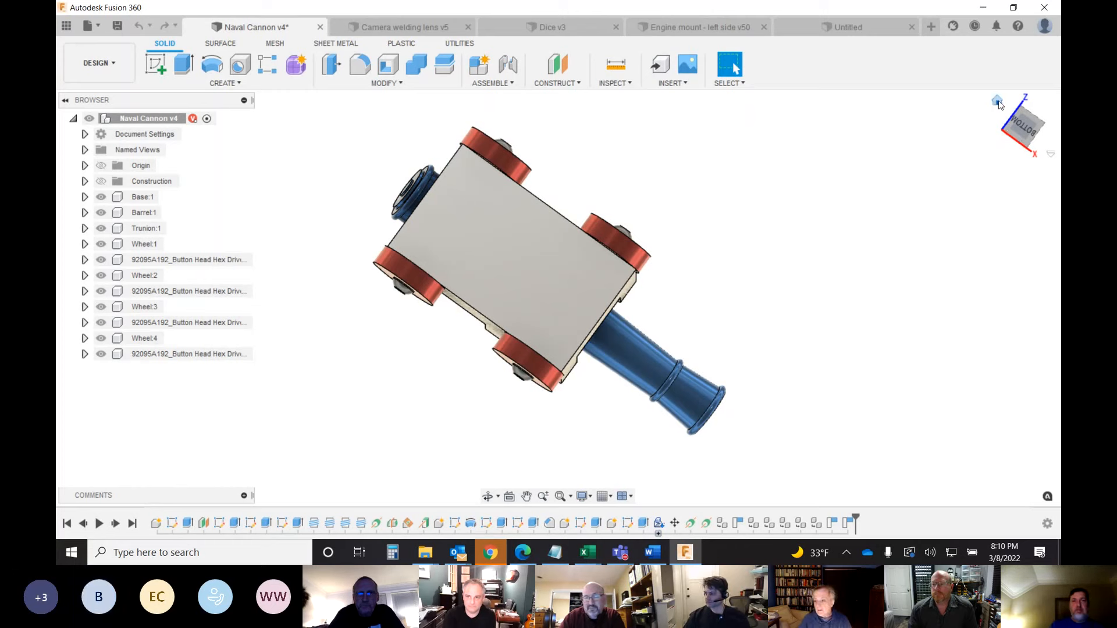
click(998, 101)
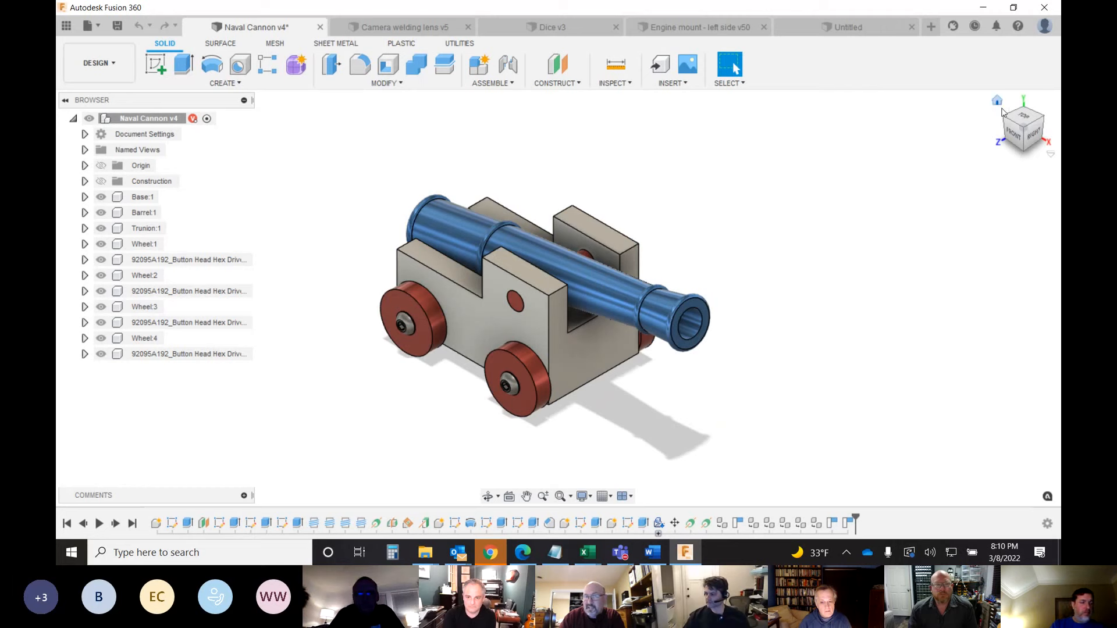
- Try to set a view of the cannon from below as Home, and test it by orbiting away and going home
click(1019, 145)
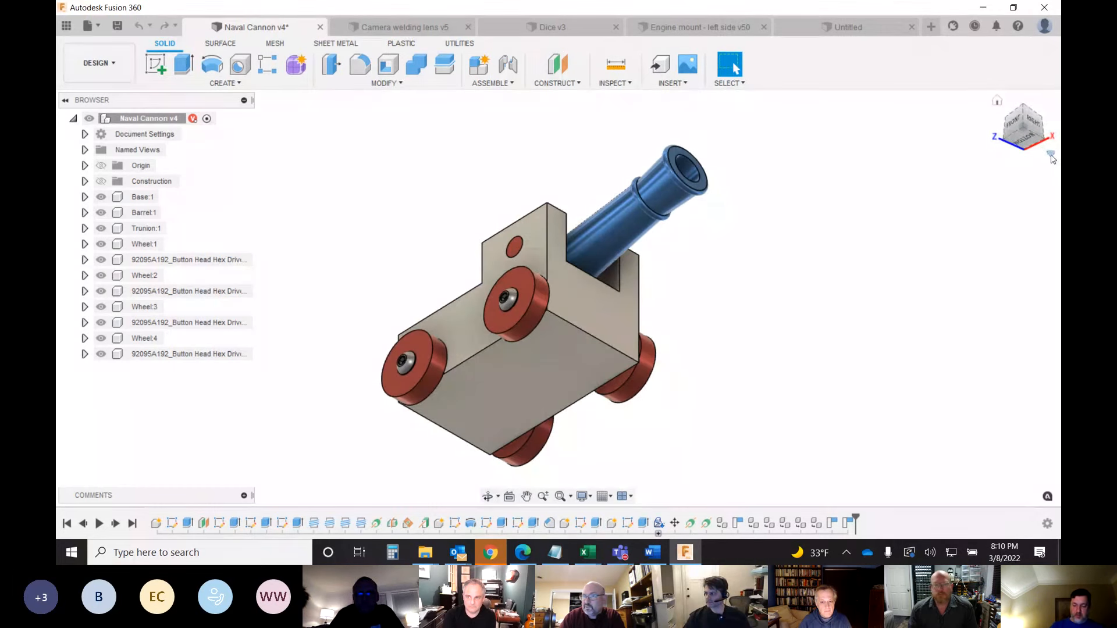
click(1050, 155)
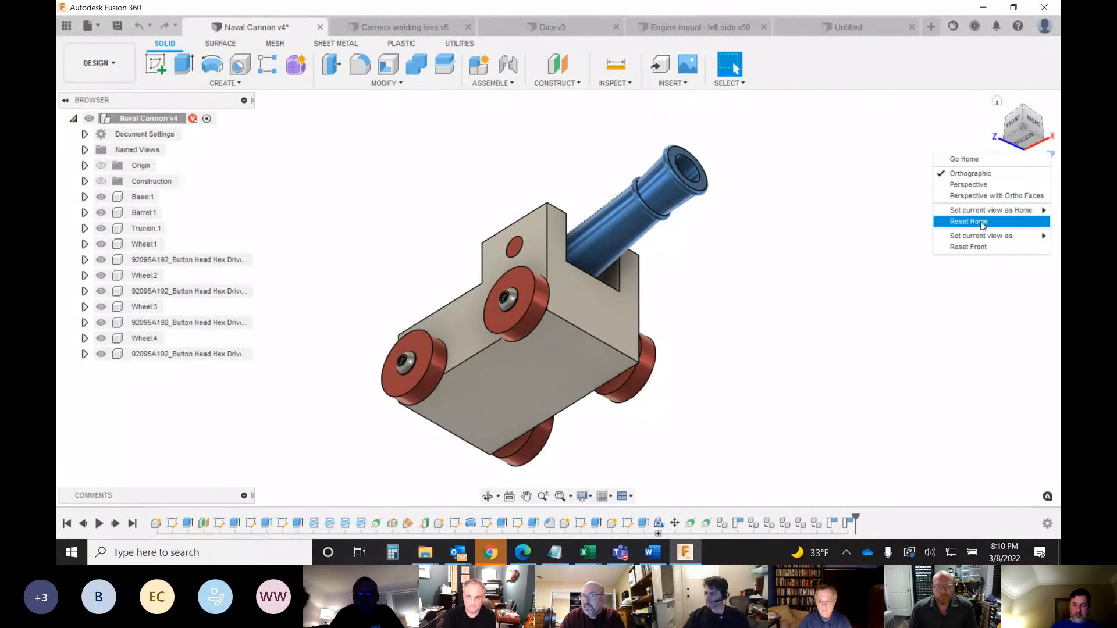
mouse_move(978, 214)
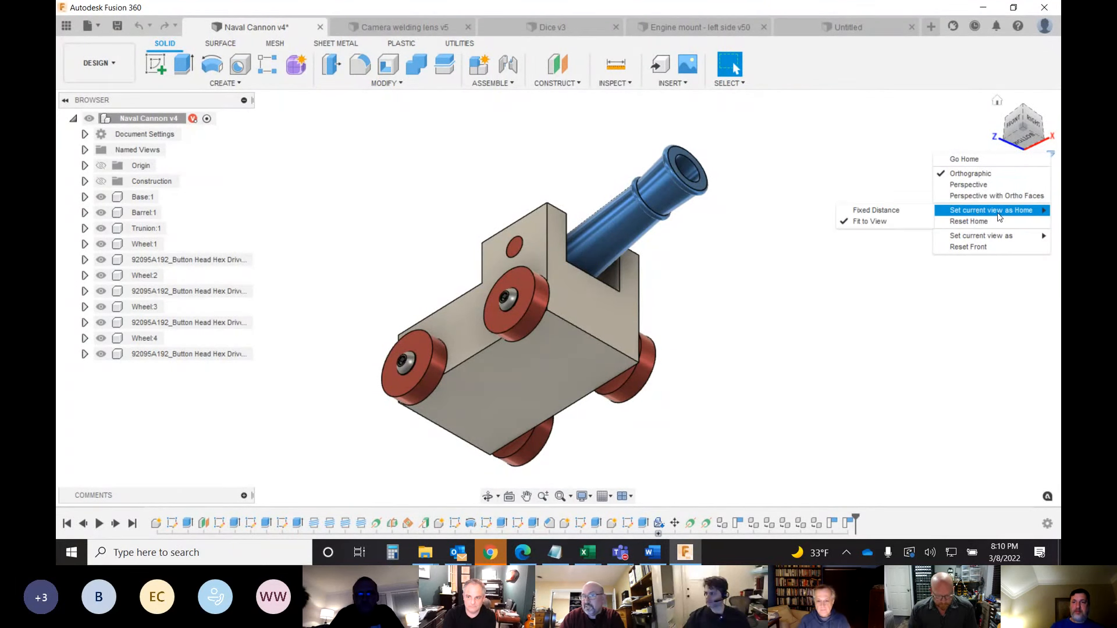
click(999, 215)
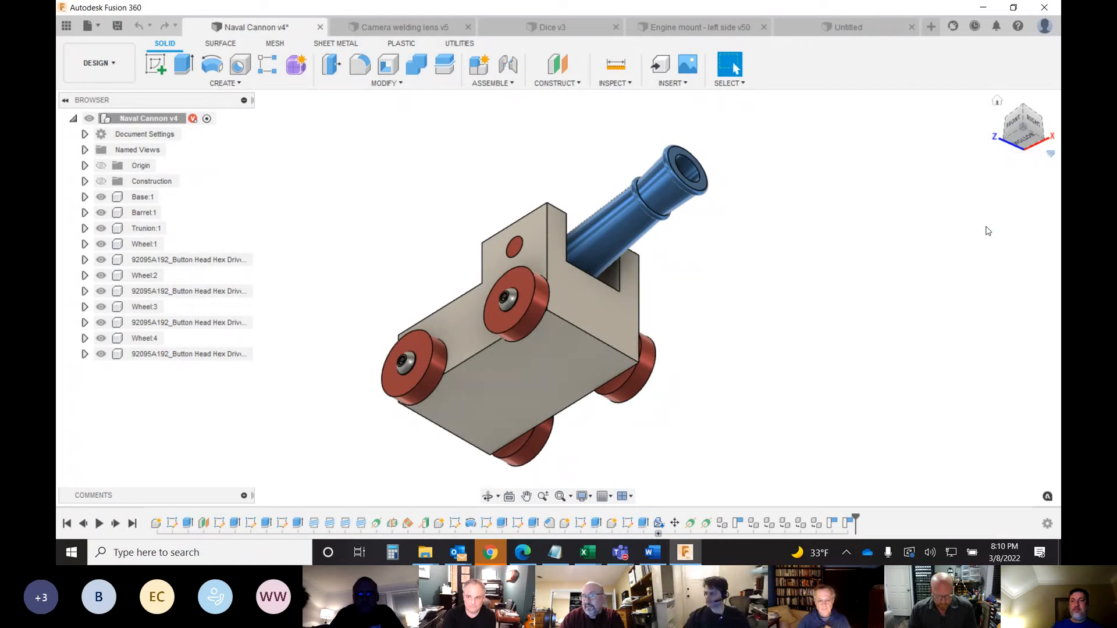
drag(1020, 120, 1019, 168)
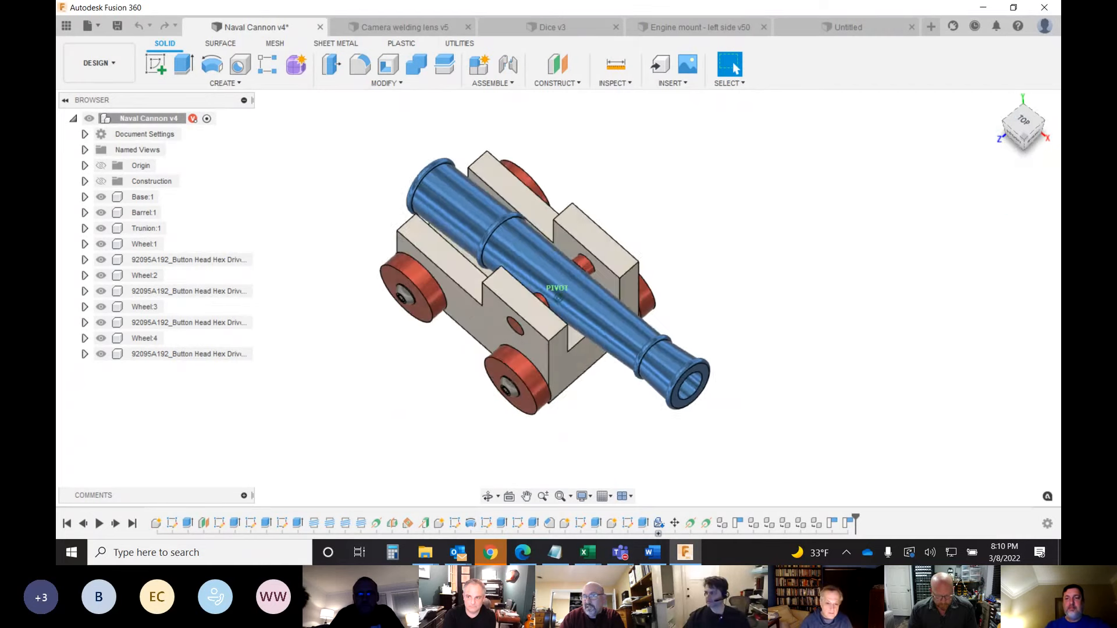
click(997, 102)
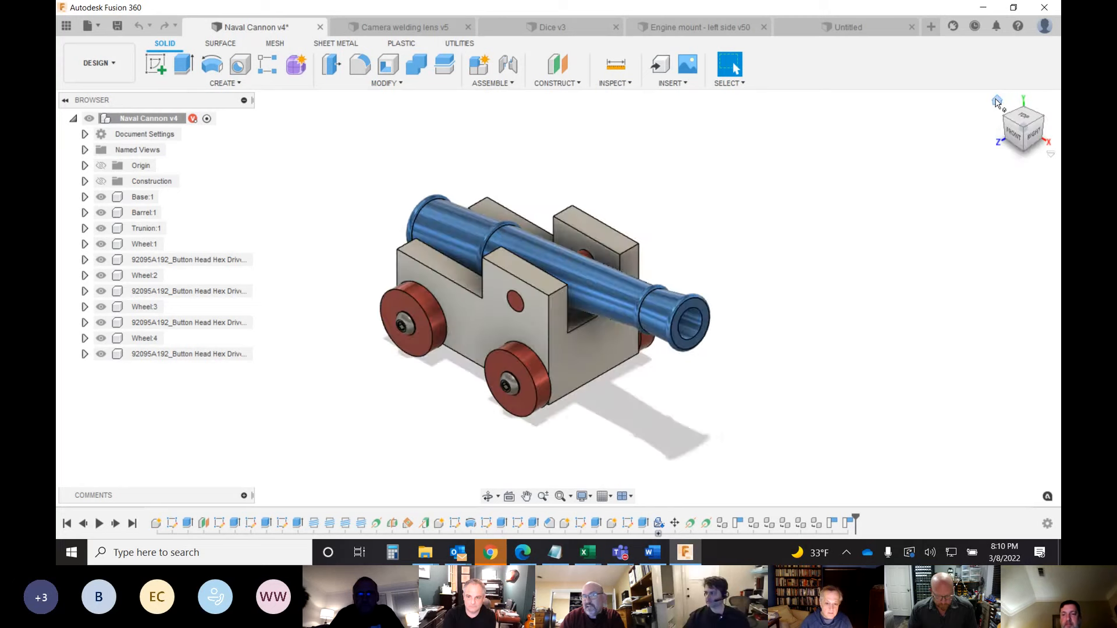
- Set the current view as Home with Fixed Distance, and reset Home to its default
click(1051, 156)
mouse_move(972, 219)
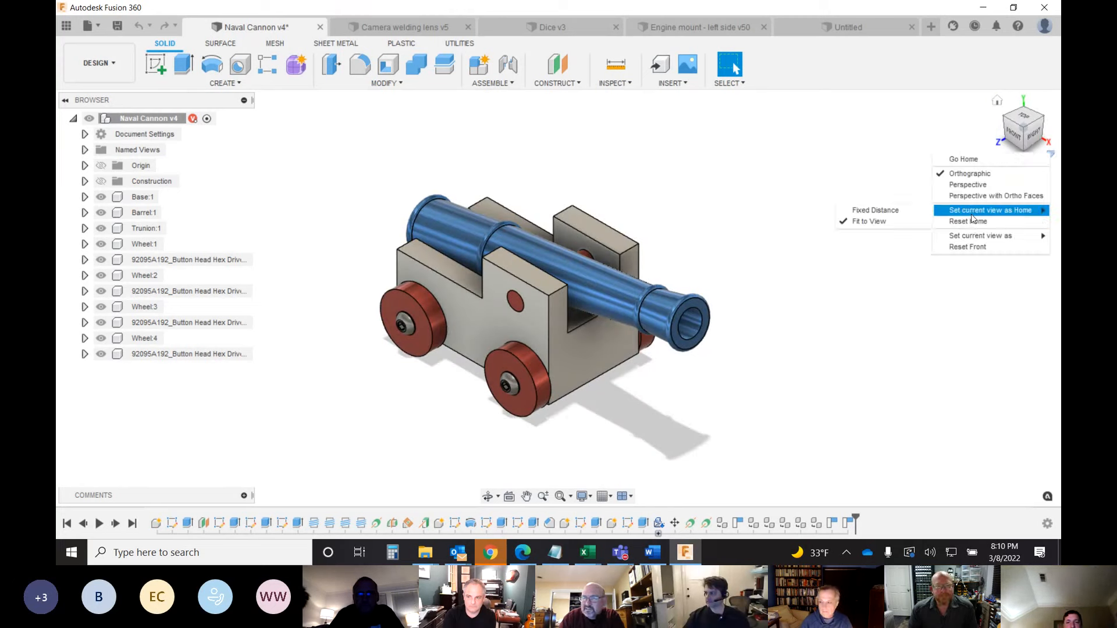
click(879, 214)
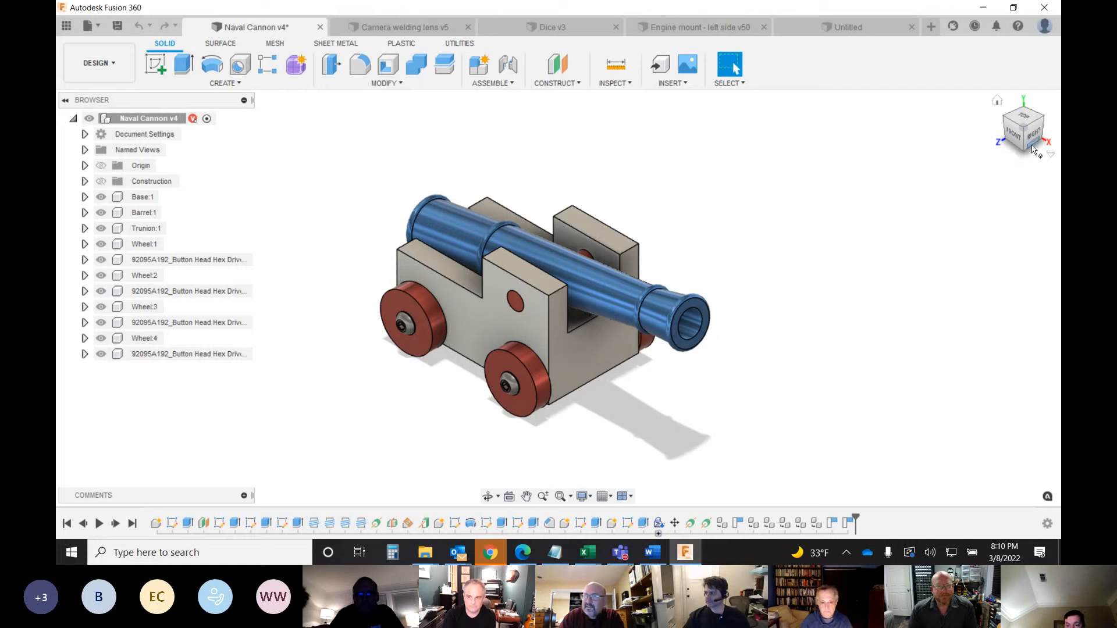
click(1051, 155)
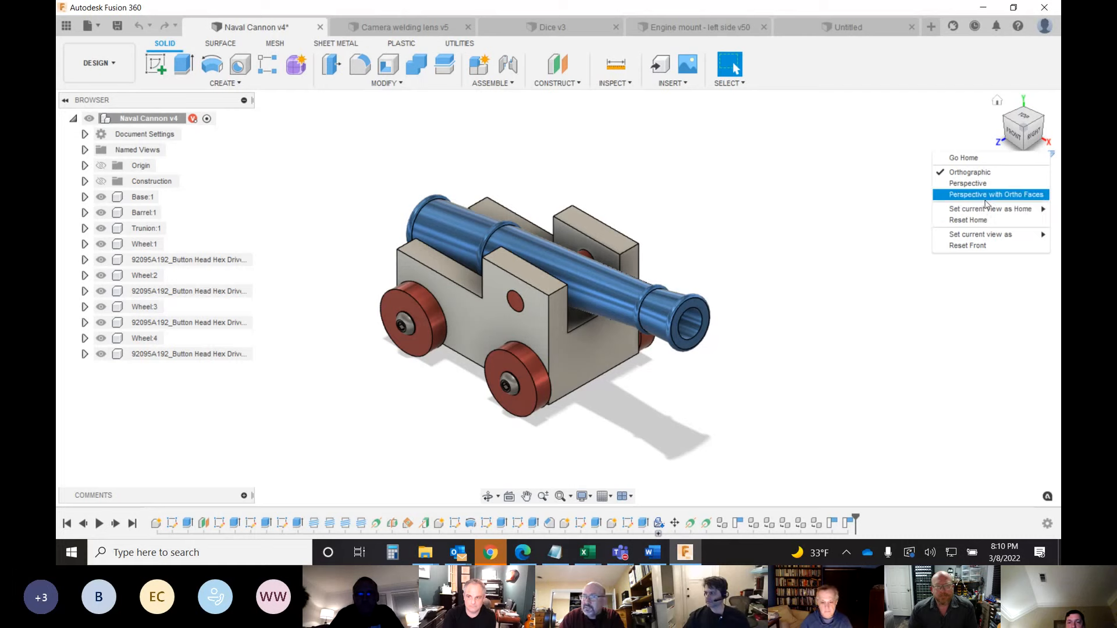
click(964, 221)
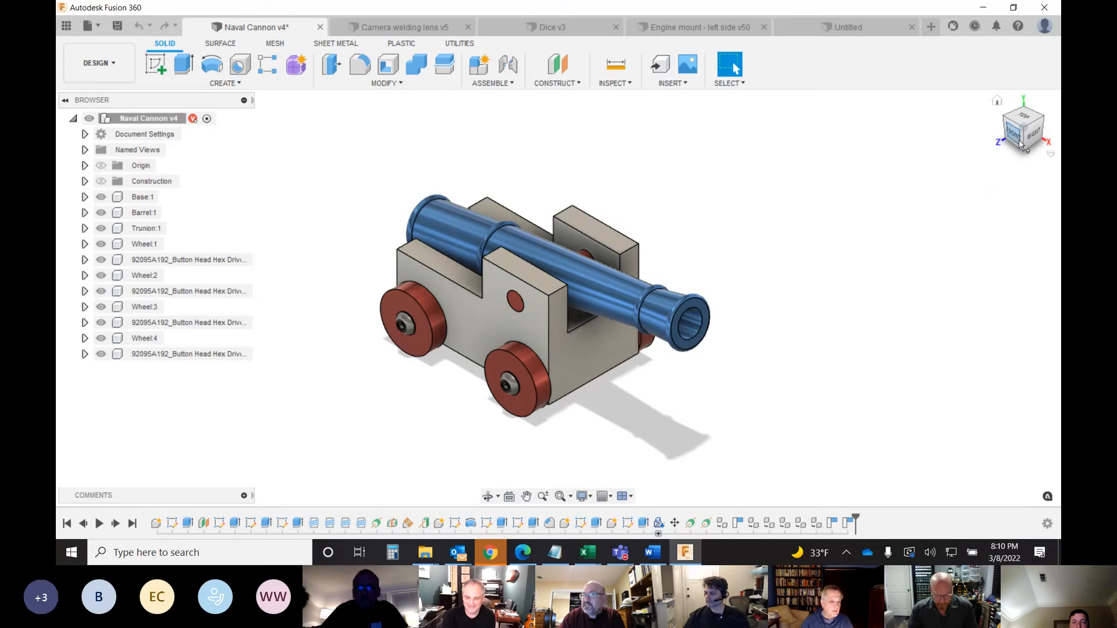
- Examine the cannon from the top, right and front, ending in the front view
click(1022, 119)
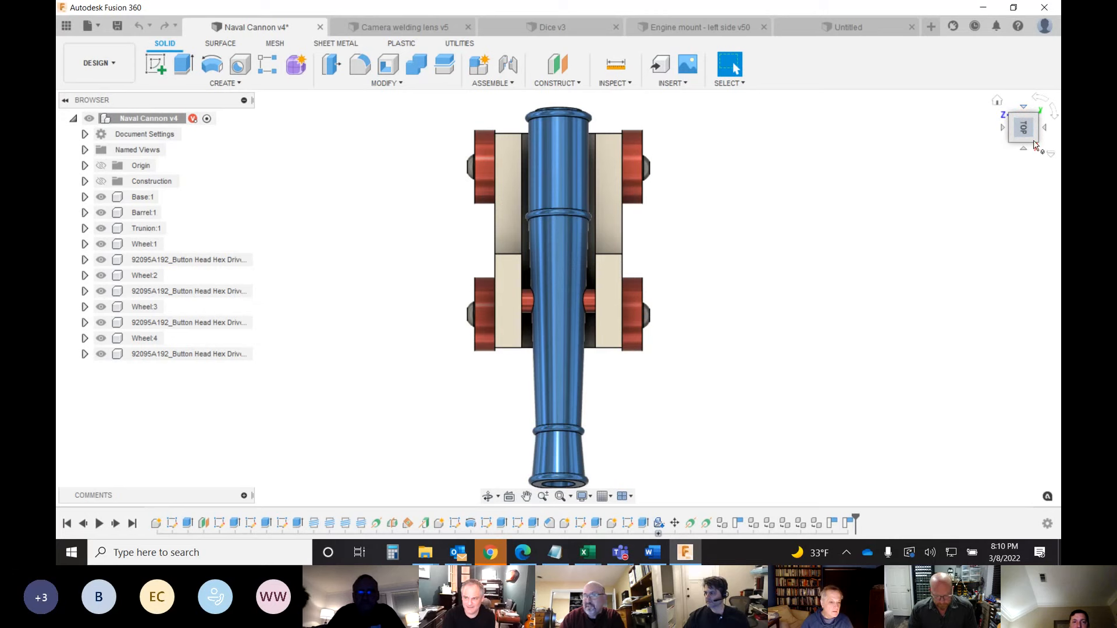
click(1035, 145)
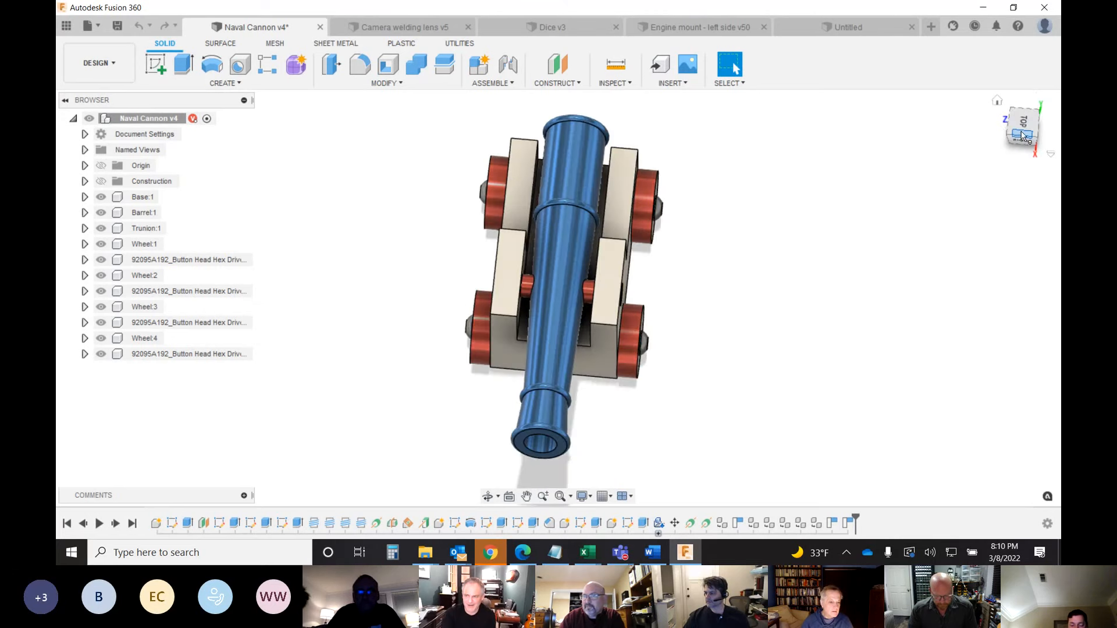
click(1024, 140)
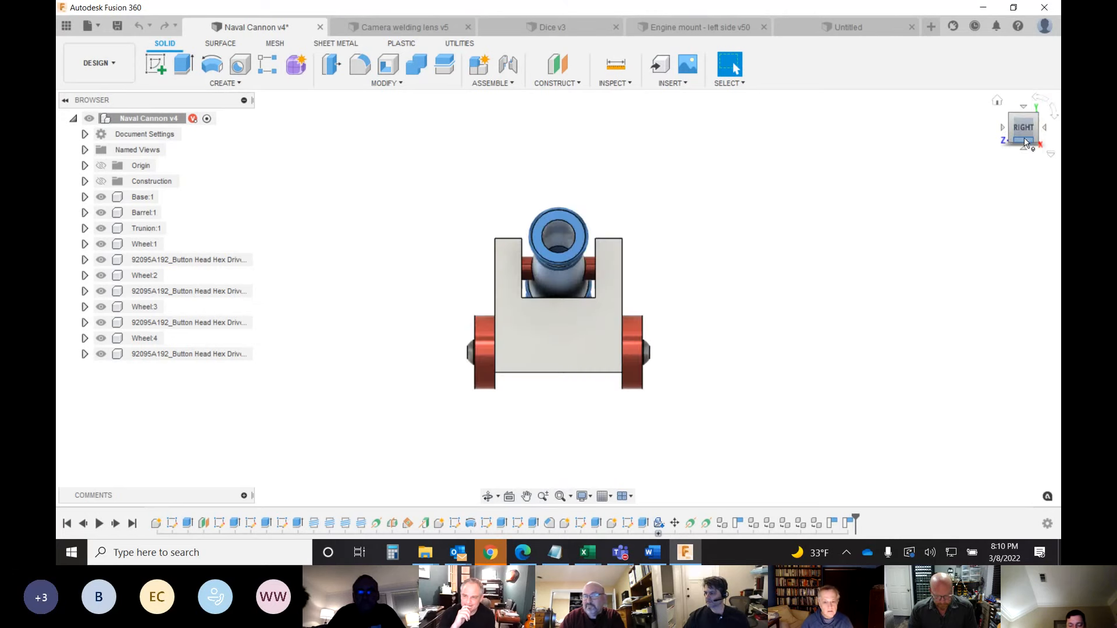
click(1007, 131)
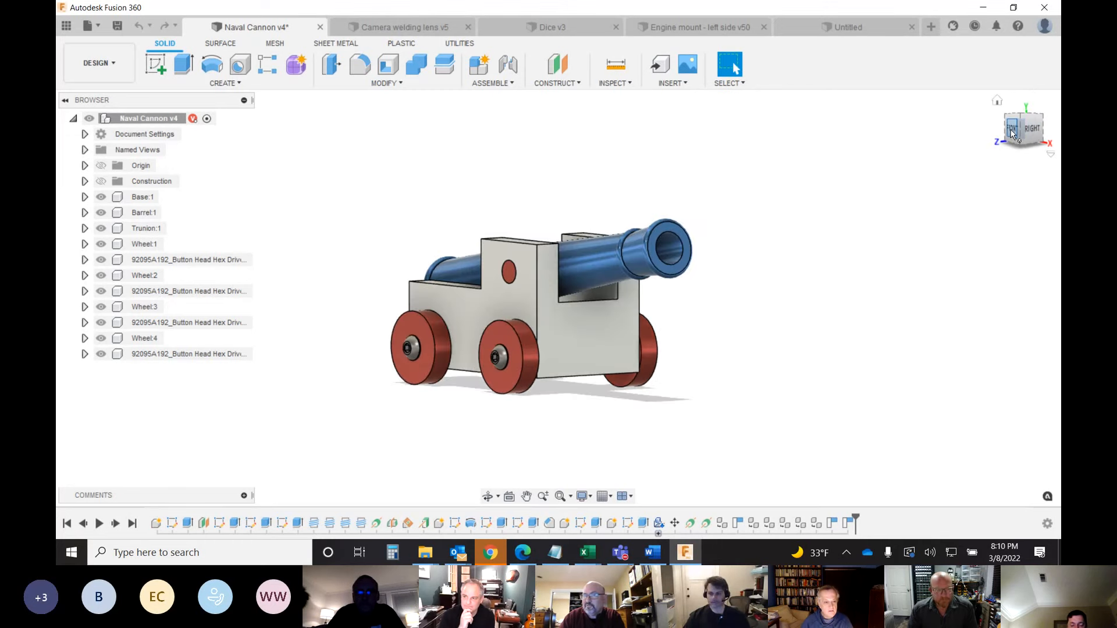
click(1012, 134)
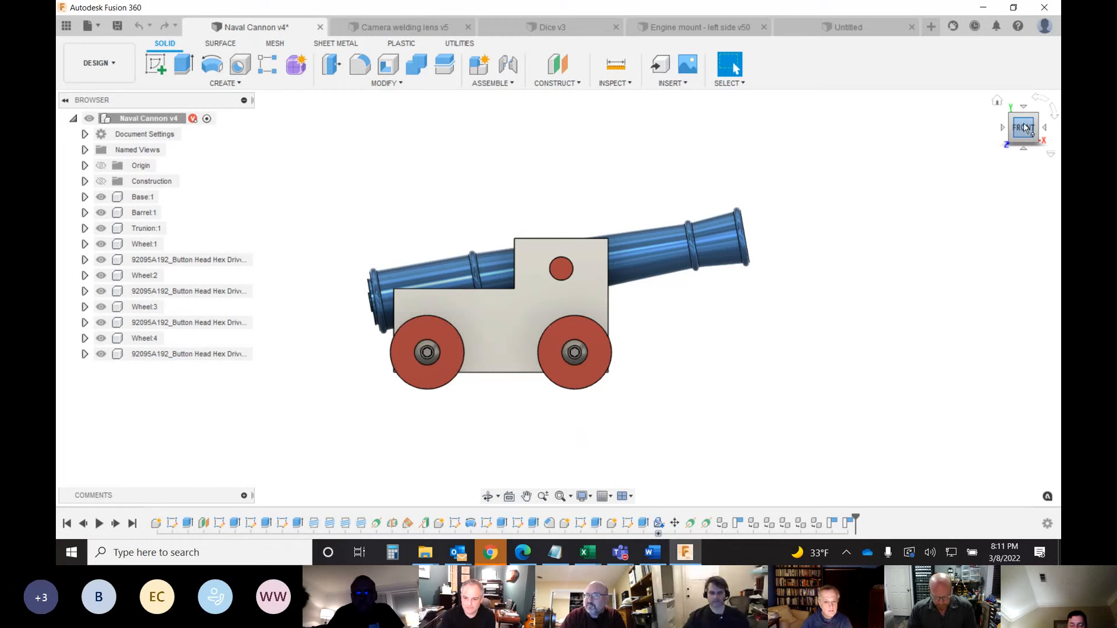
drag(1024, 127, 1002, 140)
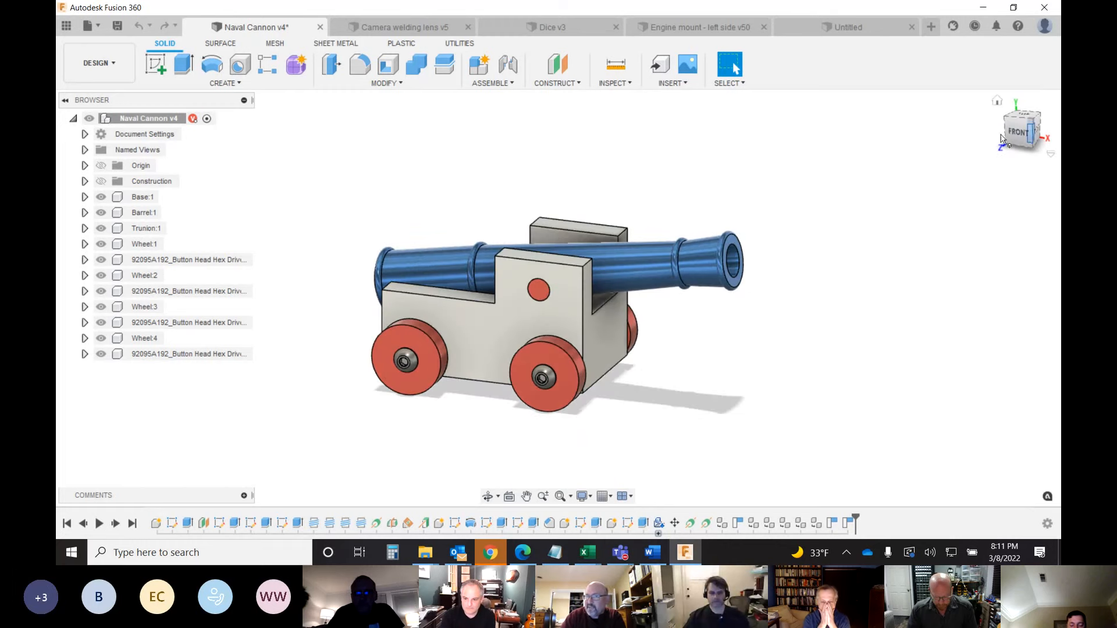
click(1020, 134)
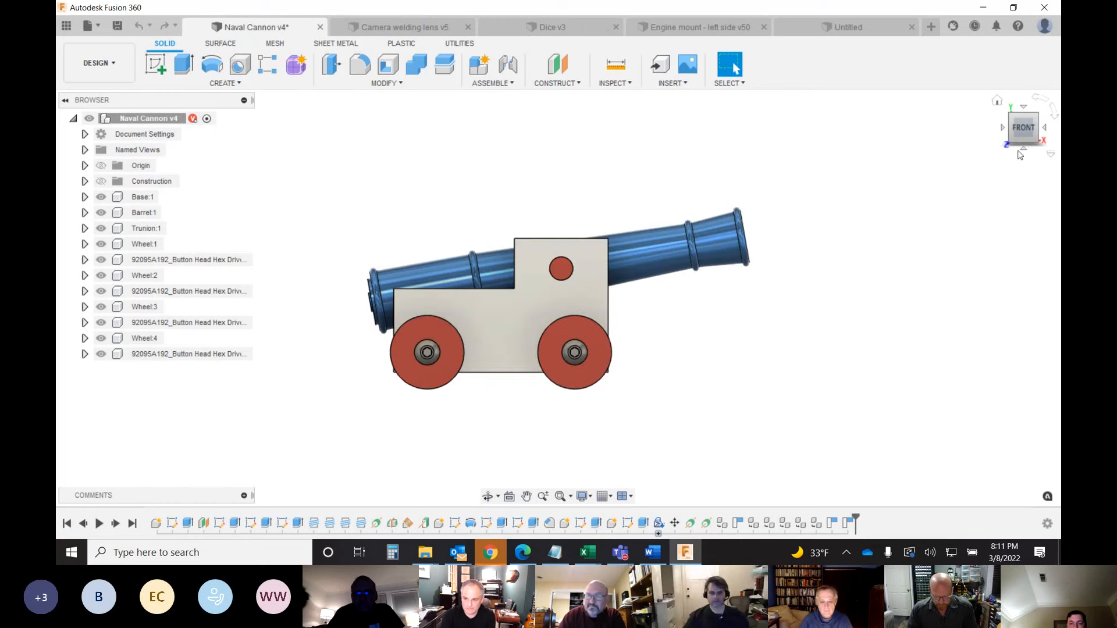
- Return to the home view, switch the camera projection to Perspective and orbit the cannon slightly
click(1051, 154)
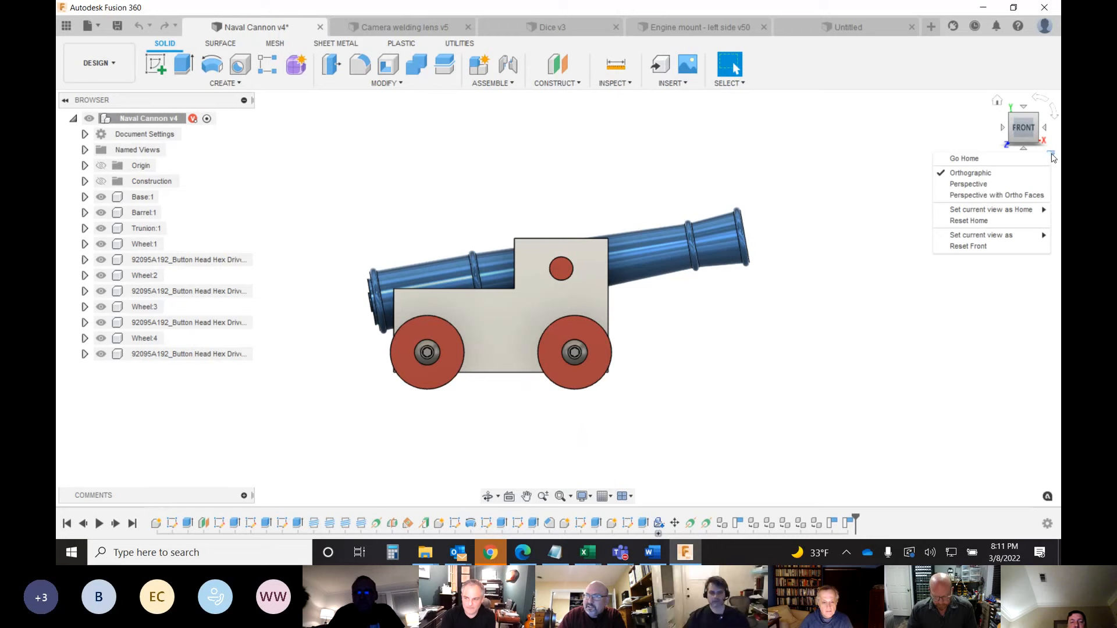
click(983, 160)
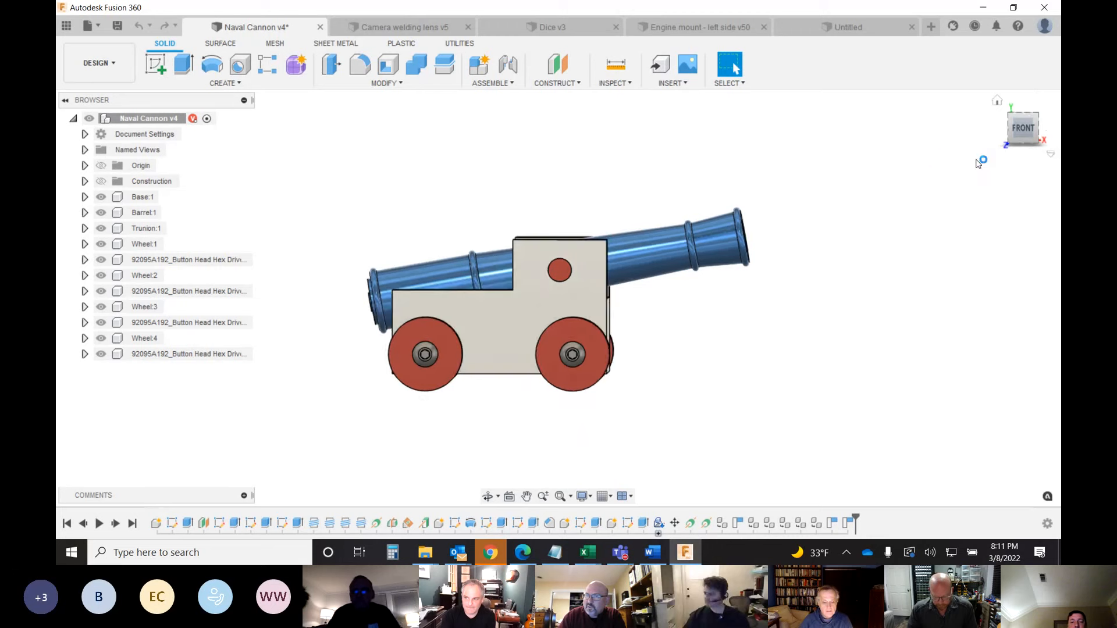
click(1050, 155)
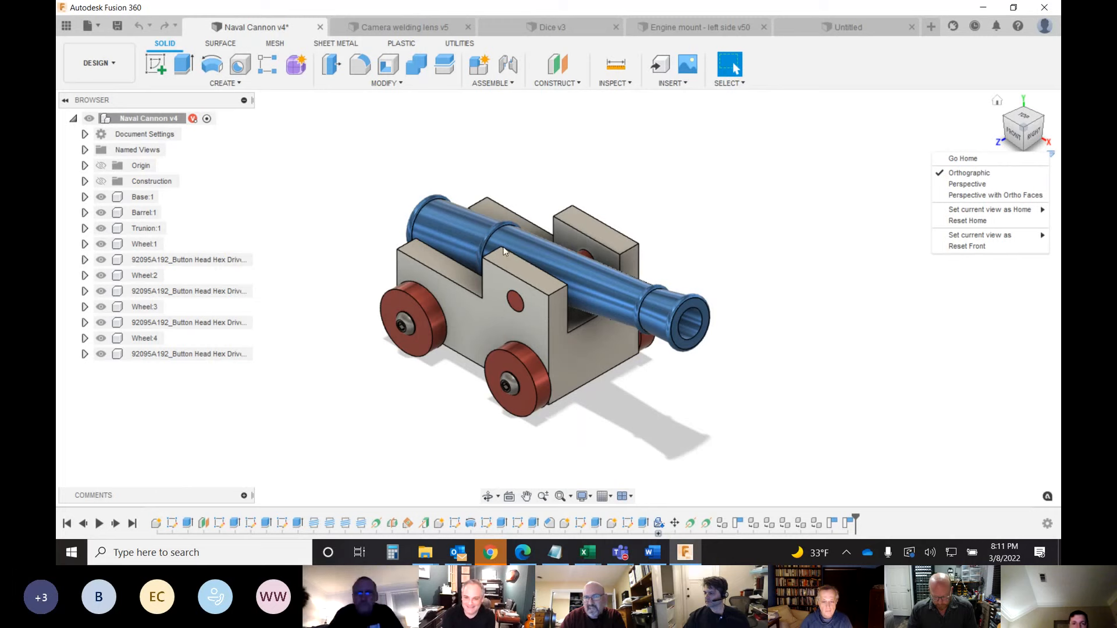
click(956, 185)
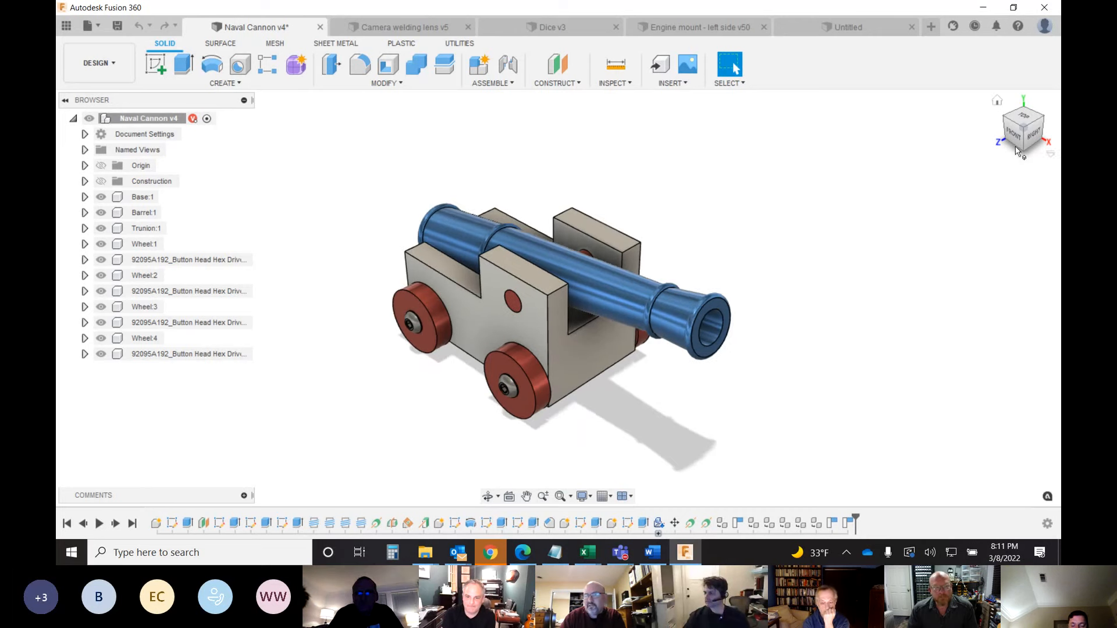
drag(1017, 138, 998, 126)
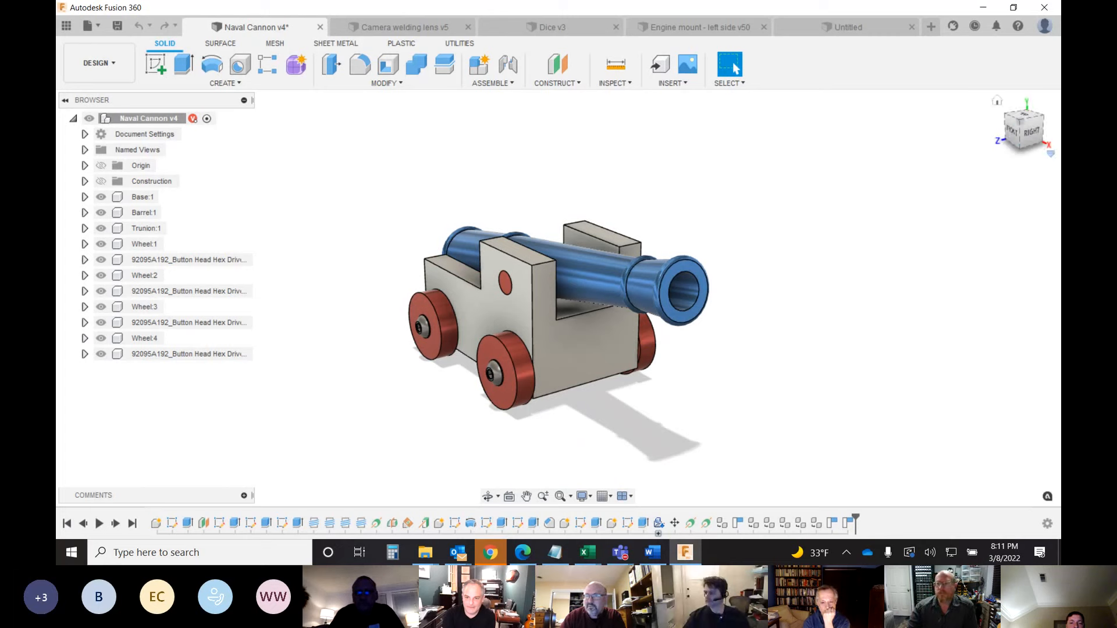
- Compare the projections by switching the camera between Orthographic and Perspective, ending in Orthographic
click(1051, 155)
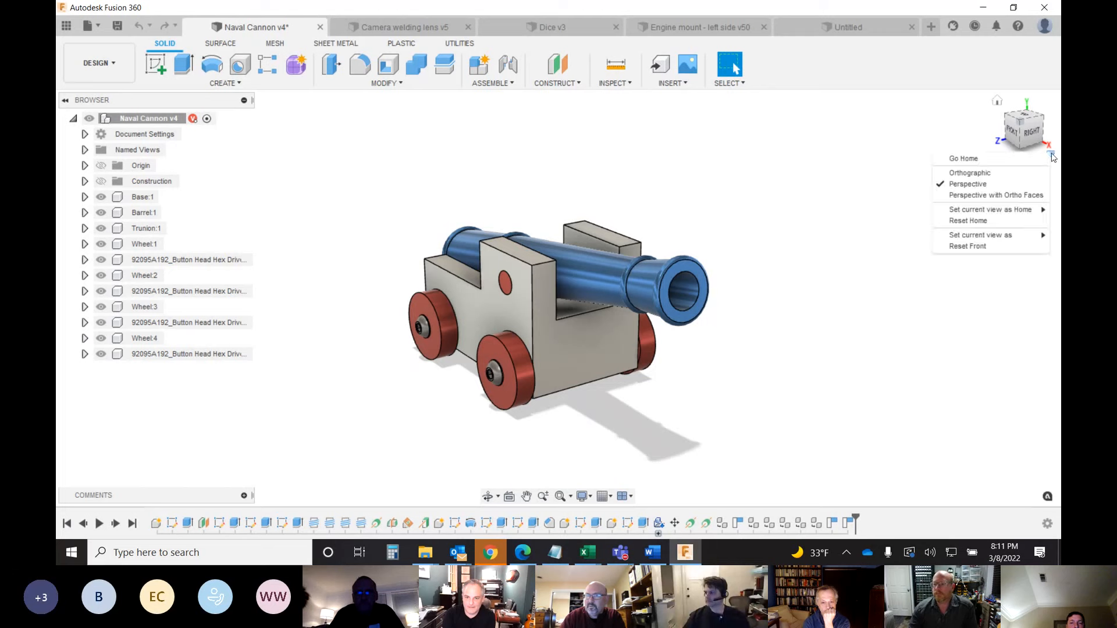
click(986, 177)
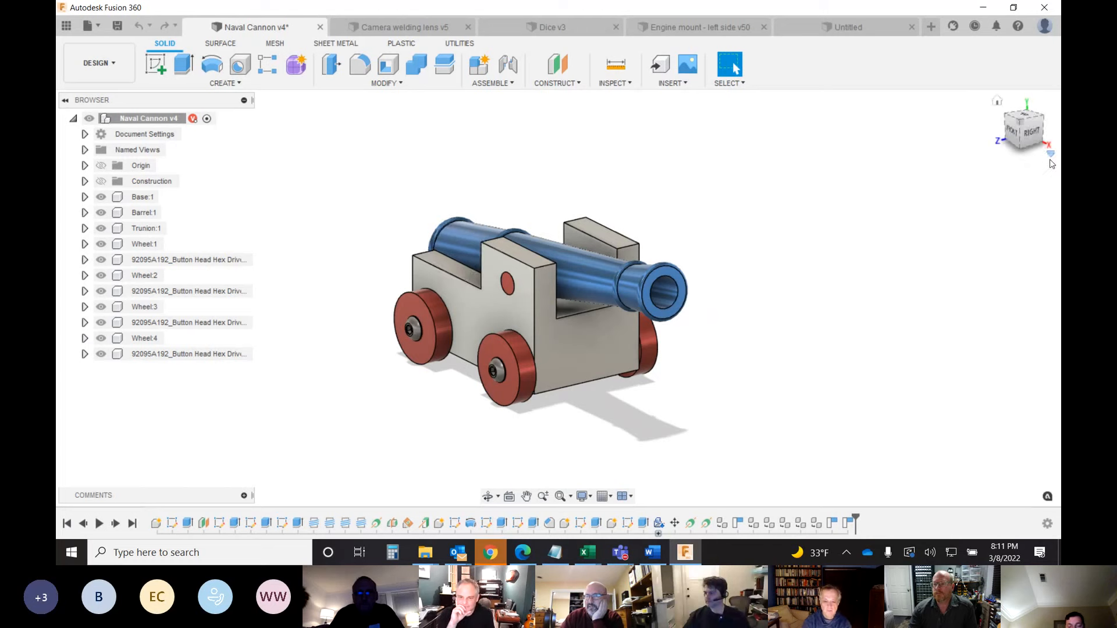
click(1051, 155)
click(999, 182)
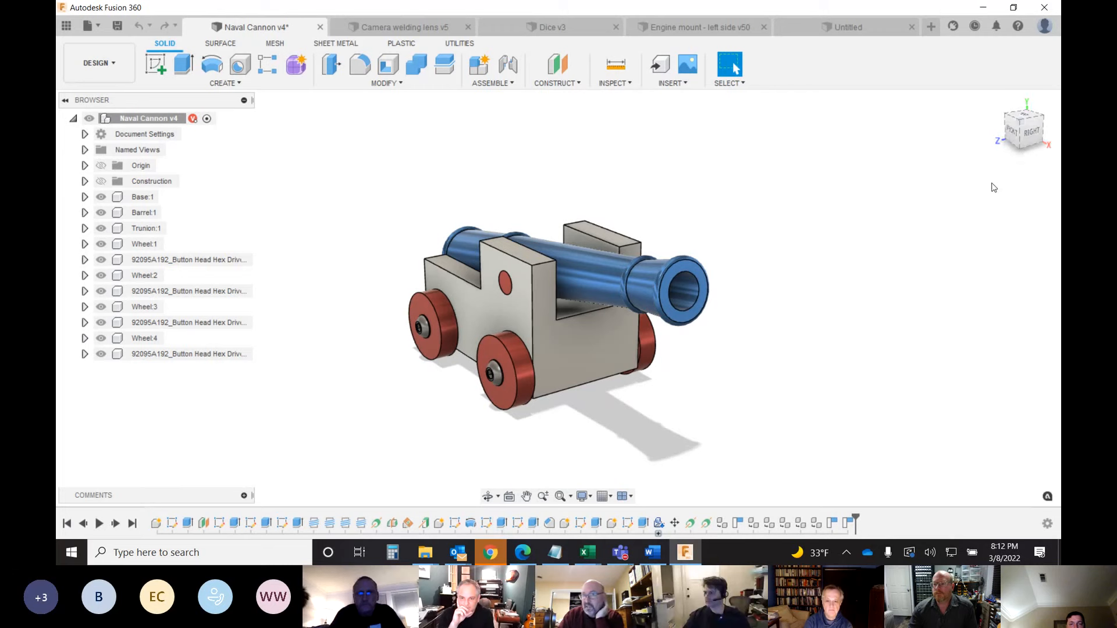
click(1051, 154)
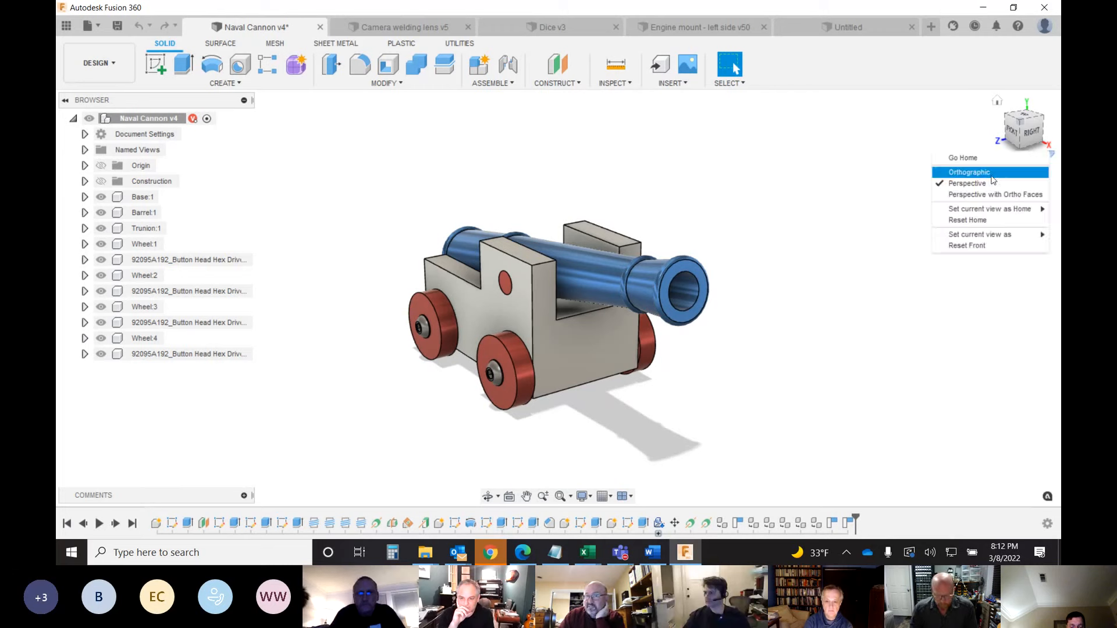
click(991, 173)
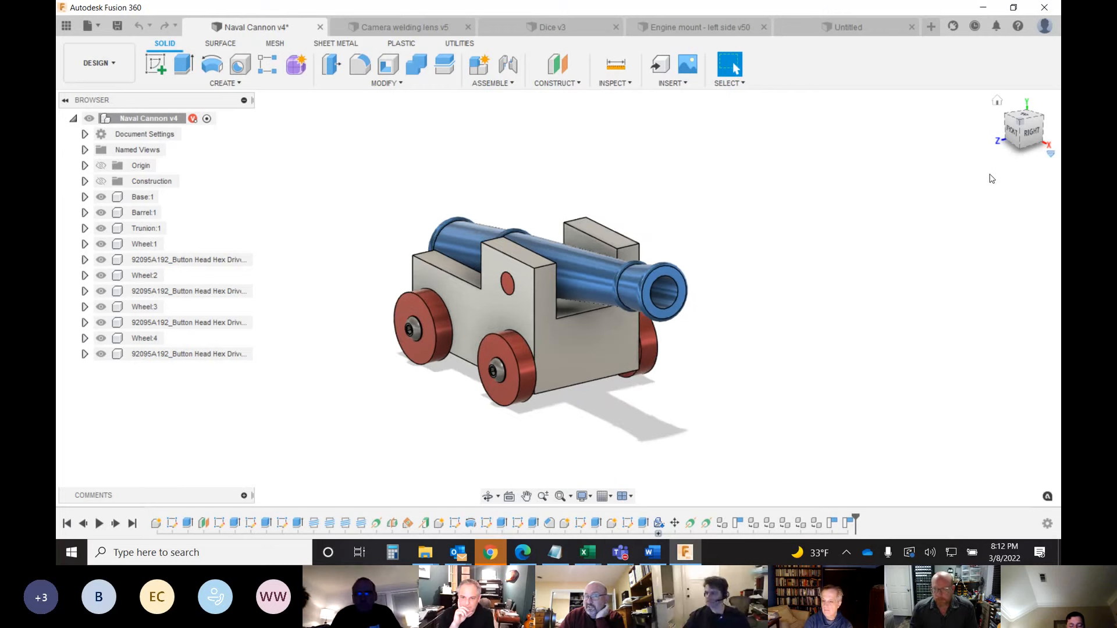
- Examine the cannon from the front and right, ending in an angled view of its back
mouse_move(1019, 135)
mouse_down()
mouse_move(1035, 129)
mouse_move(1025, 135)
mouse_up()
click(1018, 130)
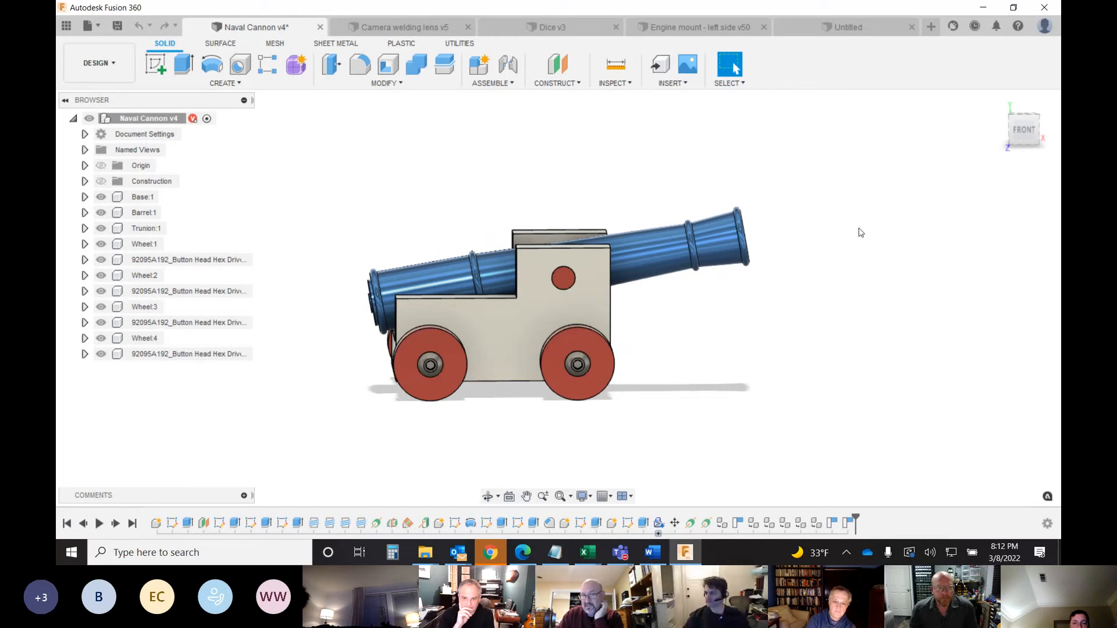
click(1018, 130)
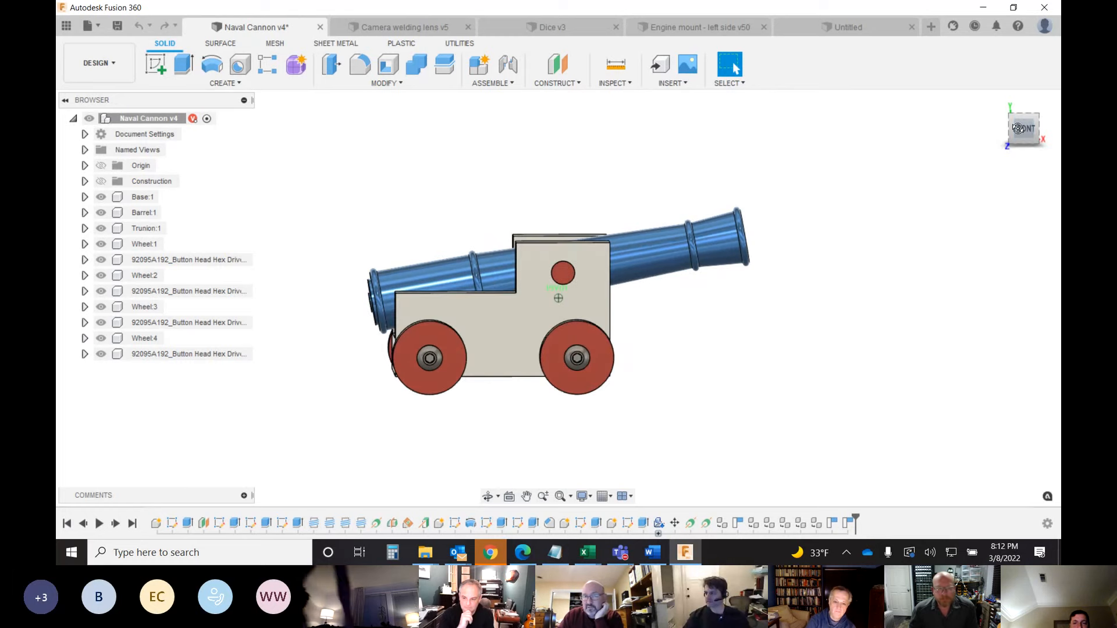
click(1035, 130)
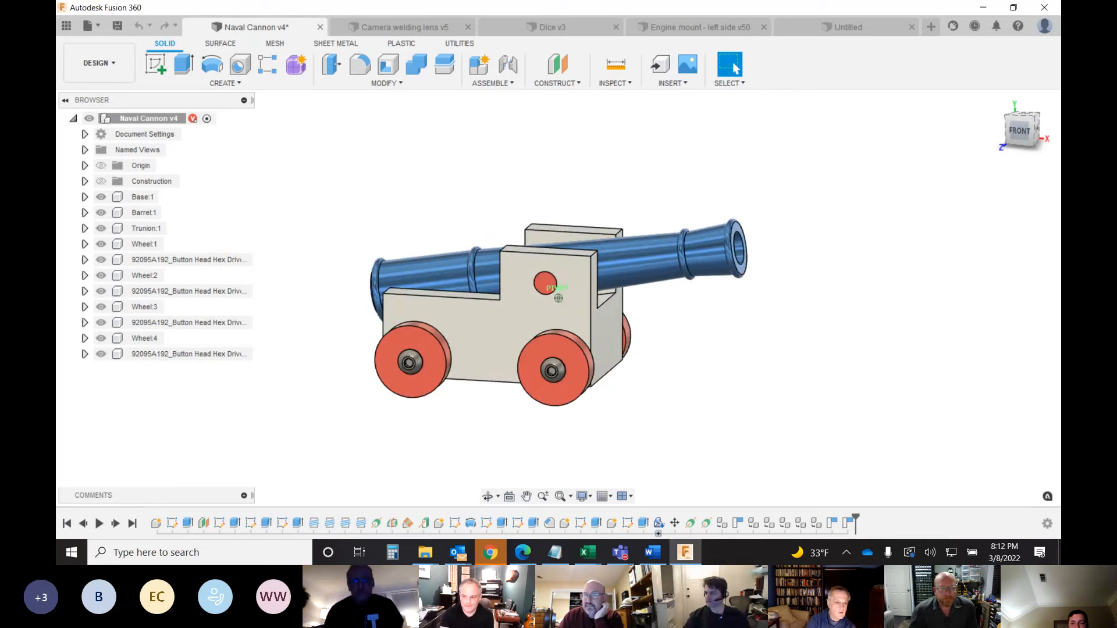
mouse_move(1018, 128)
mouse_down()
mouse_move(989, 145)
mouse_move(960, 140)
mouse_move(978, 138)
mouse_up()
click(1020, 135)
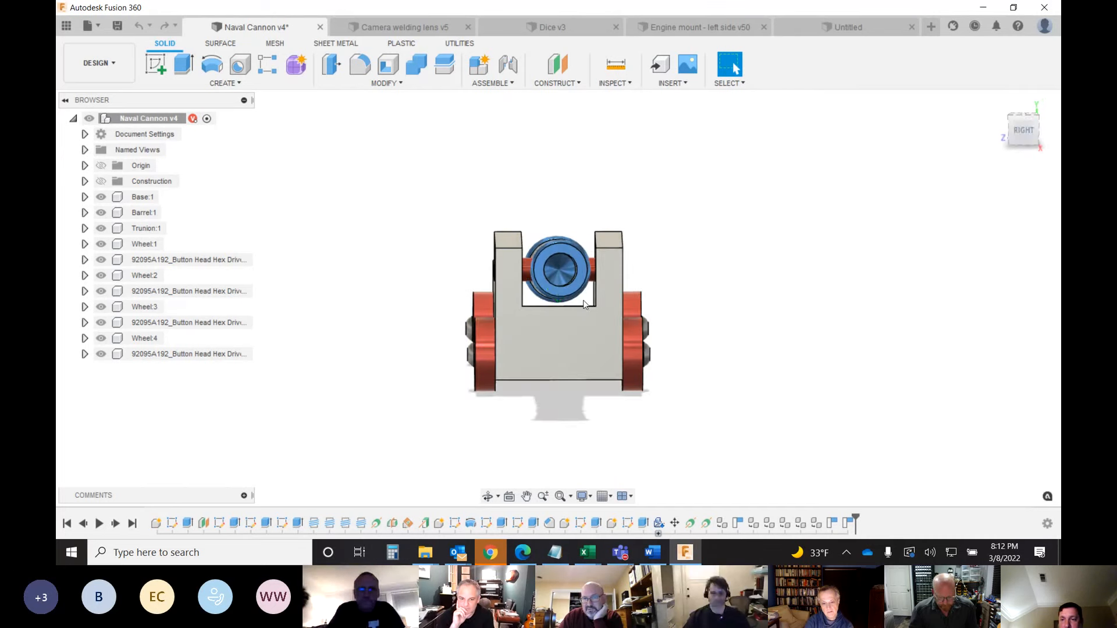
click(1039, 144)
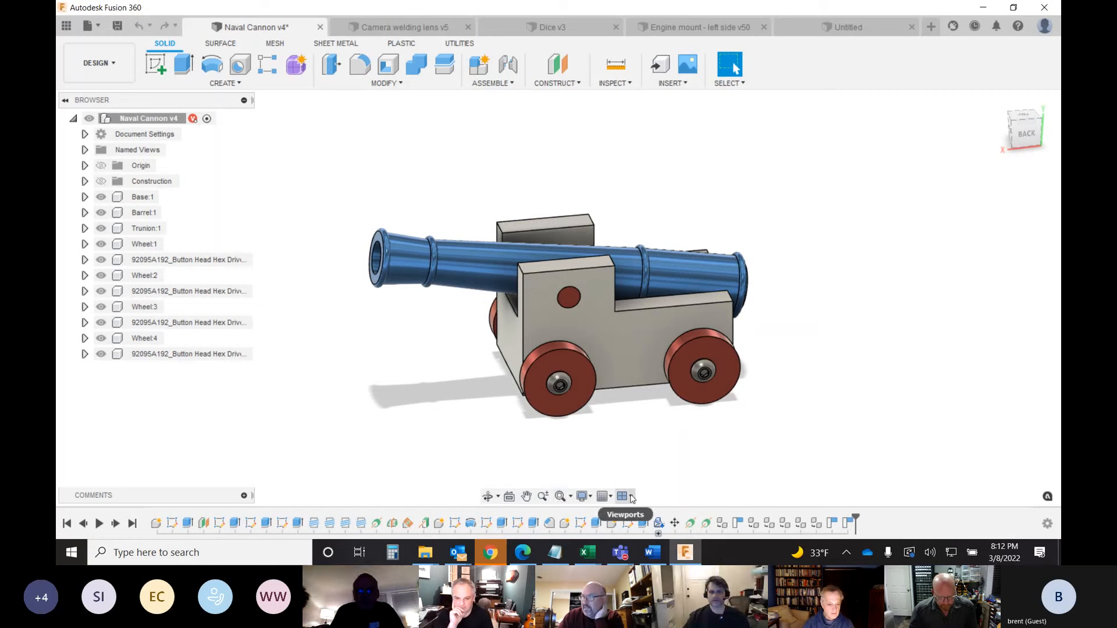
- Move the cannon around the canvas with the Pan tool and leave the tool
click(527, 497)
drag(539, 324, 899, 311)
middle_drag(683, 330, 678, 305)
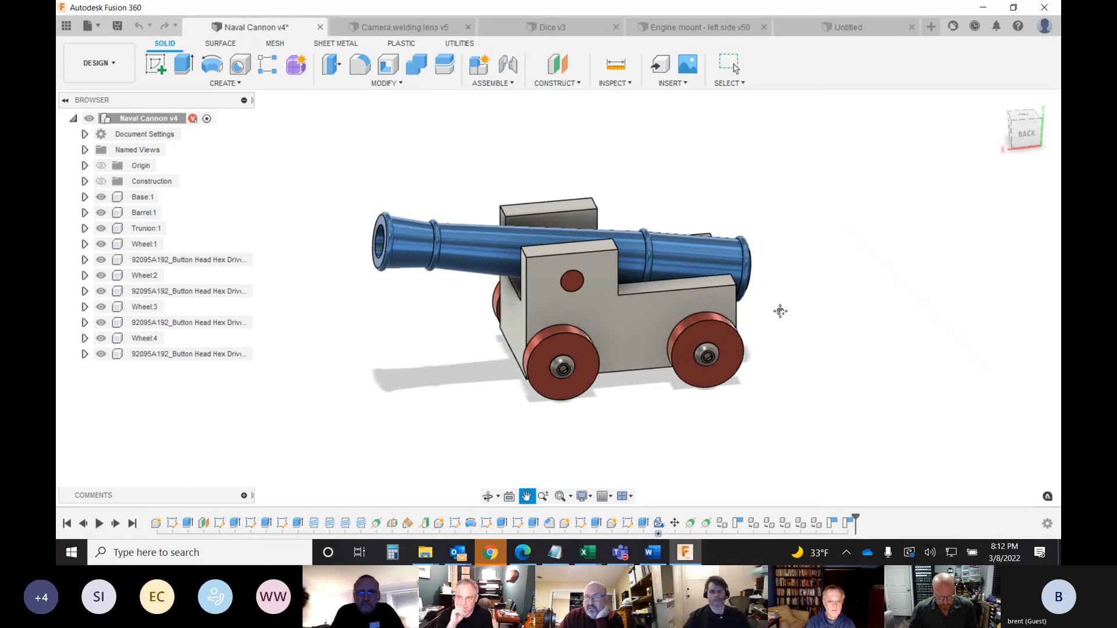
key(Escape)
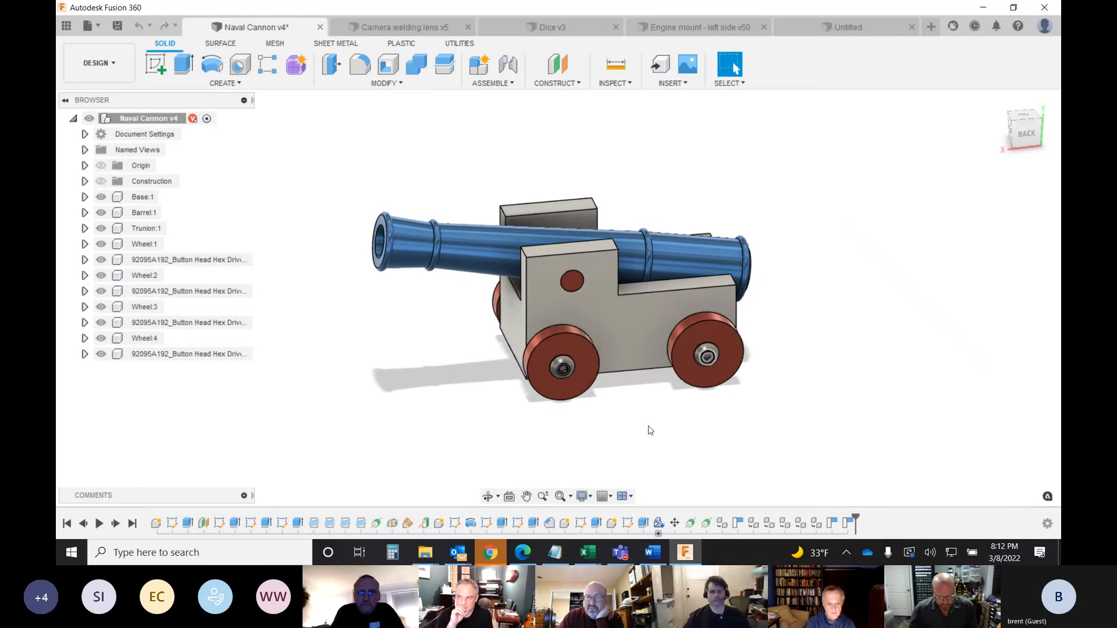
- Zoom the cannon out and in up to a close view of the wheels, and fit the whole model in view
click(544, 496)
drag(583, 373, 631, 320)
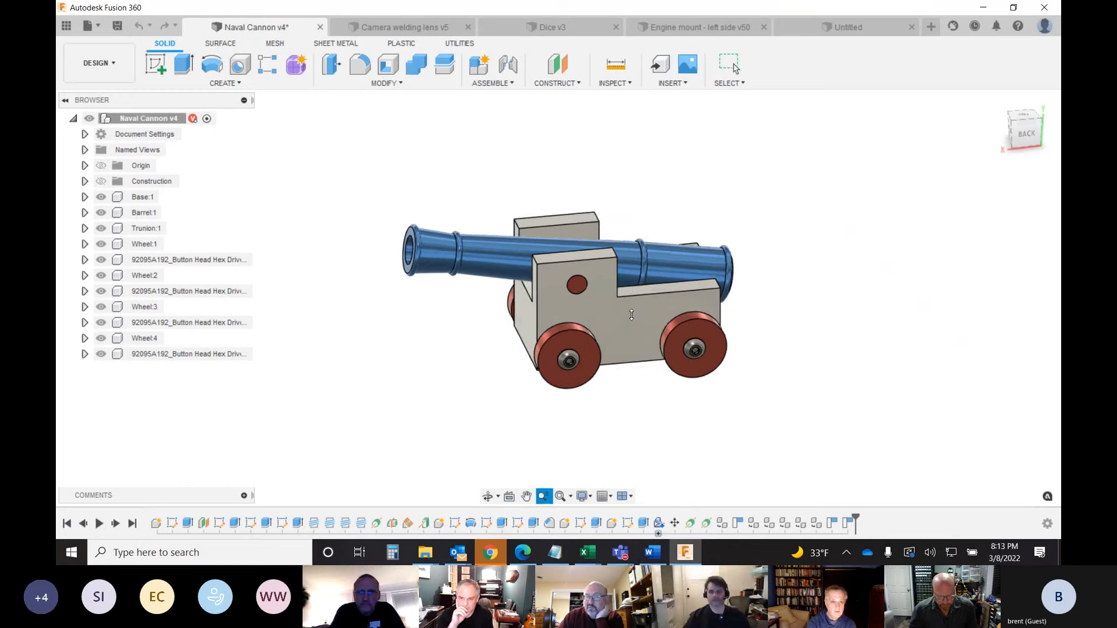
scroll(631, 315, up, 5)
scroll(631, 315, down, 3)
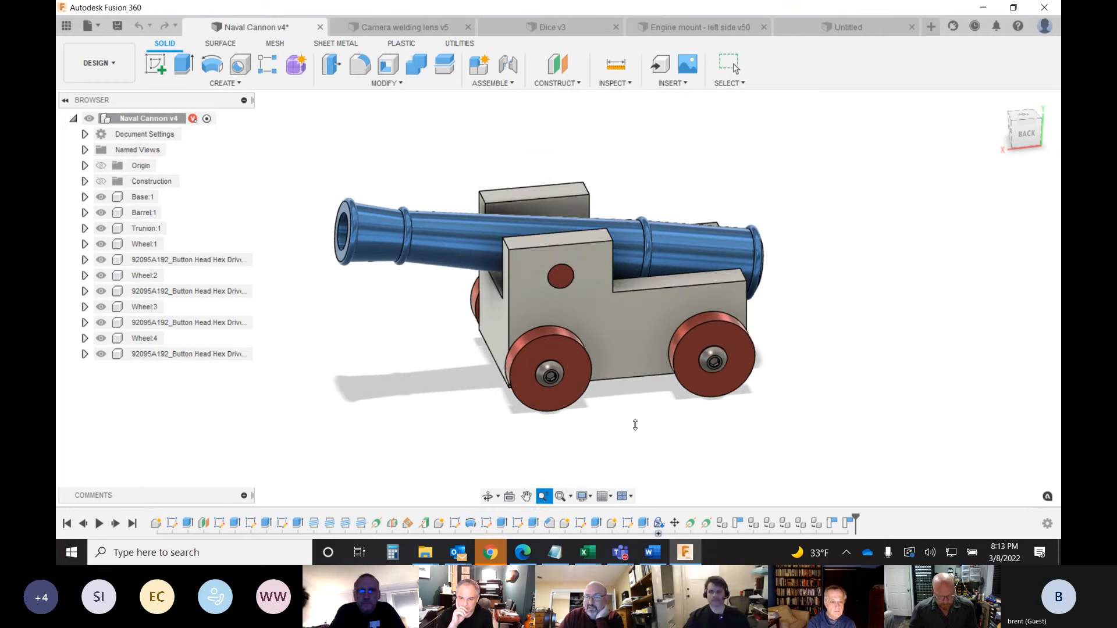
key(Escape)
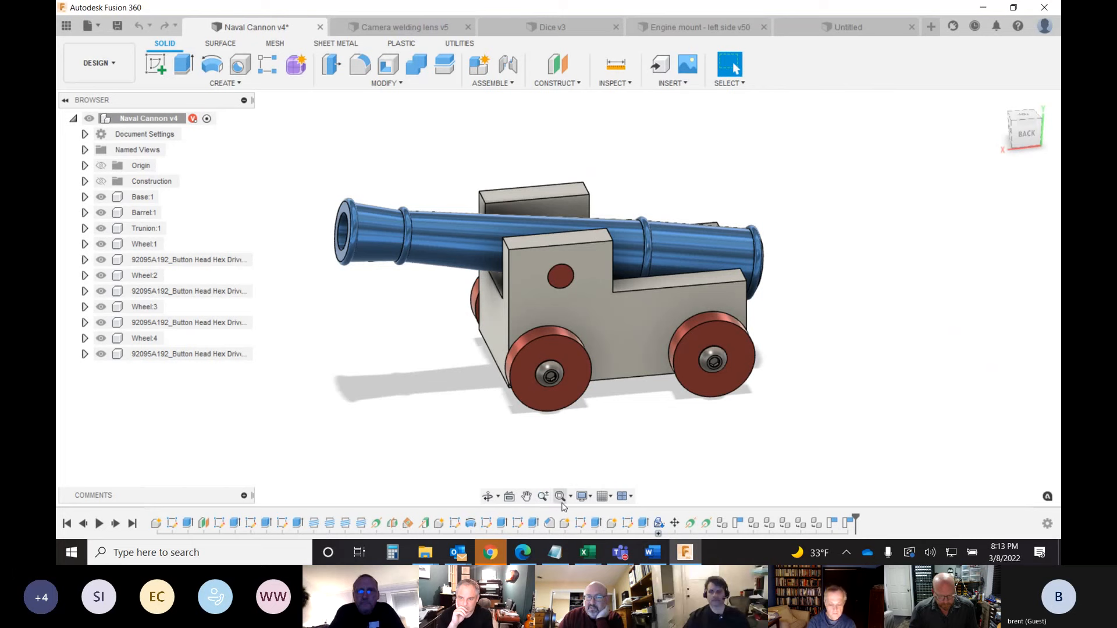
scroll(602, 356, up, 4)
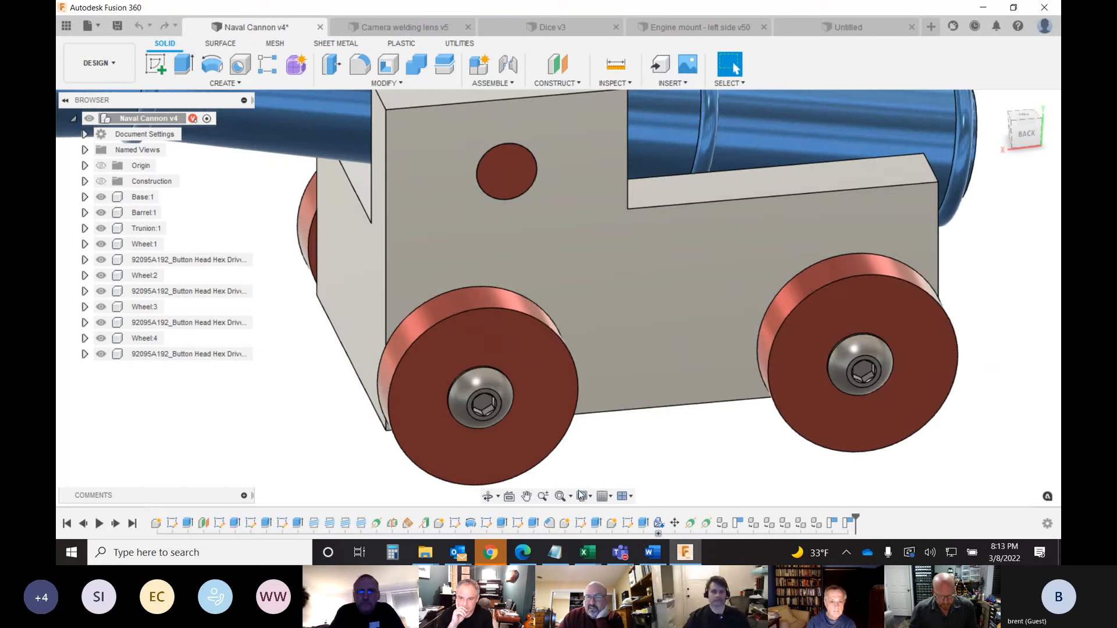
click(560, 495)
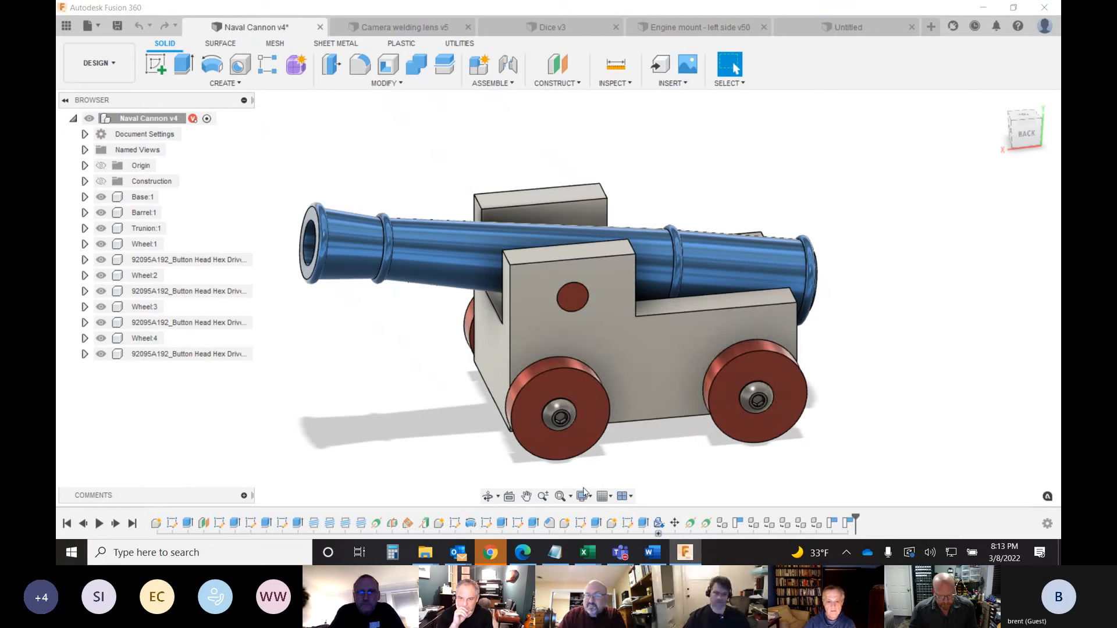
- Set the visual style to Wireframe and orbit the cannon to inspect its internal edges
click(590, 499)
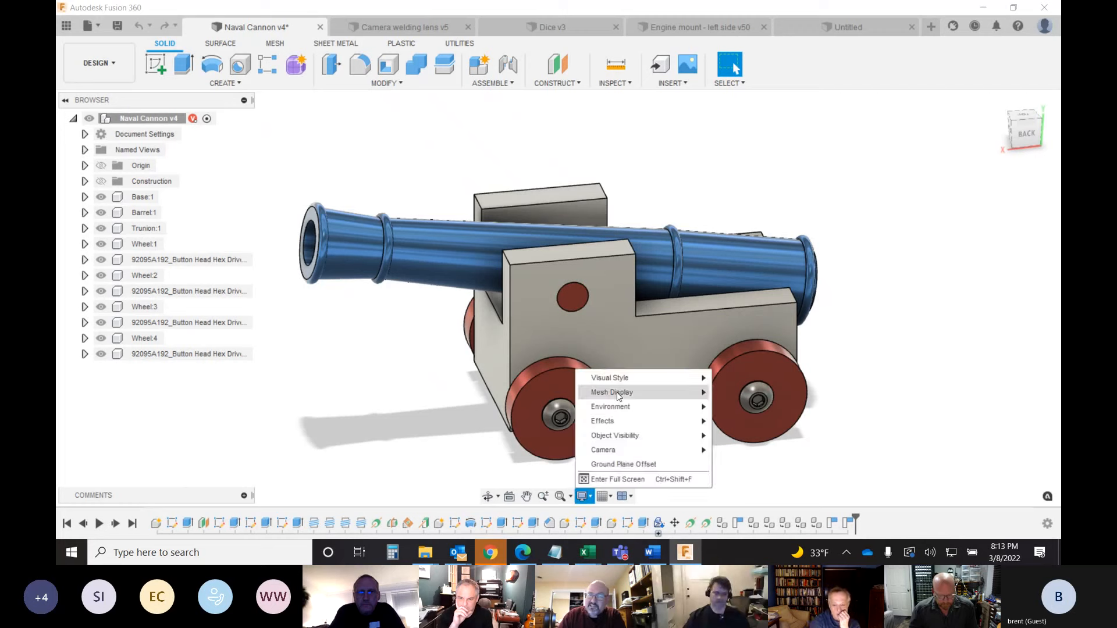
mouse_move(623, 381)
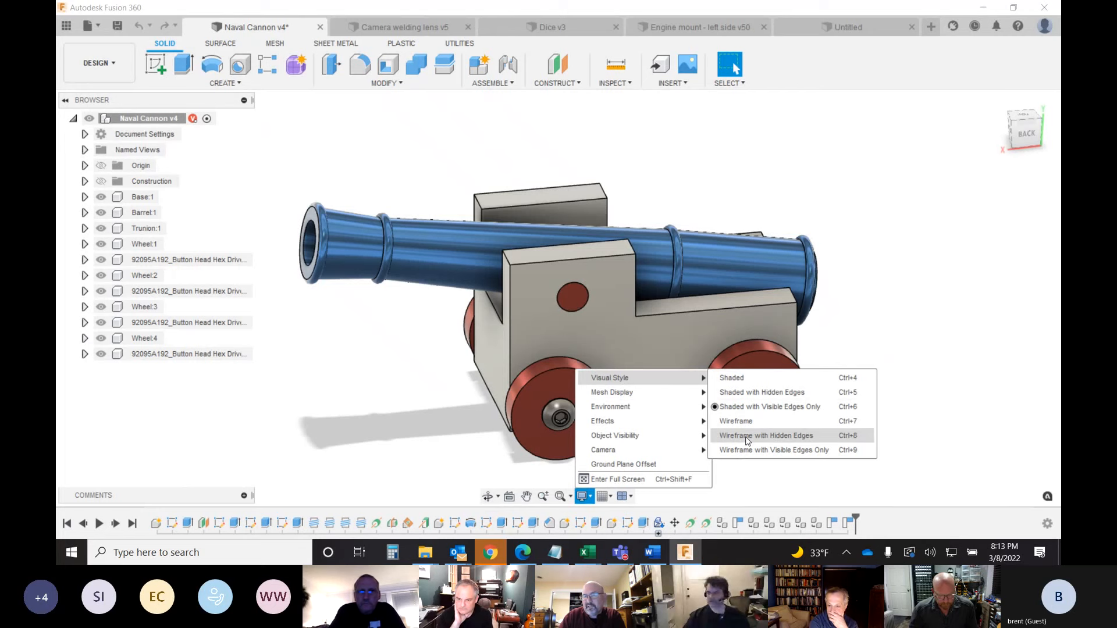
click(737, 421)
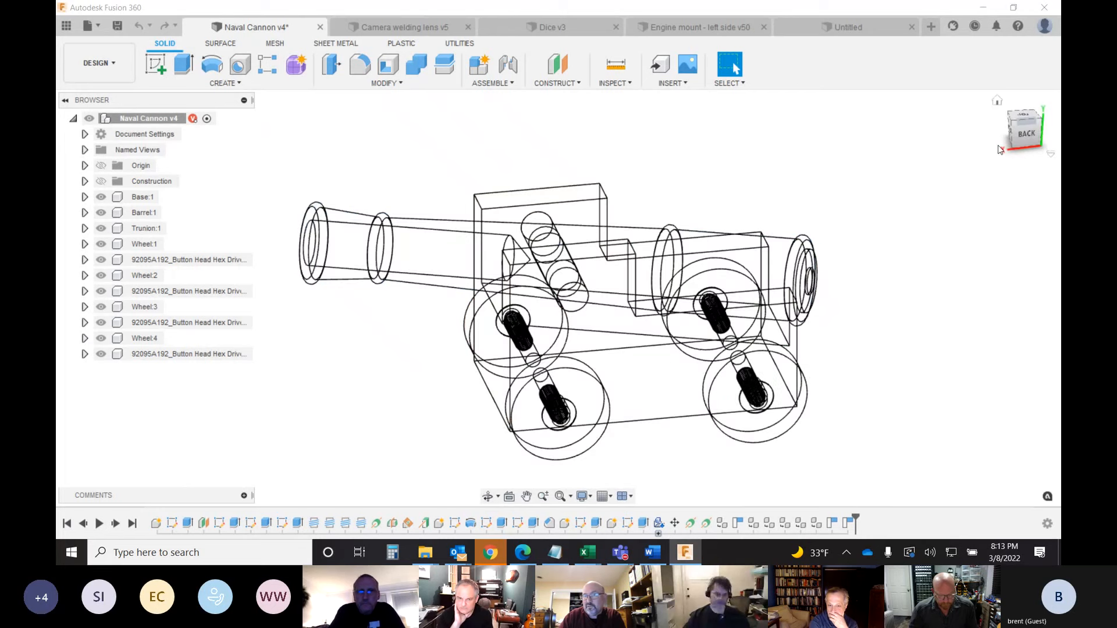
shift+middle_drag(558, 298, 620, 302)
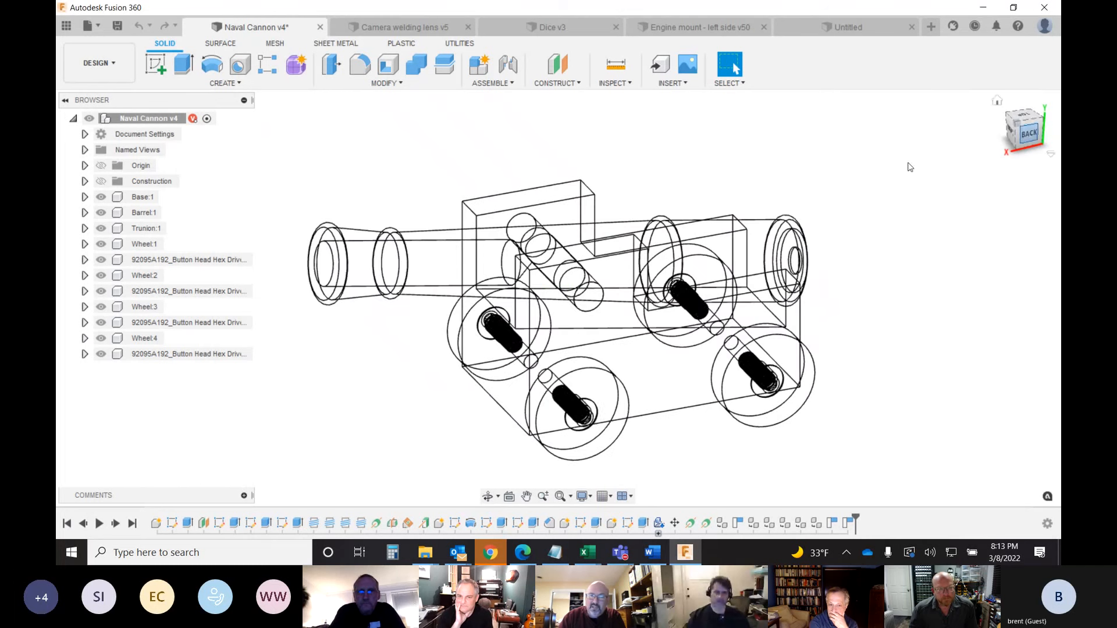
- Try the Shaded visual style and return to Shaded with Visible Edges Only
click(591, 497)
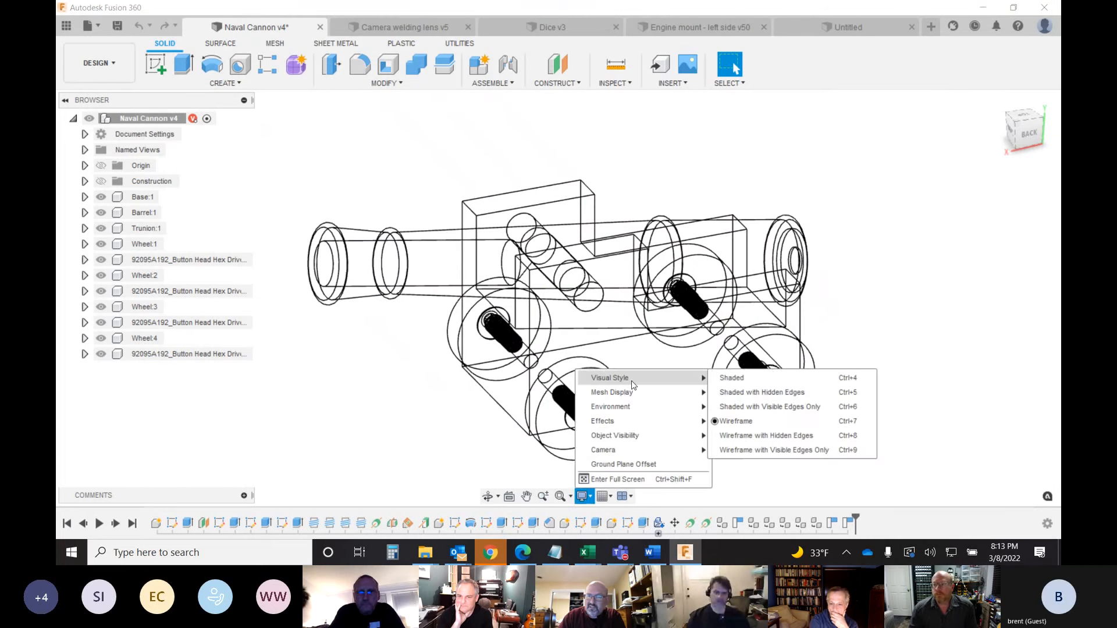
click(741, 376)
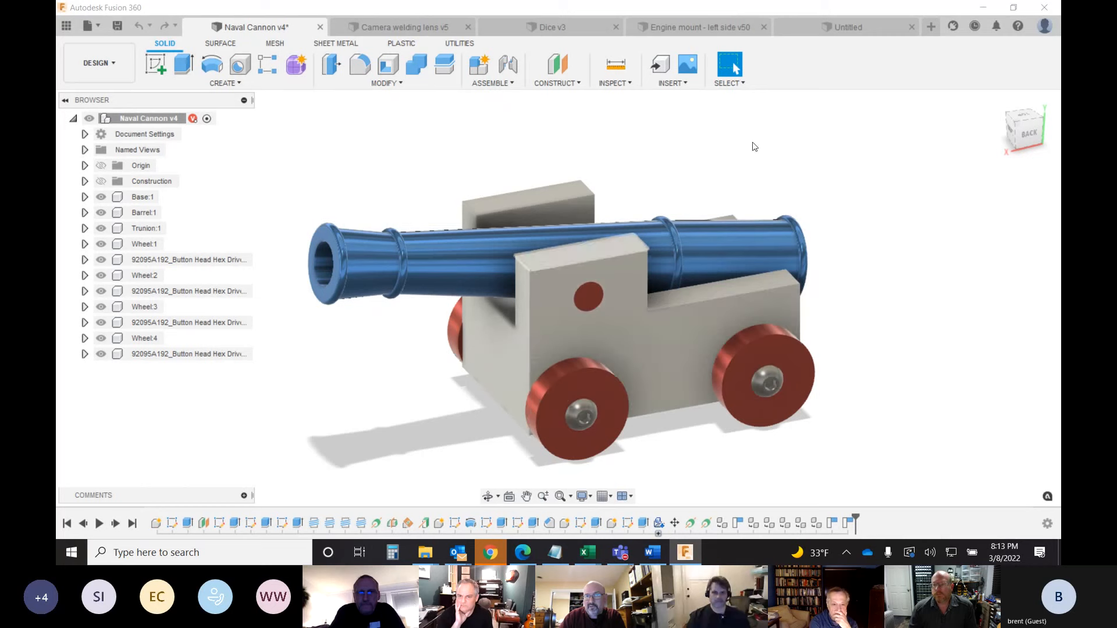
click(582, 495)
mouse_move(691, 384)
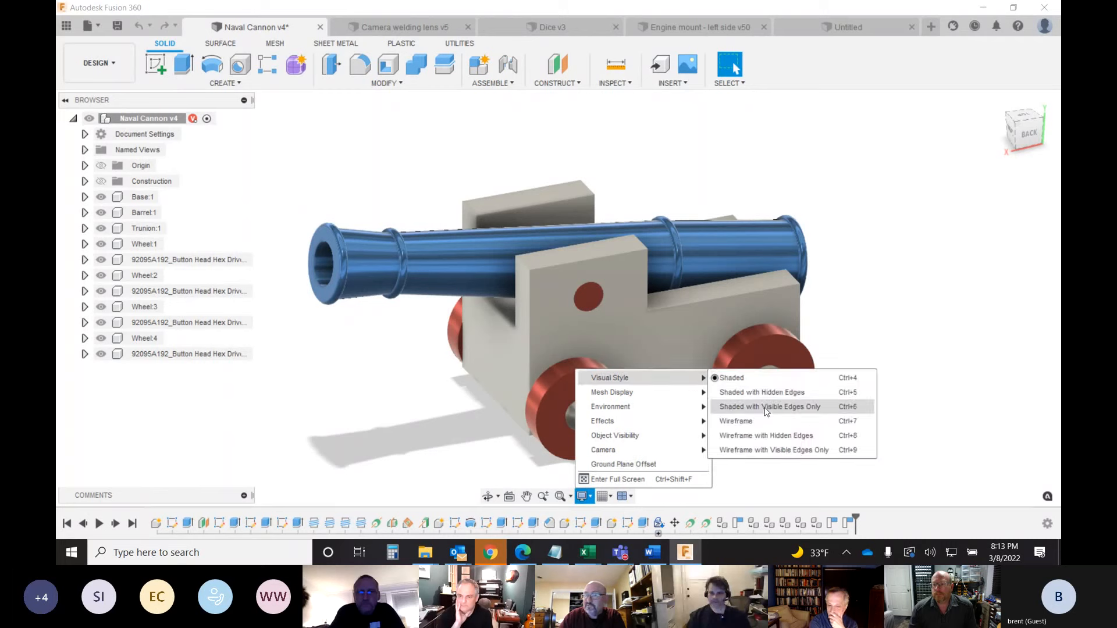
click(765, 407)
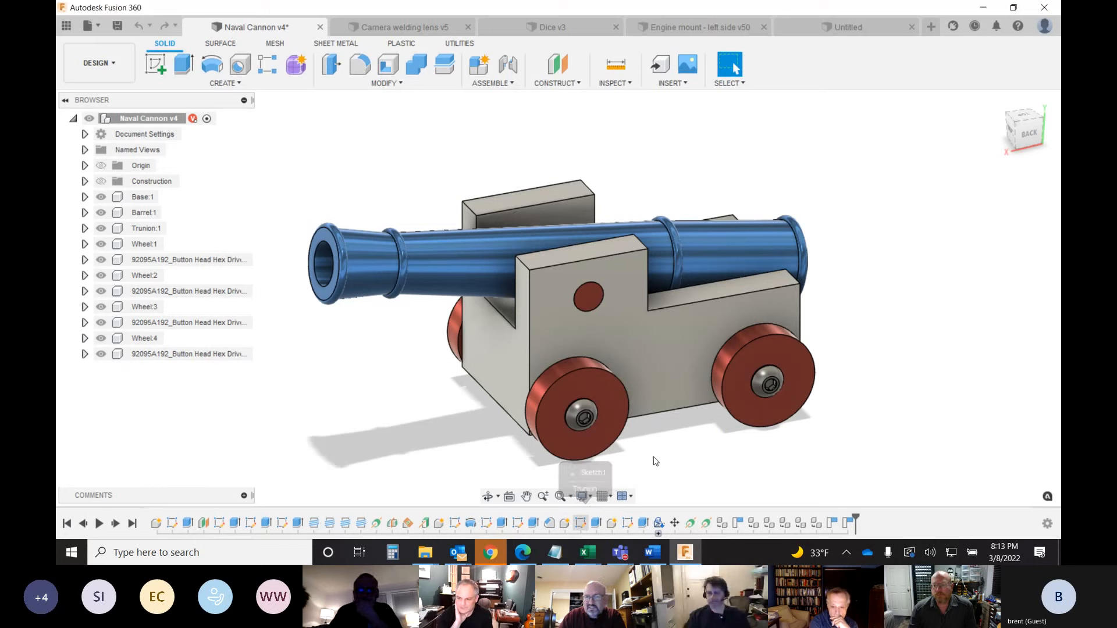
- Set the visual style to Shaded with Hidden Edges and orbit the cannon from the back around to its front
click(591, 497)
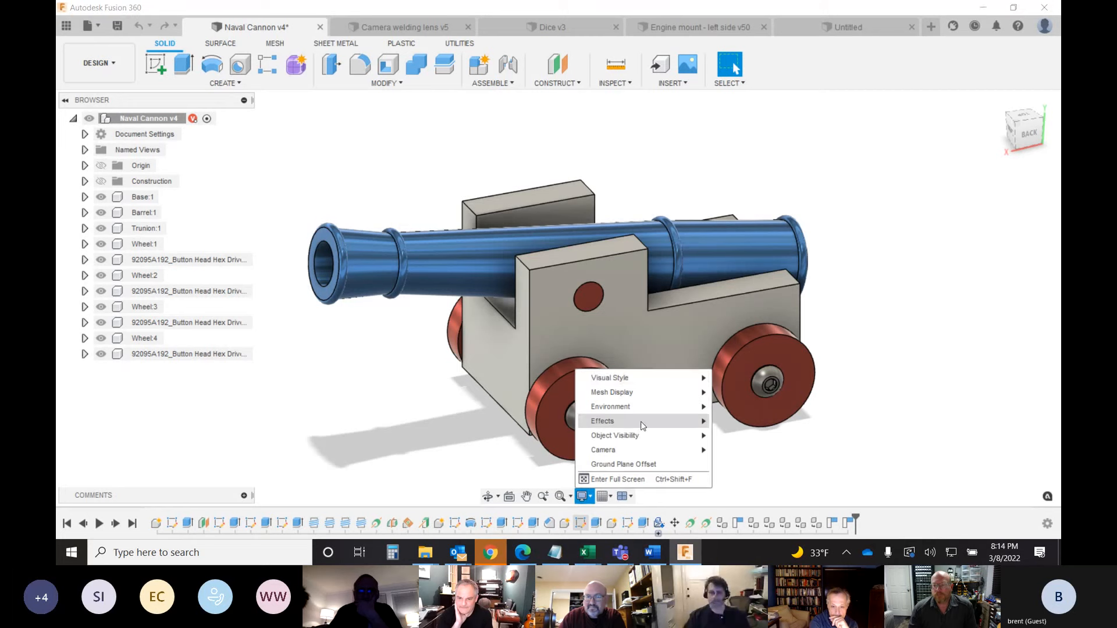
mouse_move(676, 384)
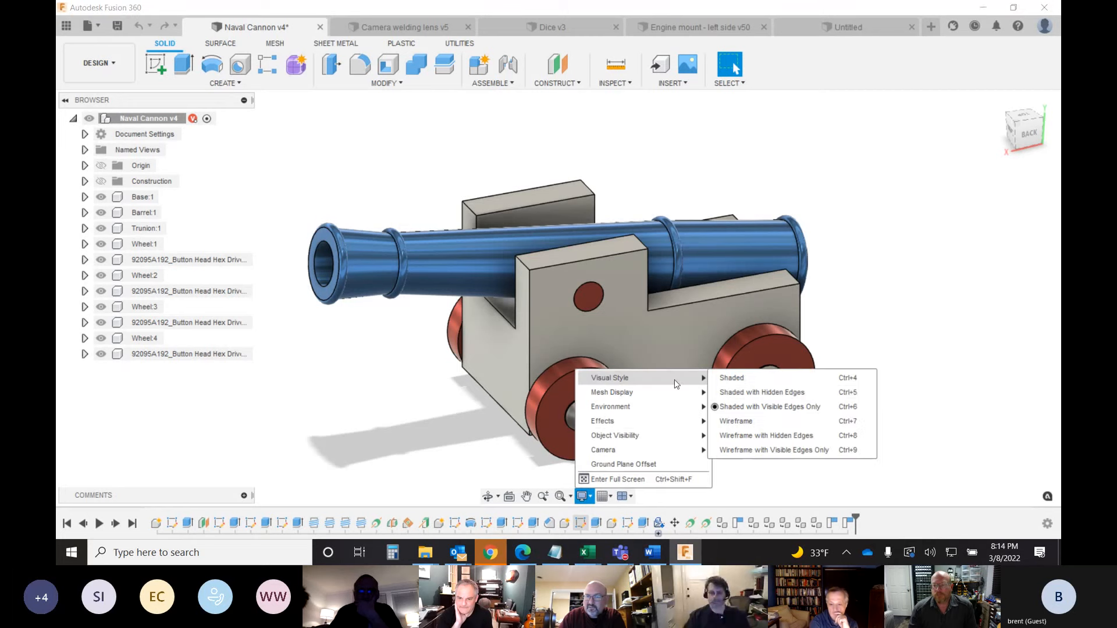
click(763, 393)
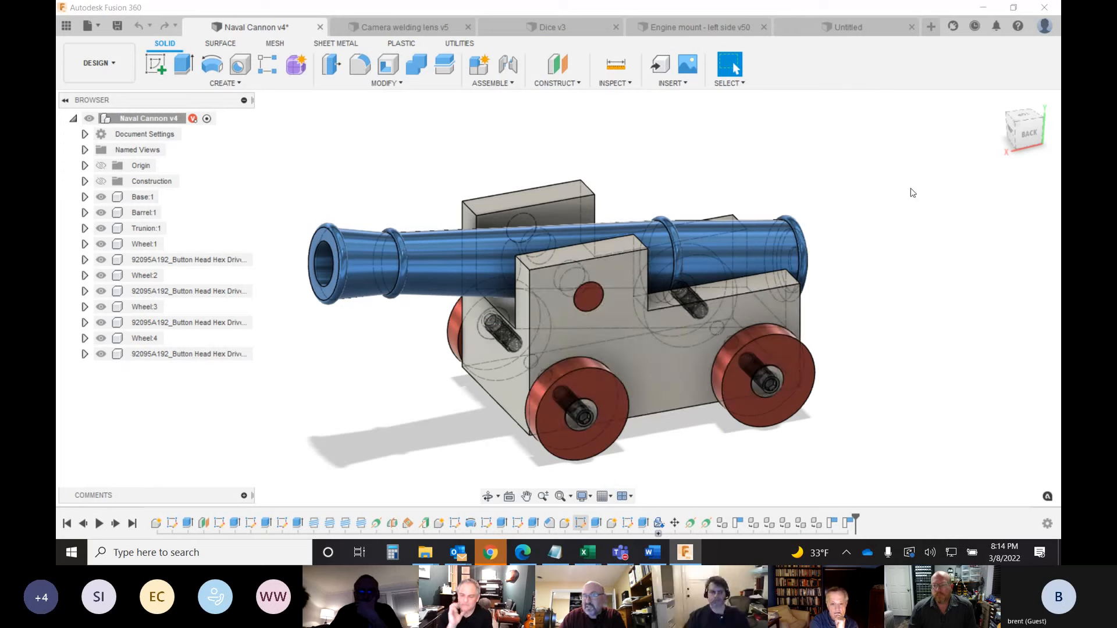
click(1021, 136)
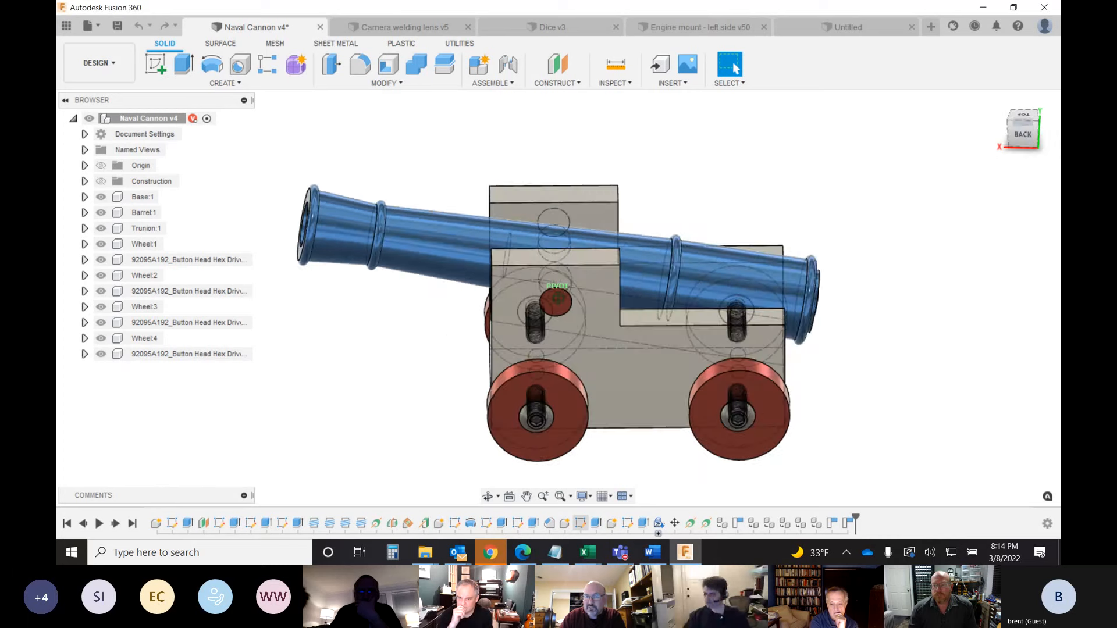
mouse_move(1021, 133)
mouse_down()
mouse_move(973, 149)
mouse_move(832, 148)
mouse_move(785, 295)
mouse_up()
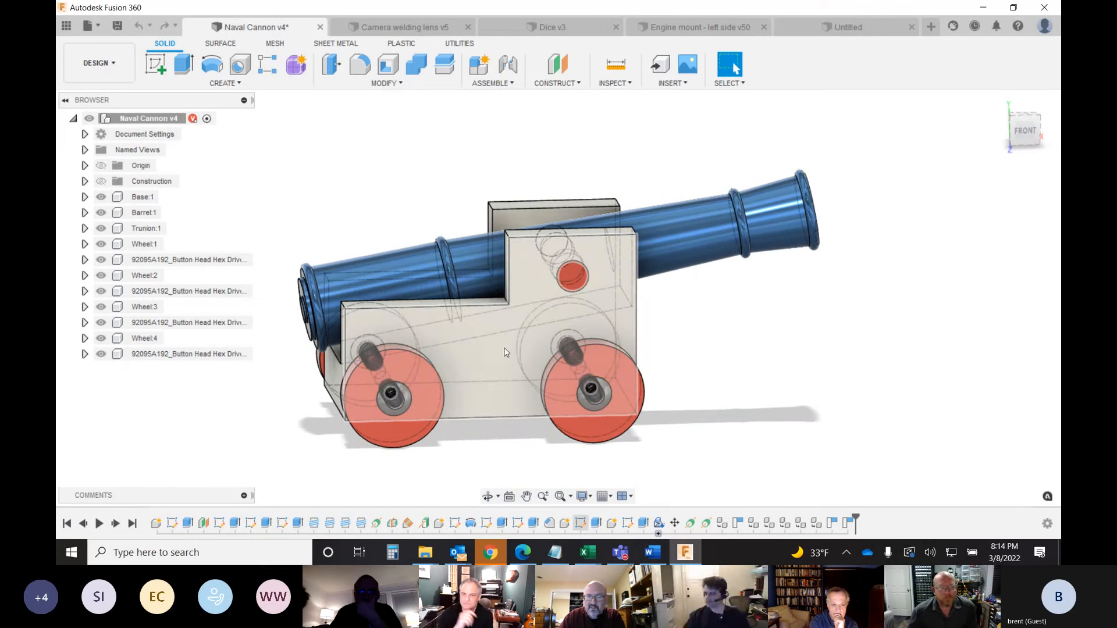
- Set the visual style to Shaded with Visible Edges Only
click(583, 499)
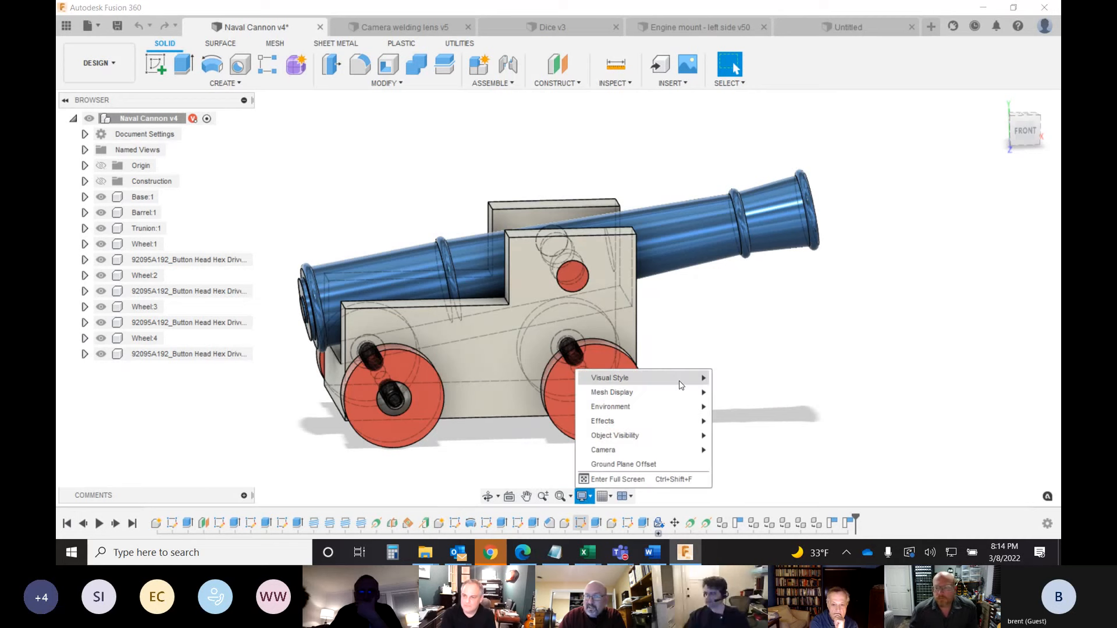
mouse_move(679, 380)
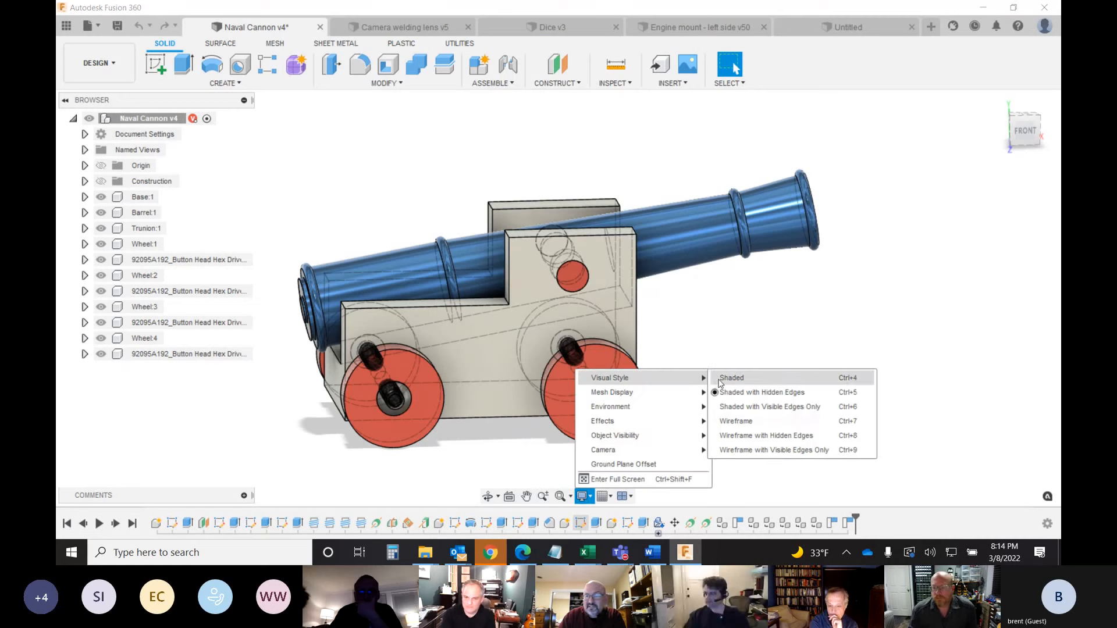
click(751, 406)
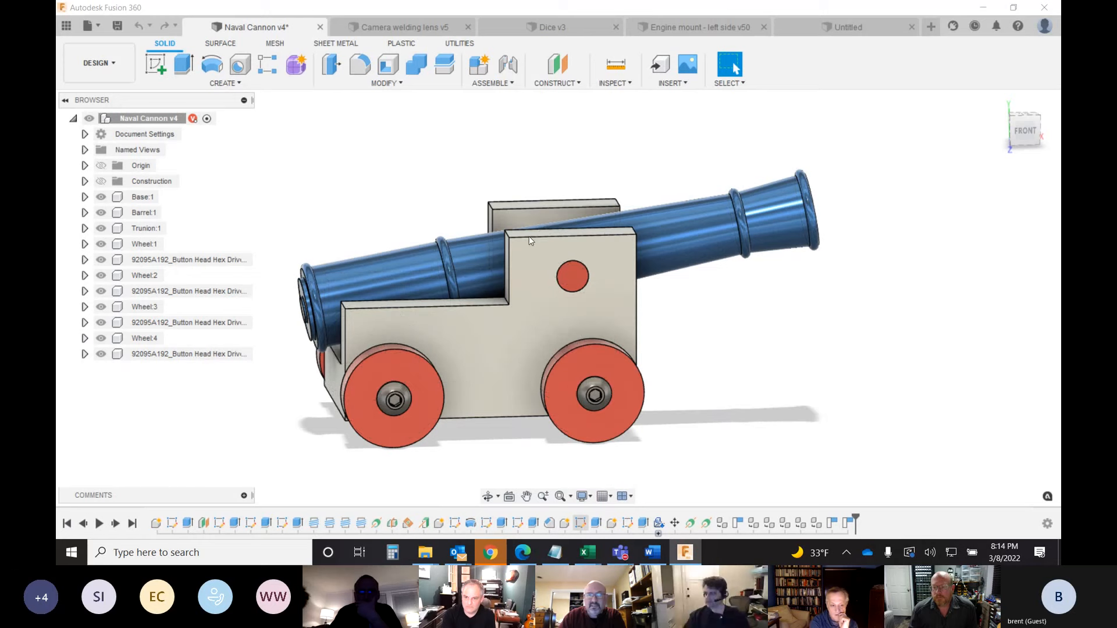
- Hide the ViewCube and show it again
click(99, 26)
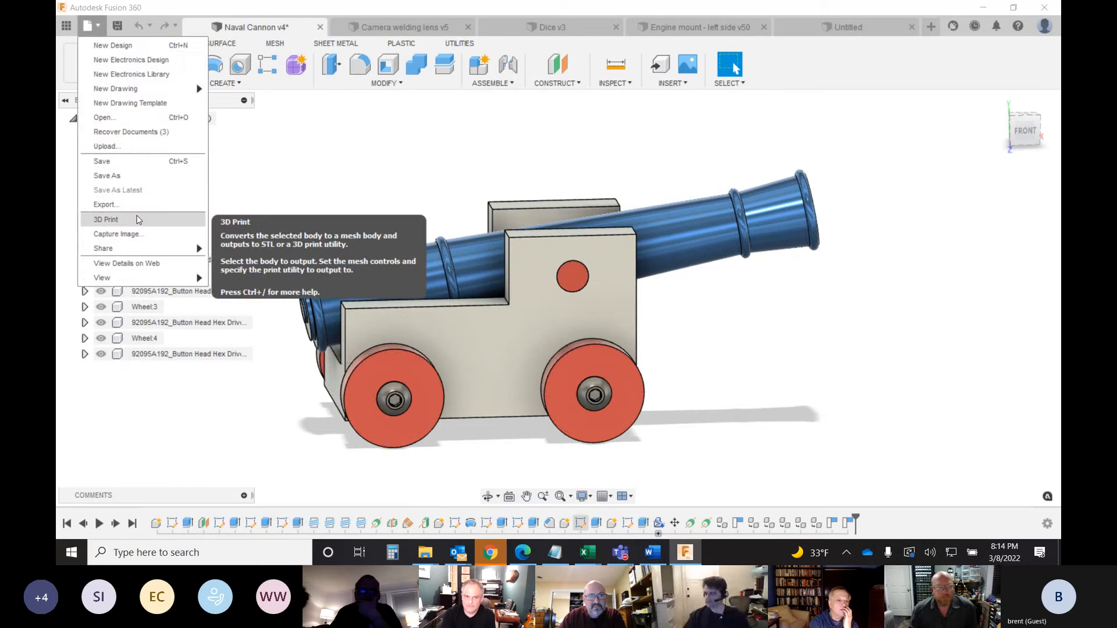
mouse_move(130, 283)
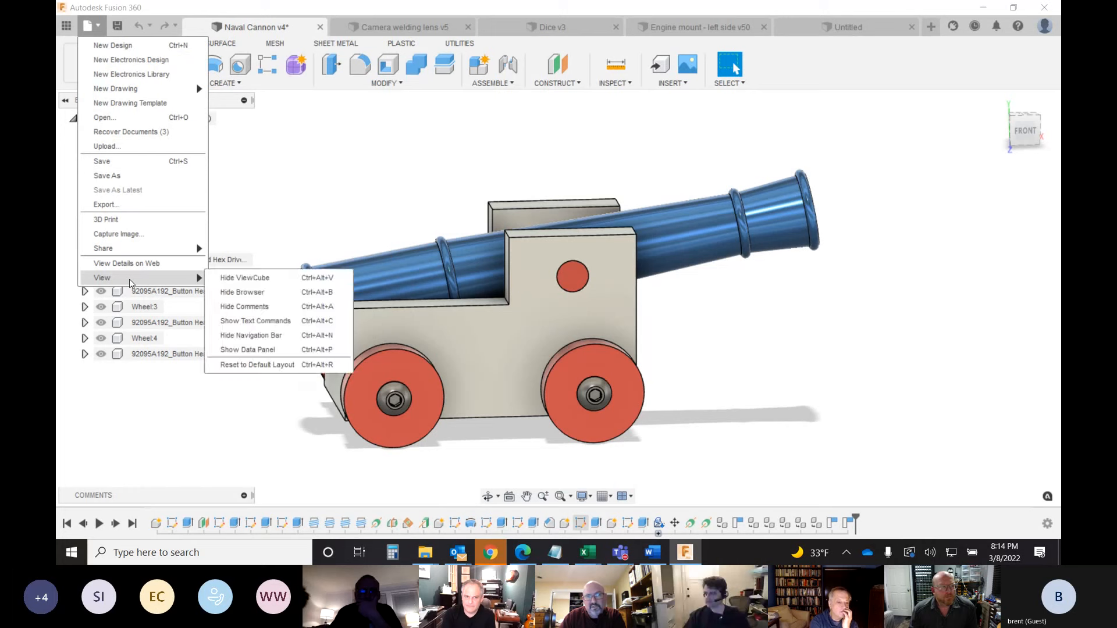
click(244, 278)
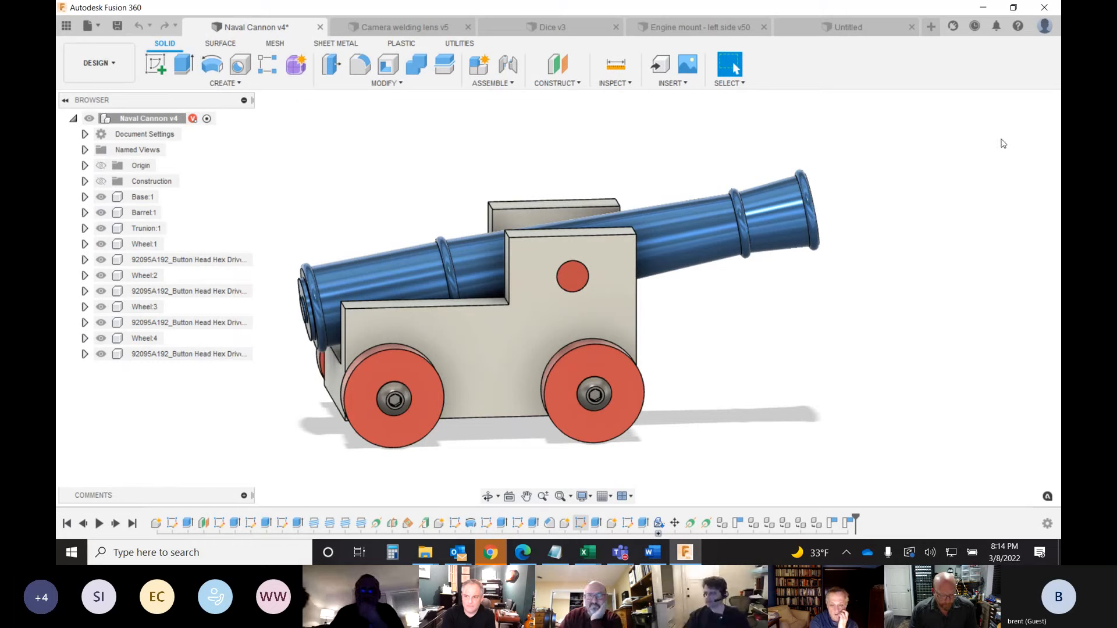
click(96, 28)
mouse_move(186, 278)
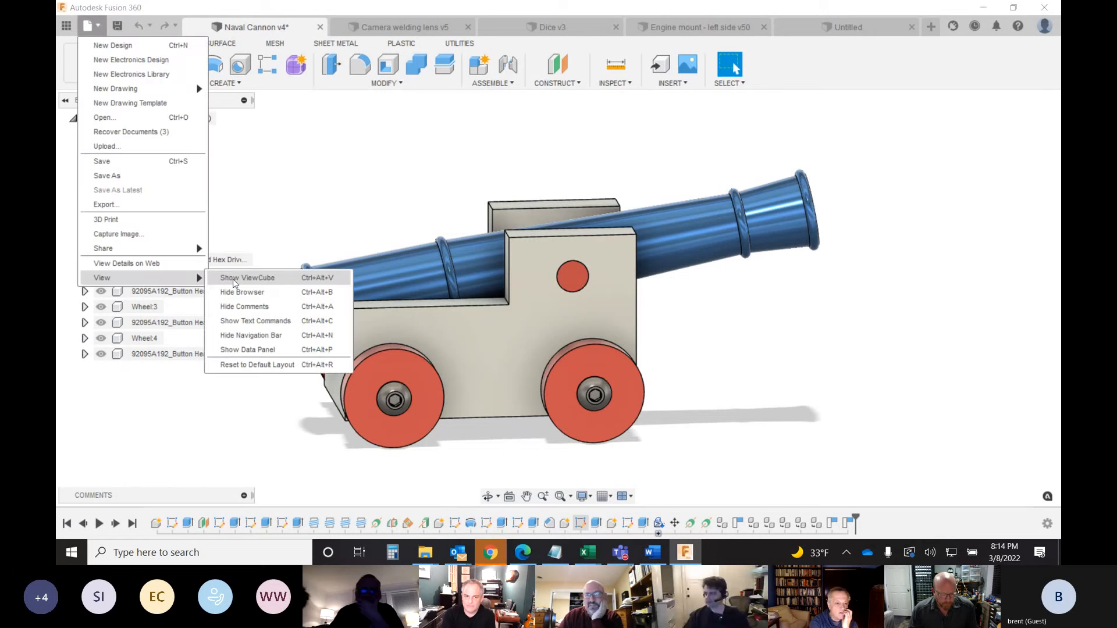
click(233, 278)
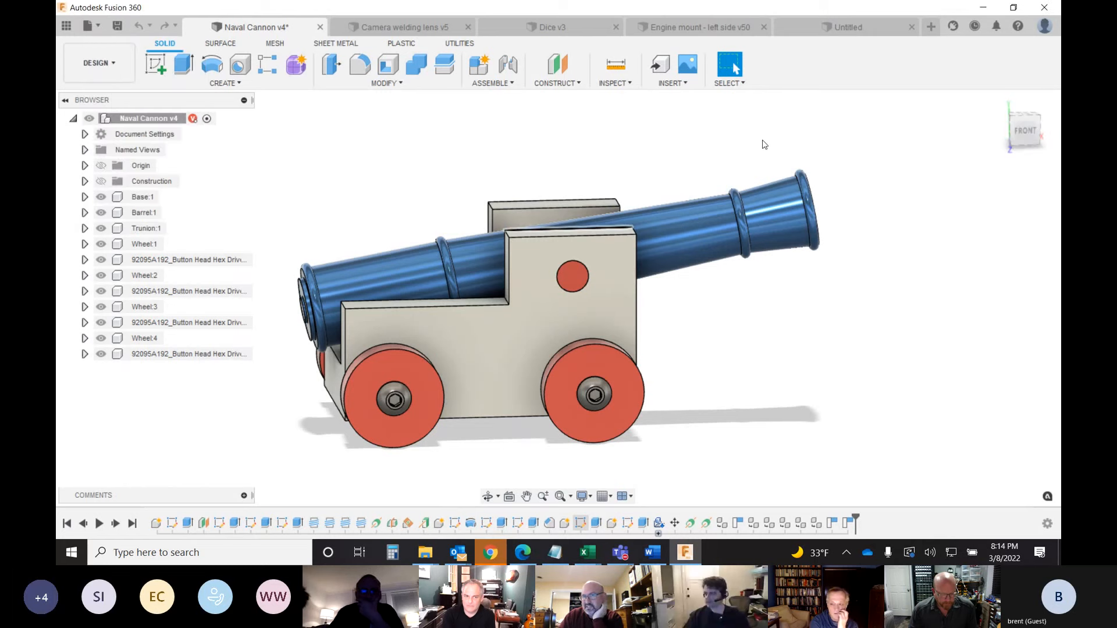
- Rotate the cannon slightly with the ViewCube and return it to the Home view
drag(1029, 133, 1021, 123)
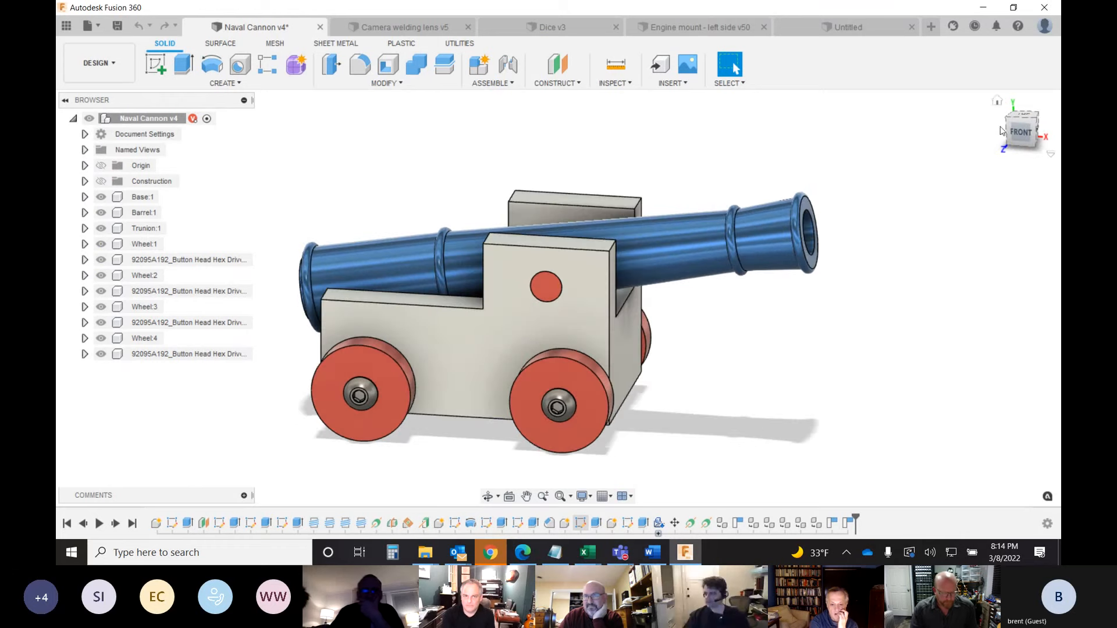
click(998, 104)
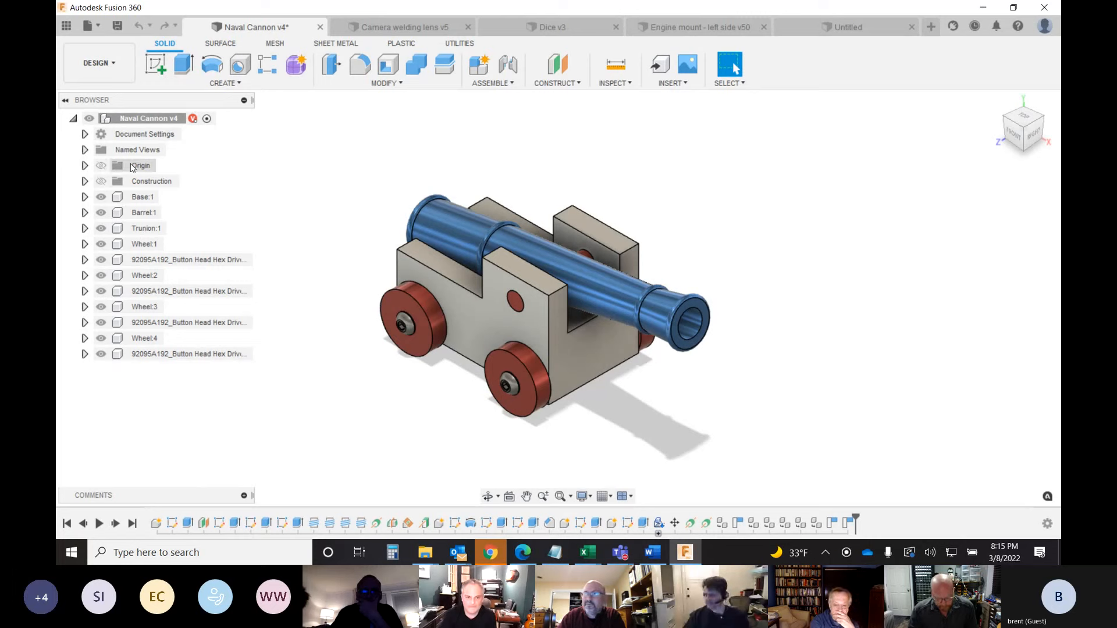
- Collapse and re-expand the browser tree of the Naval Cannon design and highlight its top-level component
click(74, 118)
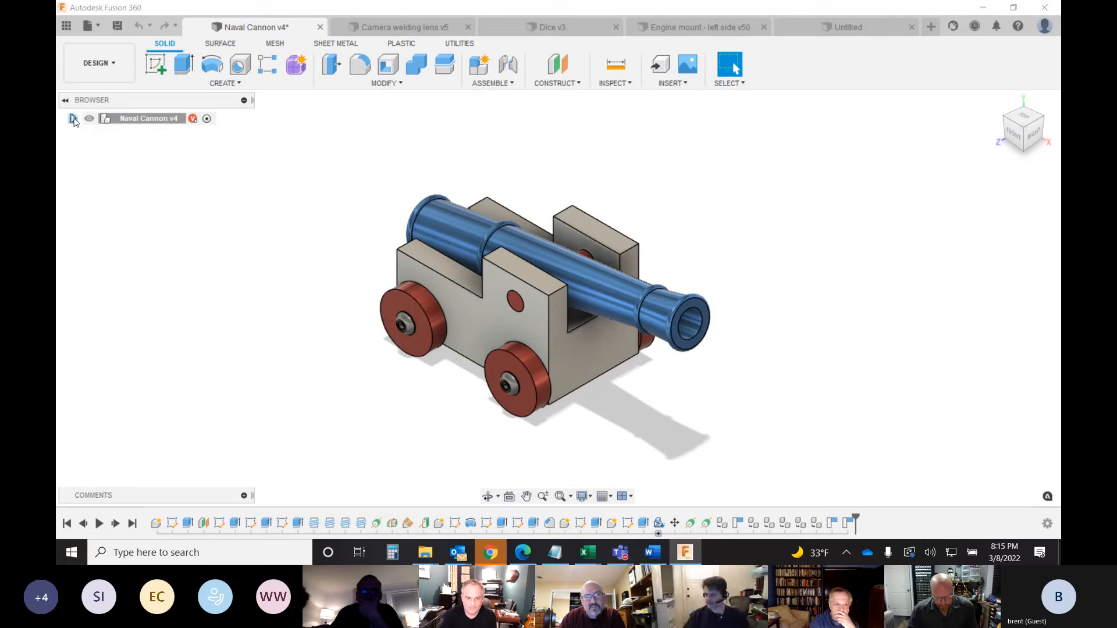
click(73, 119)
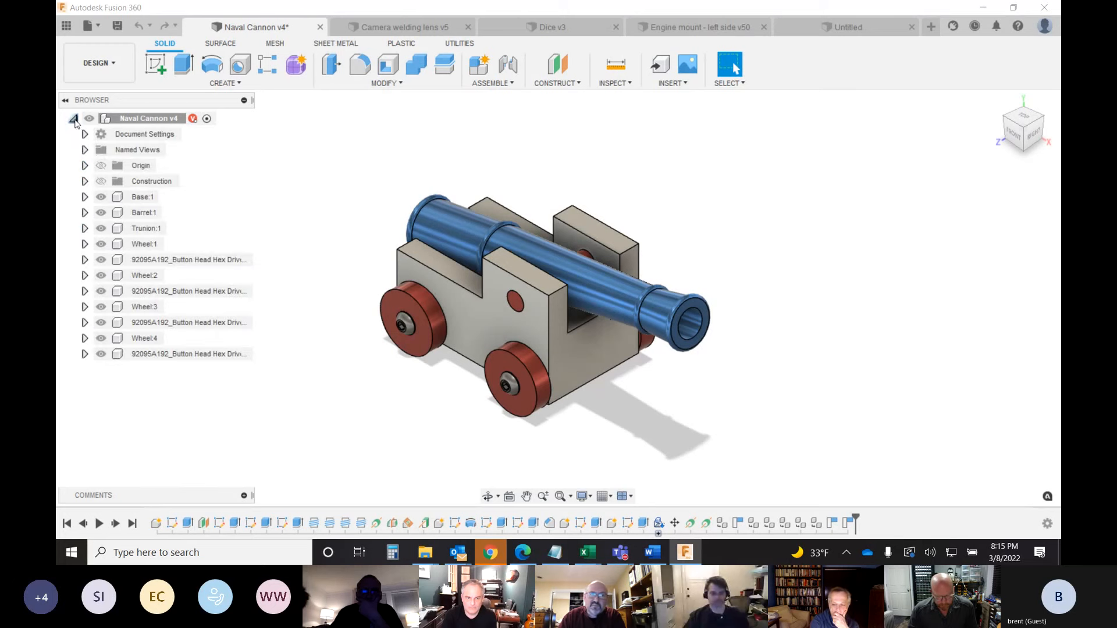
click(149, 119)
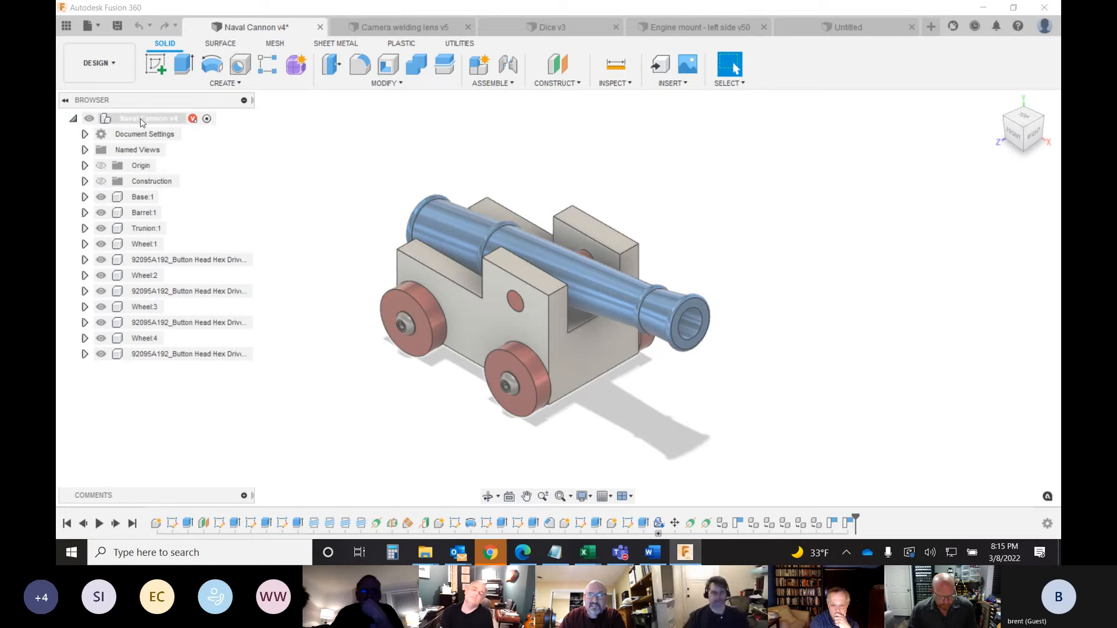
click(149, 118)
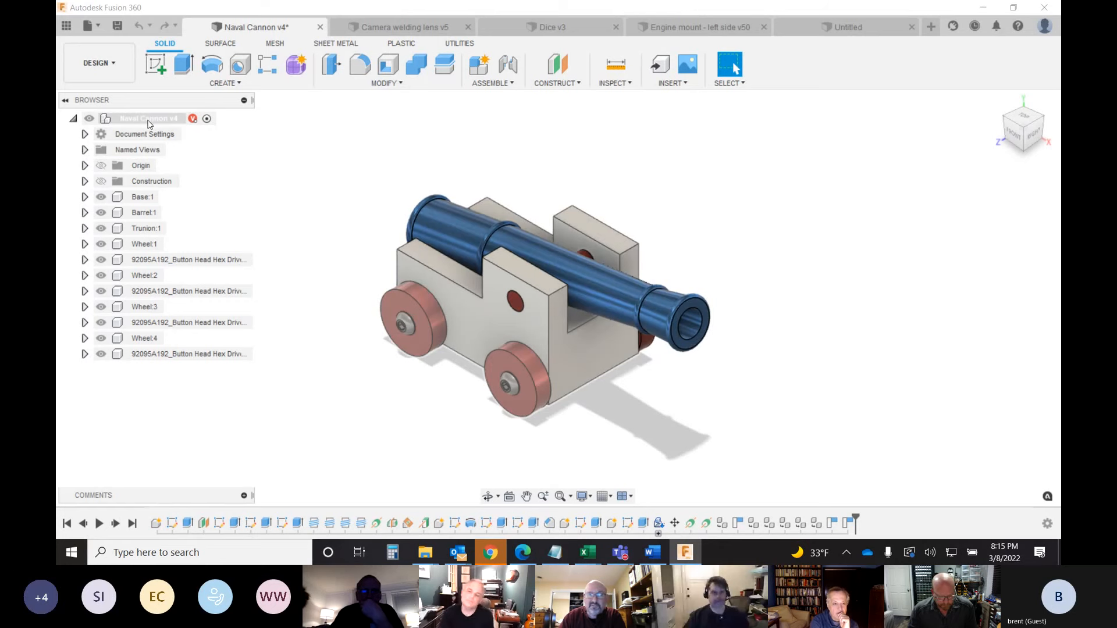
- Expand Document Settings, review the unit types available for the design, and cancel the units change
click(85, 134)
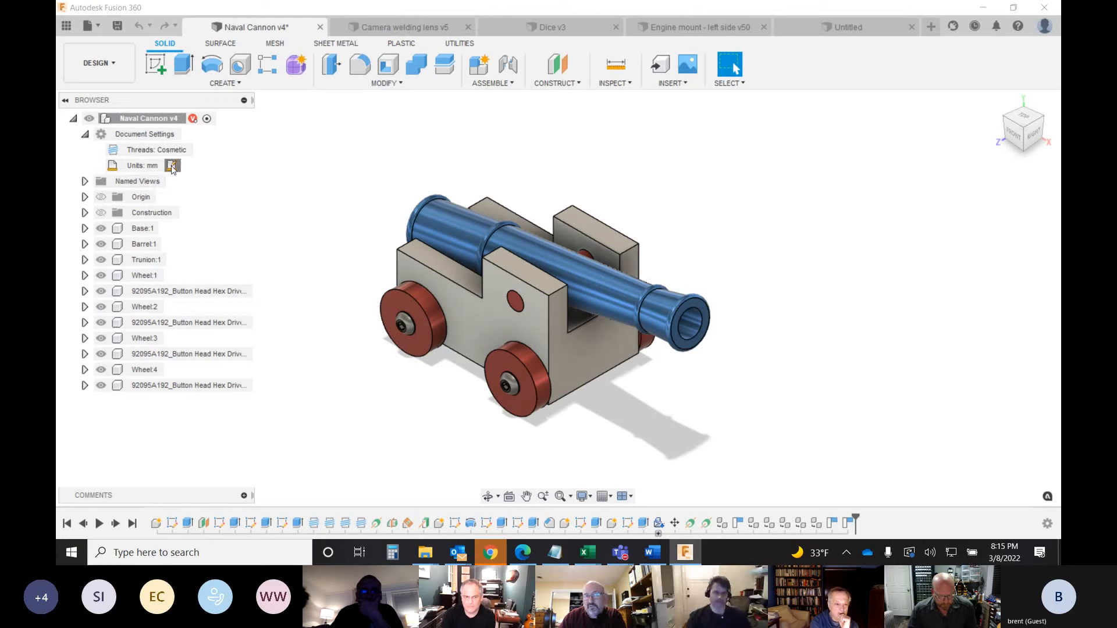
click(172, 165)
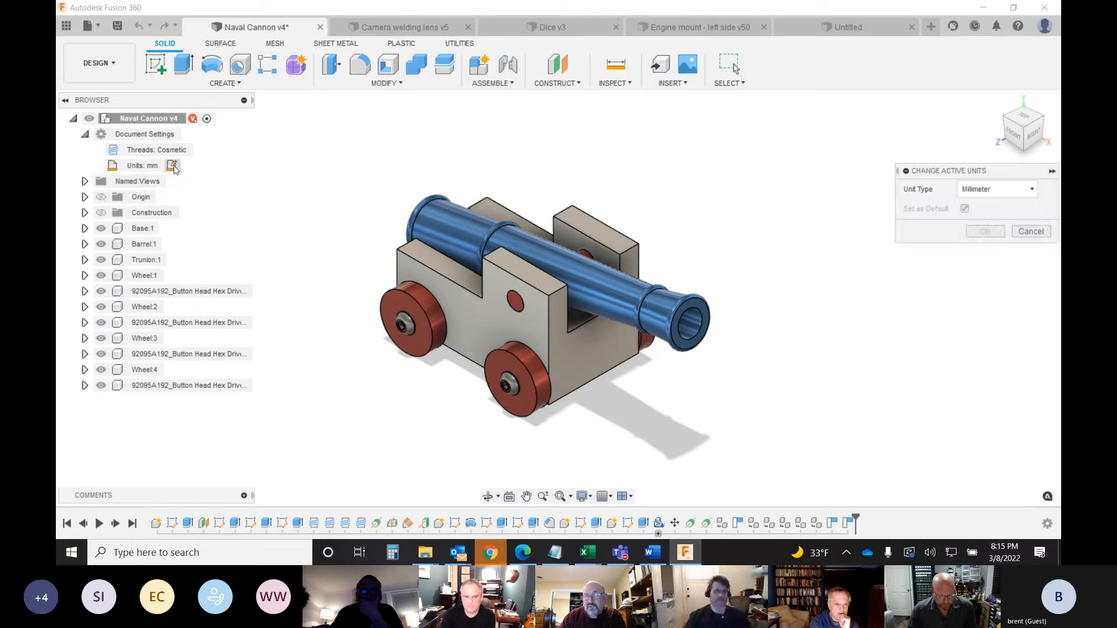
click(1034, 193)
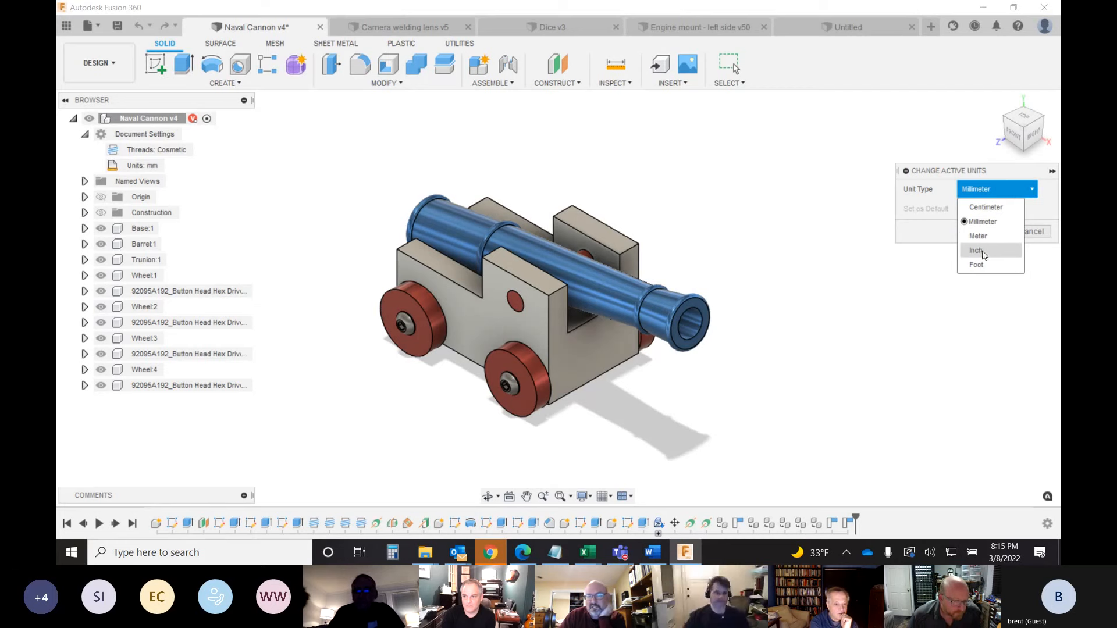
click(806, 256)
click(1031, 231)
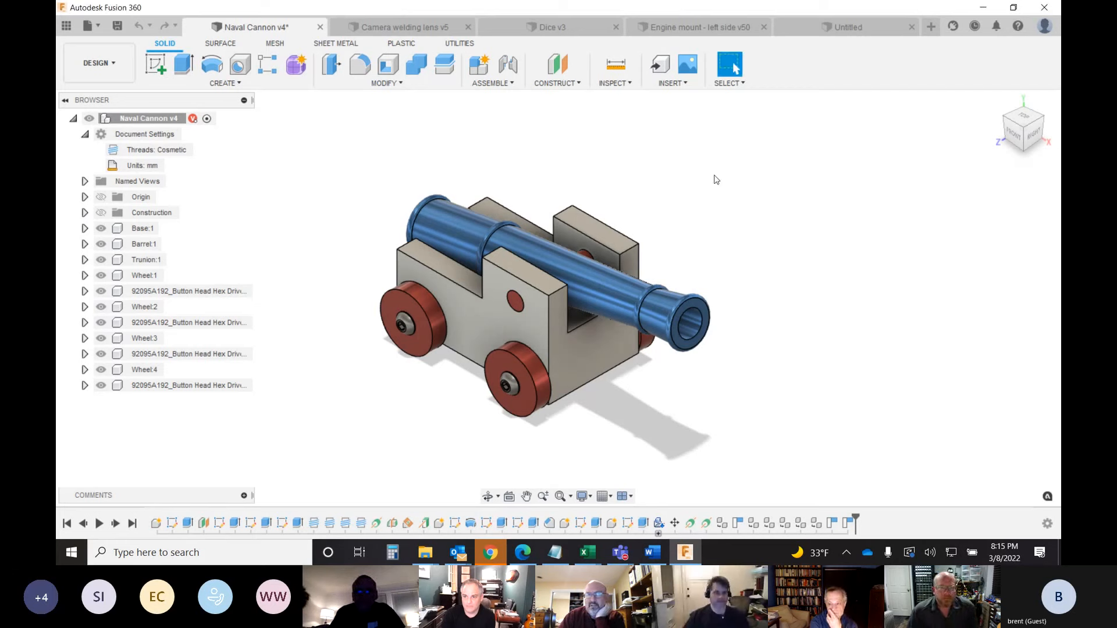
- Review the contents of Document Settings and Named Views in the browser tree and collapse both
click(85, 134)
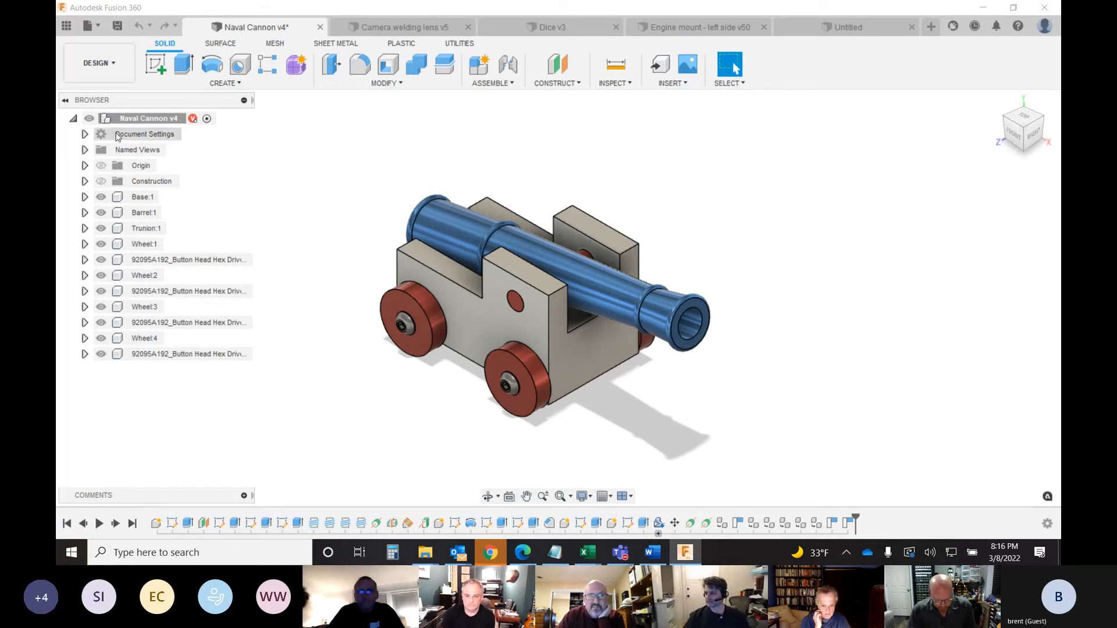
click(86, 135)
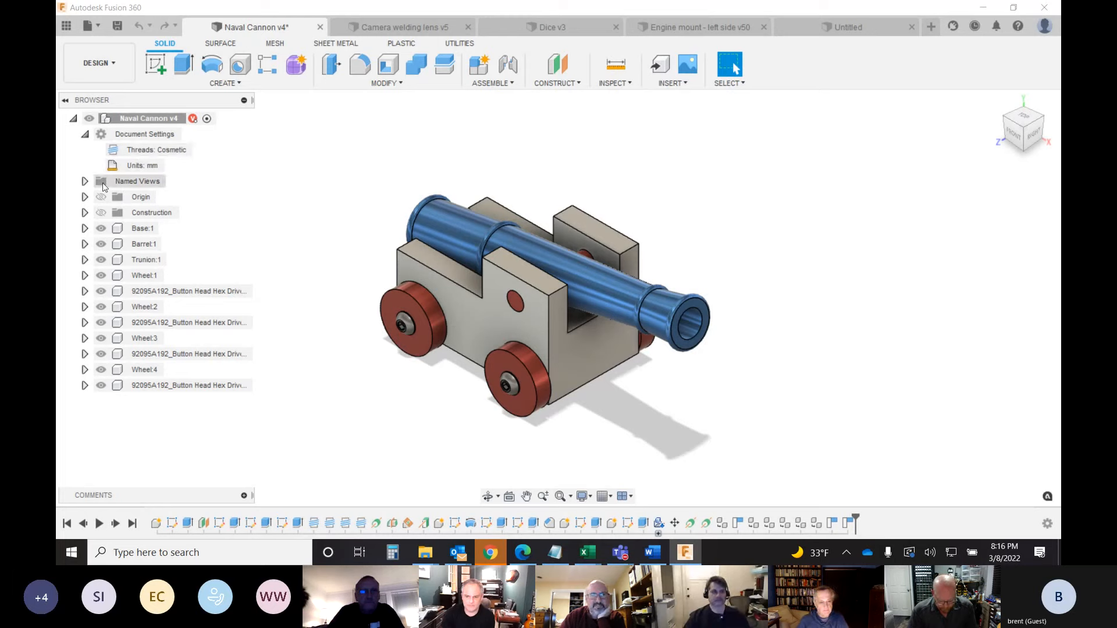
click(85, 134)
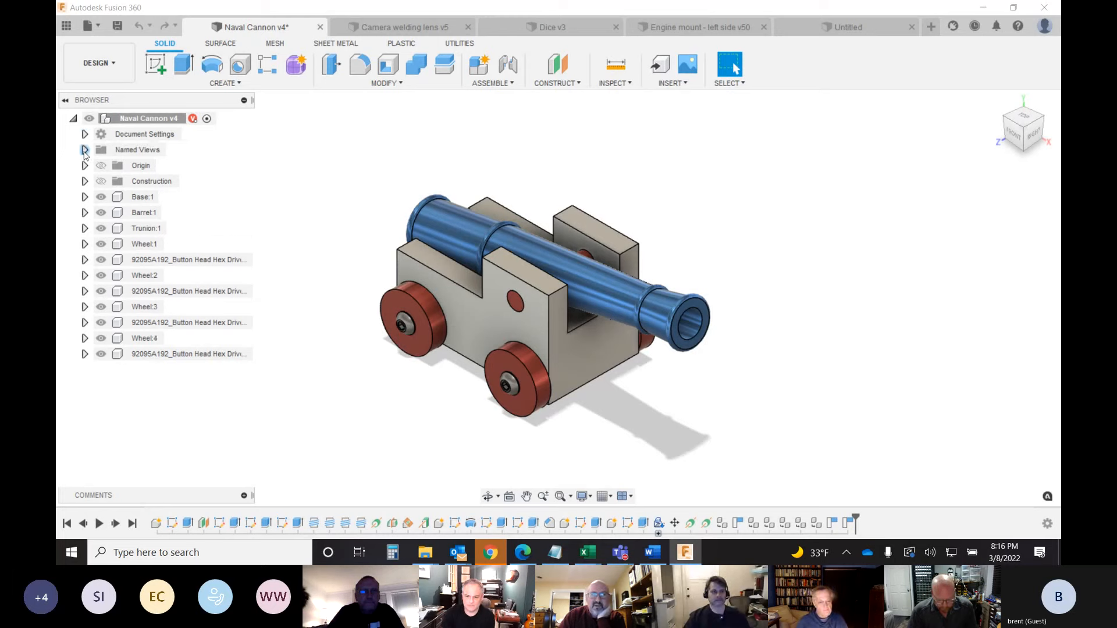
click(85, 150)
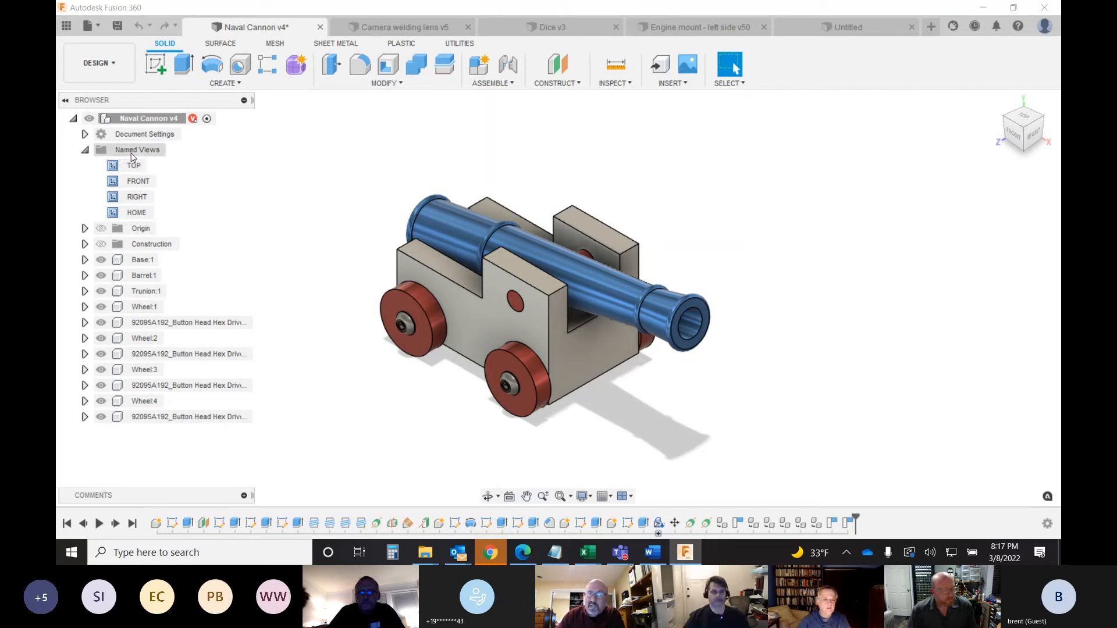
click(86, 150)
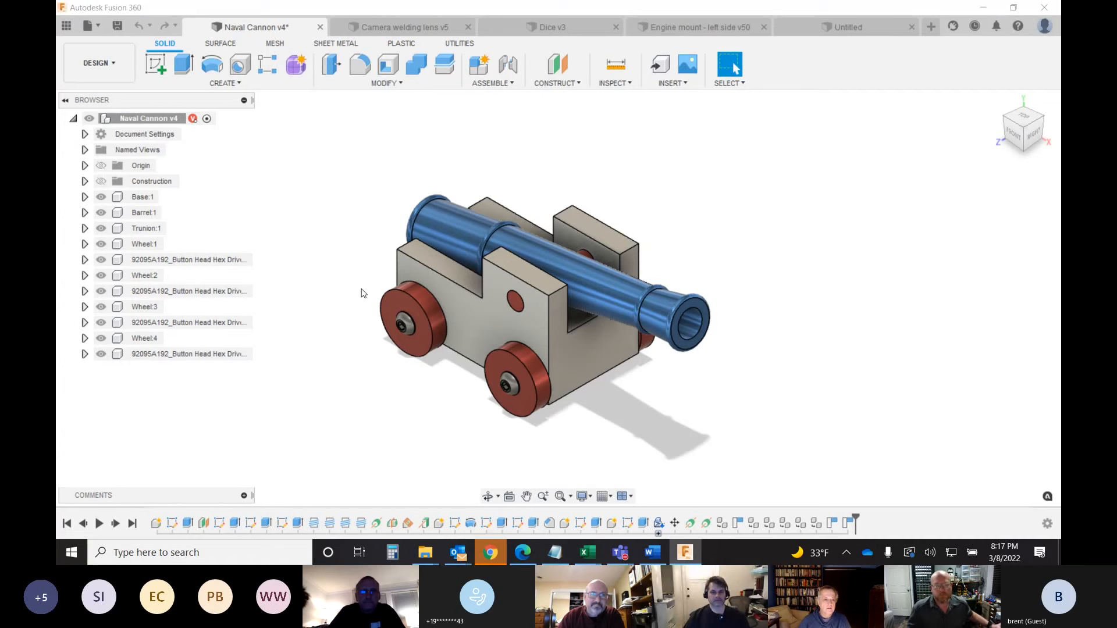
- Show the Origin planes and axes of the Naval Cannon design
click(95, 168)
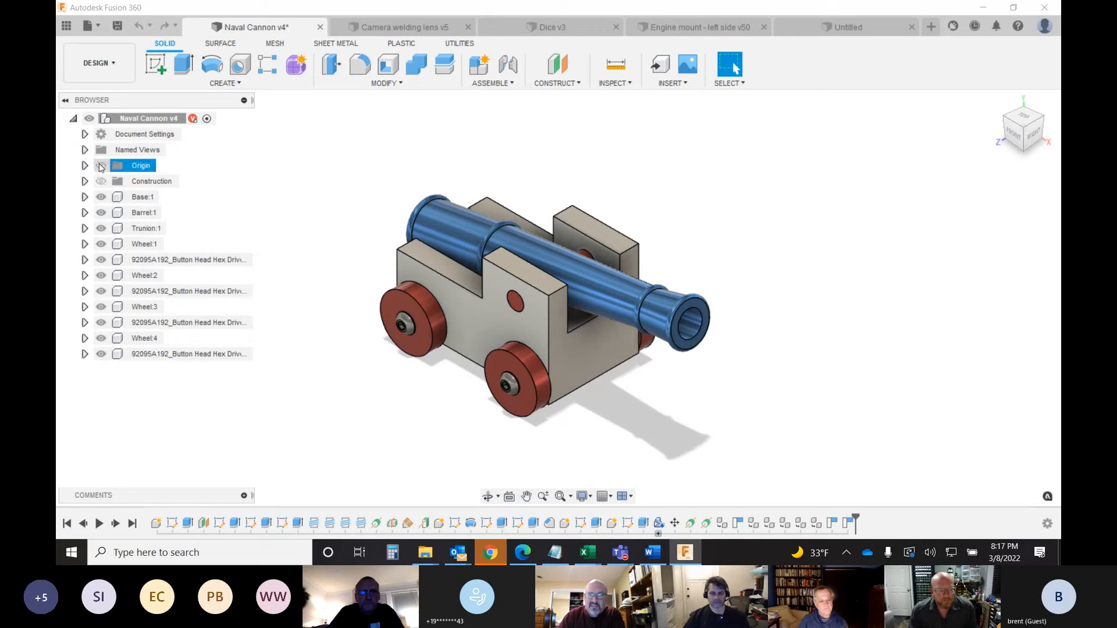
click(100, 167)
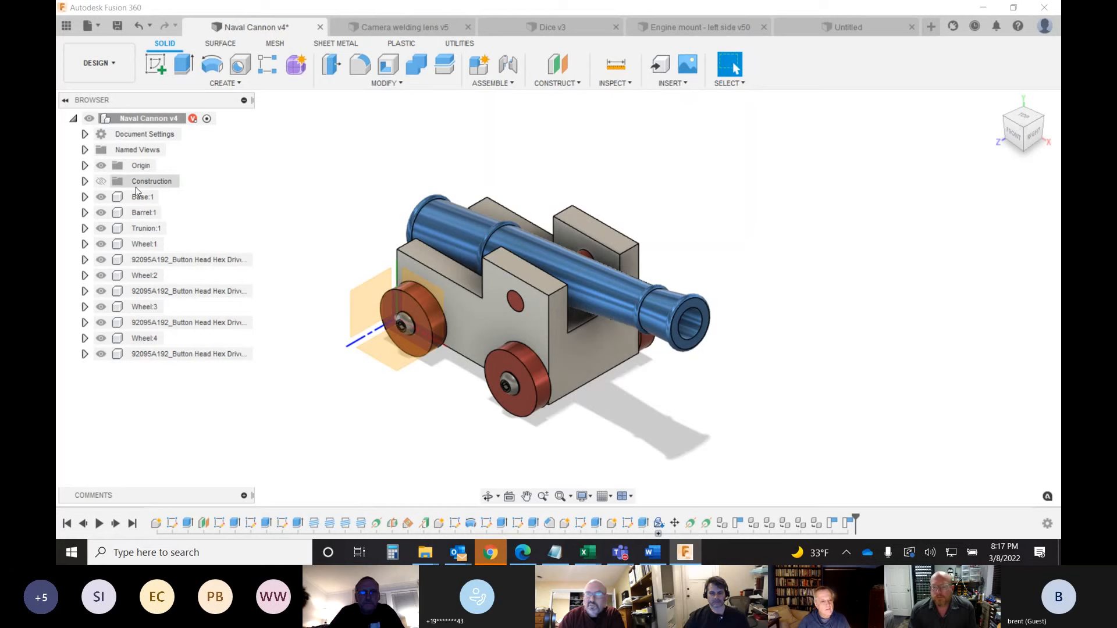
- Start a sketch in the Untitled design to preview the origin planes, and cancel it
click(848, 27)
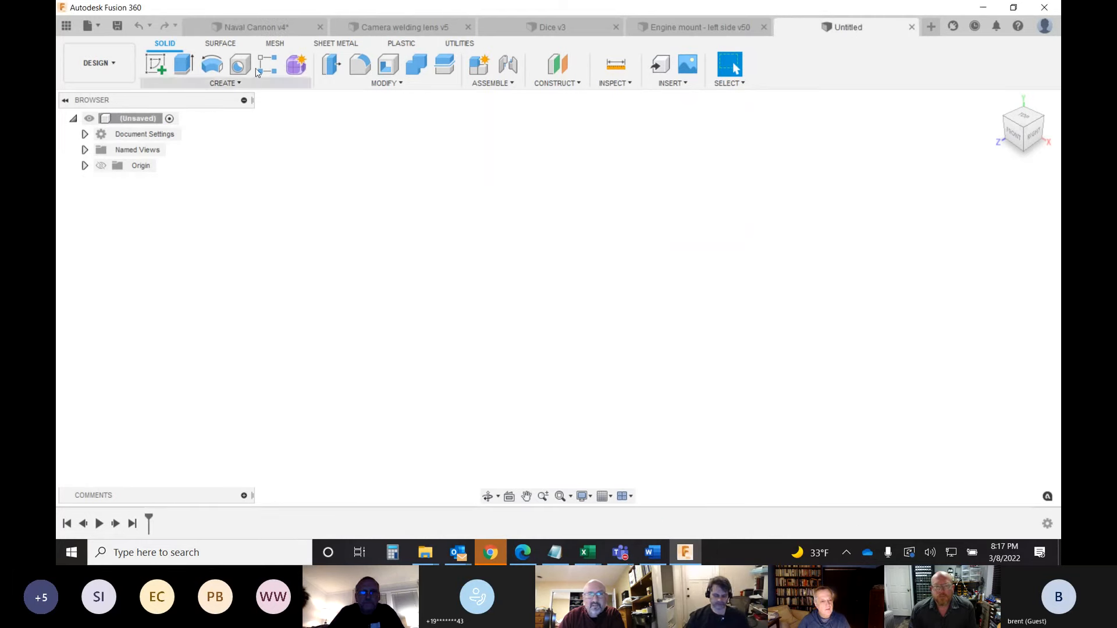
click(156, 64)
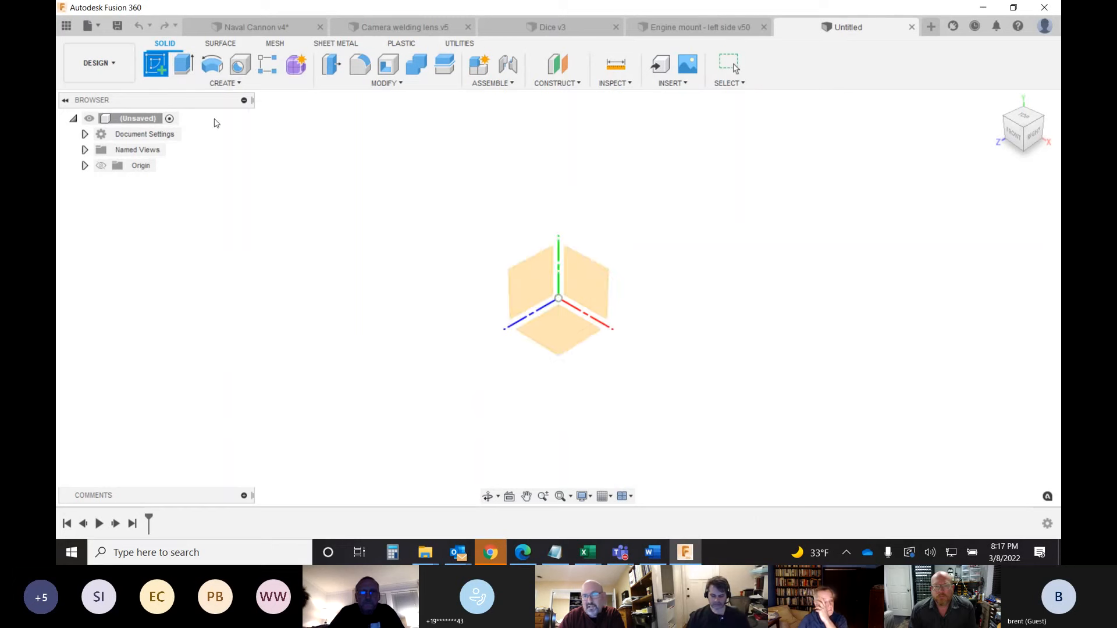
click(543, 313)
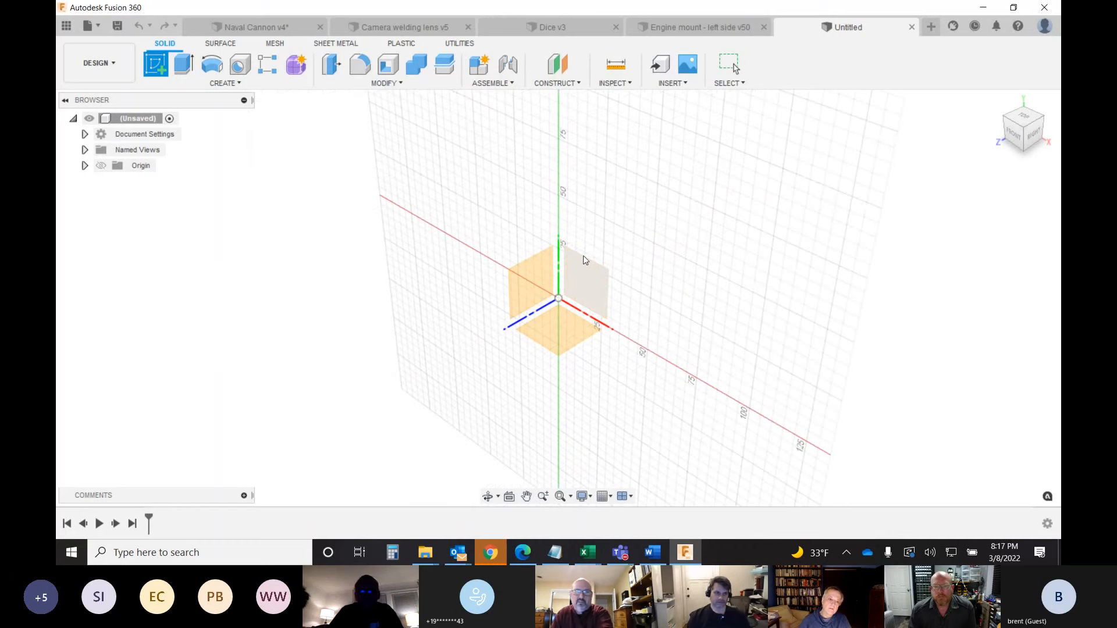
key(Escape)
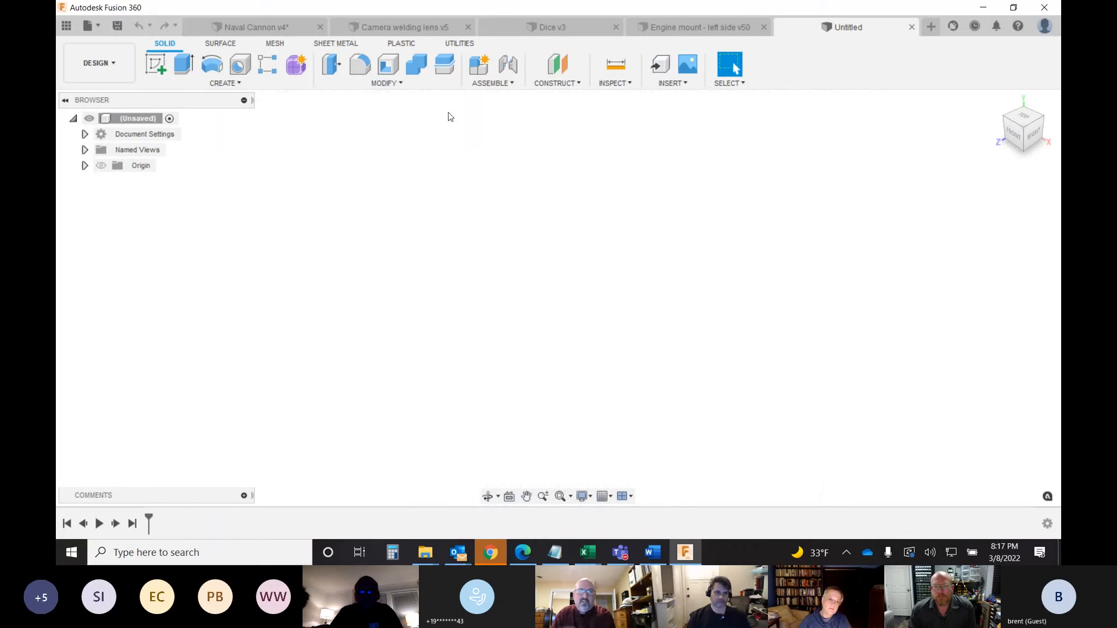
- Return to the Naval Cannon design and toggle its Origin off, on and off again, leaving it hidden
click(239, 25)
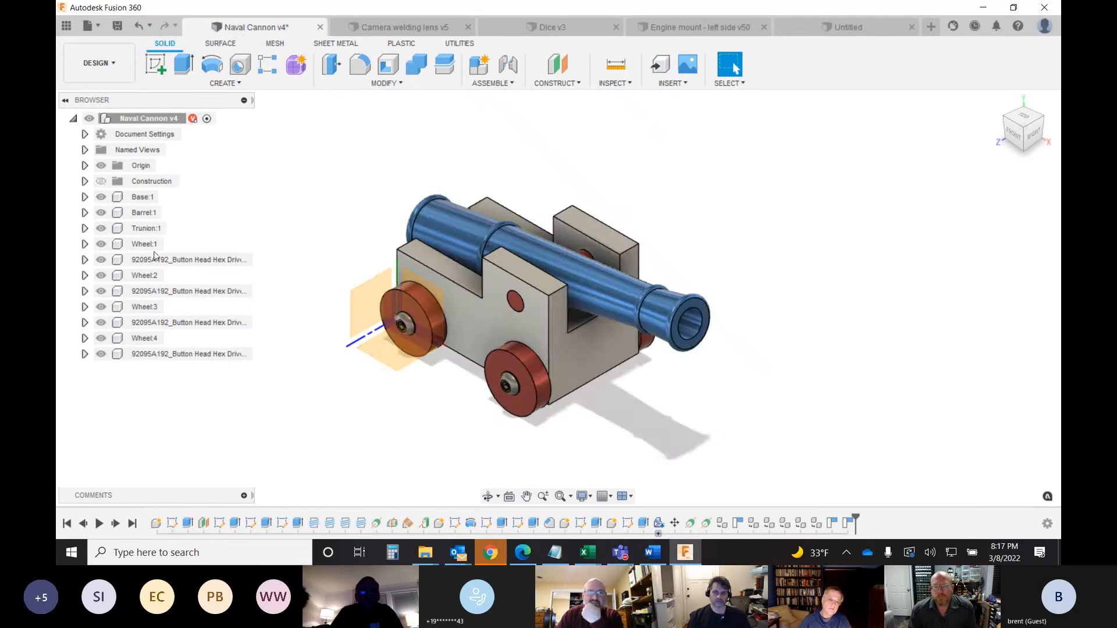
click(100, 166)
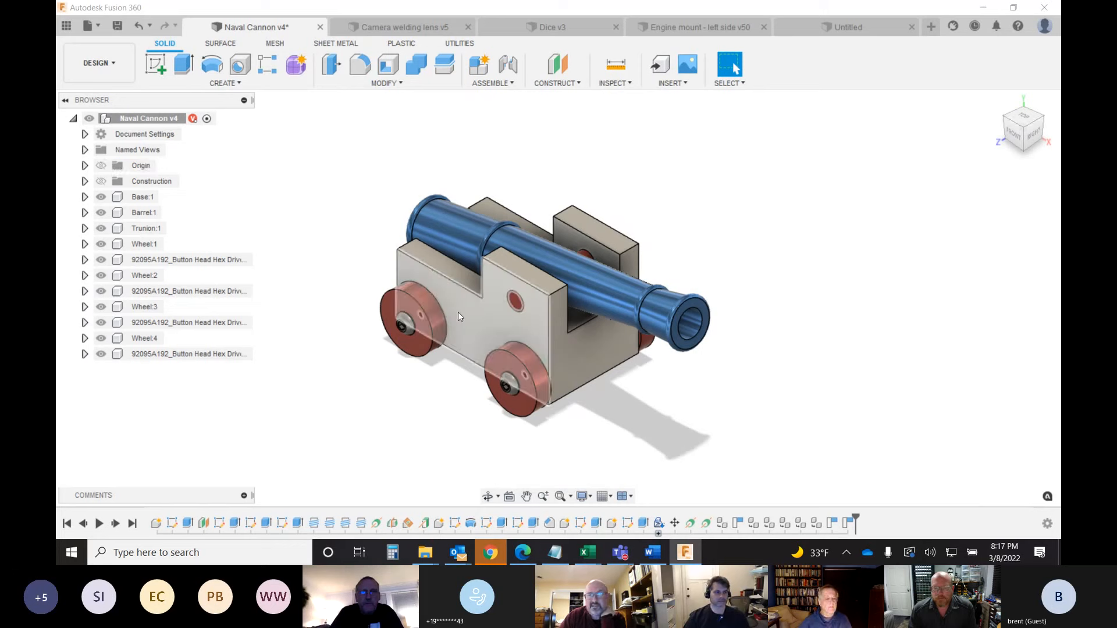
click(100, 167)
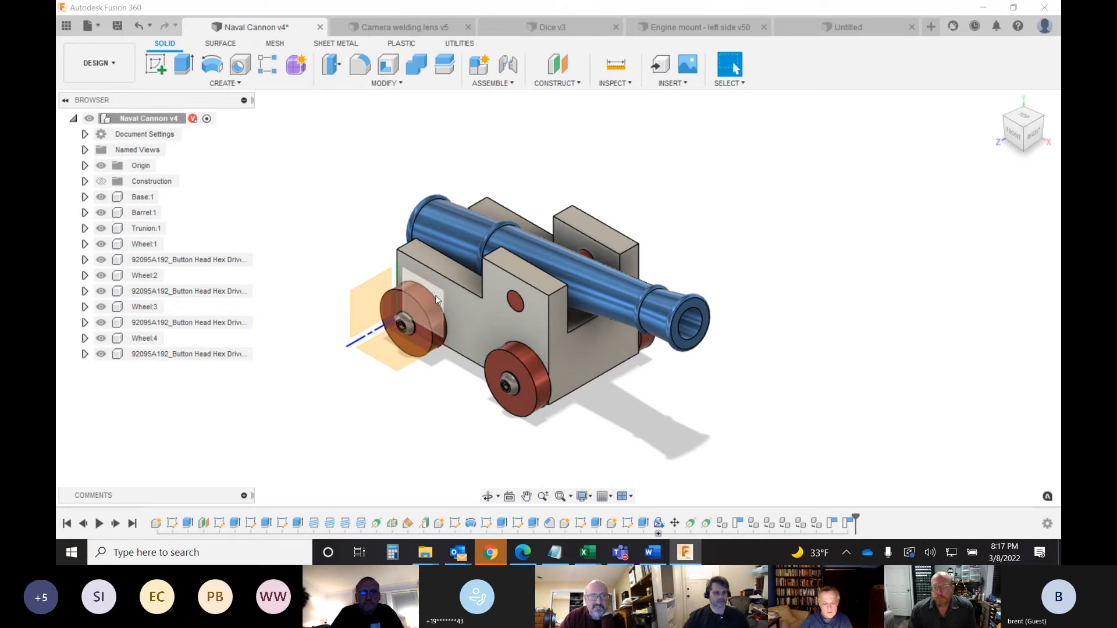
click(101, 166)
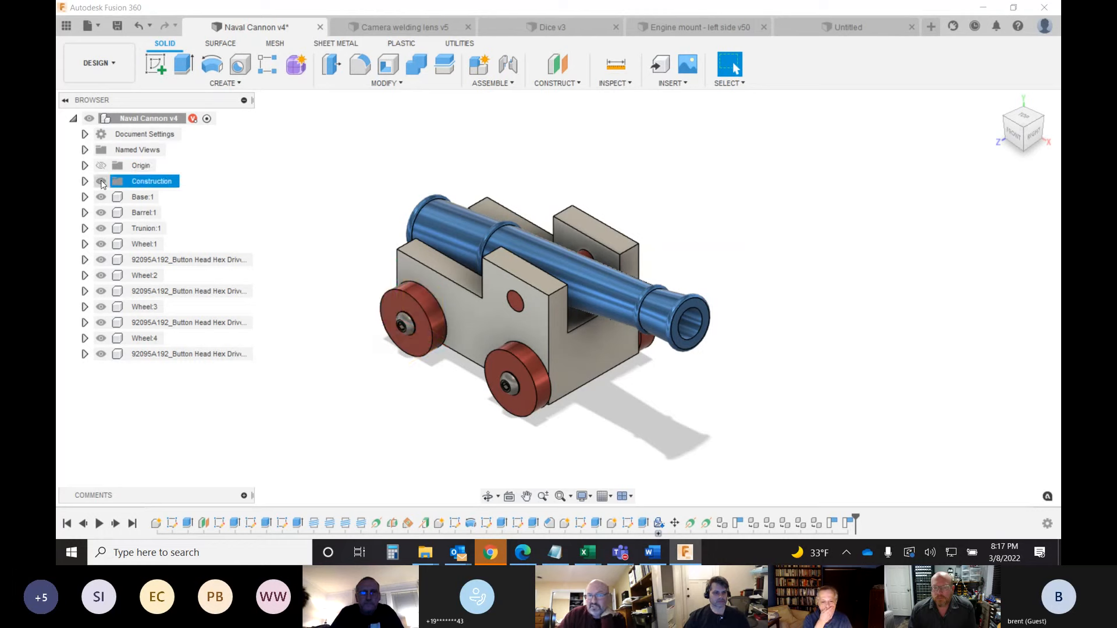
- Show the Construction planes and axis of the cannon
click(101, 182)
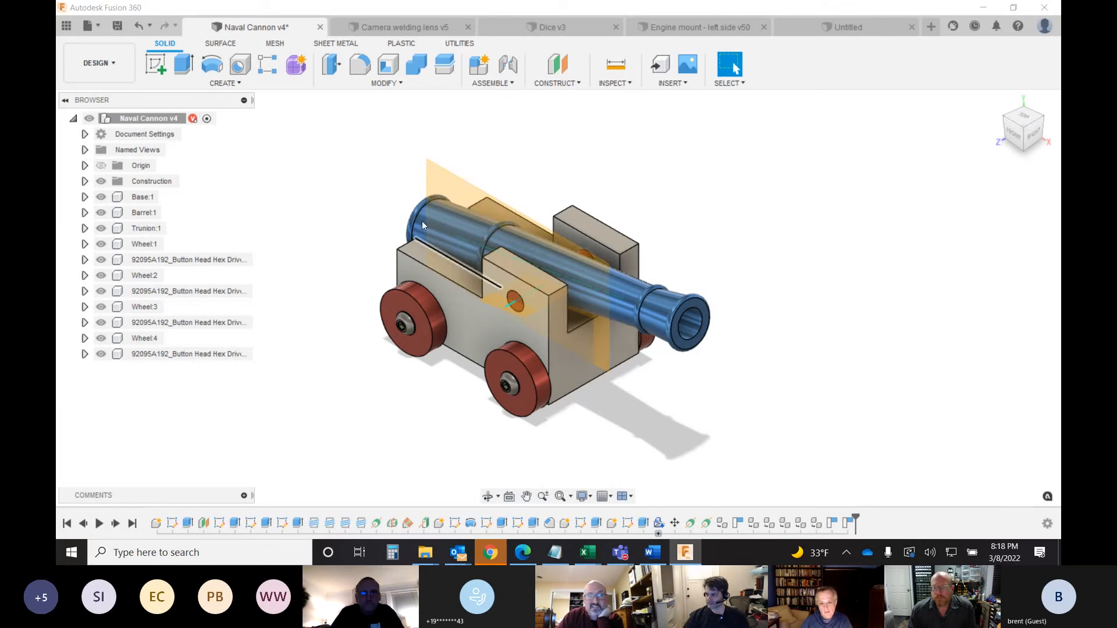
click(102, 184)
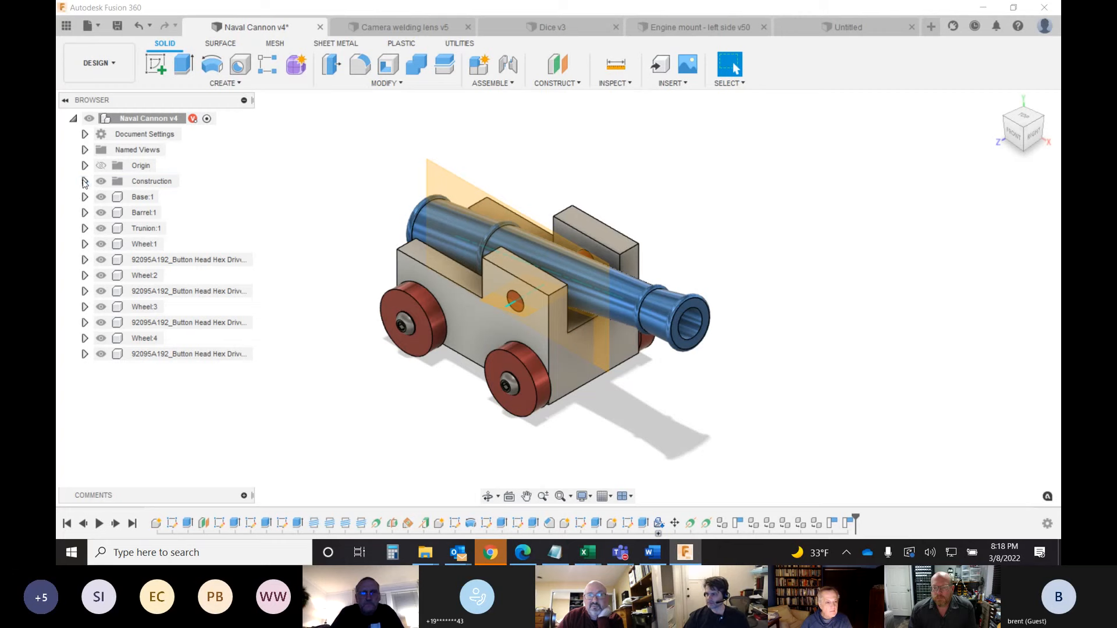
- List the contents of the design's top-level Construction folder and select Plane1 on the cannon model to identify it
click(85, 181)
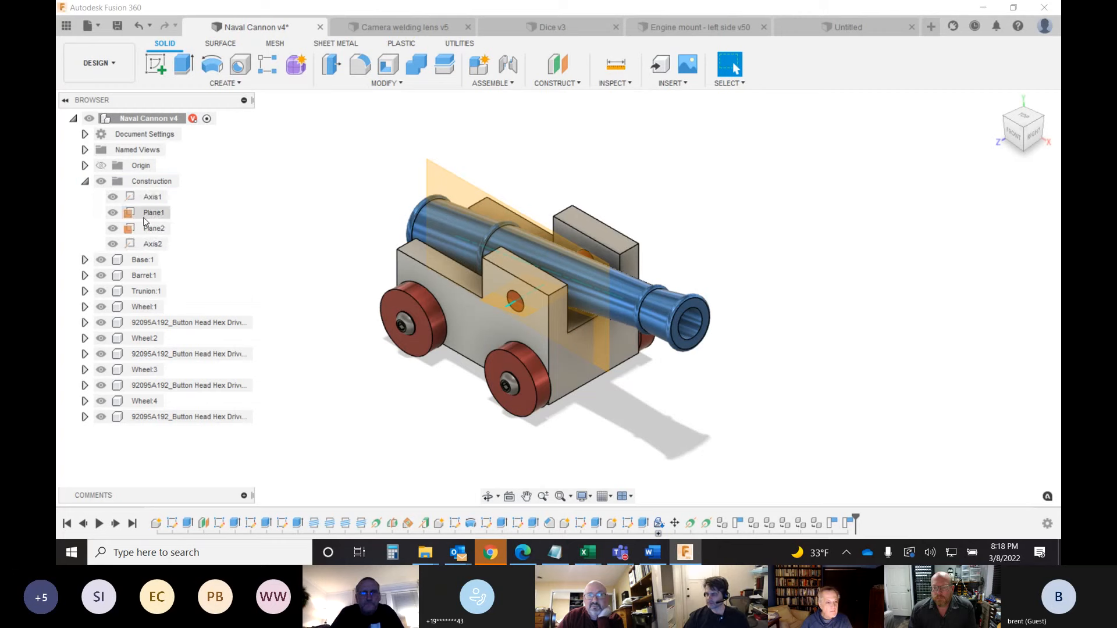
click(445, 188)
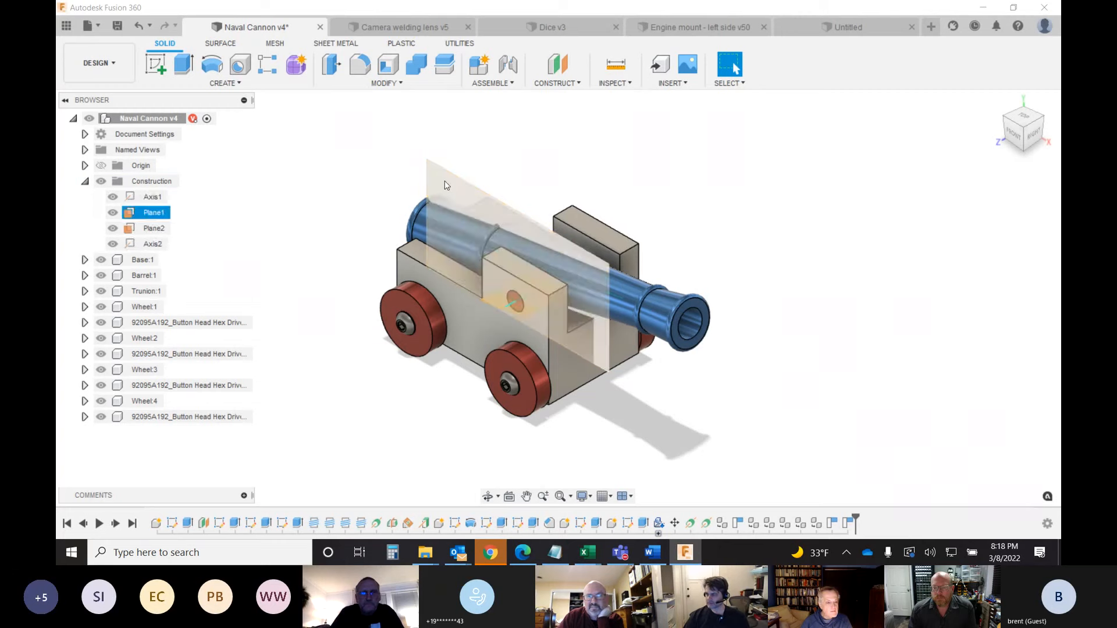
click(344, 198)
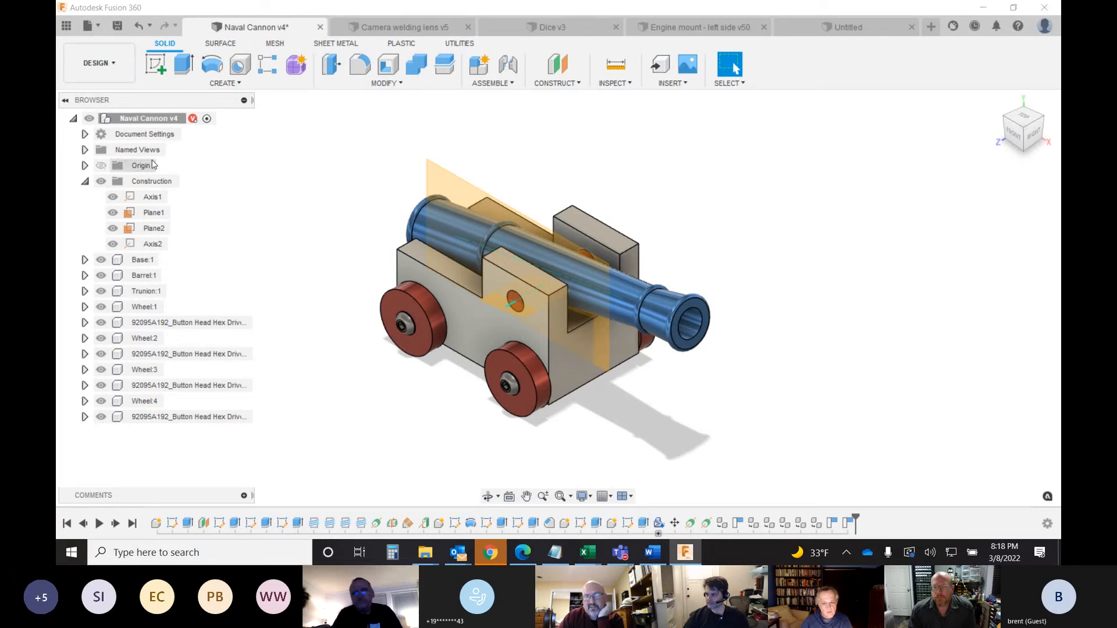
- Collapse the top-level Construction folder and hide all of its planes and axes
click(101, 184)
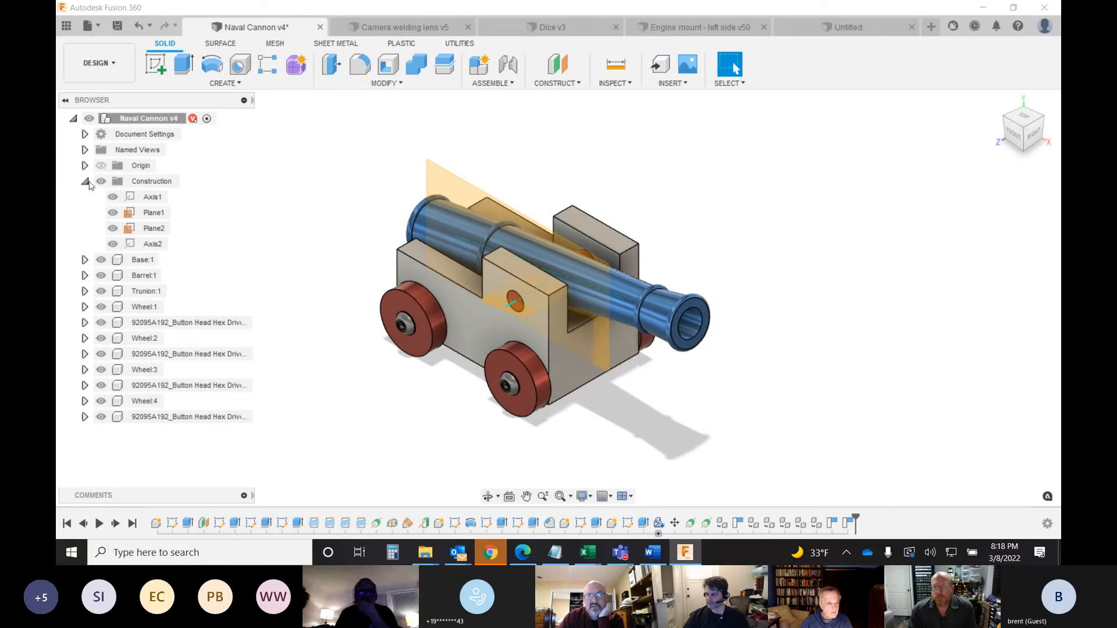
click(86, 183)
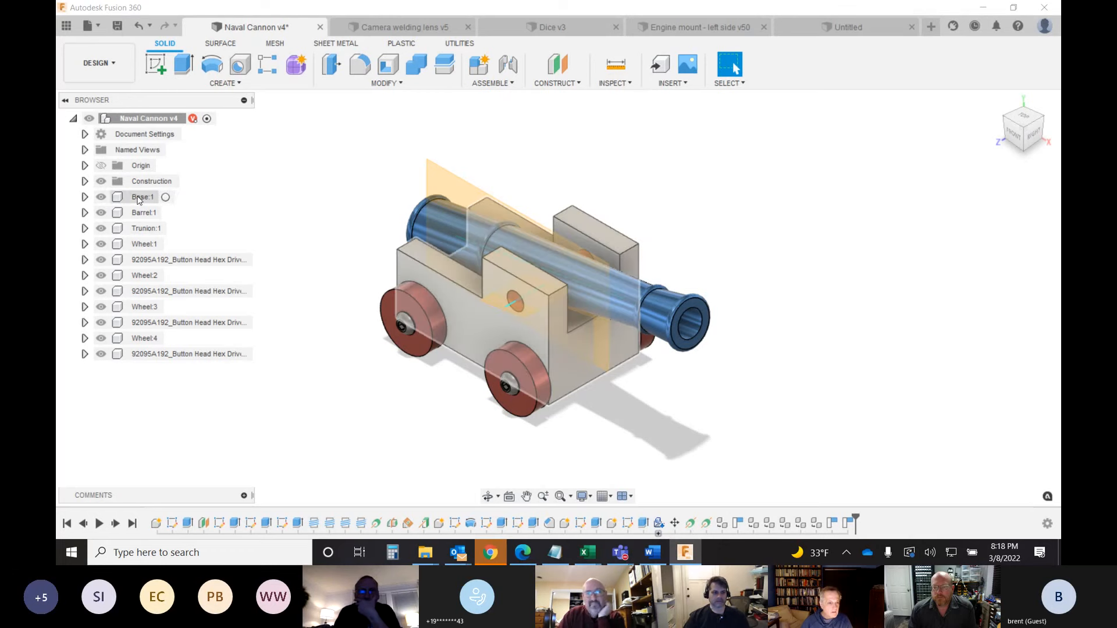
click(104, 200)
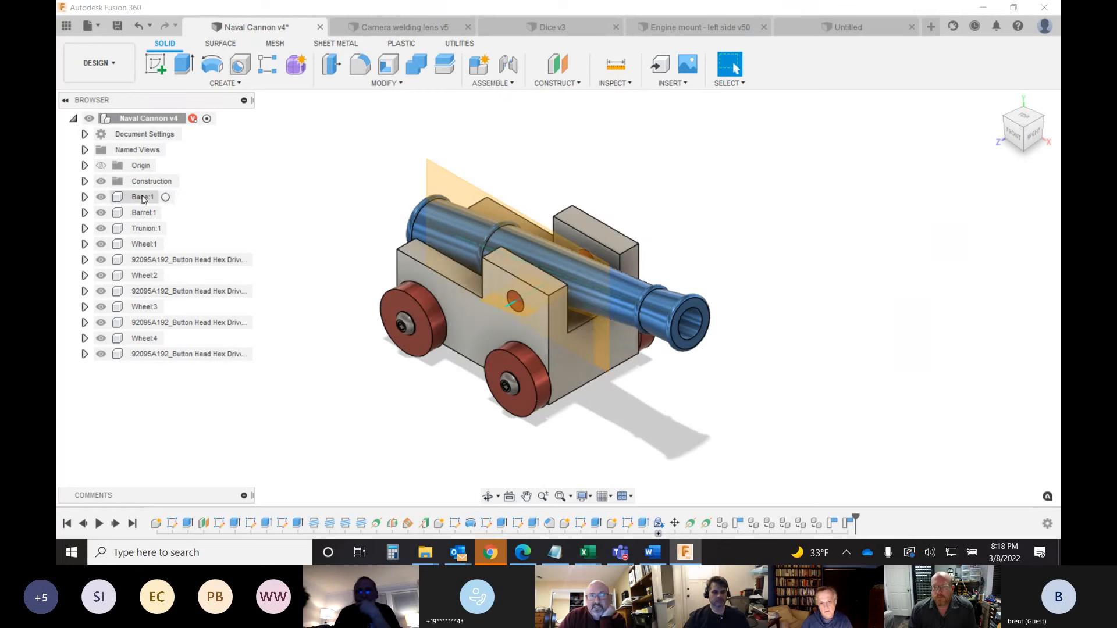
click(101, 182)
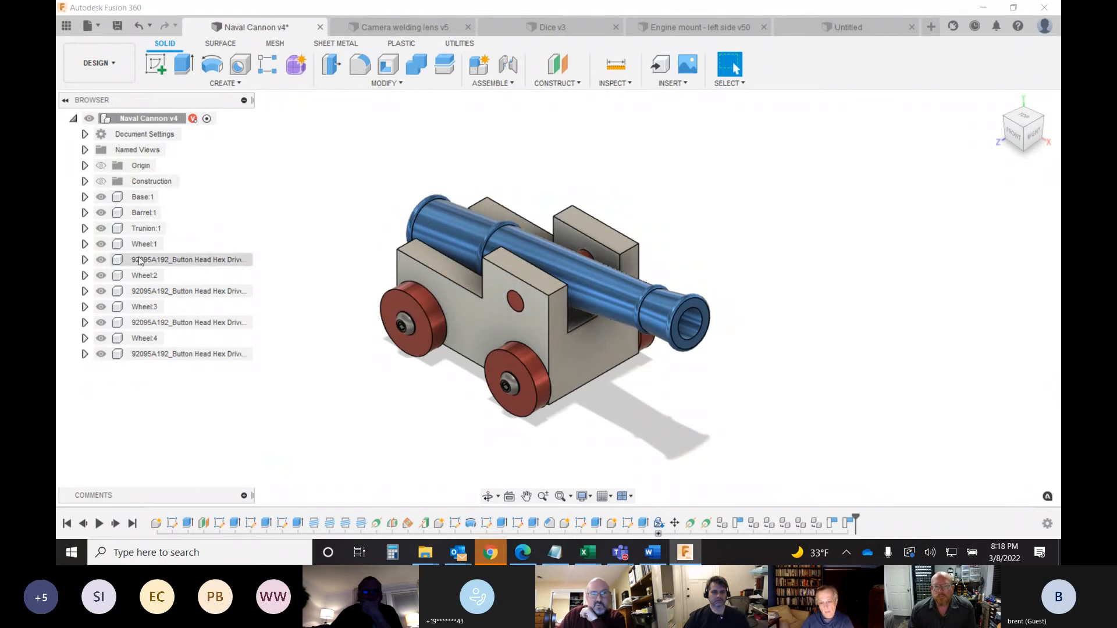
- Hide the Base component to isolate the barrel, trunion and wheels, and show it again
click(136, 199)
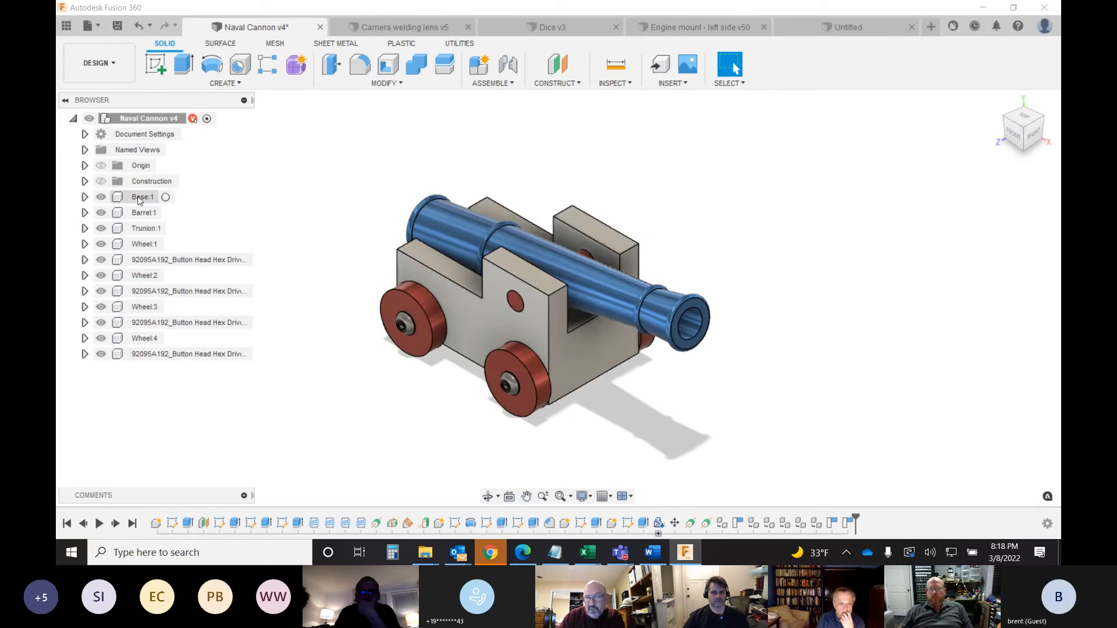
click(100, 198)
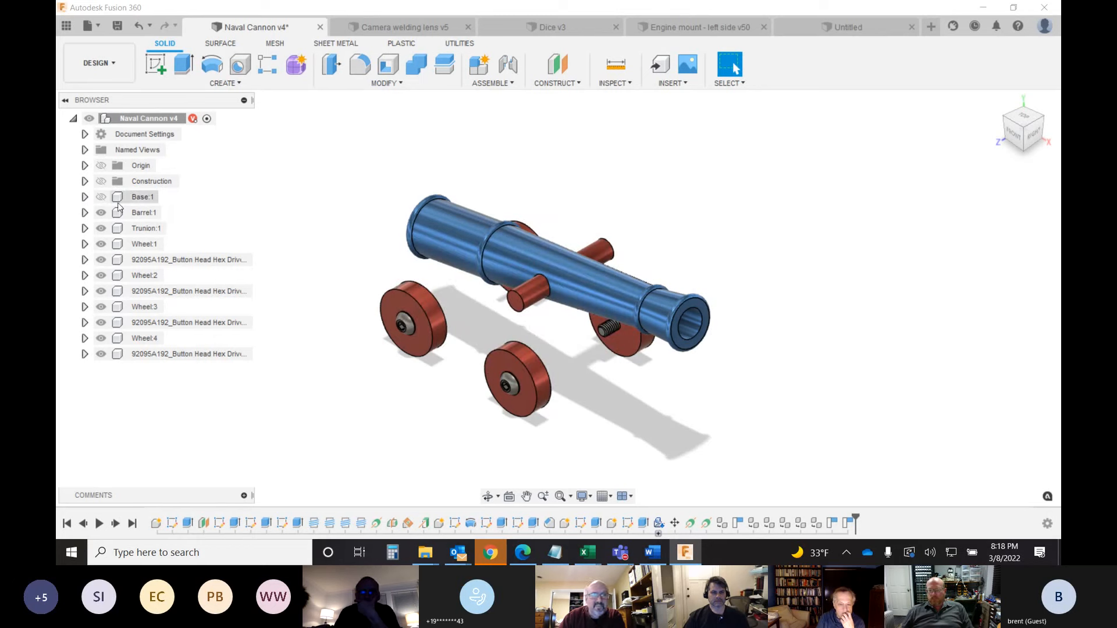
click(101, 196)
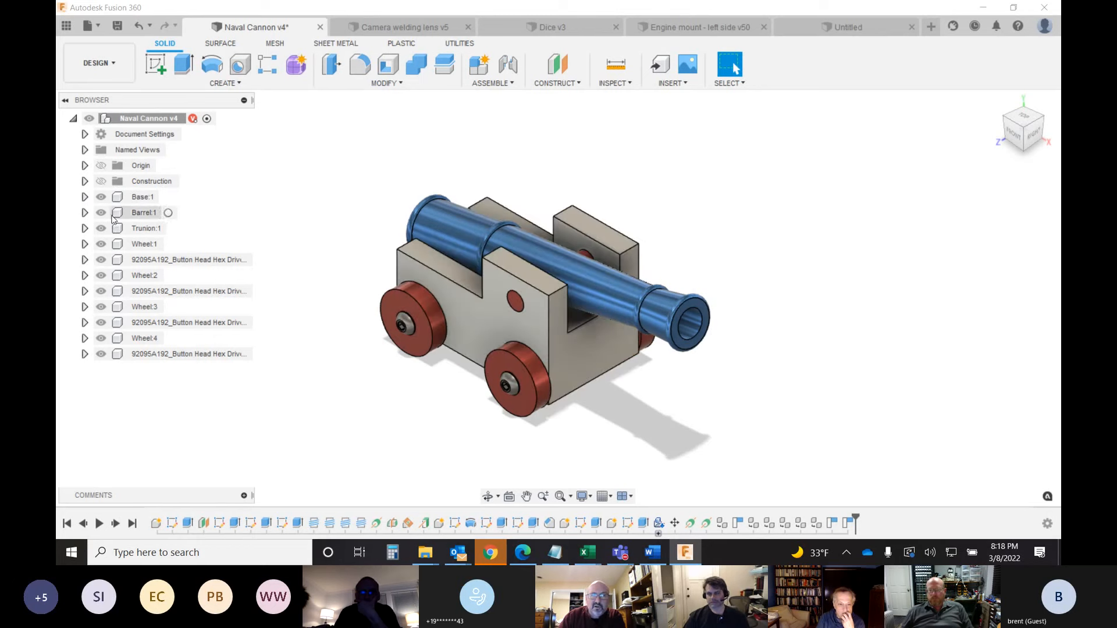
- Expand the Base component and list the sketches it contains
click(85, 197)
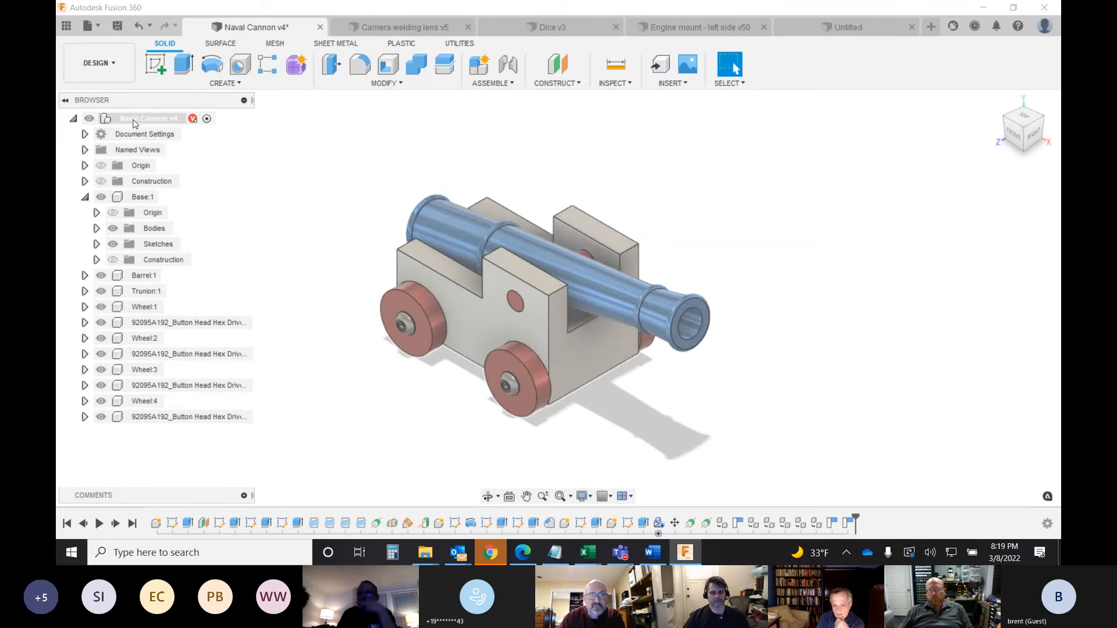
click(133, 120)
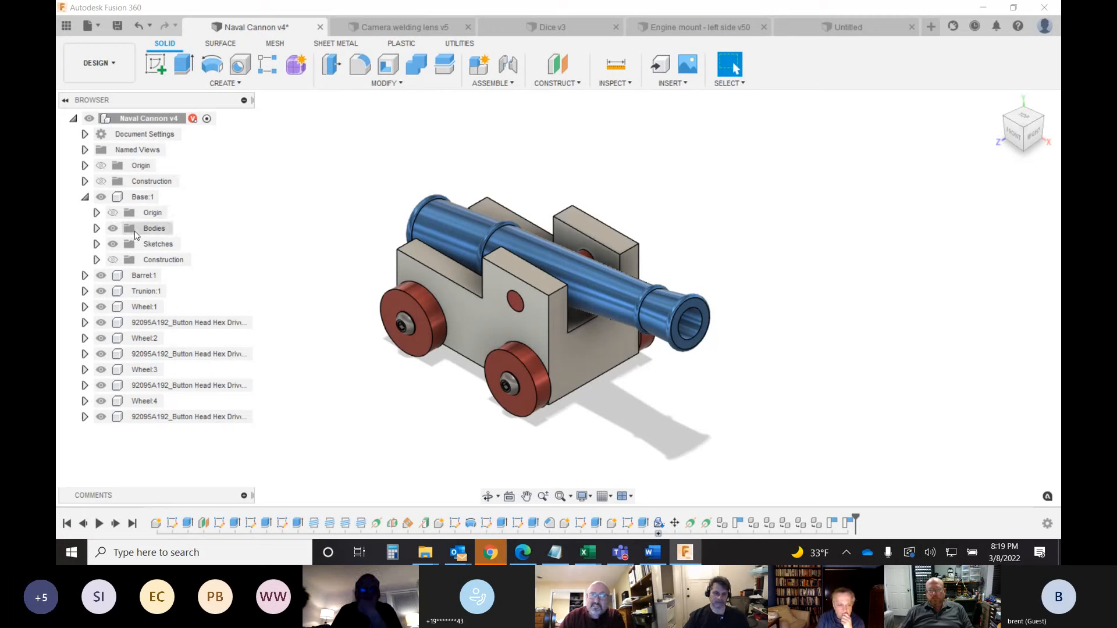
click(96, 245)
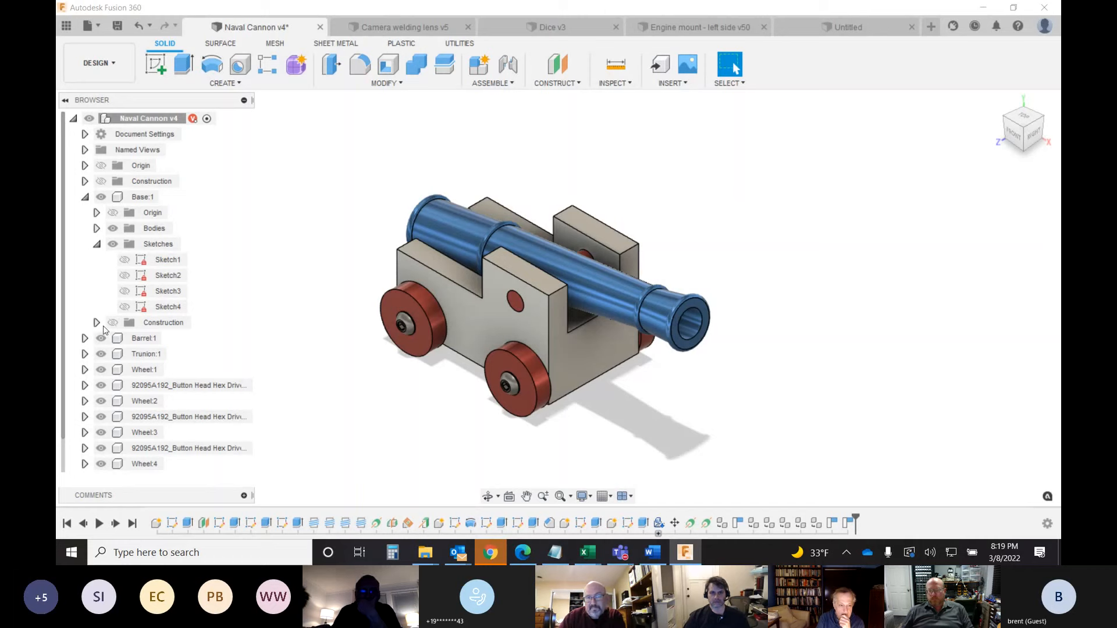
- Expand the Base component's Construction folder and show it together with its Plane1
click(113, 324)
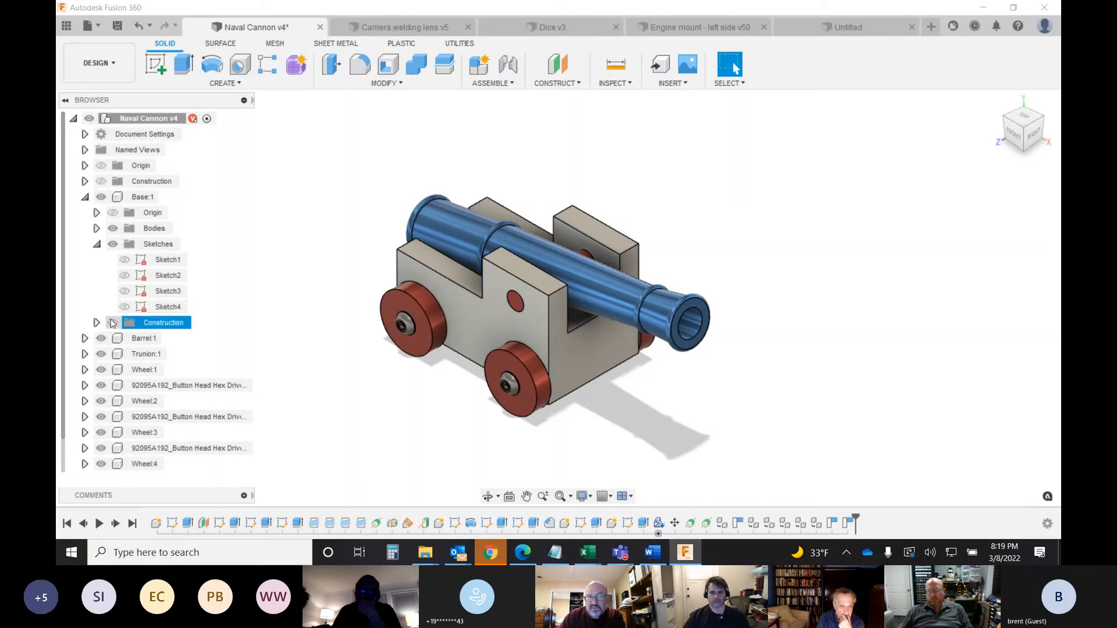
click(96, 323)
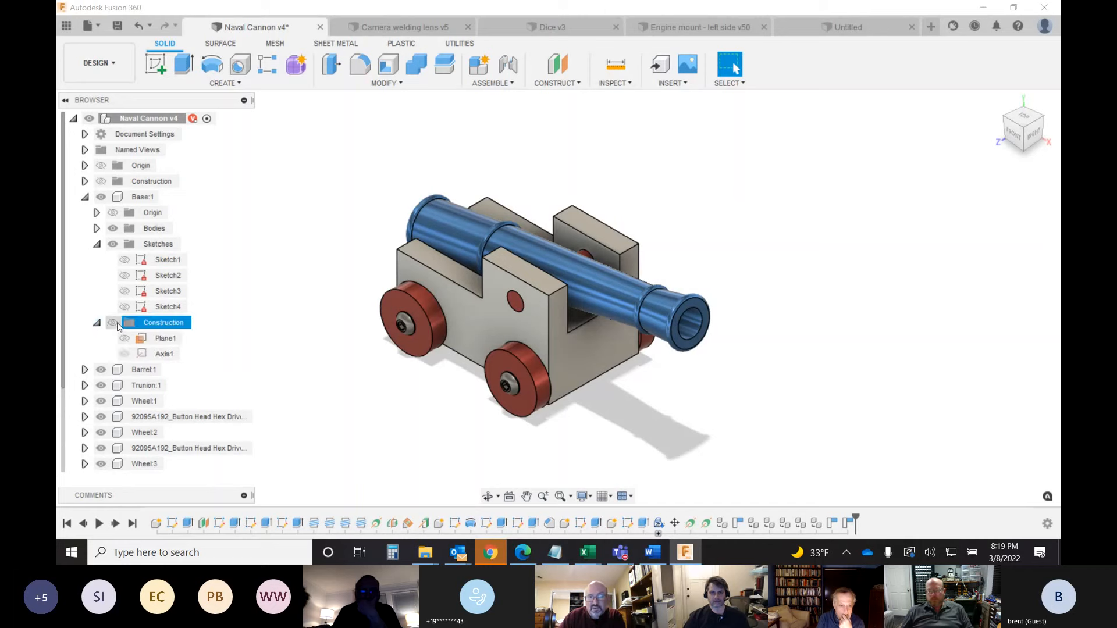
click(113, 324)
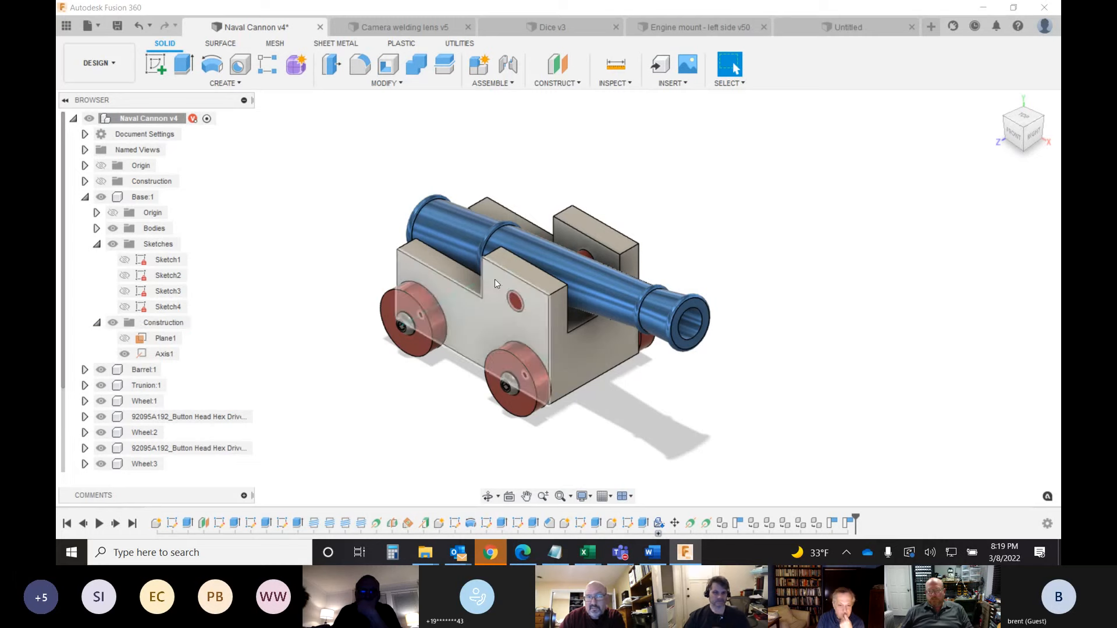
click(125, 339)
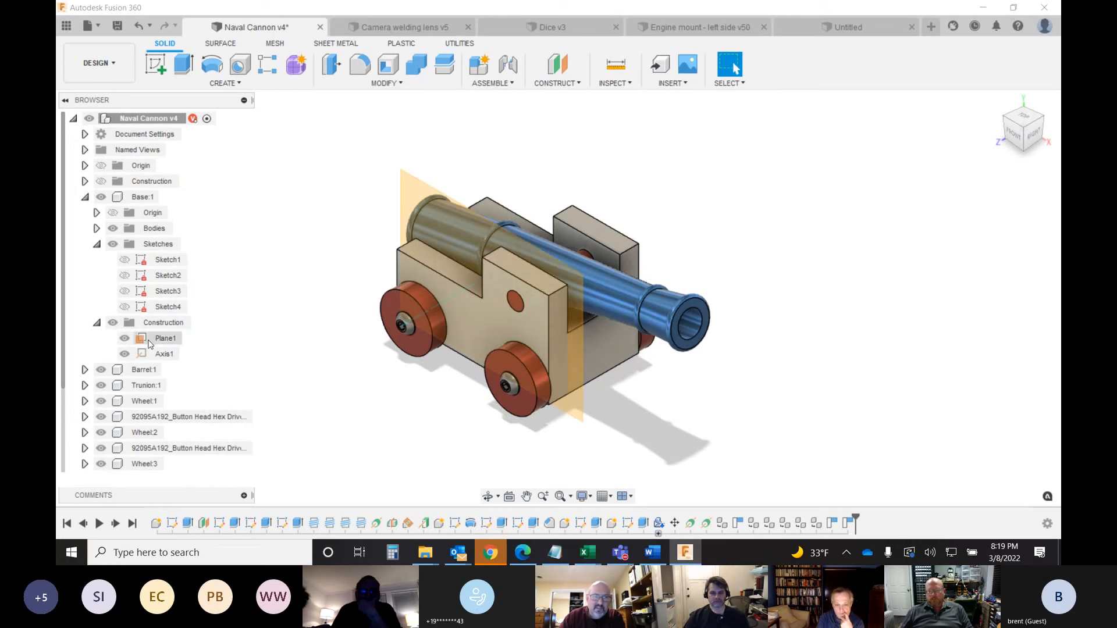
- Toggle the Base component's Plane1 off and on repeatedly, and hide the Base's Construction folder
click(125, 340)
click(125, 339)
click(125, 339)
click(125, 339)
click(126, 340)
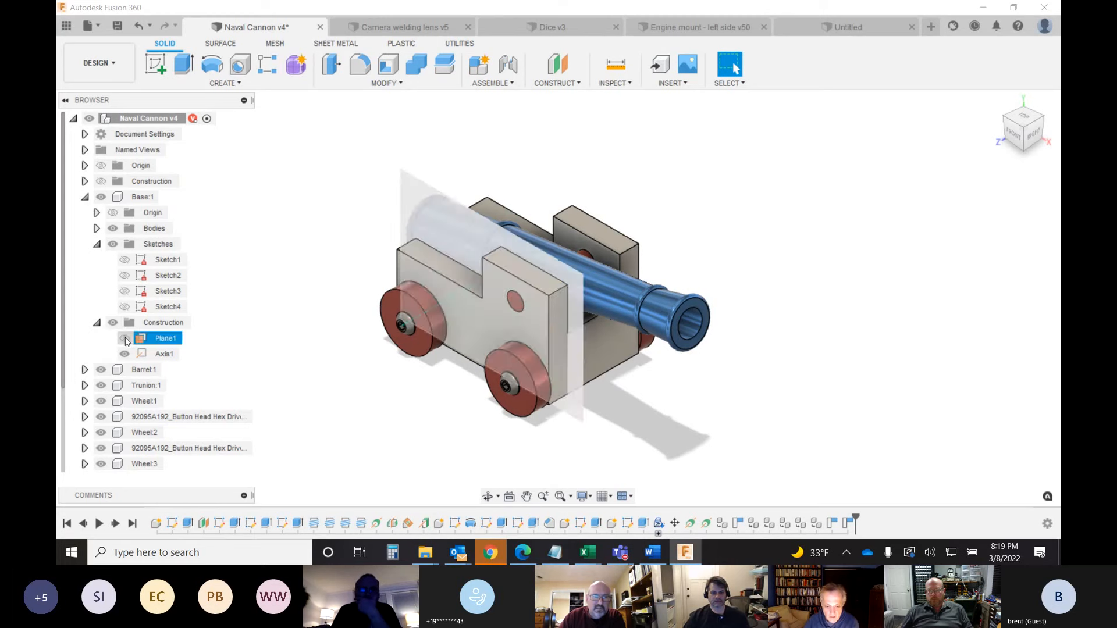
click(125, 339)
click(125, 339)
click(113, 323)
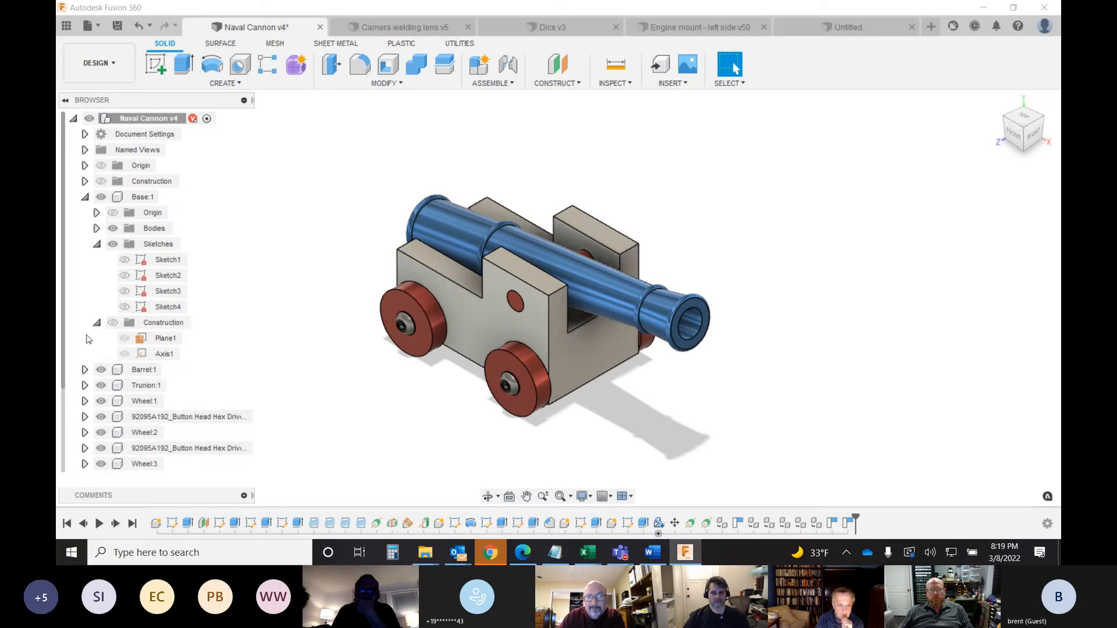
- Collapse the Base component's Sketches and Construction folders and the component itself
click(96, 244)
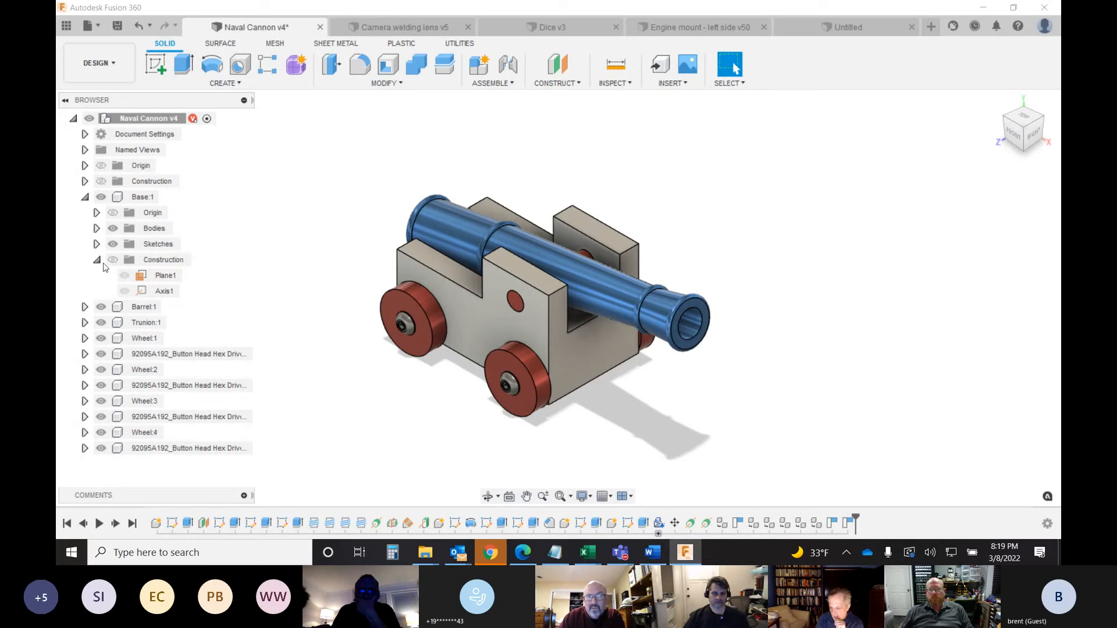
click(98, 260)
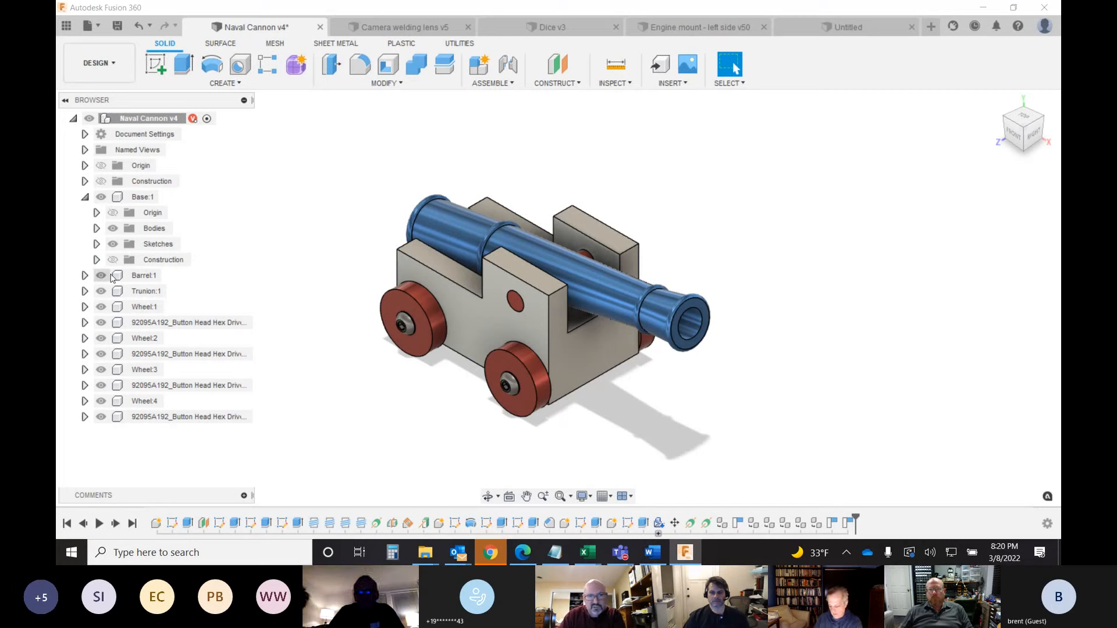
click(85, 198)
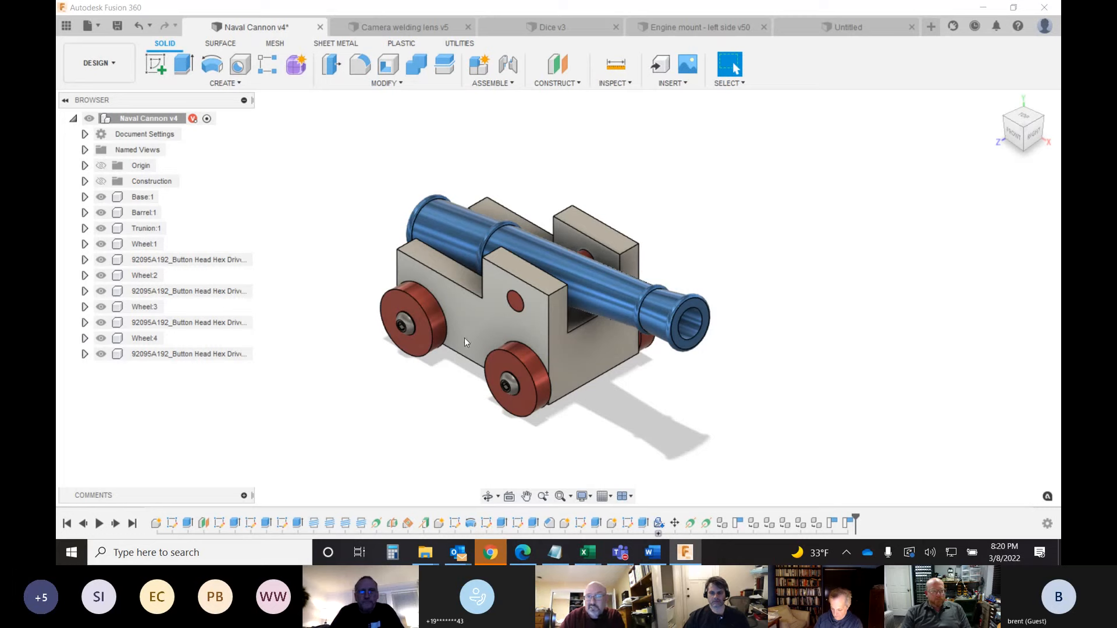
- Activate the Base component, switch back to the top-level Naval Cannon, and activate Base again with nothing selected
click(167, 199)
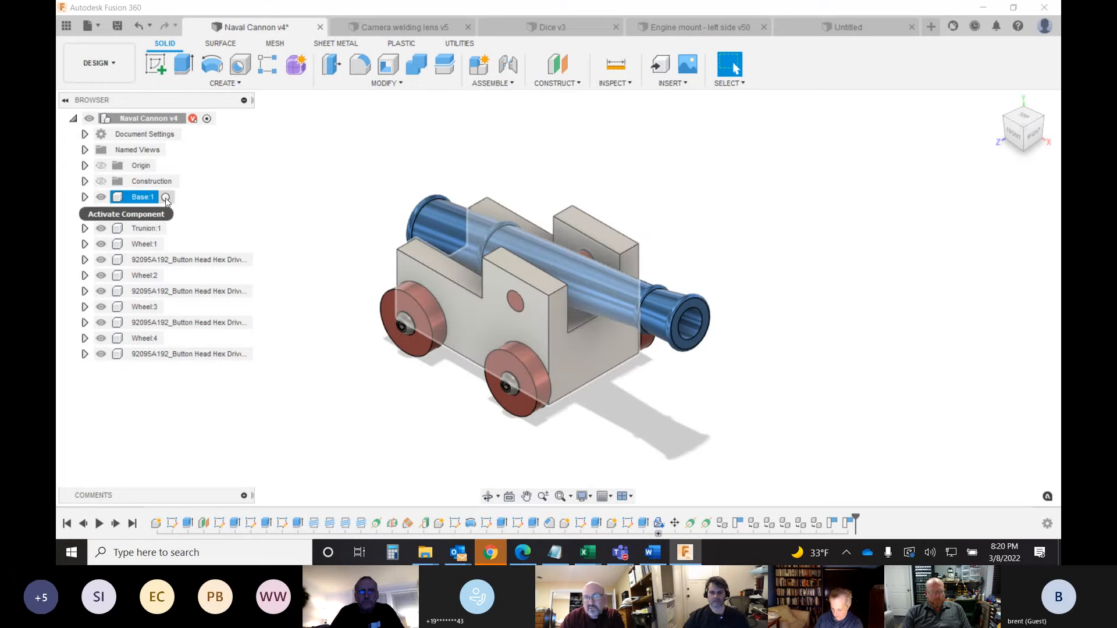
click(166, 198)
click(207, 118)
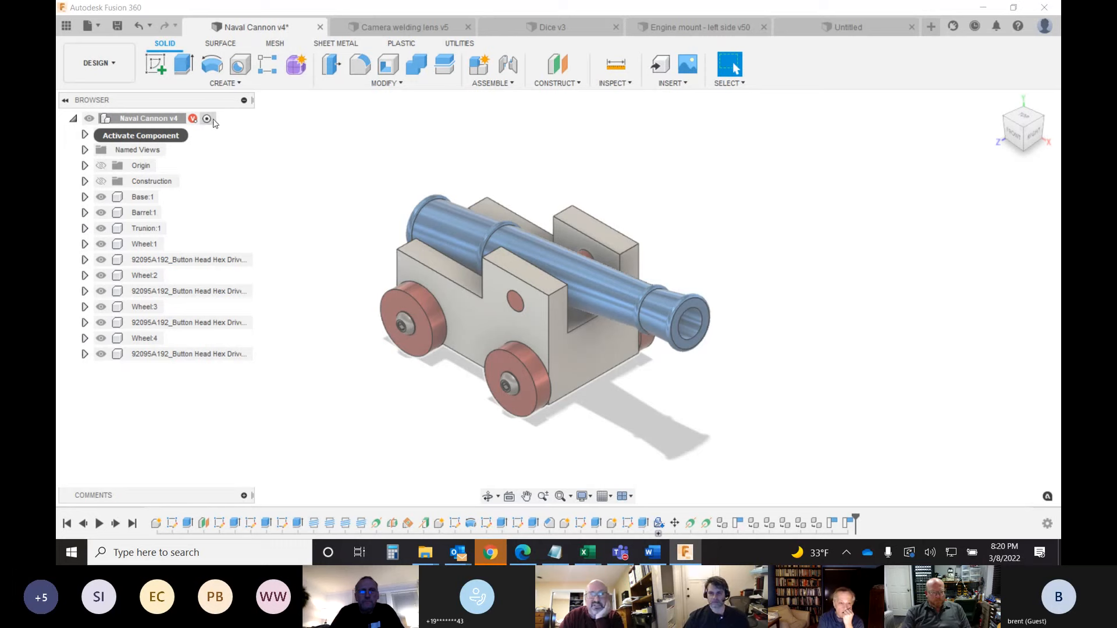
click(168, 198)
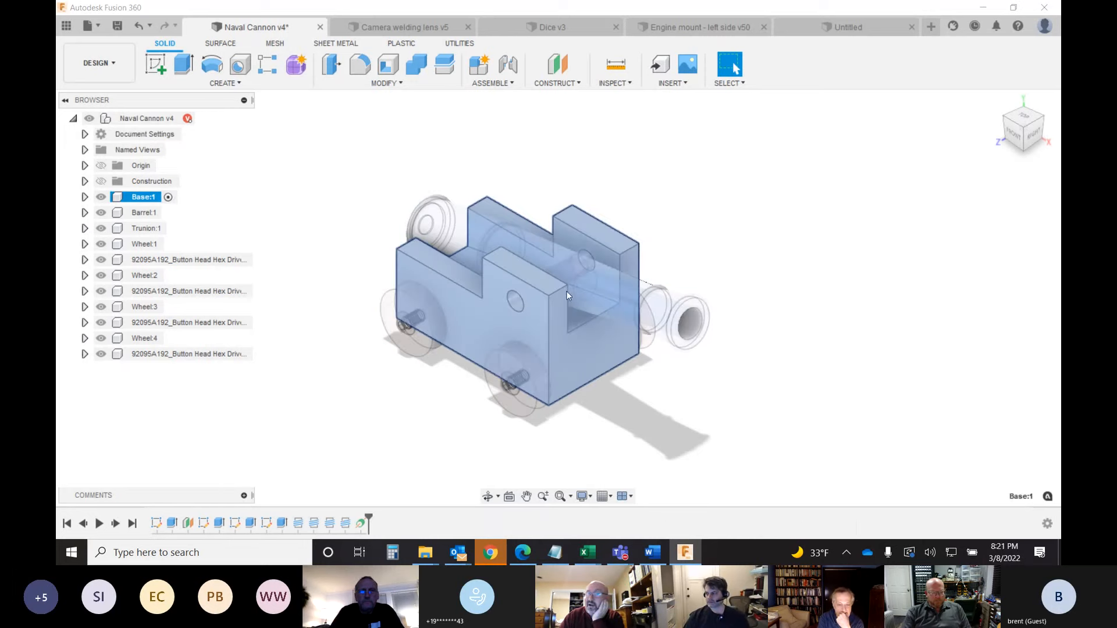
click(449, 458)
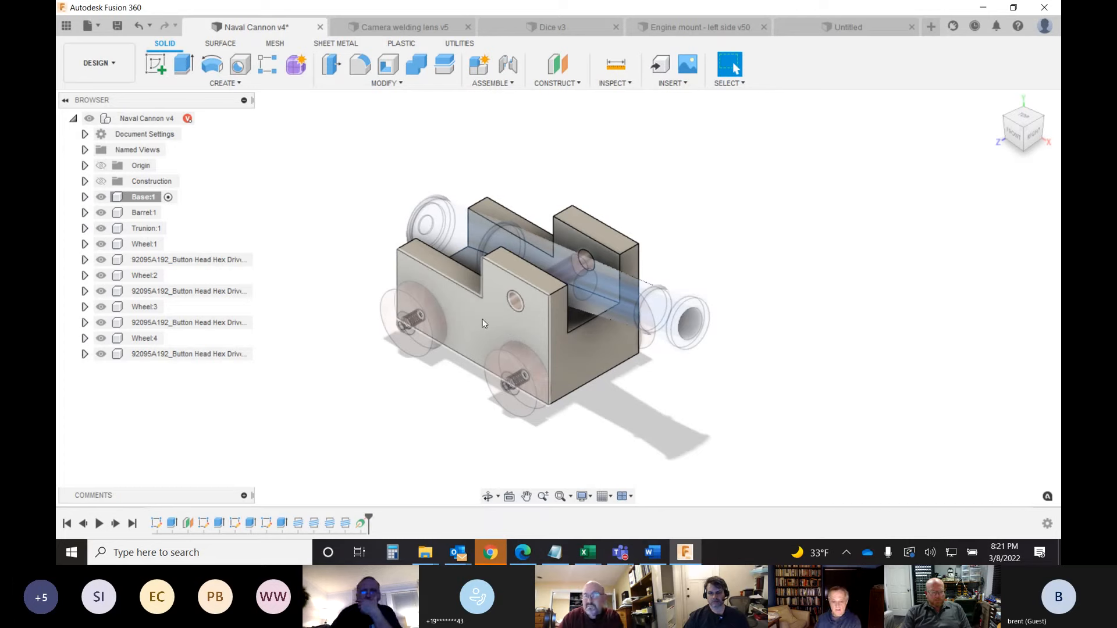
- Activate the Barrel component to isolate it, and reactivate the top-level Naval Cannon with nothing selected
click(173, 213)
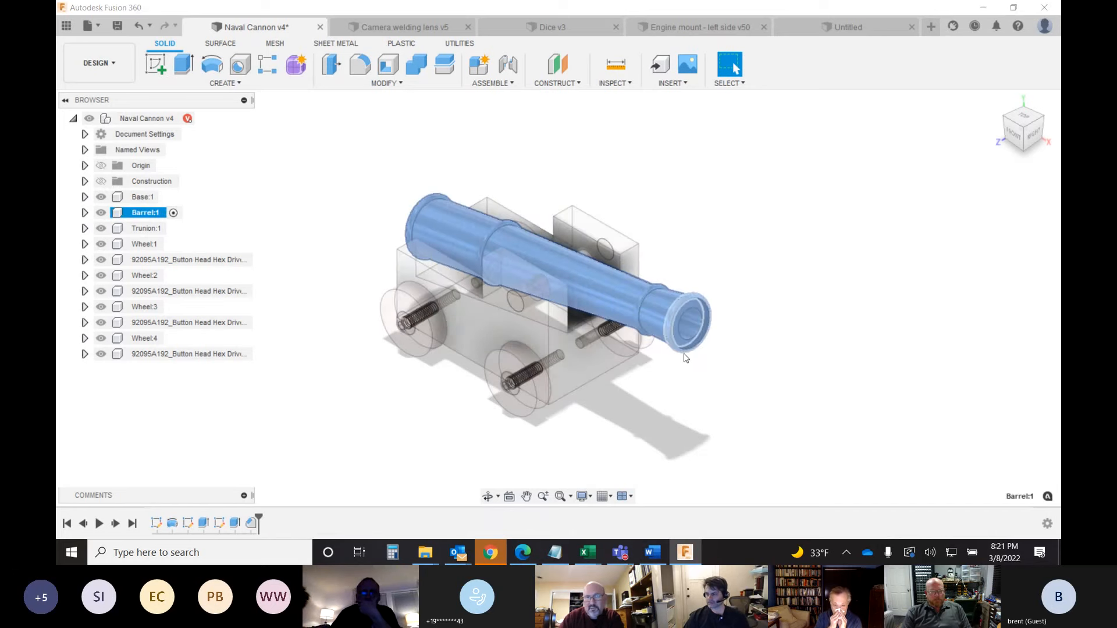
click(427, 381)
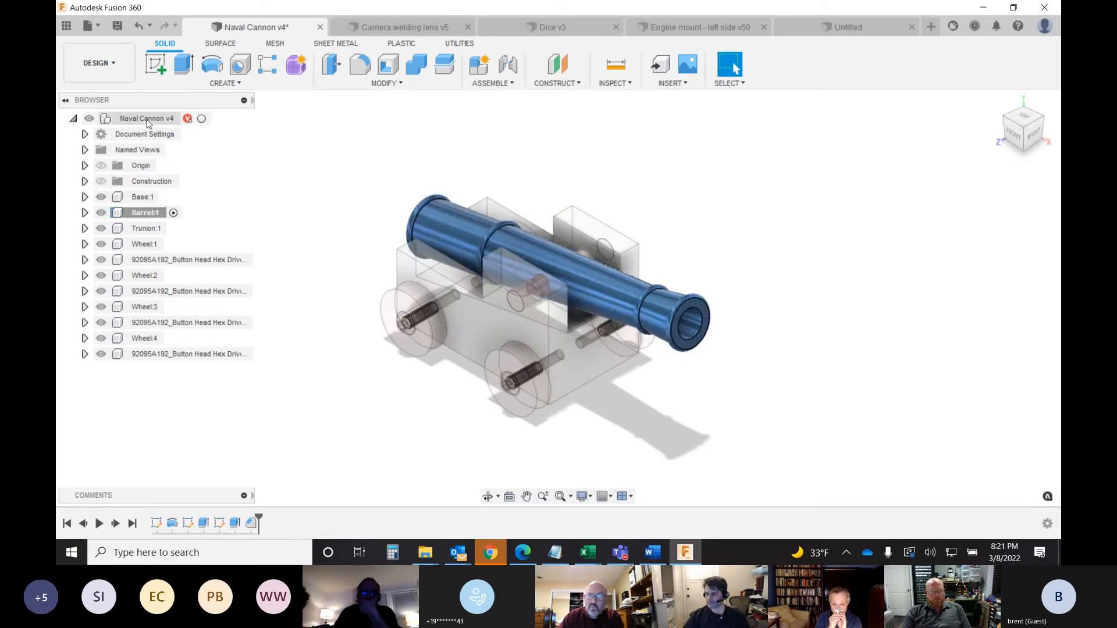
click(201, 119)
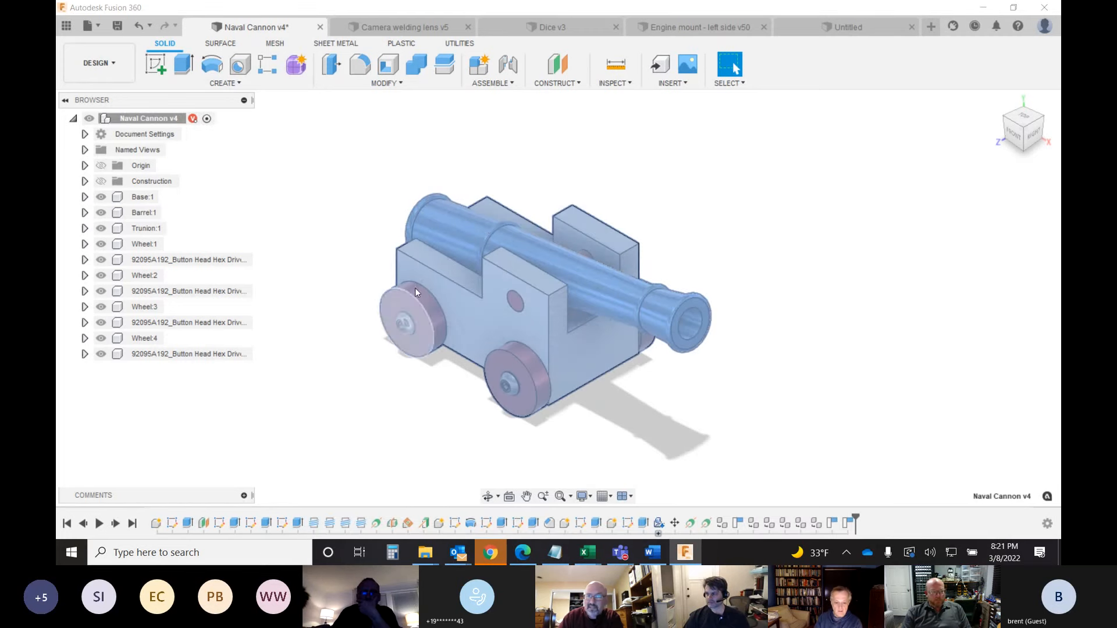
click(392, 406)
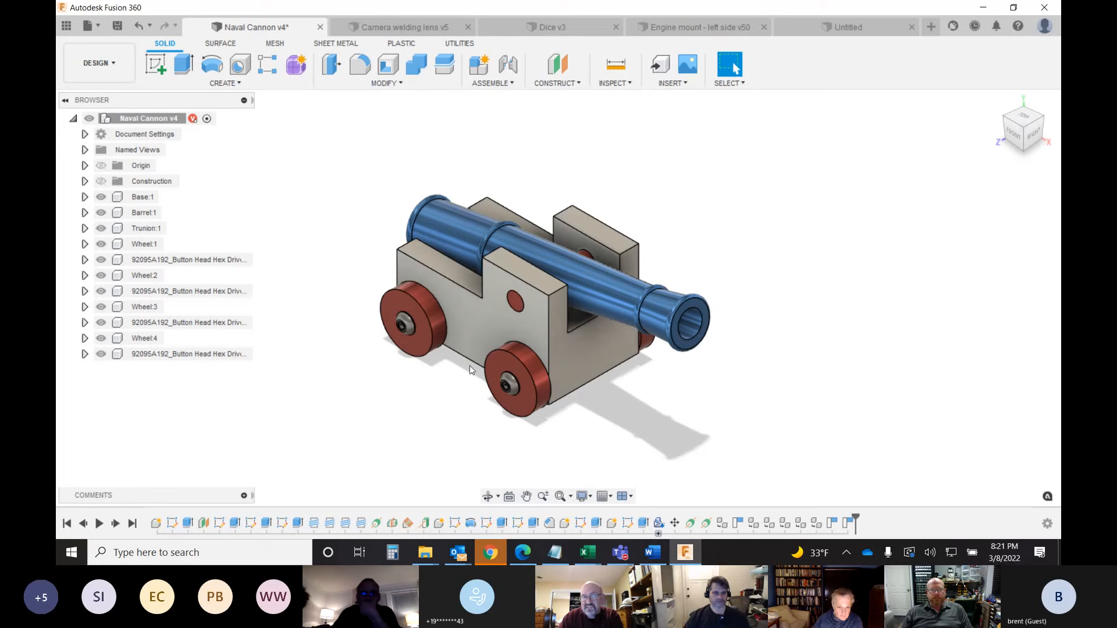
- Locate the option that stops capturing design history for the Naval Cannon, and leave it unapplied
right_click(162, 120)
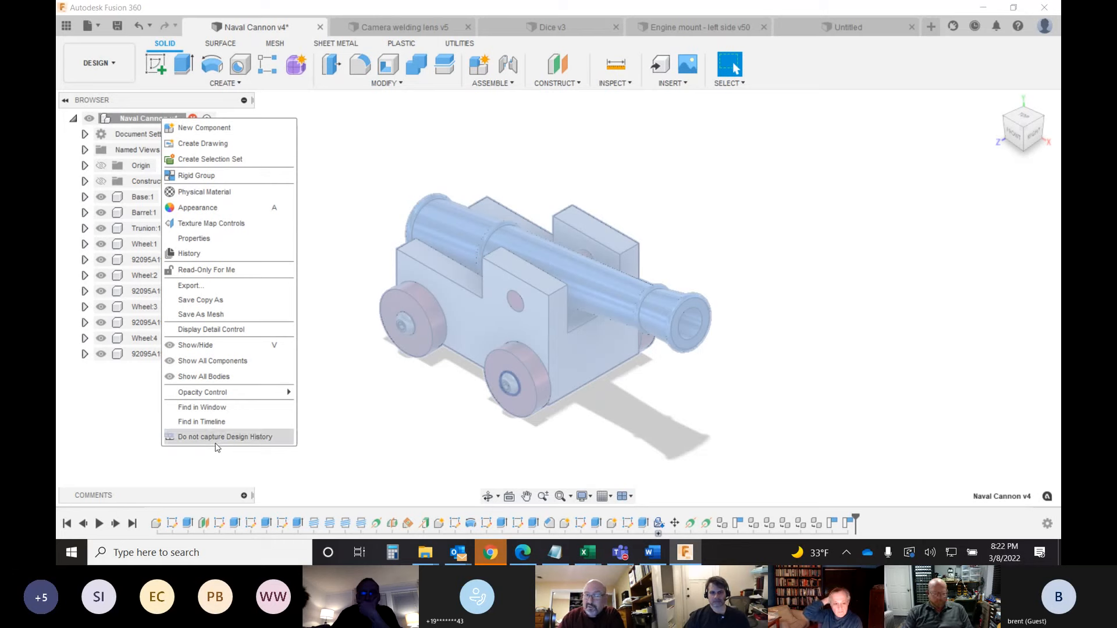
click(351, 424)
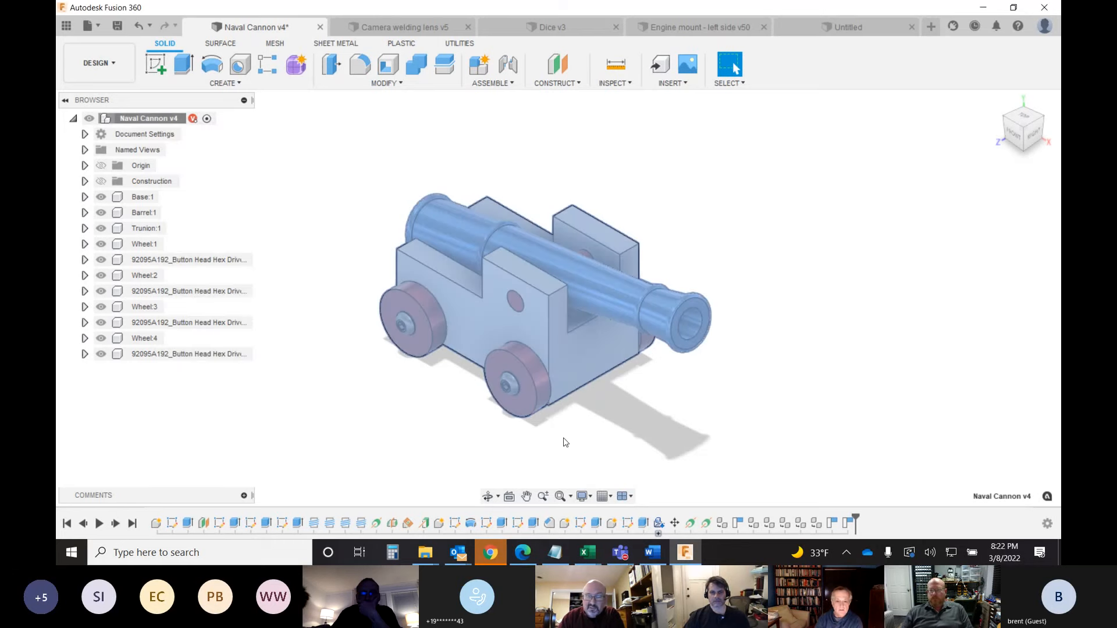
- Play the design timeline and roll its history marker back from the end to the first half of the features
mouse_move(855, 518)
mouse_down()
mouse_move(416, 515)
mouse_move(841, 517)
mouse_move(861, 534)
mouse_up()
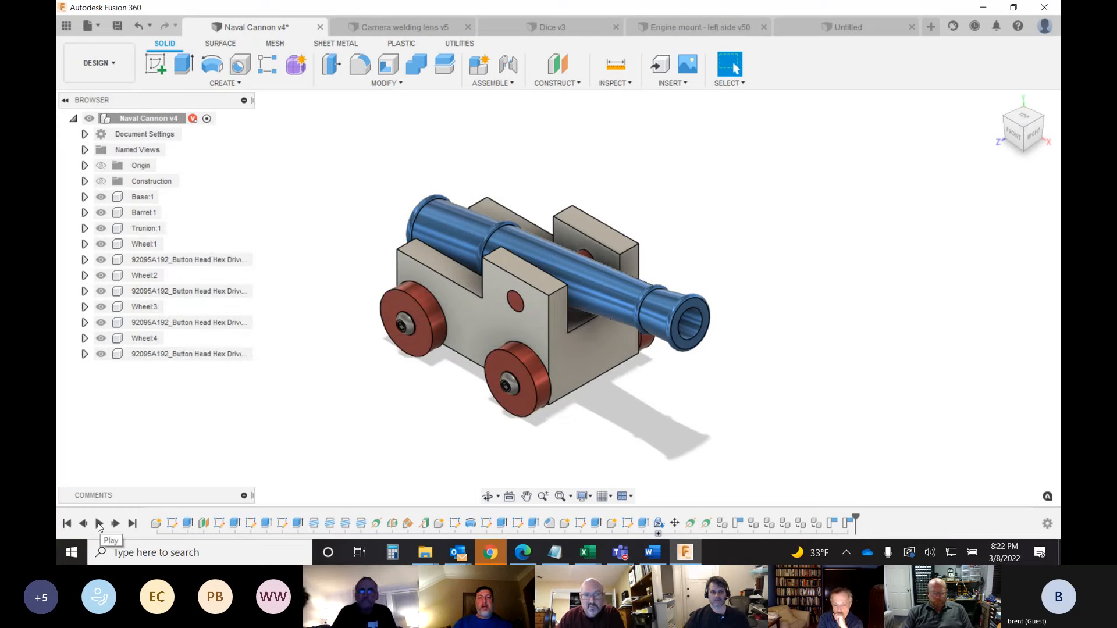
click(99, 524)
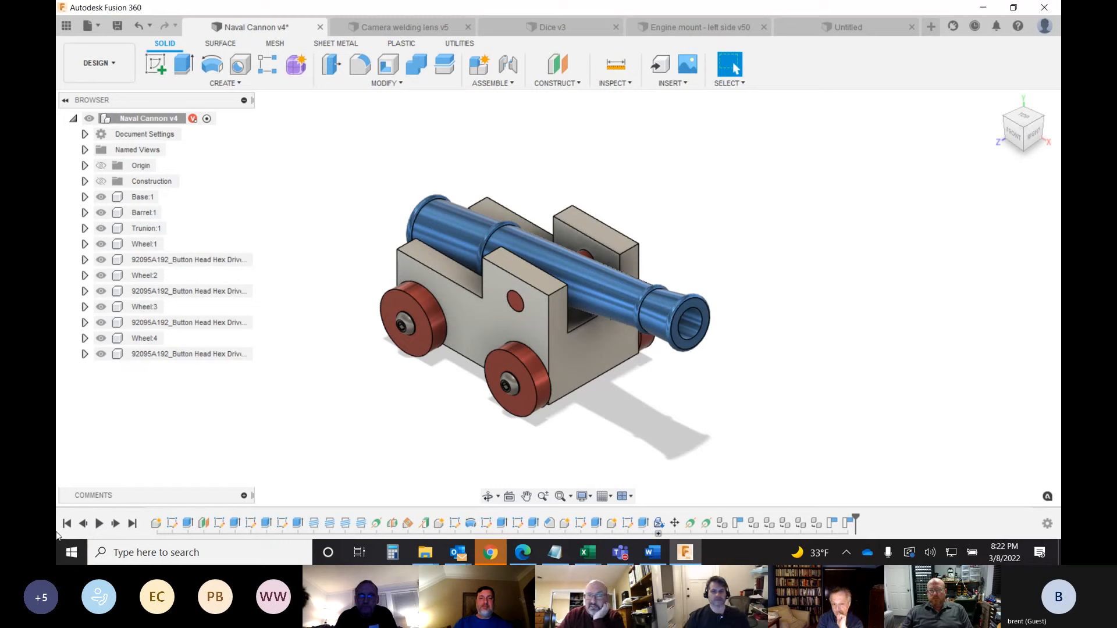
drag(855, 520, 434, 519)
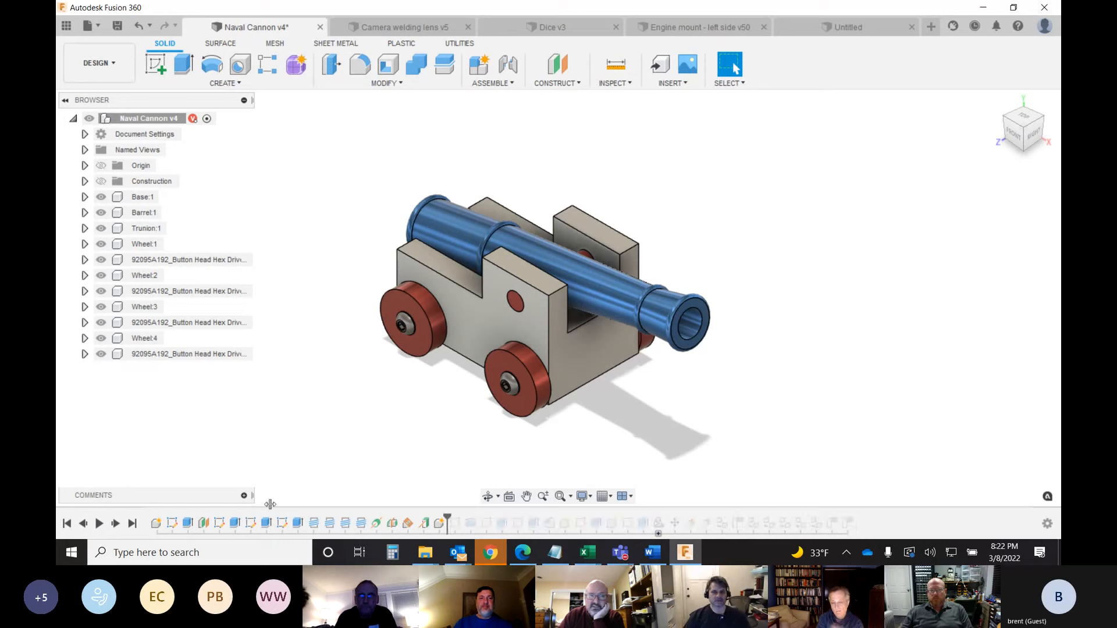
- Roll the design history back to the beginning, play its first features, and return the marker to the beginning
drag(150, 511, 149, 517)
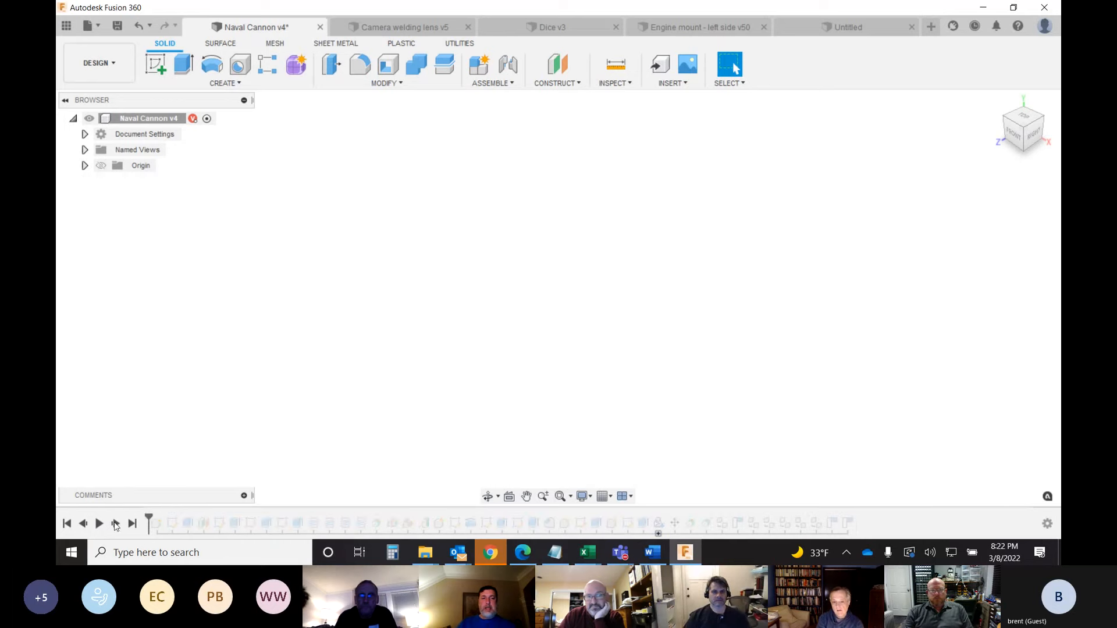
click(100, 524)
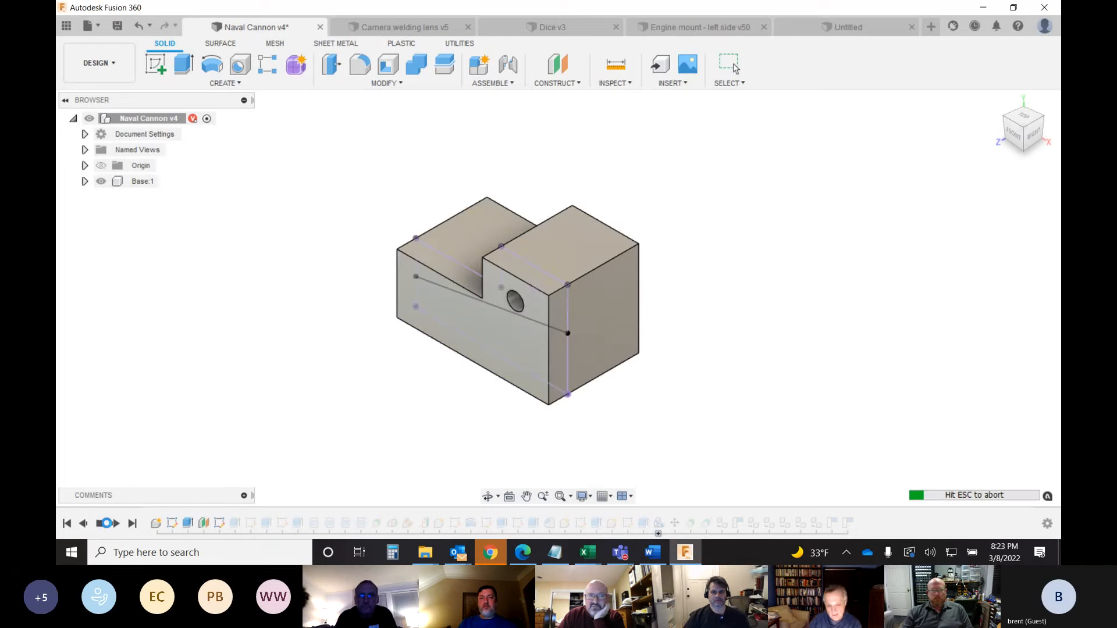
drag(236, 521, 152, 517)
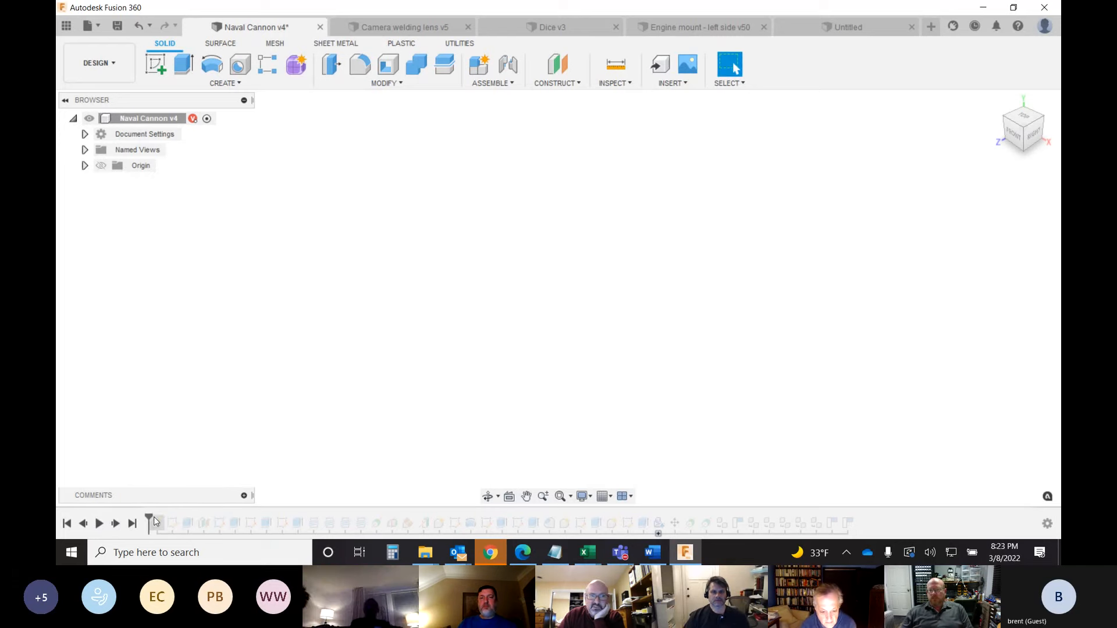
- Advance the design history by two single features, and move the marker to the end of the timeline
click(116, 524)
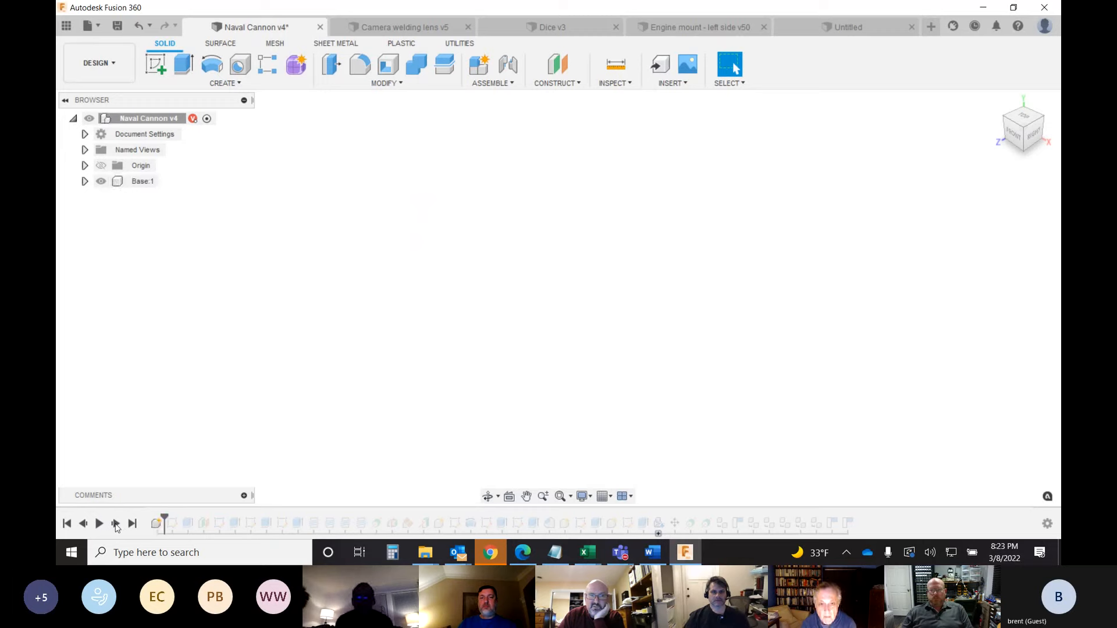
click(116, 524)
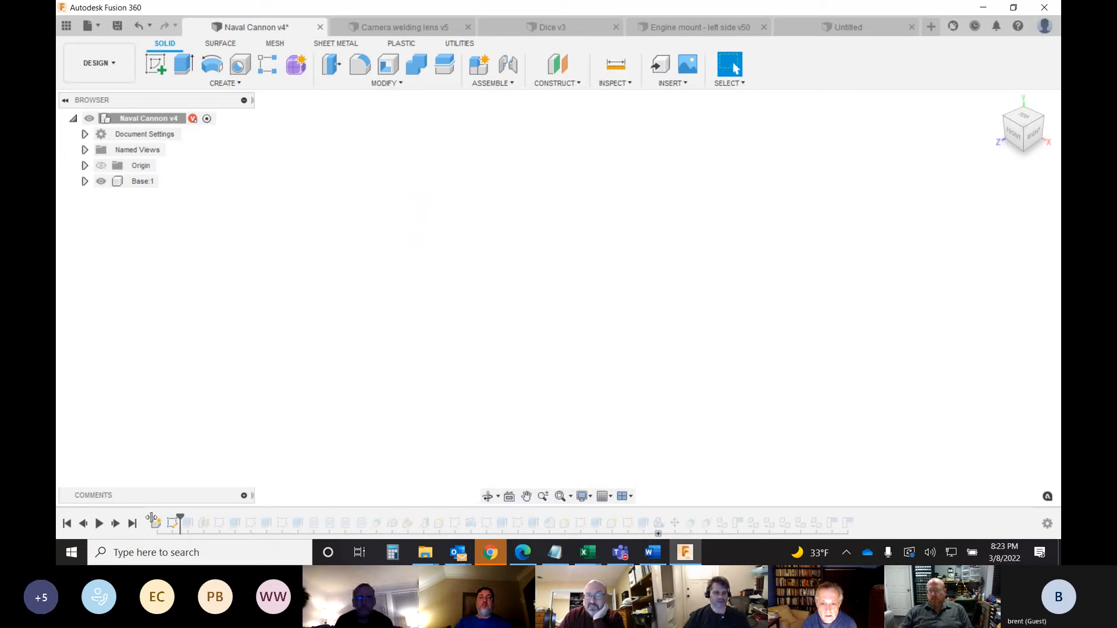
mouse_move(181, 519)
mouse_down()
mouse_move(149, 520)
mouse_move(824, 519)
mouse_move(868, 505)
mouse_up()
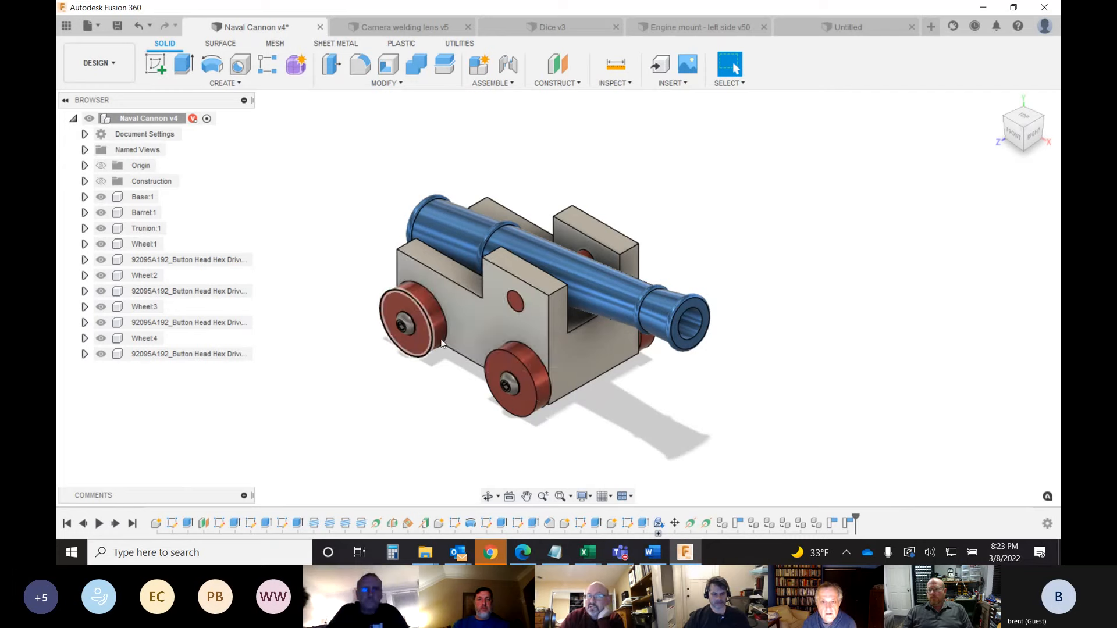
- Activate the Wheel:1 component and set the outer circle's diameter in its sketch to 32 mm
click(411, 346)
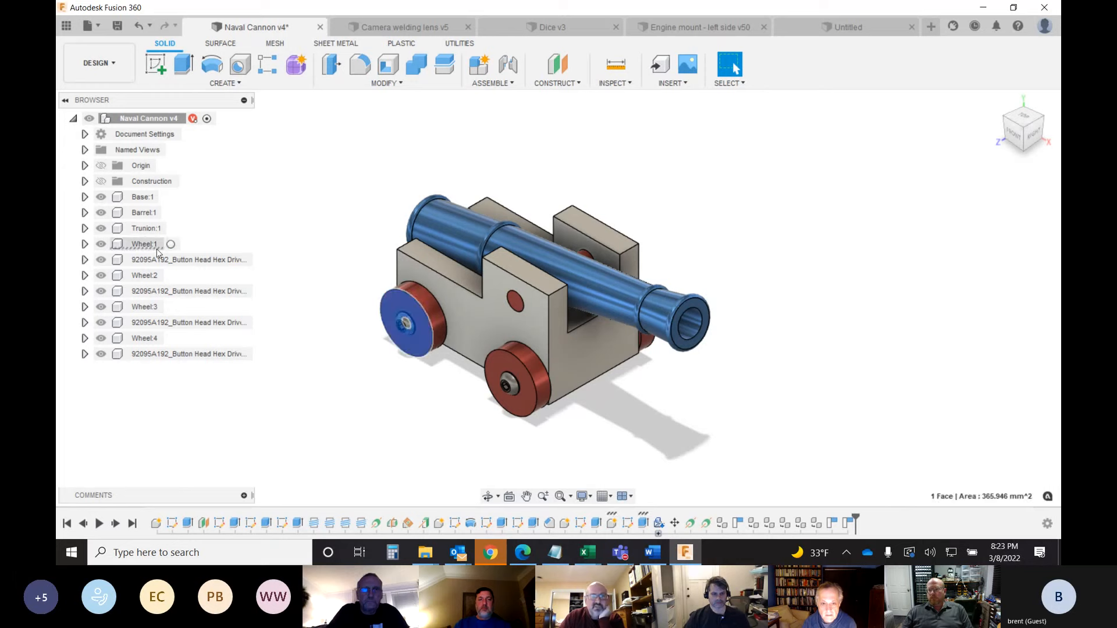
click(171, 245)
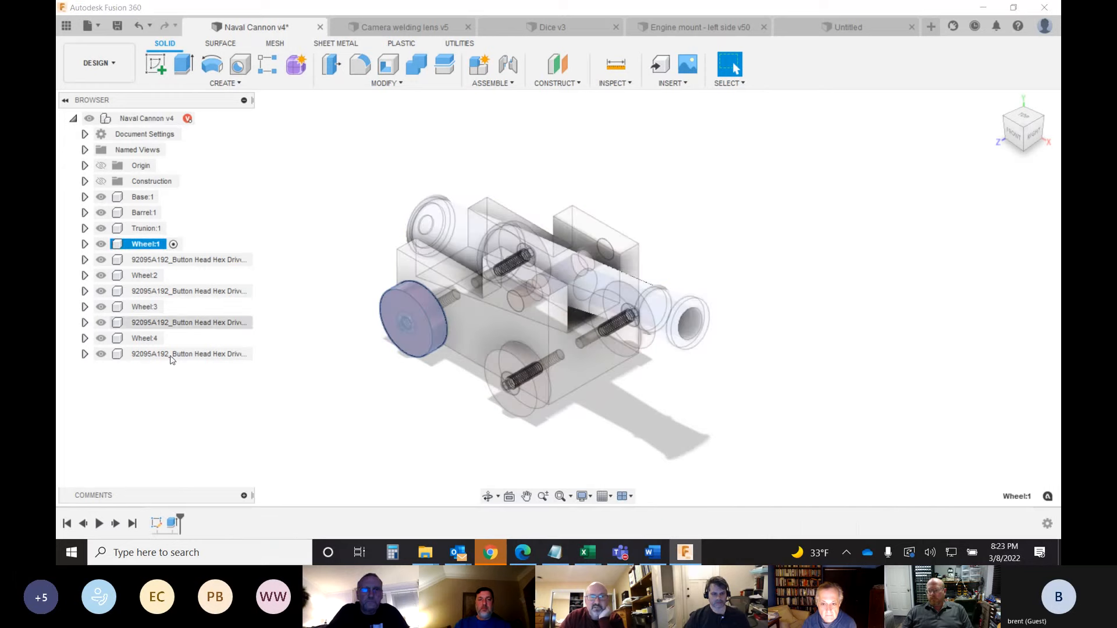
double_click(156, 523)
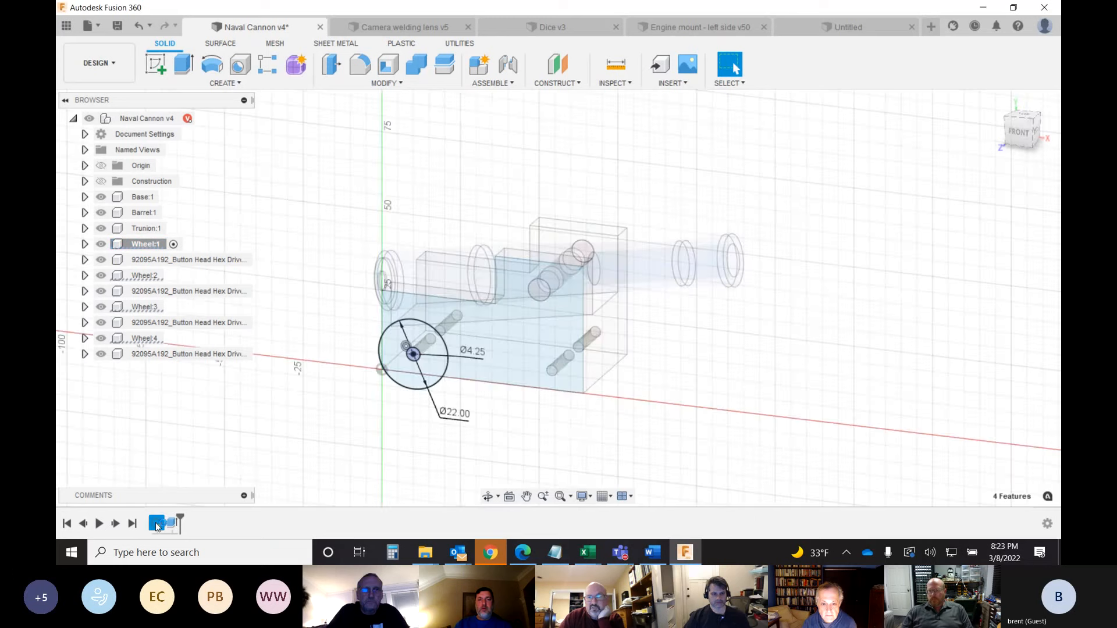
double_click(472, 410)
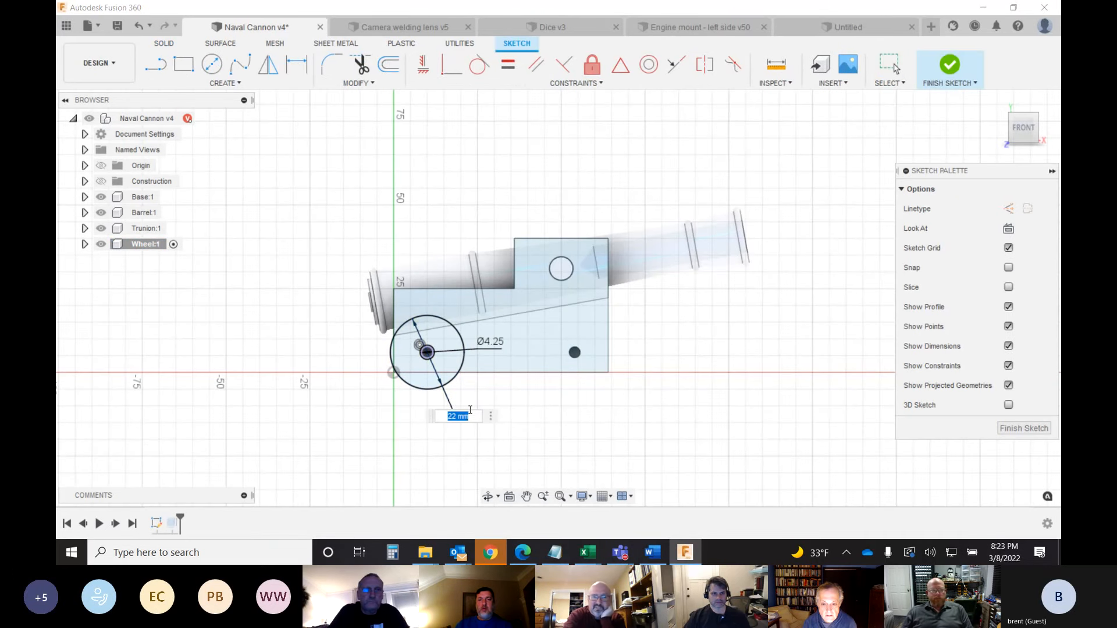
text(32)
key(Return)
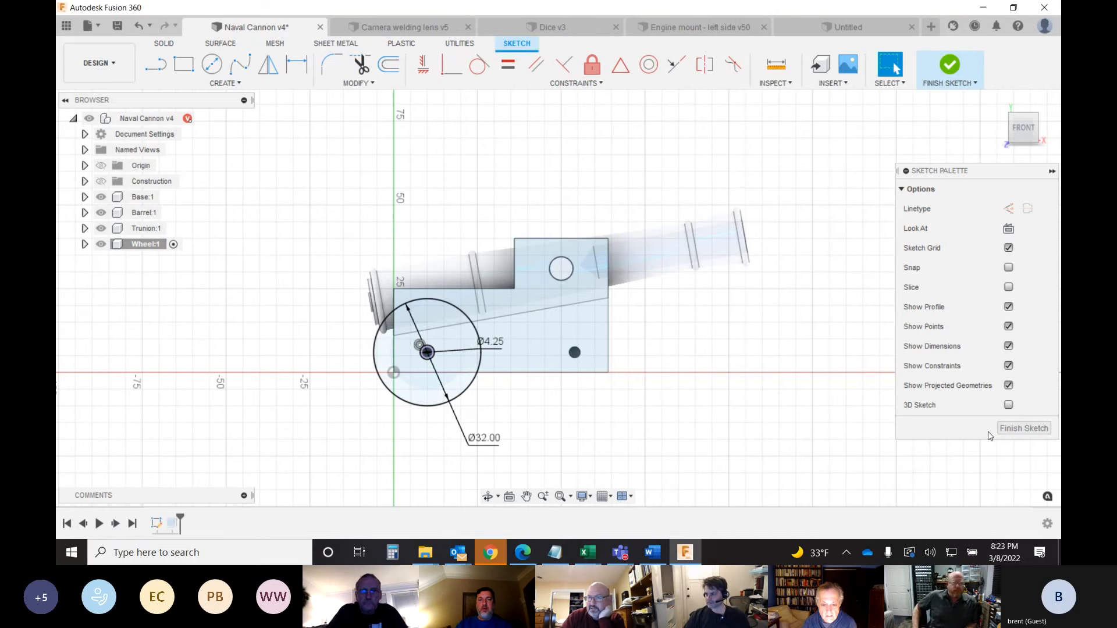
click(1015, 432)
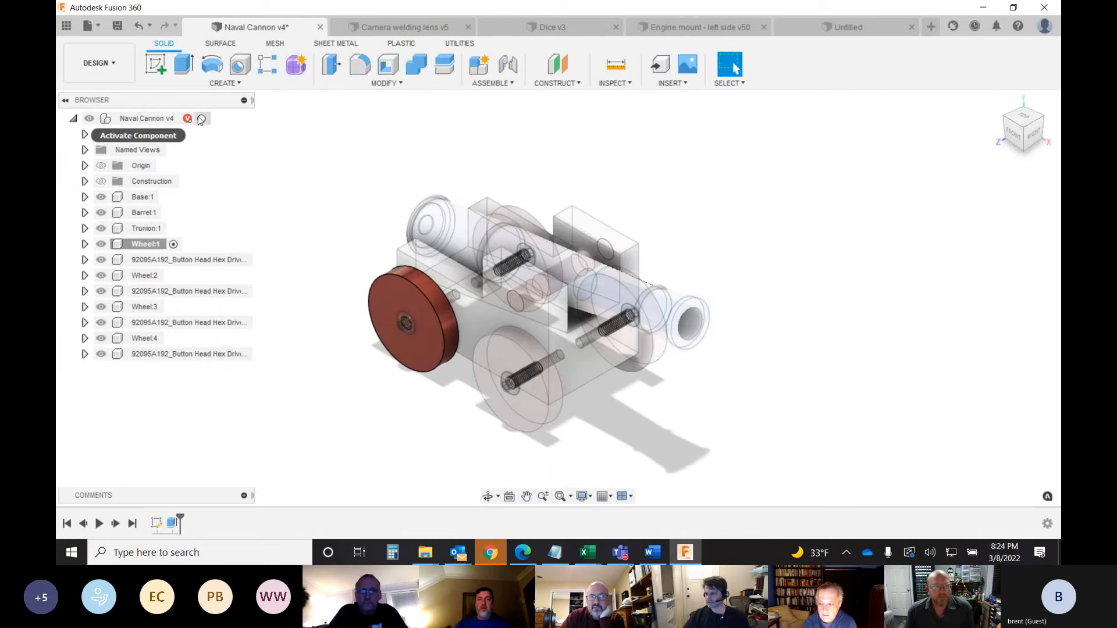
- Reactivate the top-level Naval Cannon and examine all four wheels from a lower front angle
click(202, 119)
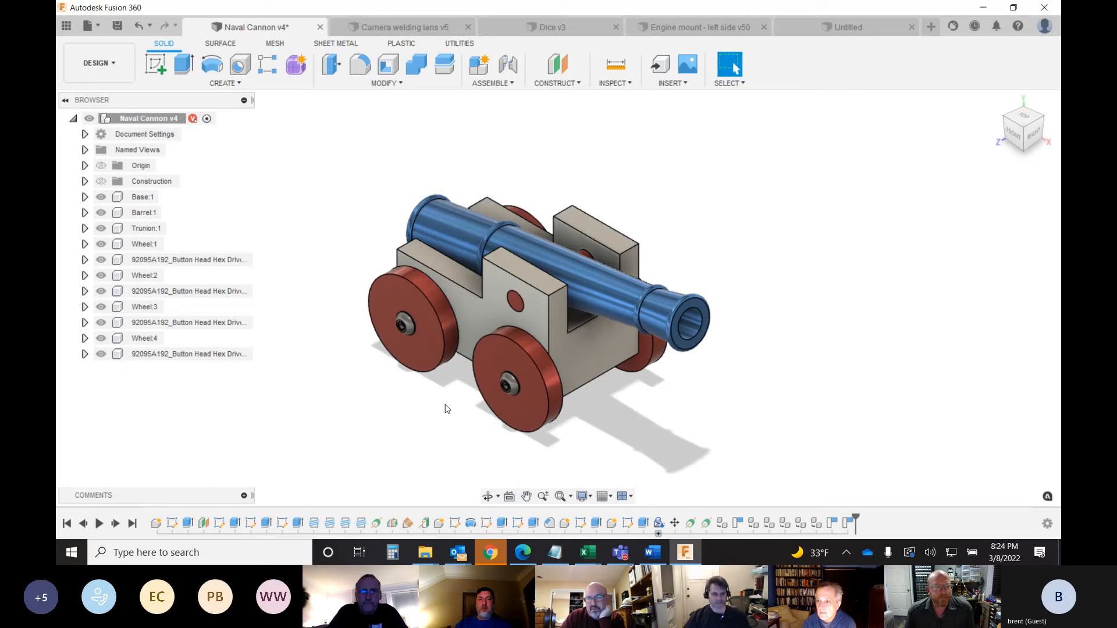
drag(1028, 135, 1040, 124)
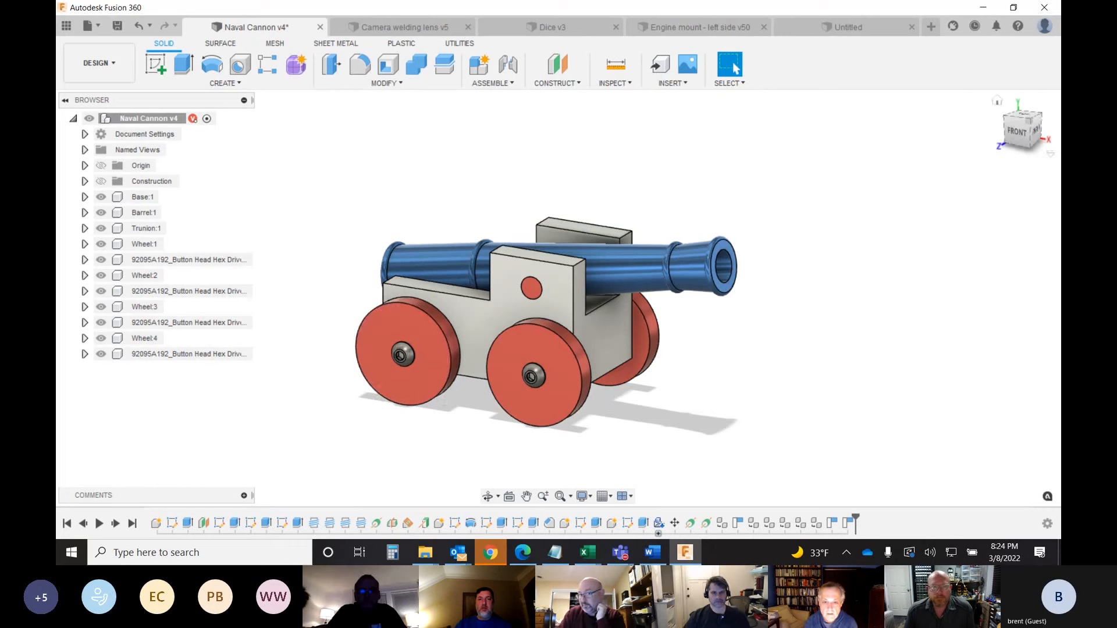
mouse_move(1019, 144)
mouse_down()
mouse_move(996, 142)
mouse_move(1026, 153)
mouse_move(1055, 143)
mouse_move(1027, 137)
mouse_up()
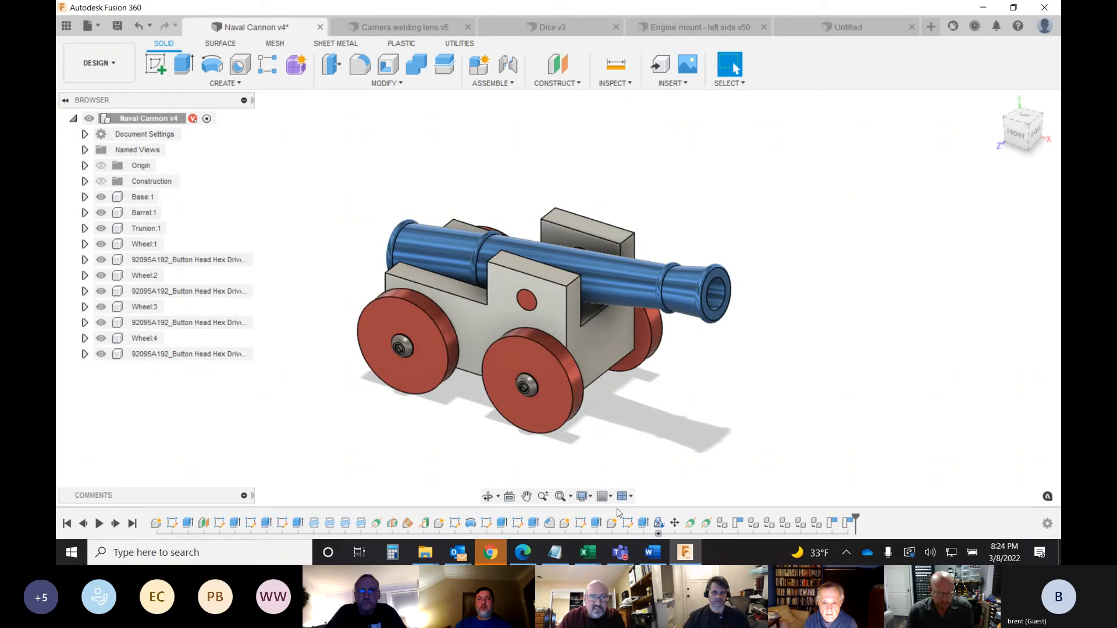
- Set the outer circle's diameter in the Wheel:1 sketch to 22 mm, and reactivate the top-level Naval Cannon with nothing selected
click(174, 245)
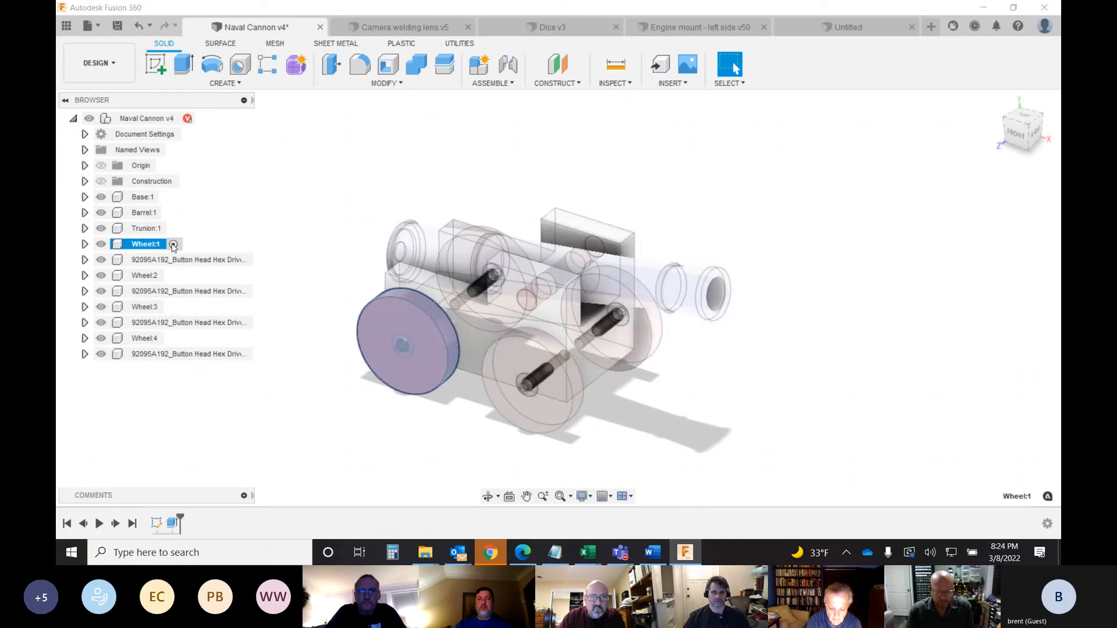
double_click(156, 523)
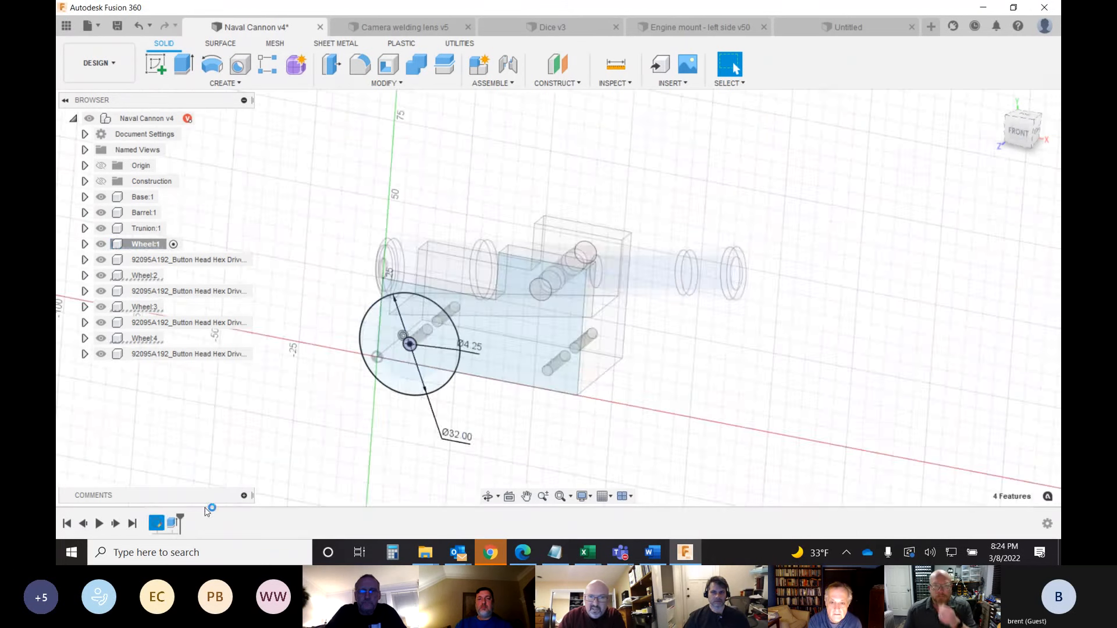
double_click(486, 442)
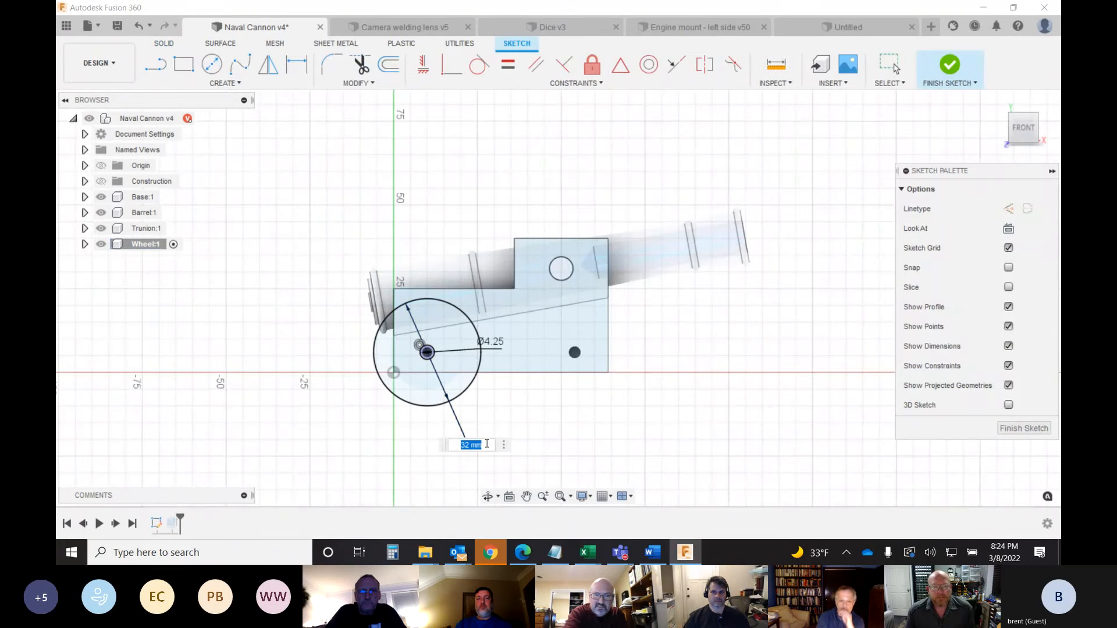
text(22)
key(Return)
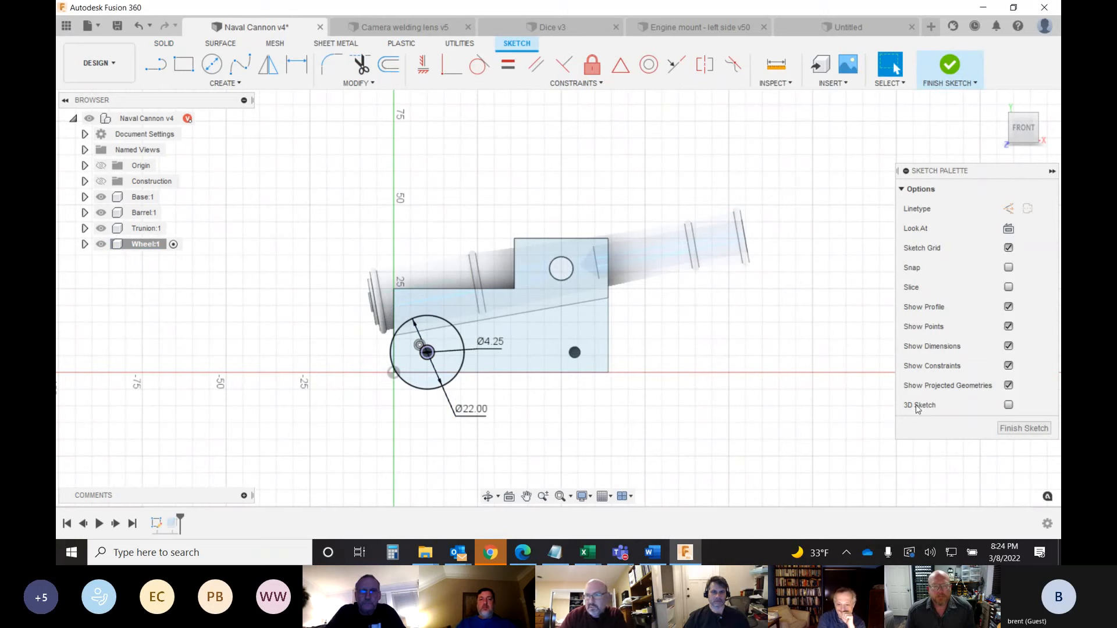
click(1006, 429)
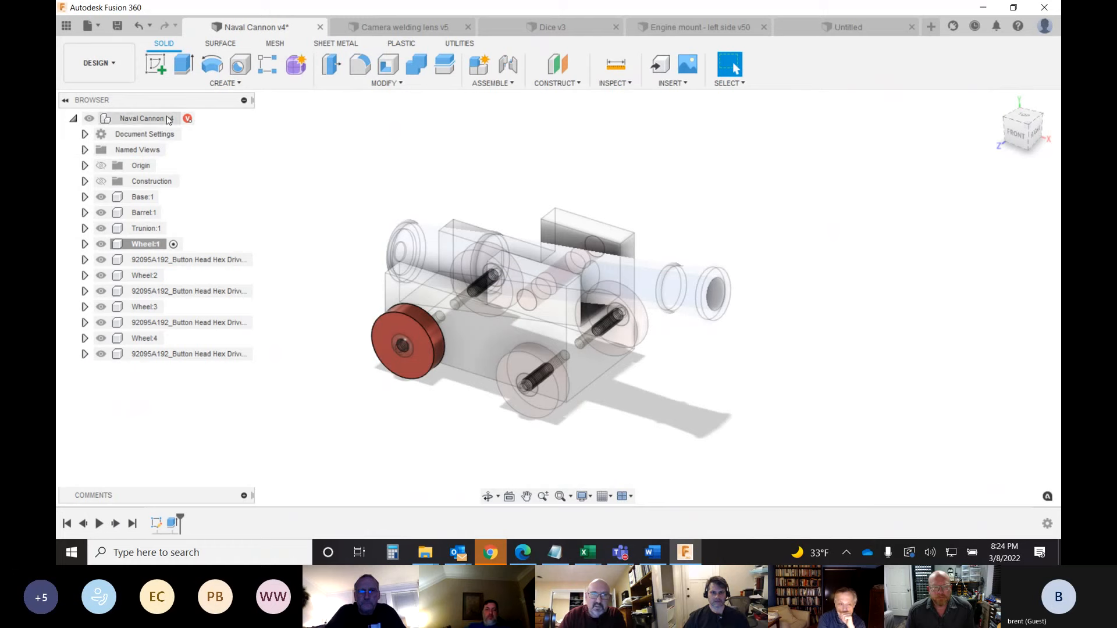
click(203, 118)
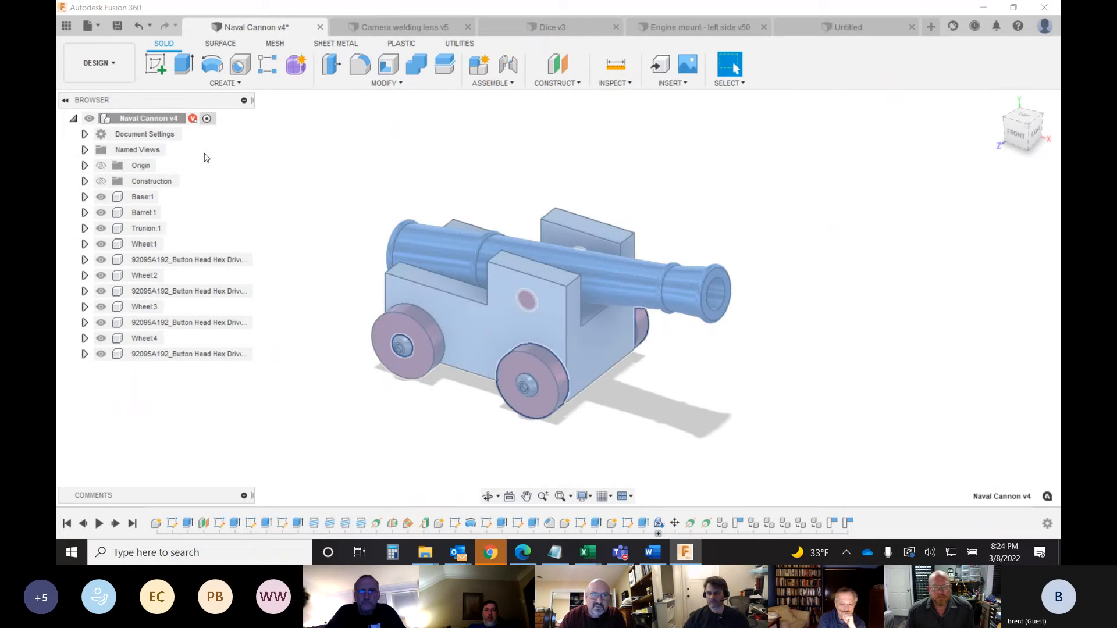
click(501, 455)
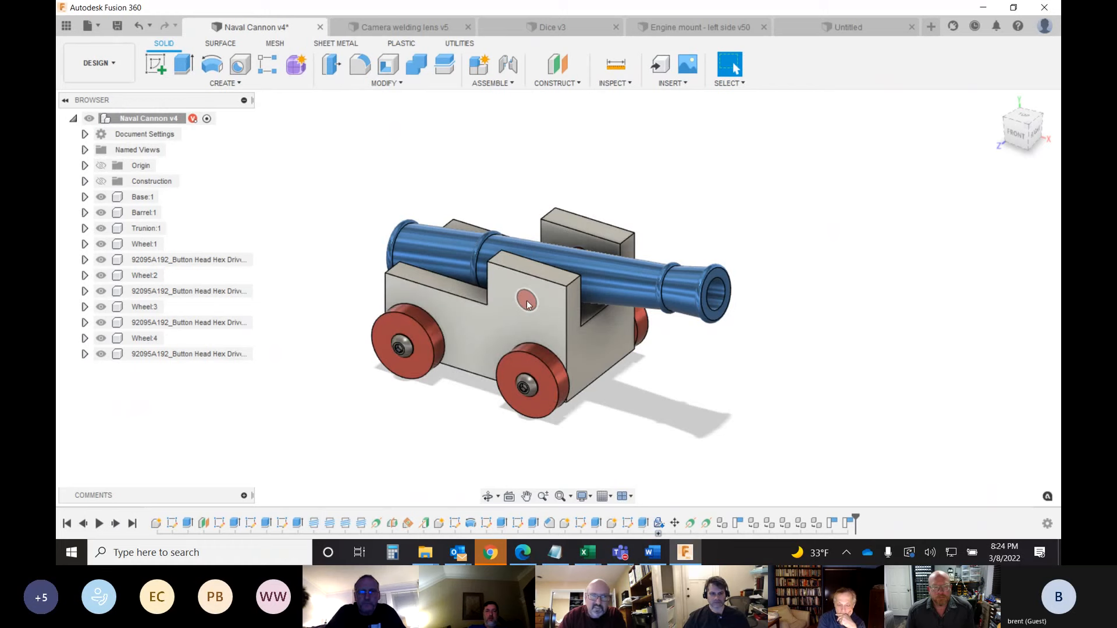
- Activate the Trunion:1 component and isolate it so all other components are hidden
click(166, 229)
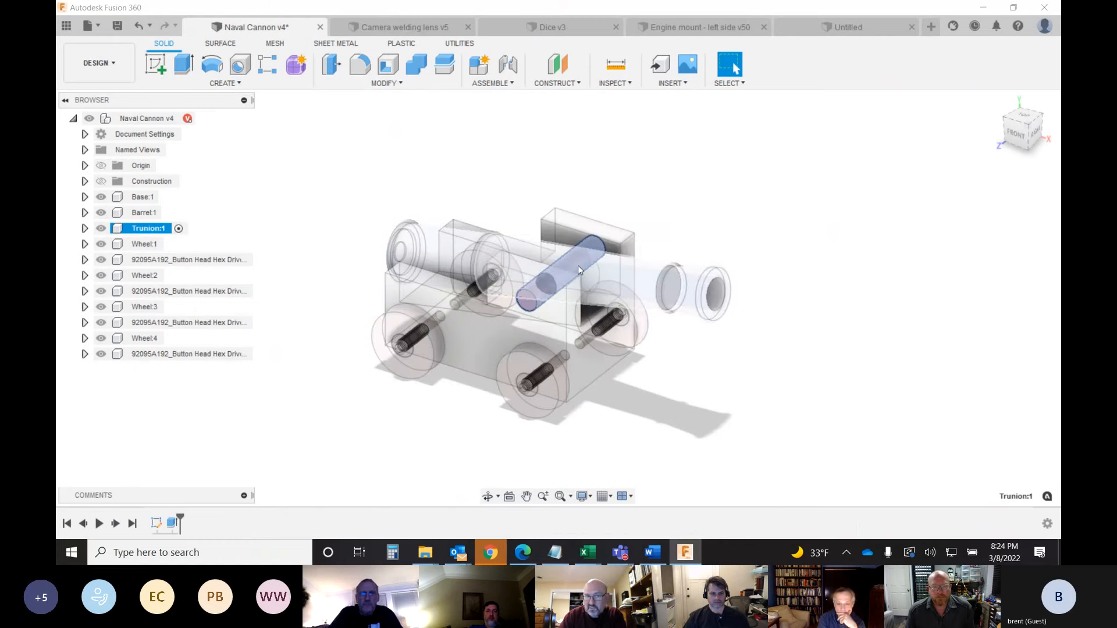
key(Escape)
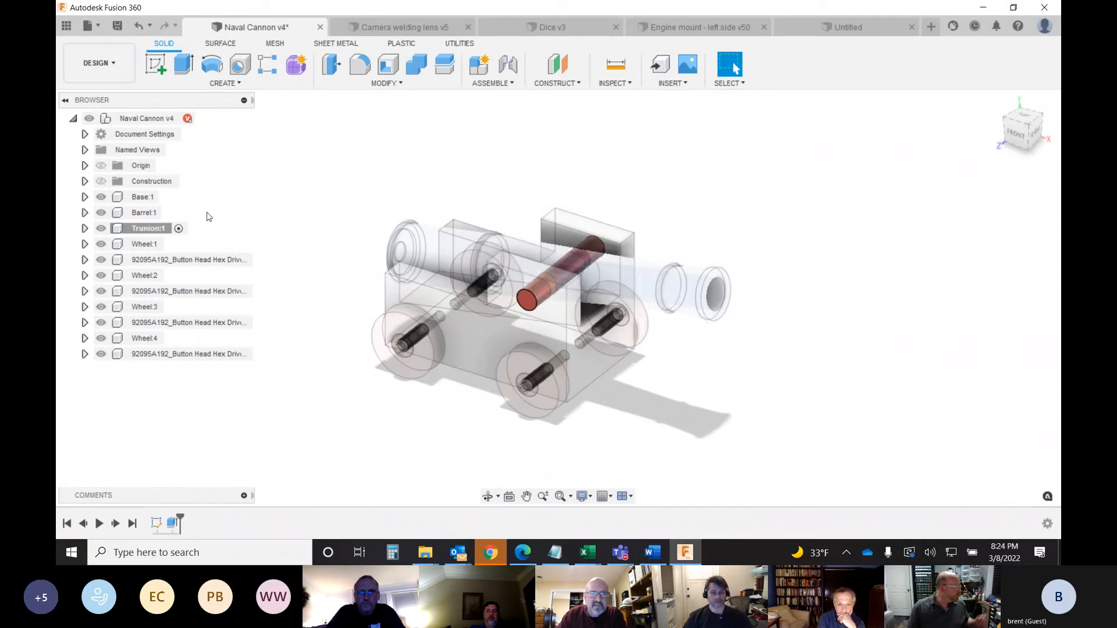
right_click(148, 235)
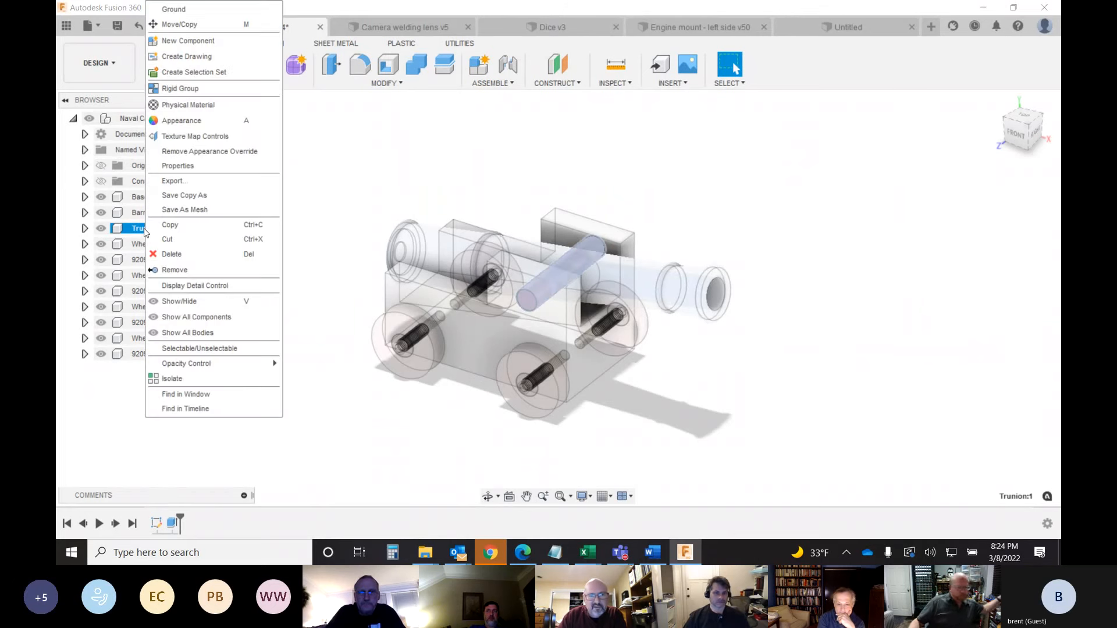
click(175, 380)
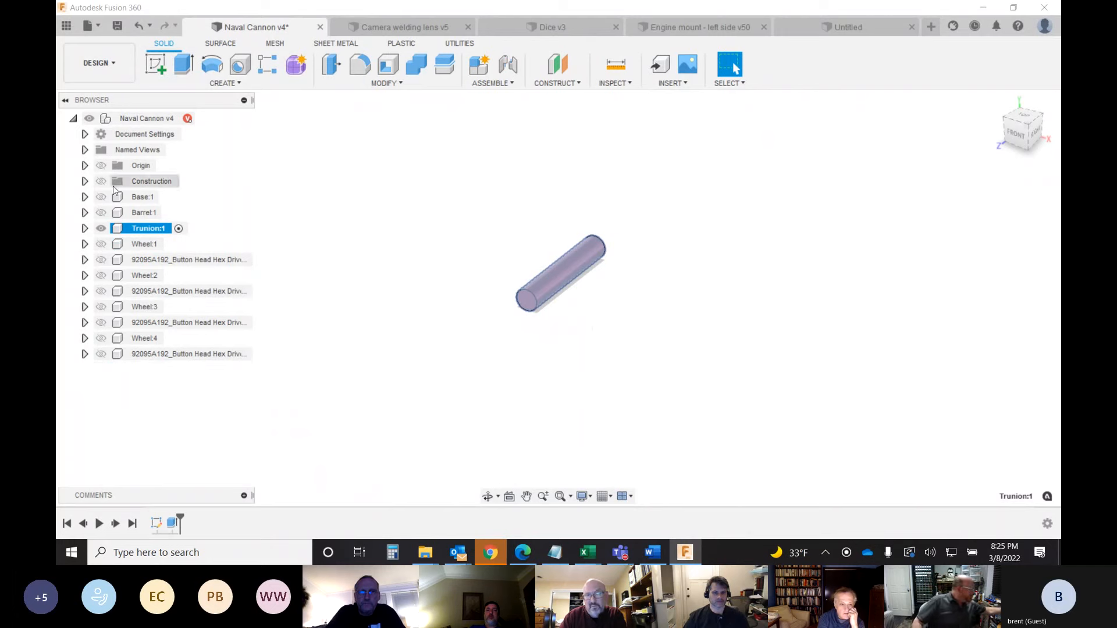
click(549, 370)
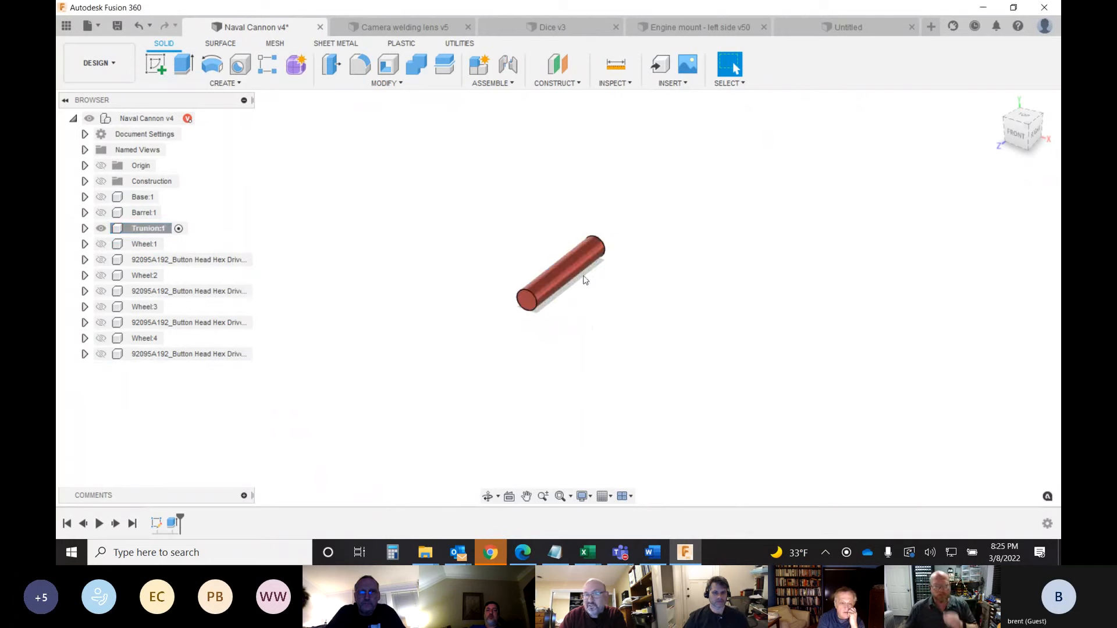
- Measure the trunnion's front end face
scroll(585, 280, up, 2)
scroll(584, 280, up, 1)
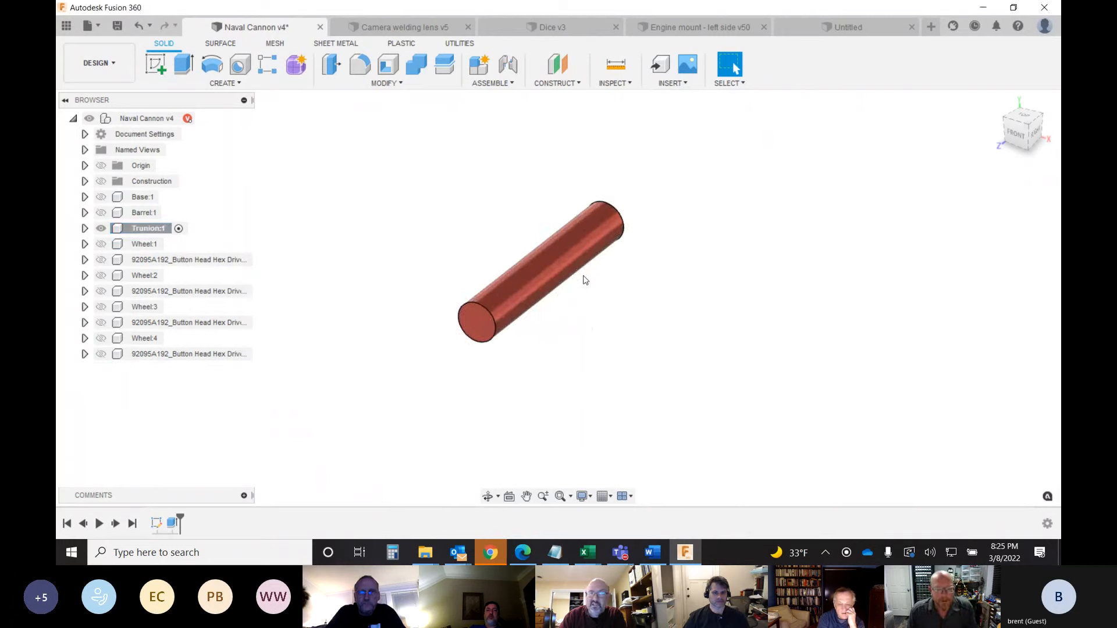
click(618, 68)
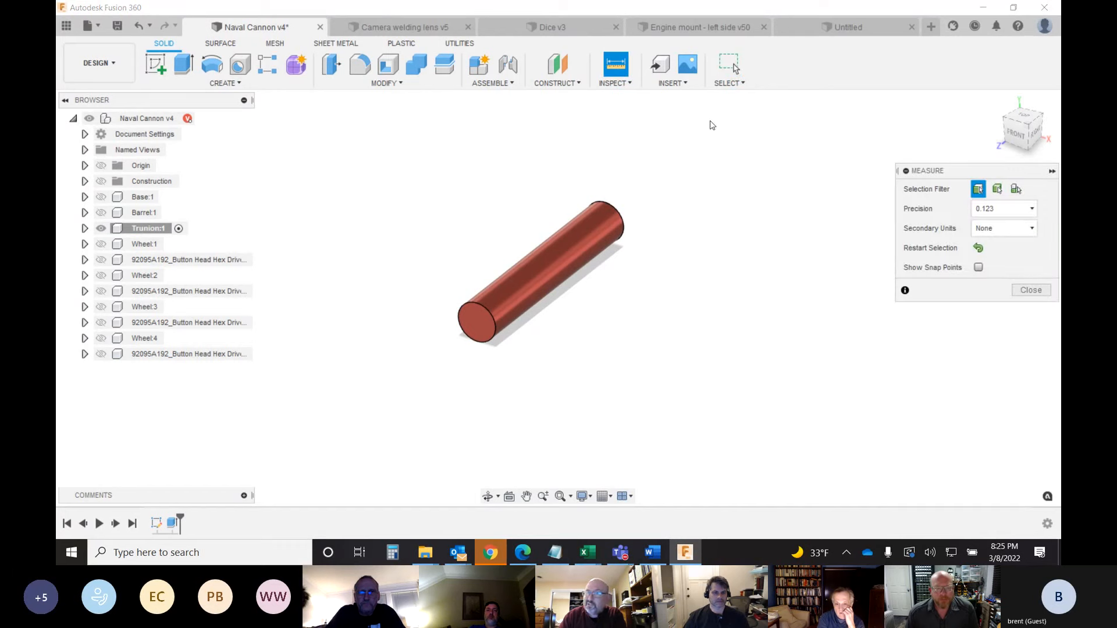
click(495, 333)
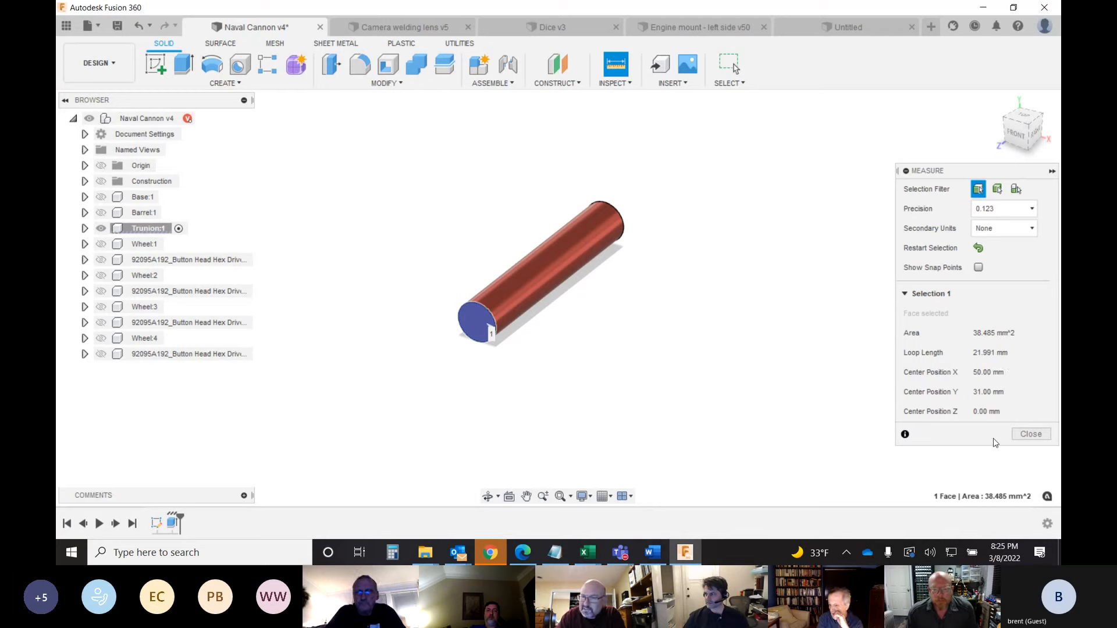
click(1029, 434)
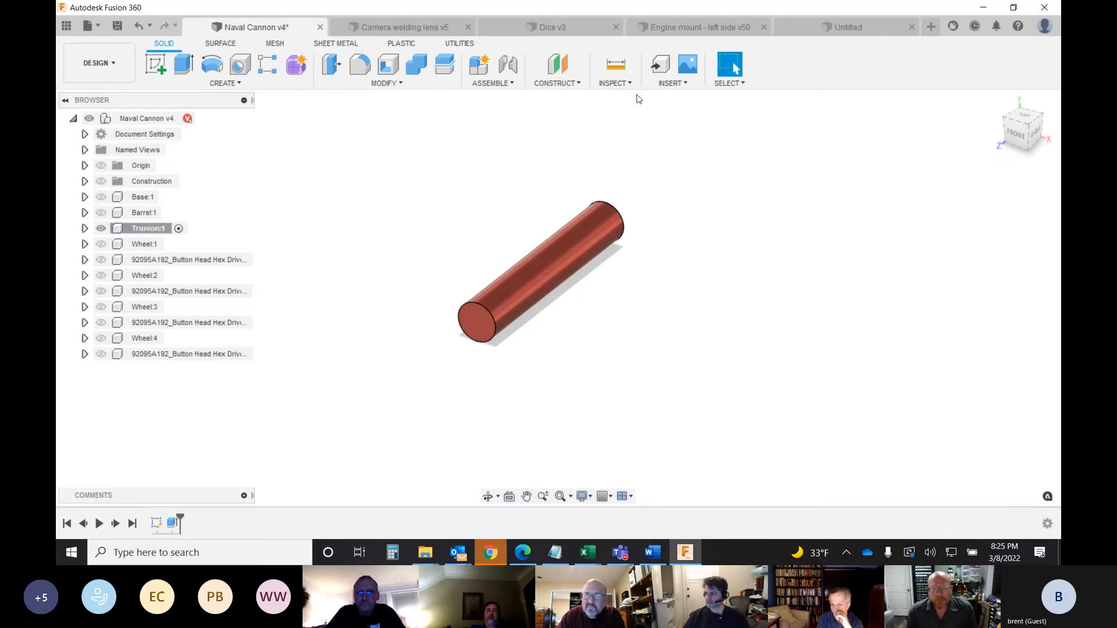
- Measure the circular edge of the trunnion's front end to get its diameter
click(616, 64)
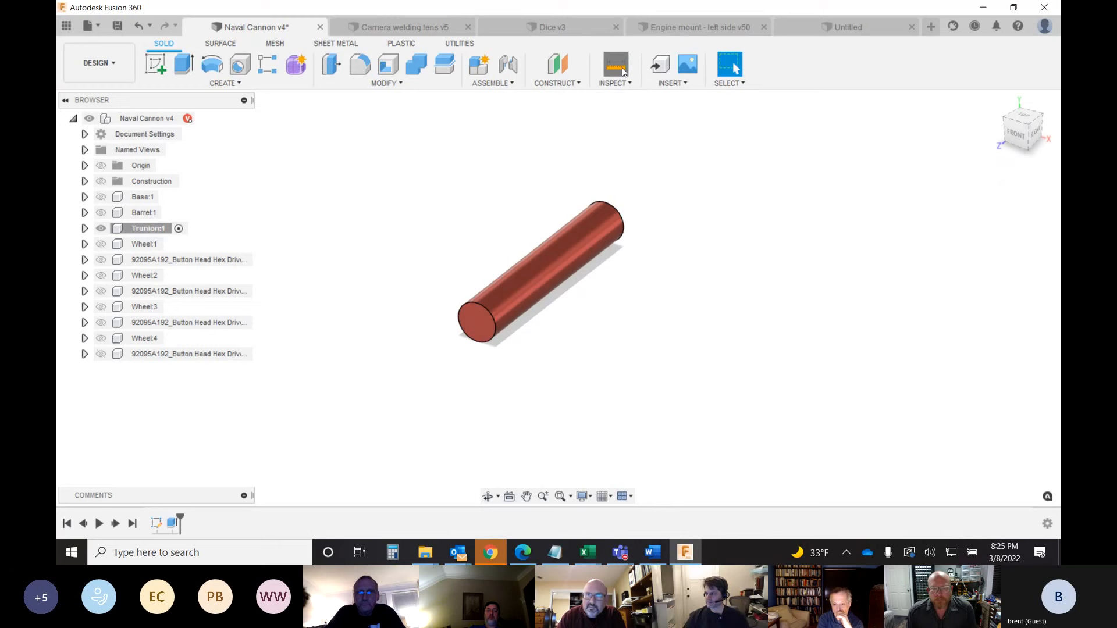
click(494, 320)
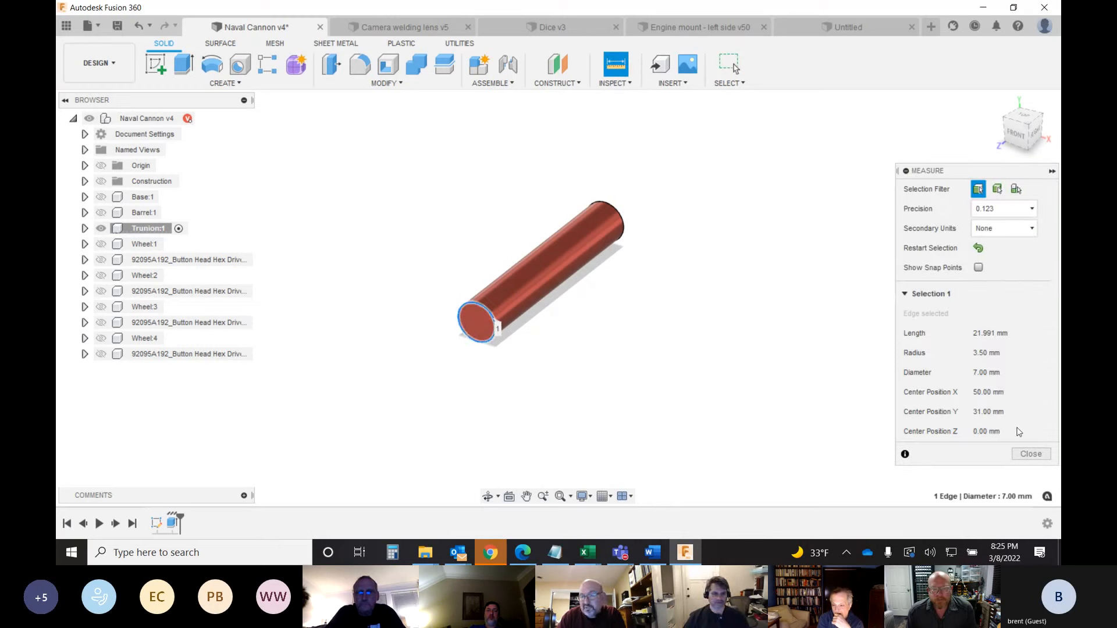
click(1031, 455)
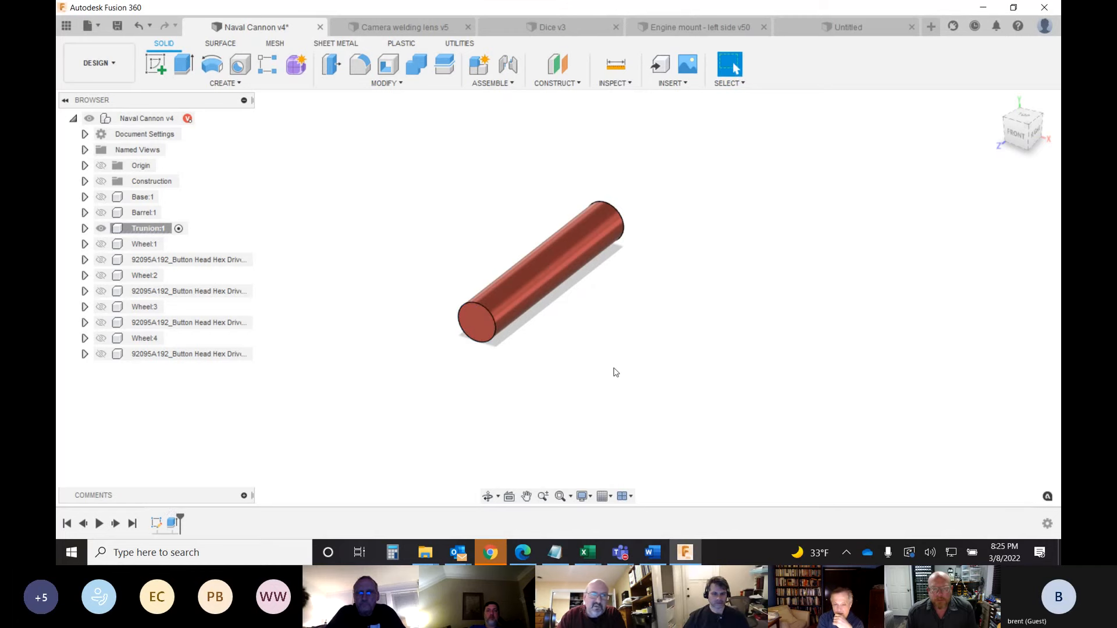
- Unisolate the Trunion:1 component and activate Base:1, leaving nothing selected
right_click(148, 228)
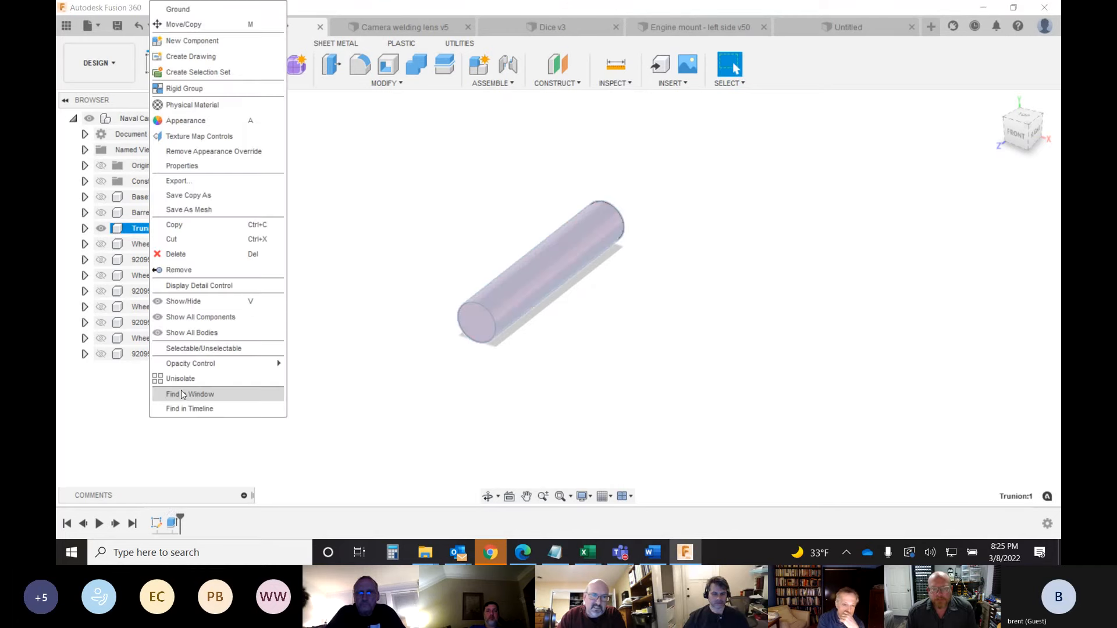
click(180, 379)
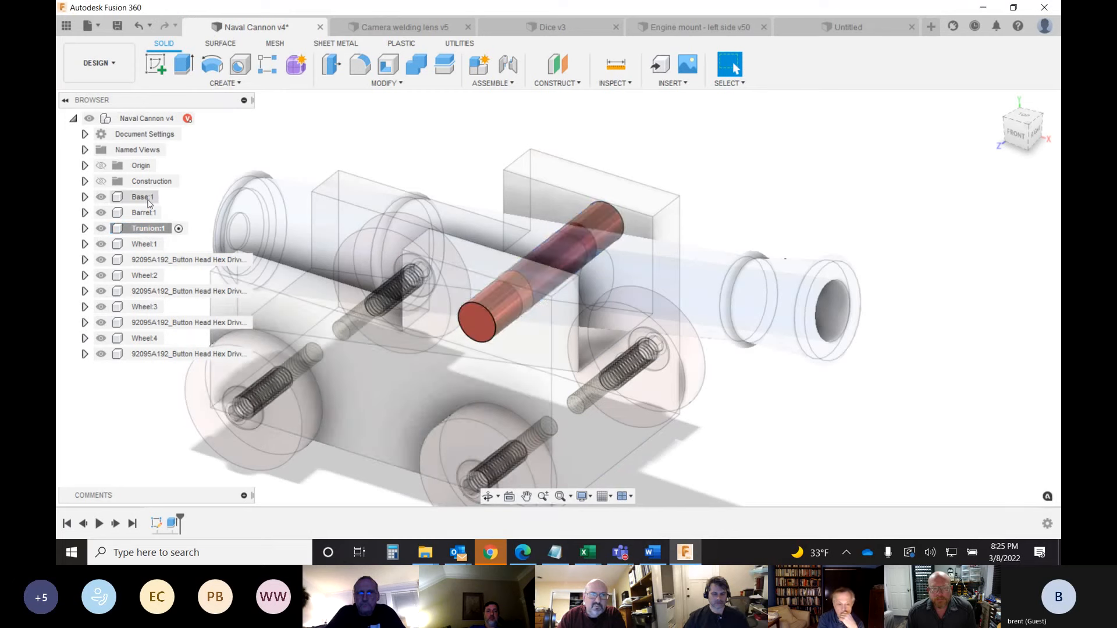
click(167, 198)
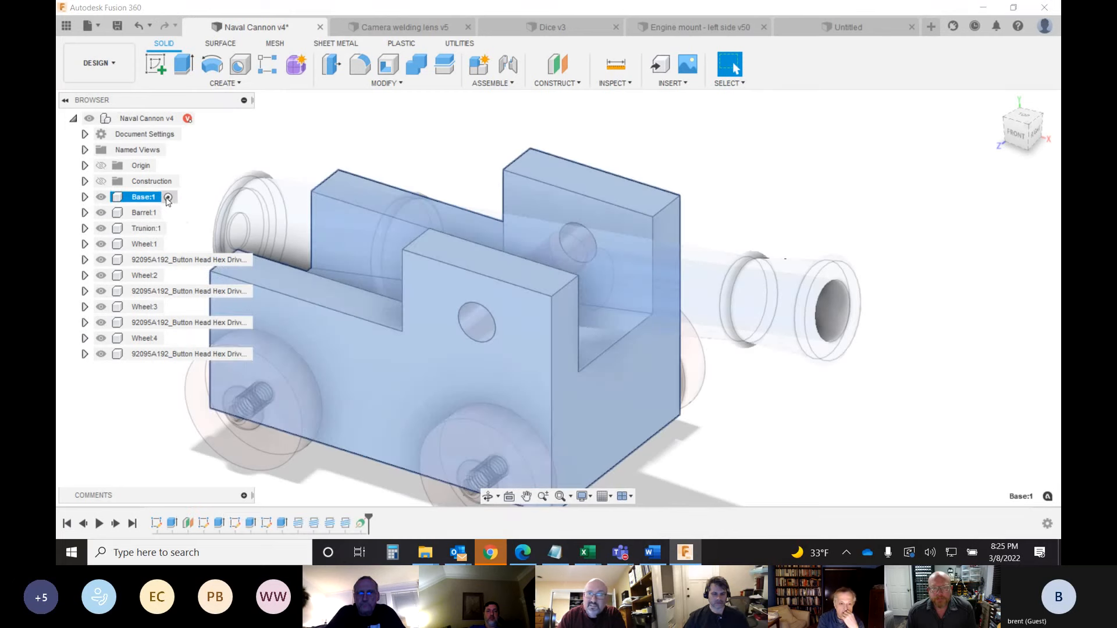
click(782, 432)
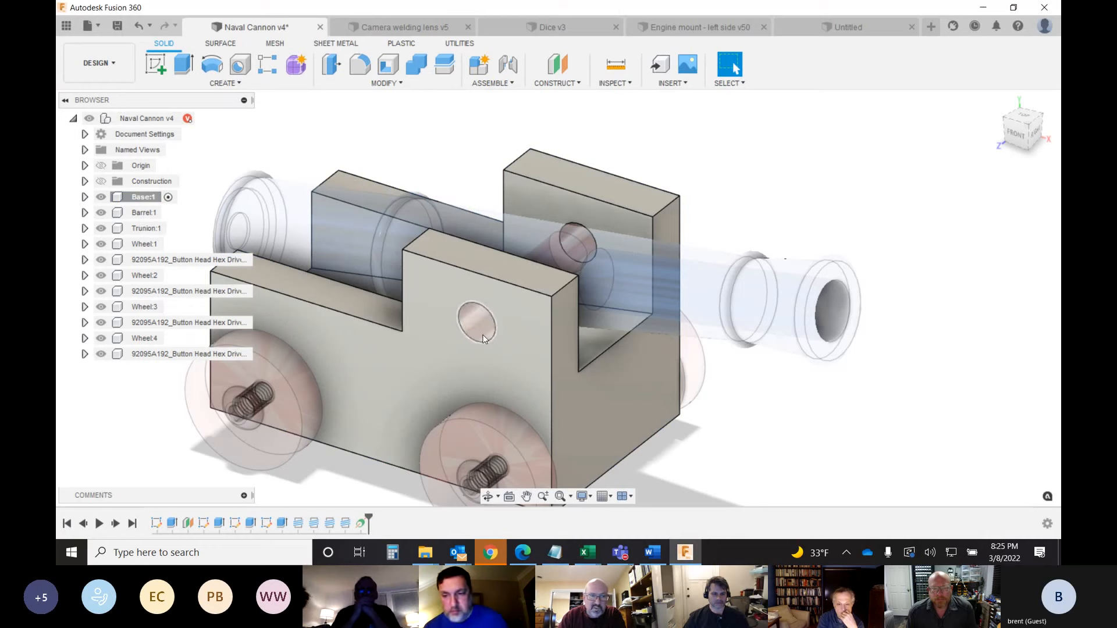
- Edit the base's first sketch and set the trunnion hole's diameter to 9 mm
click(157, 524)
double_click(157, 523)
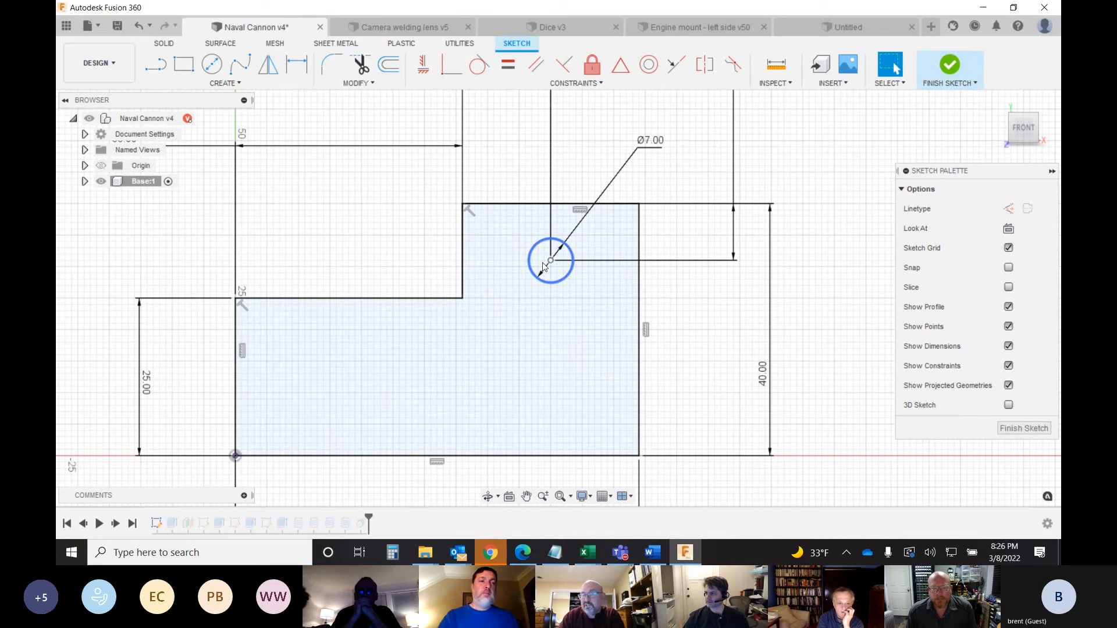
double_click(653, 141)
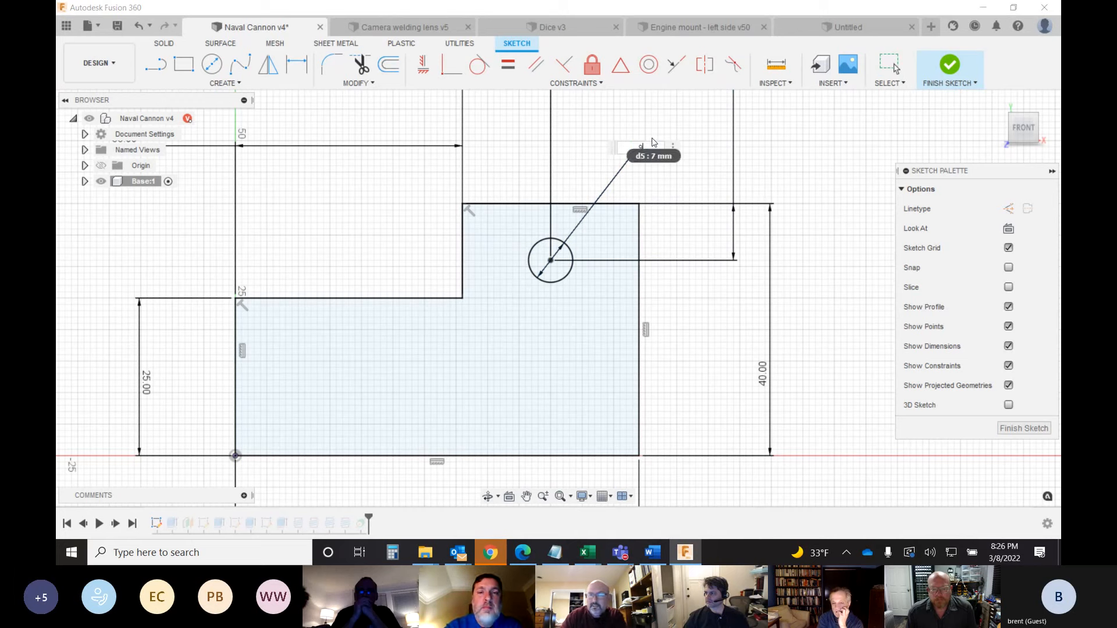
key(Return)
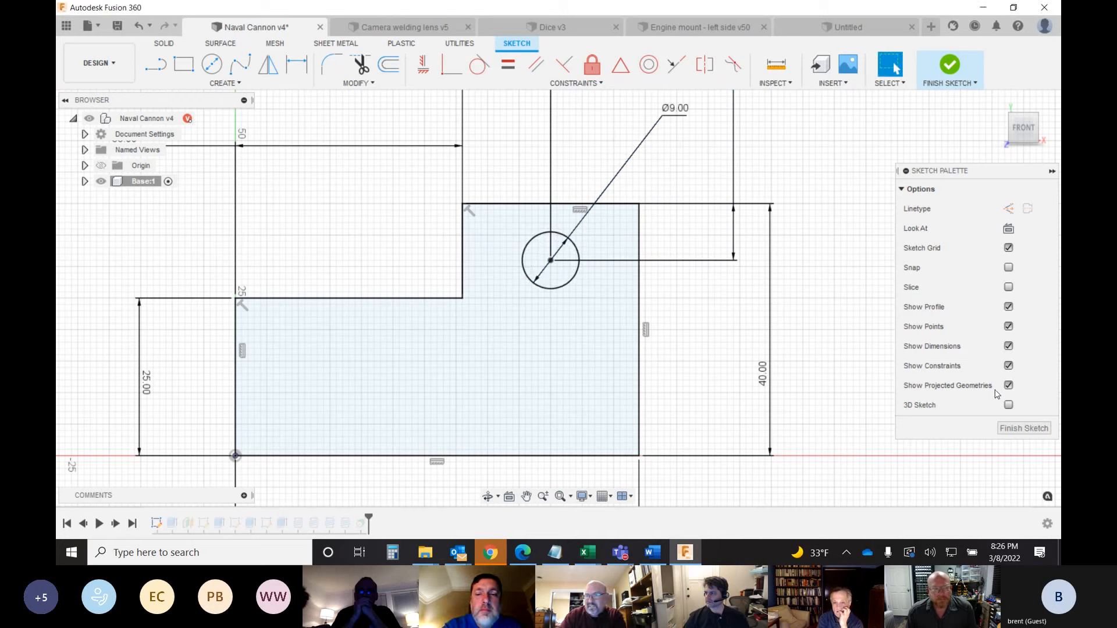
- Set the trunnion hole's diameter to 10 mm, finish the base sketch and activate the top-level Naval Cannon
double_click(675, 109)
text(10)
key(Return)
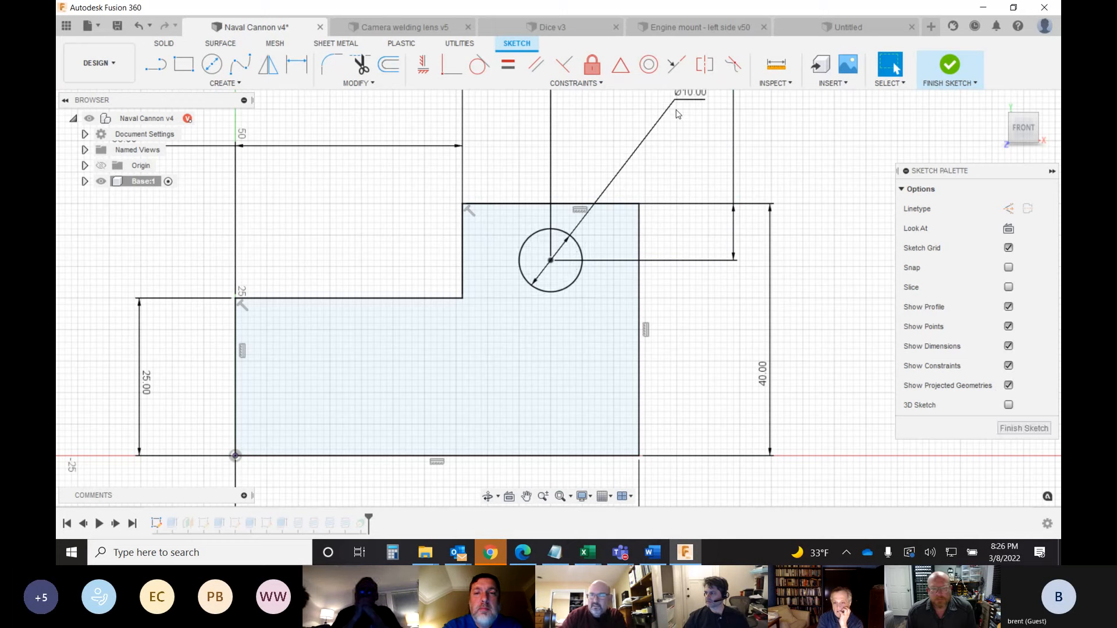
click(995, 431)
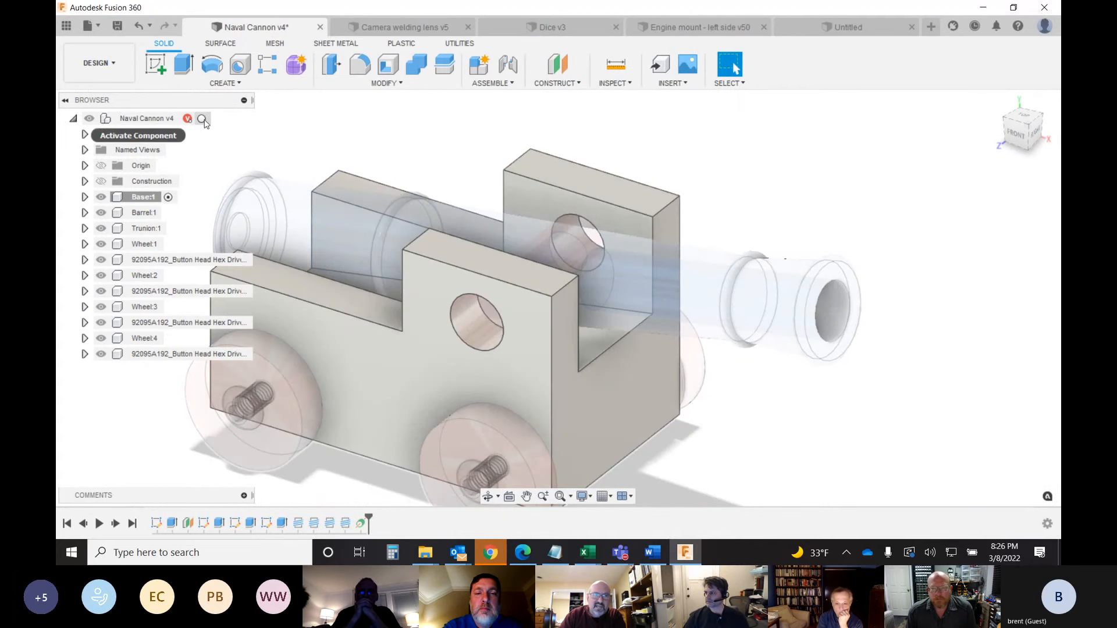
click(202, 119)
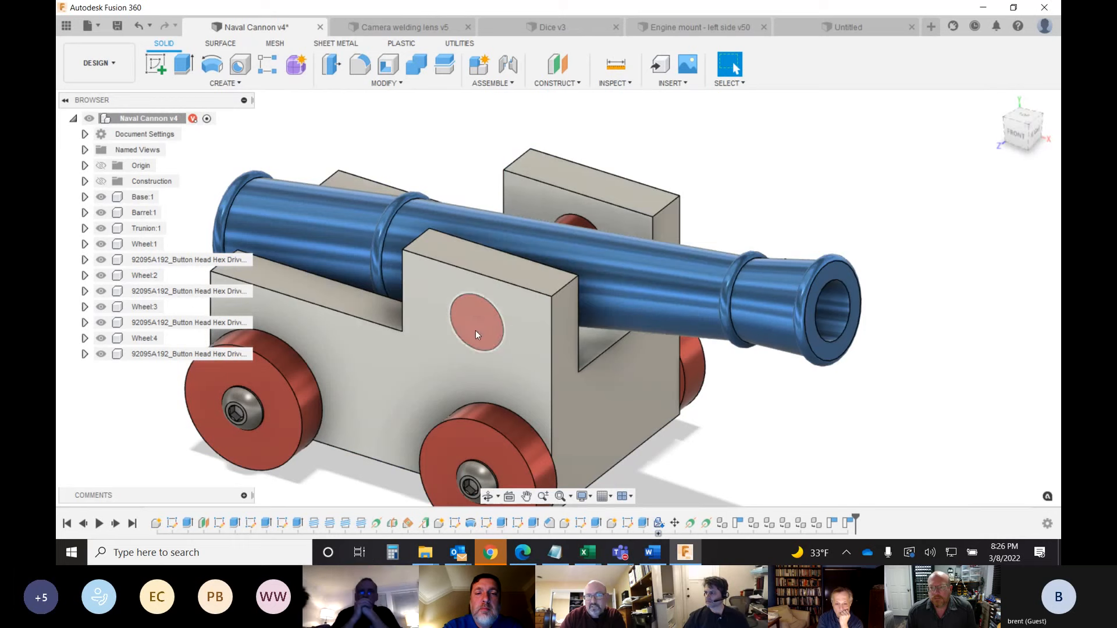
- Activate and isolate Trunion:1, and measure the circular edge of its front end to get the diameter
click(173, 229)
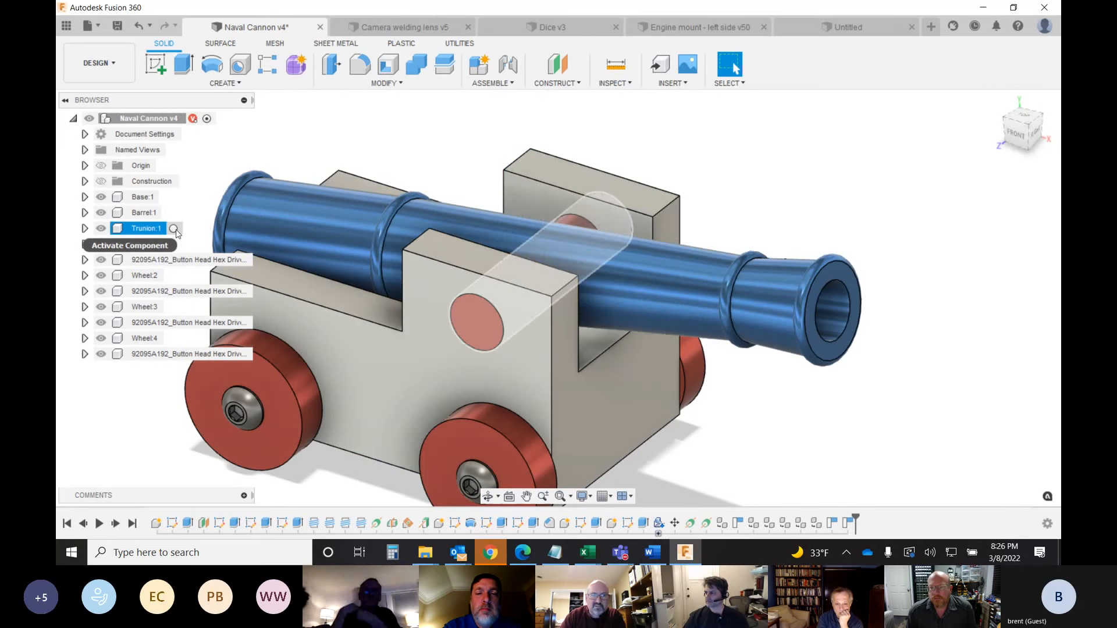
right_click(156, 228)
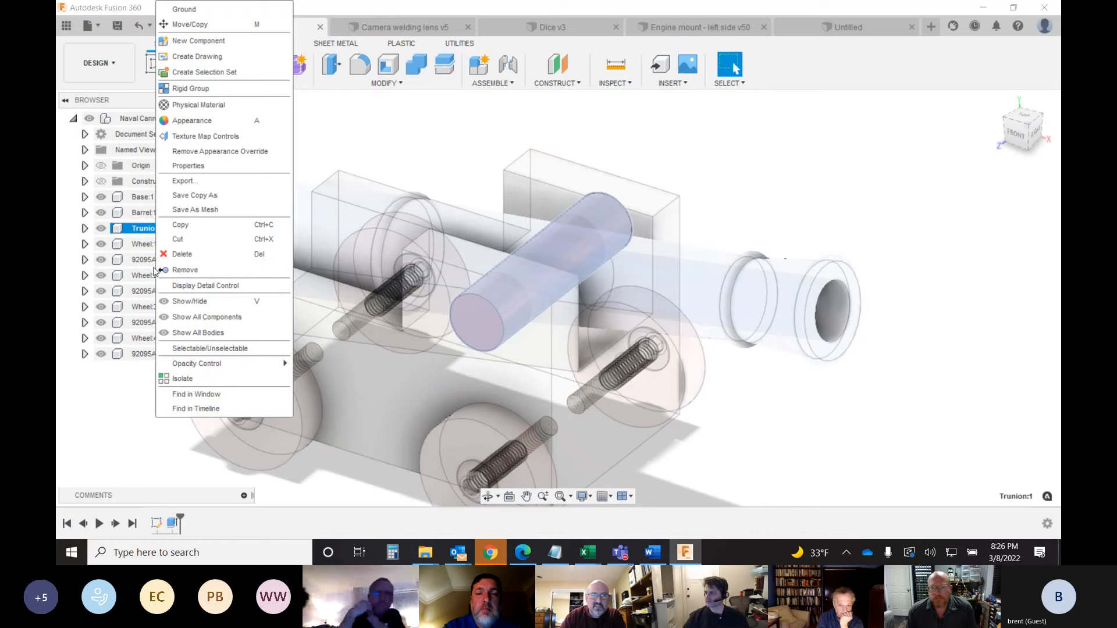
click(198, 379)
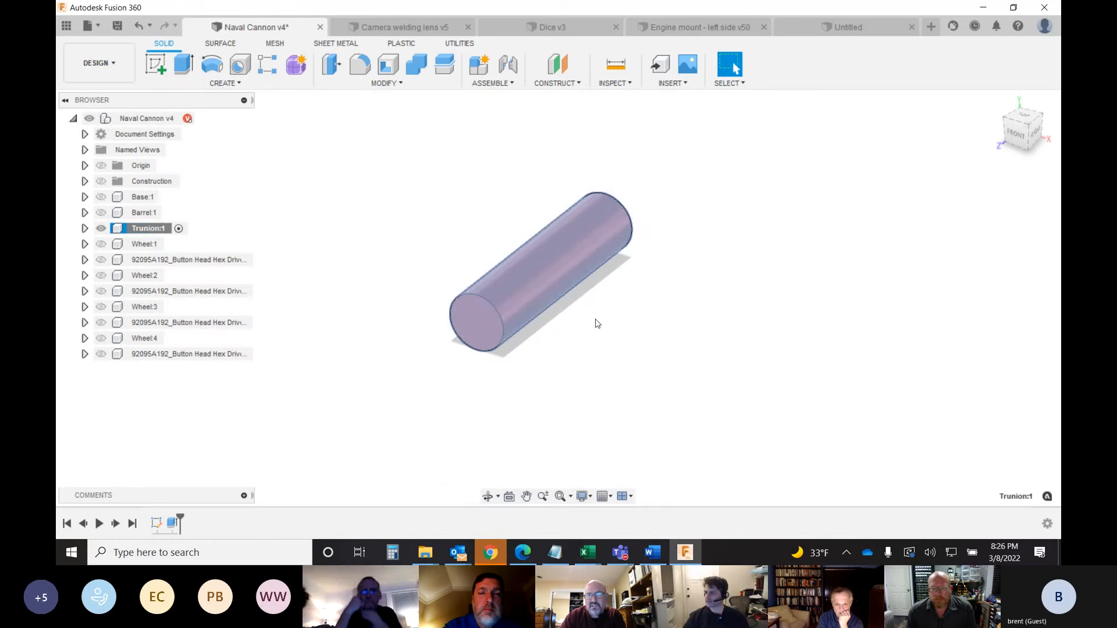
click(615, 64)
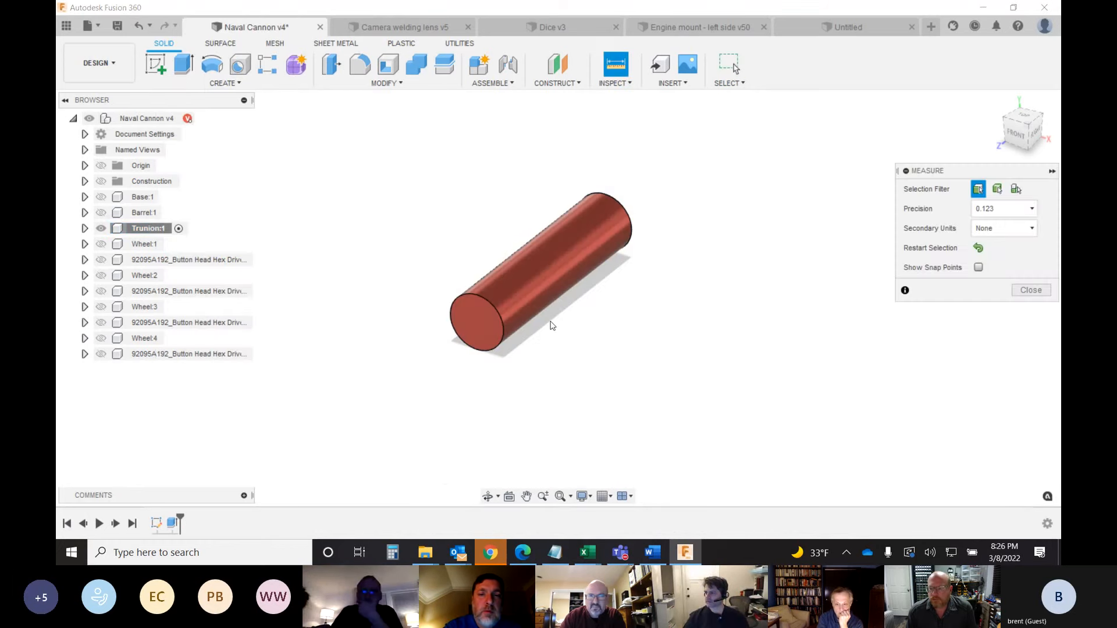
click(504, 330)
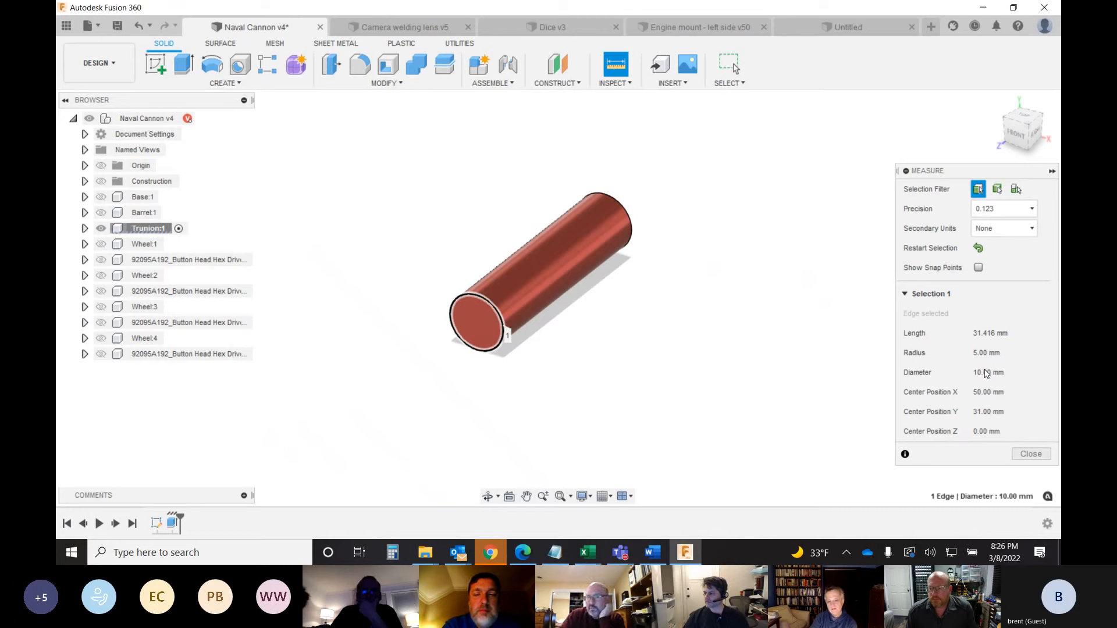
click(1029, 454)
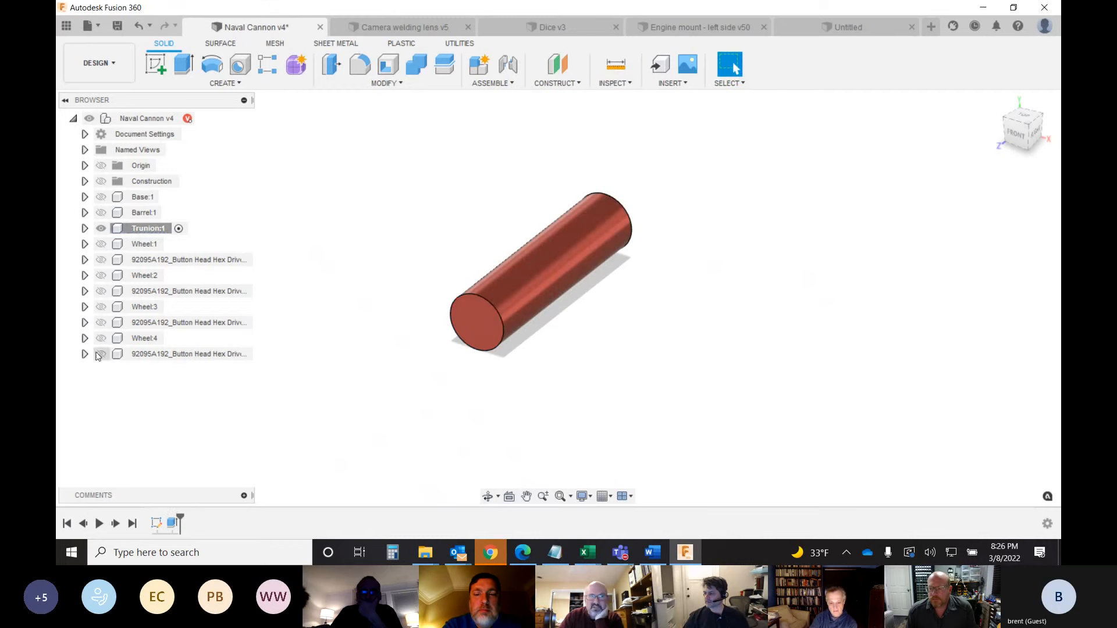
- Activate the Base:1 component and unisolate Trunion:1 to bring back the hidden components
click(166, 199)
click(167, 198)
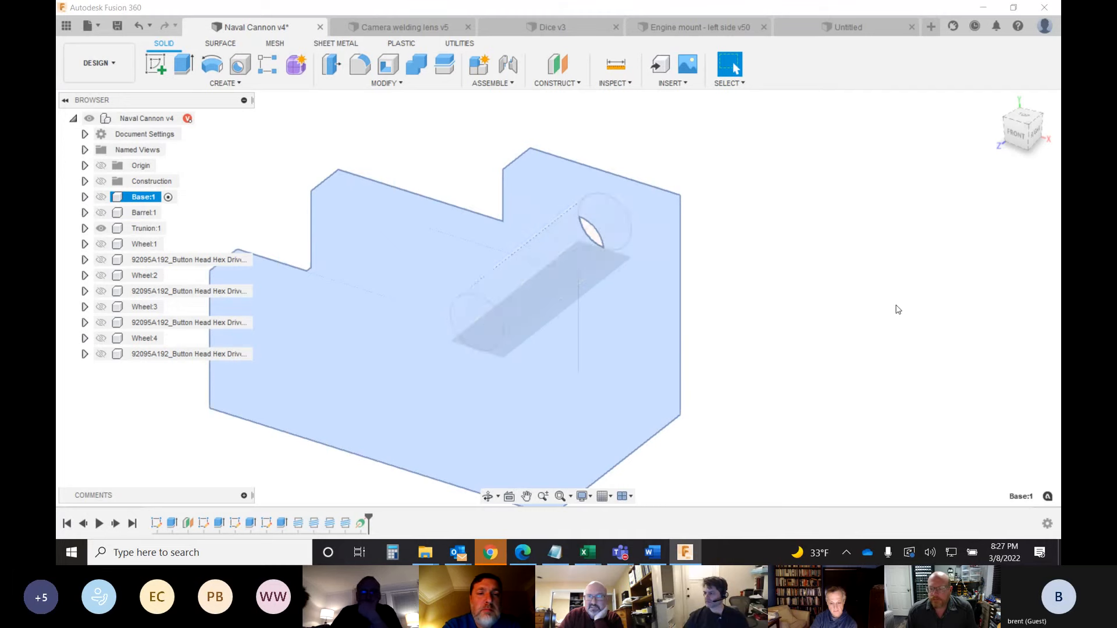
click(386, 351)
right_click(134, 233)
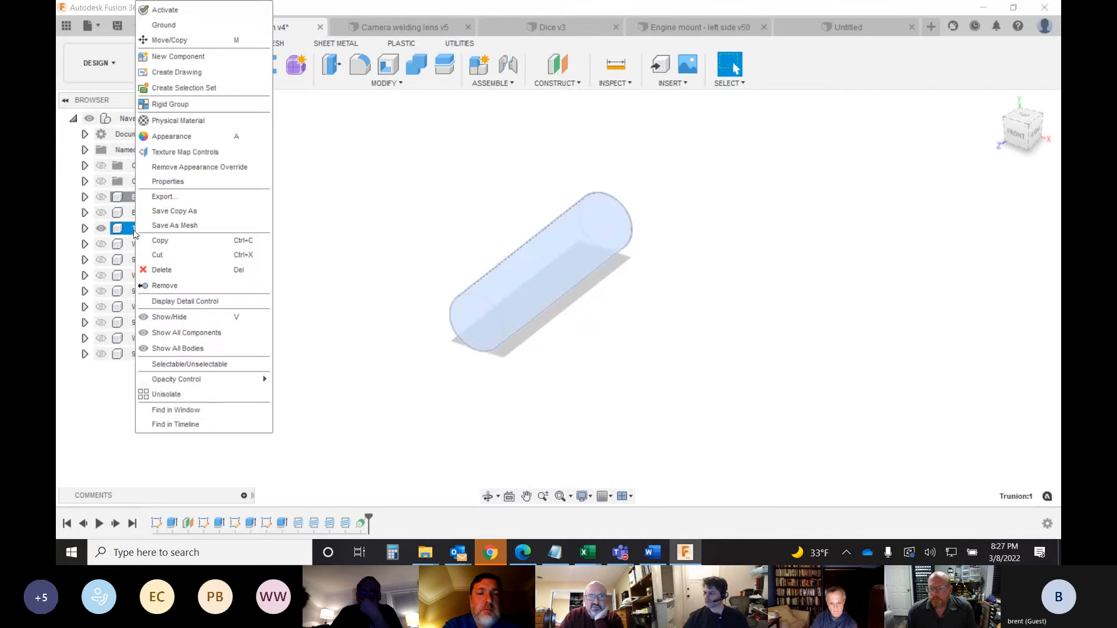
click(169, 395)
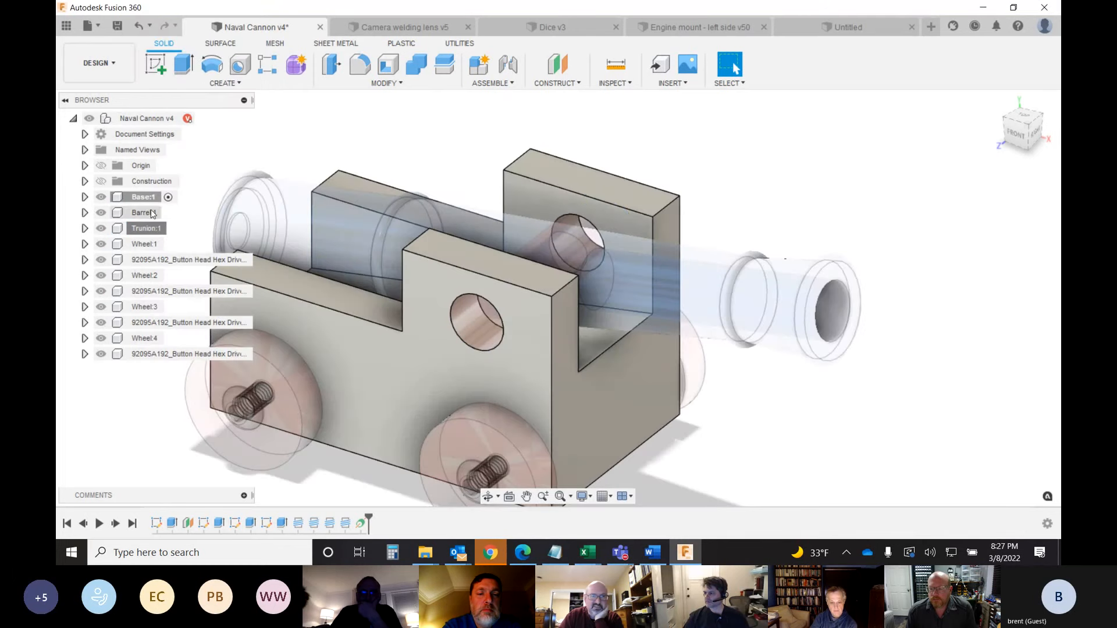
- Set the trunnion hole's diameter in the base's first sketch to 7 mm and finish the sketch
double_click(160, 525)
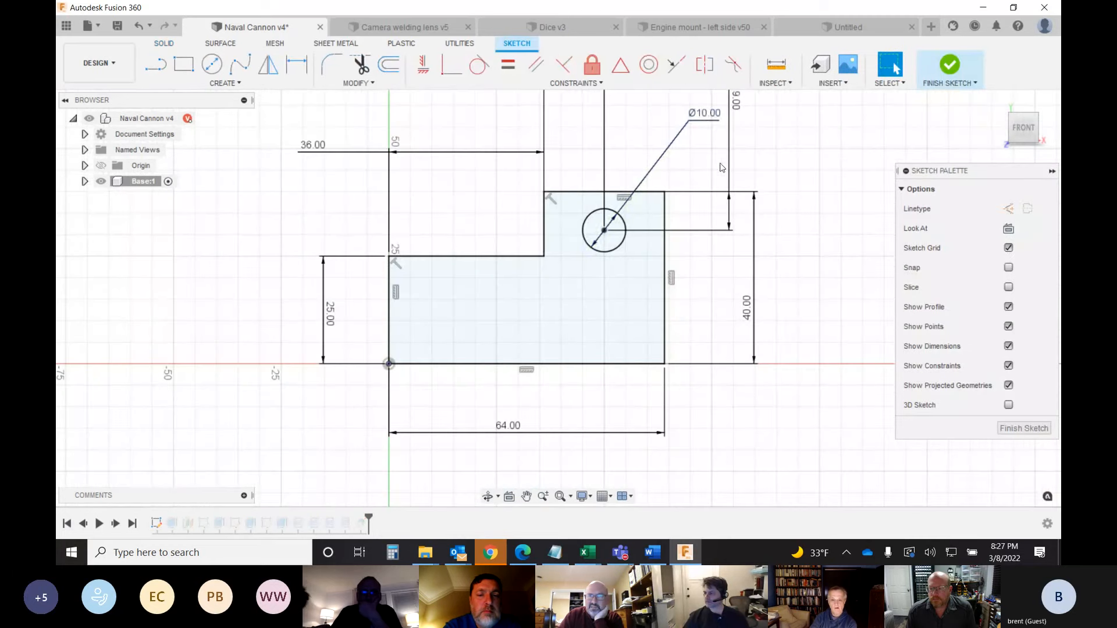
double_click(708, 116)
text(7)
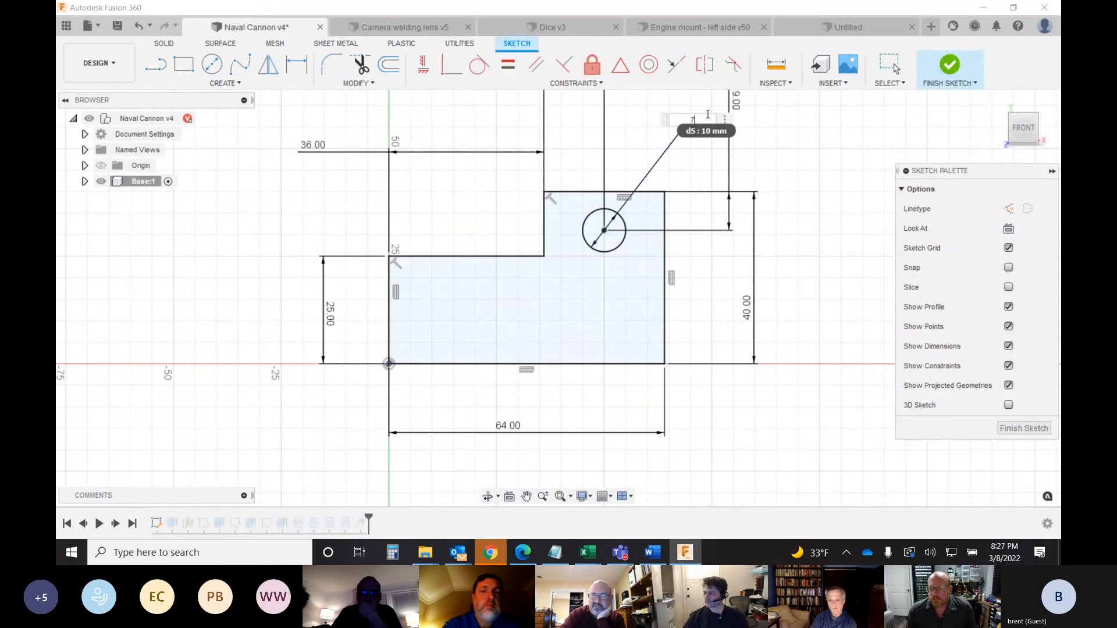
key(Return)
click(1037, 430)
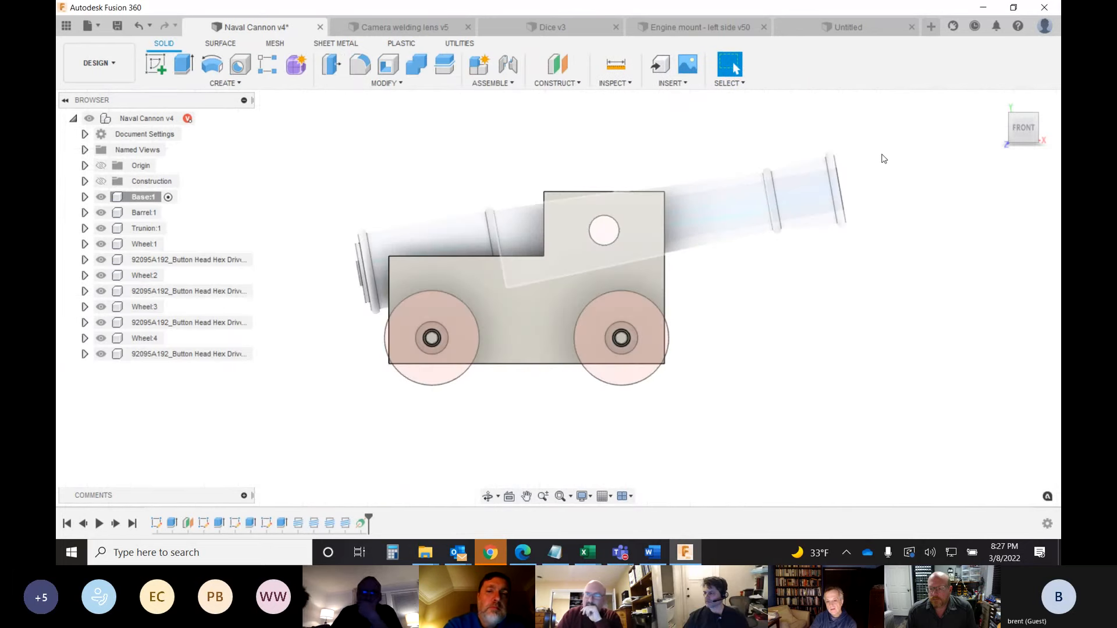
- Return to the home view and activate the top-level Naval Cannon with nothing selected
click(997, 101)
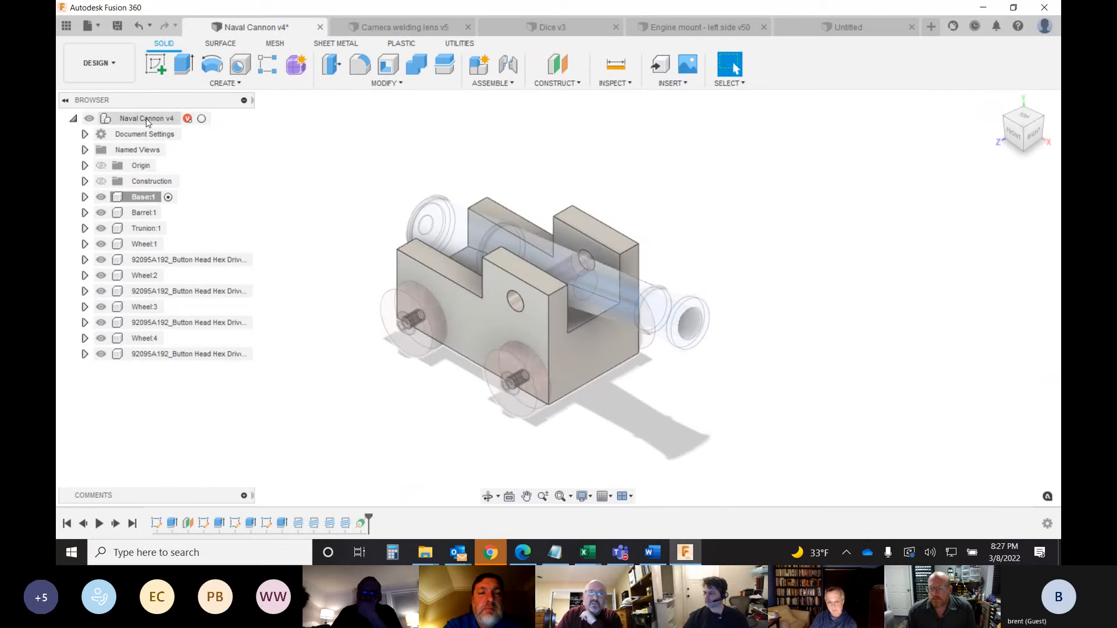
click(202, 118)
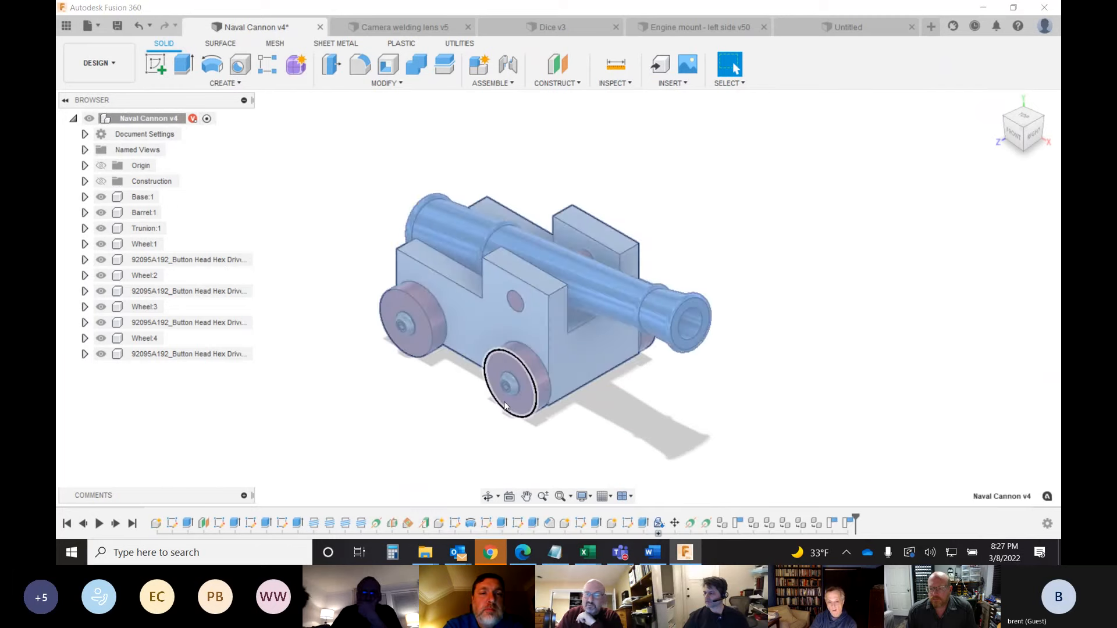
click(437, 423)
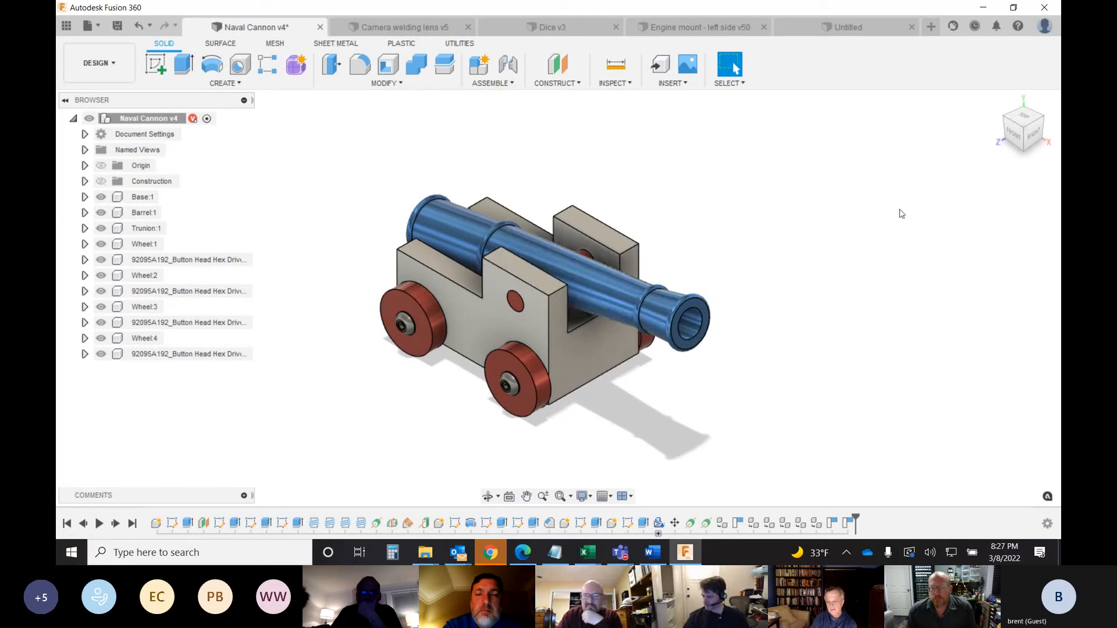
- Examine the complete cannon assembly from different angles and distances, fitting it to the window and returning to the home view
drag(1024, 141, 994, 148)
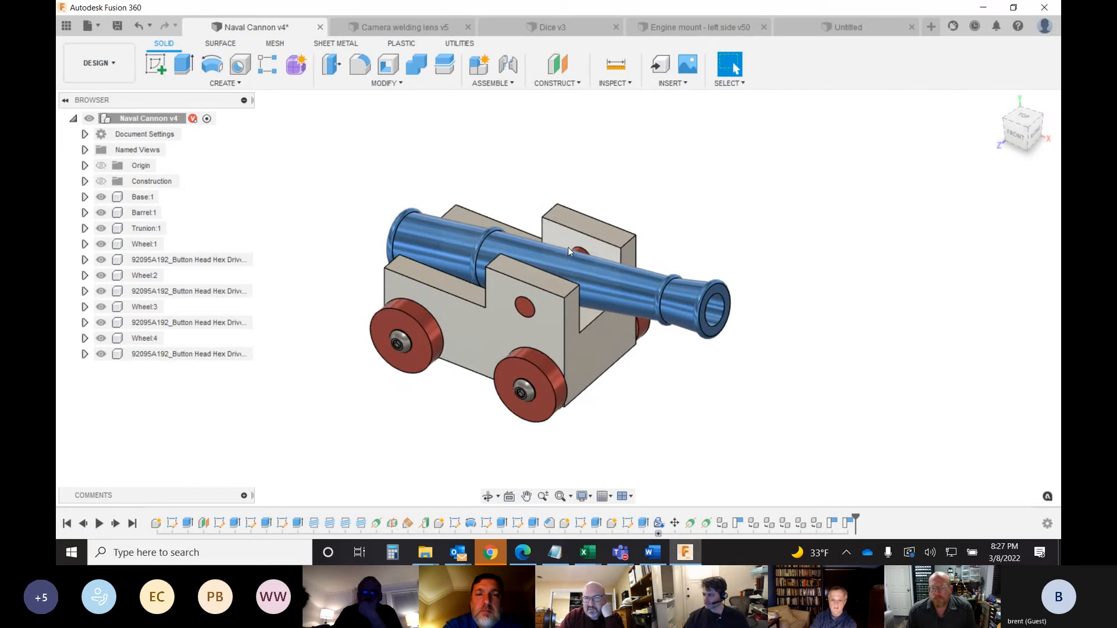
drag(1031, 138, 1036, 150)
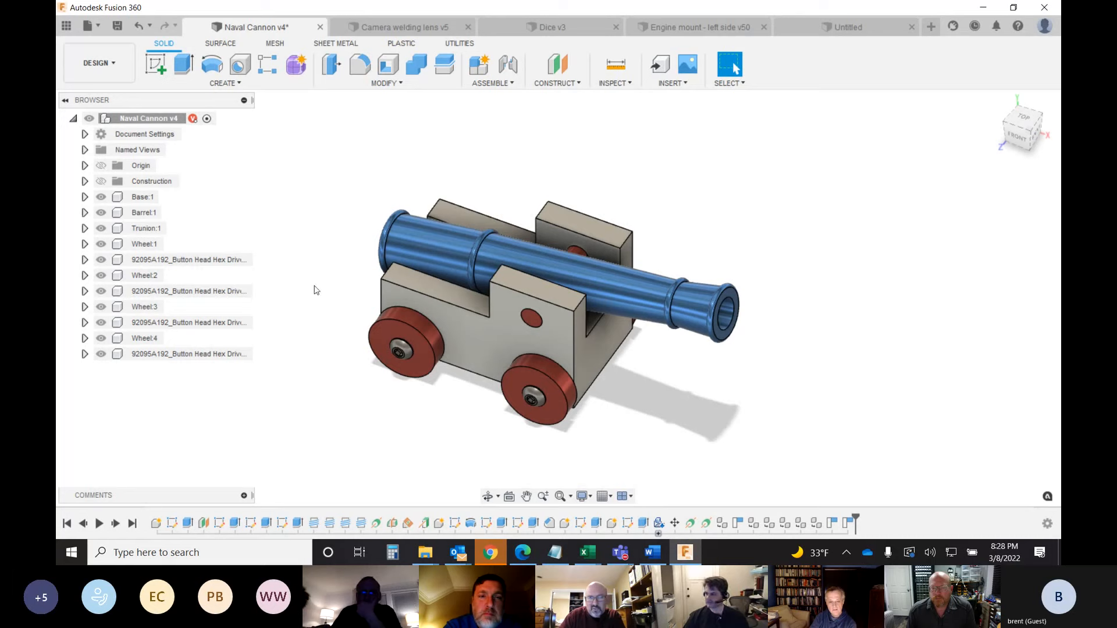
scroll(314, 289, down, 4)
scroll(967, 284, up, 5)
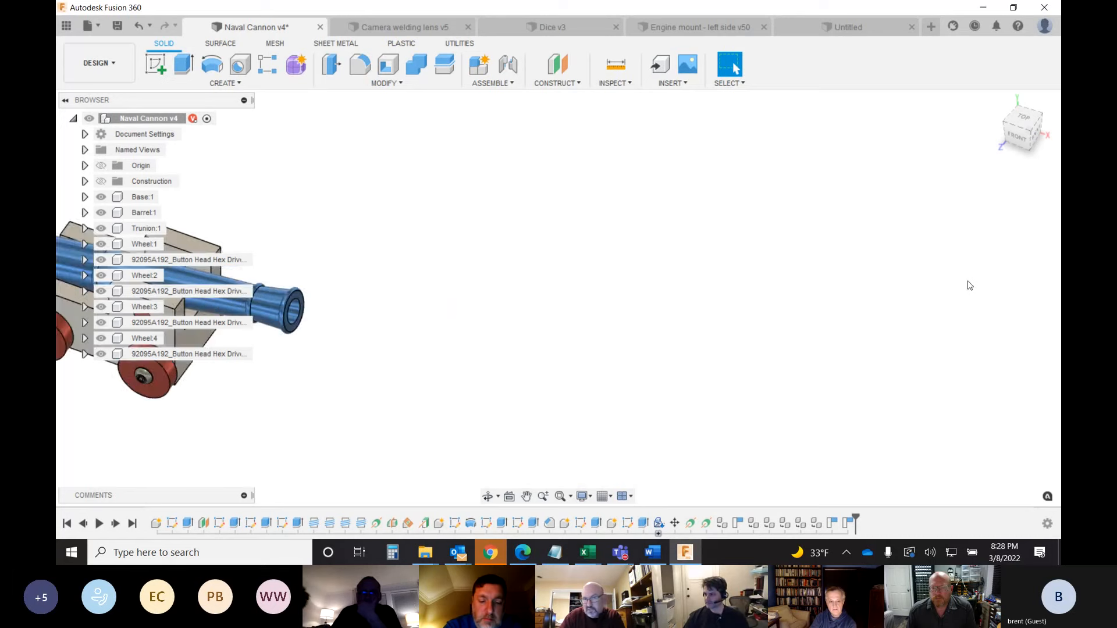
scroll(970, 286, up, 2)
key(F6)
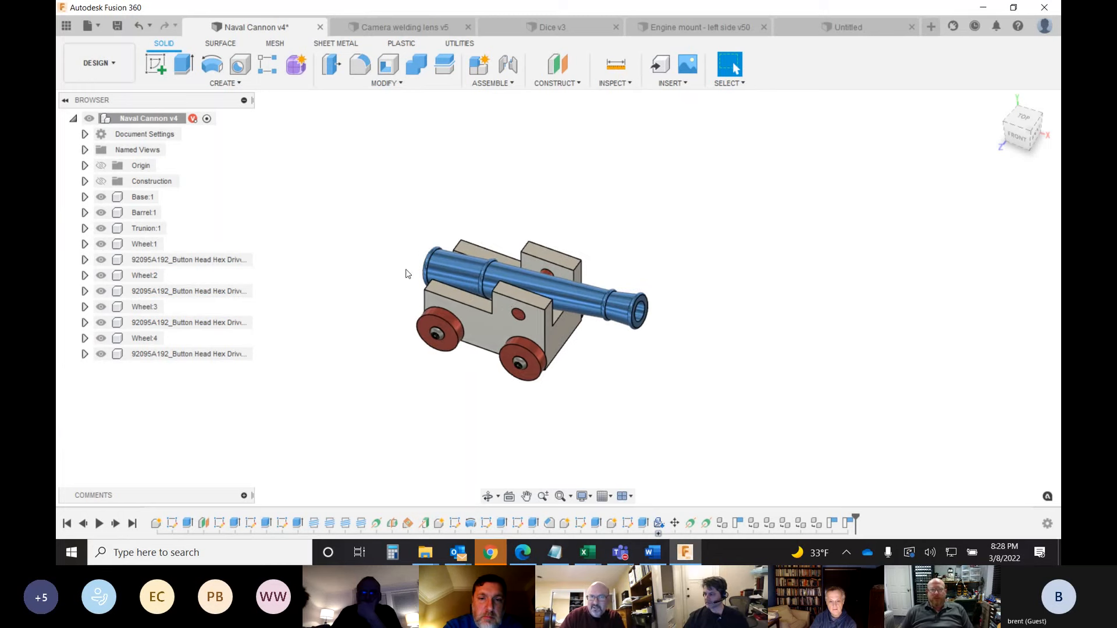
scroll(494, 309, up, 3)
scroll(460, 282, up, 1)
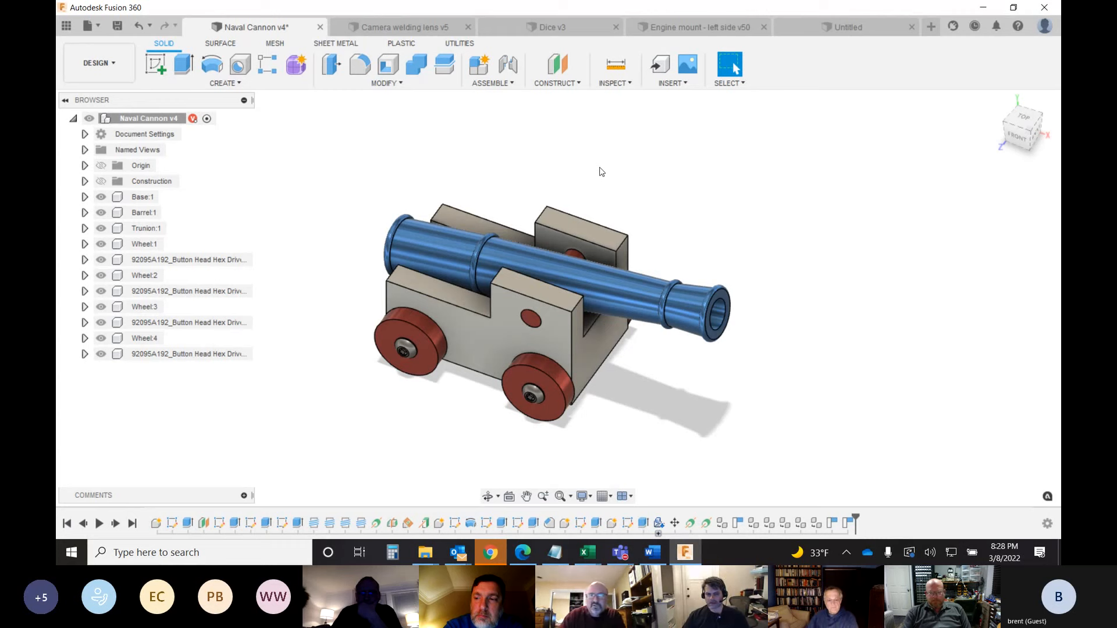
scroll(544, 209, up, 2)
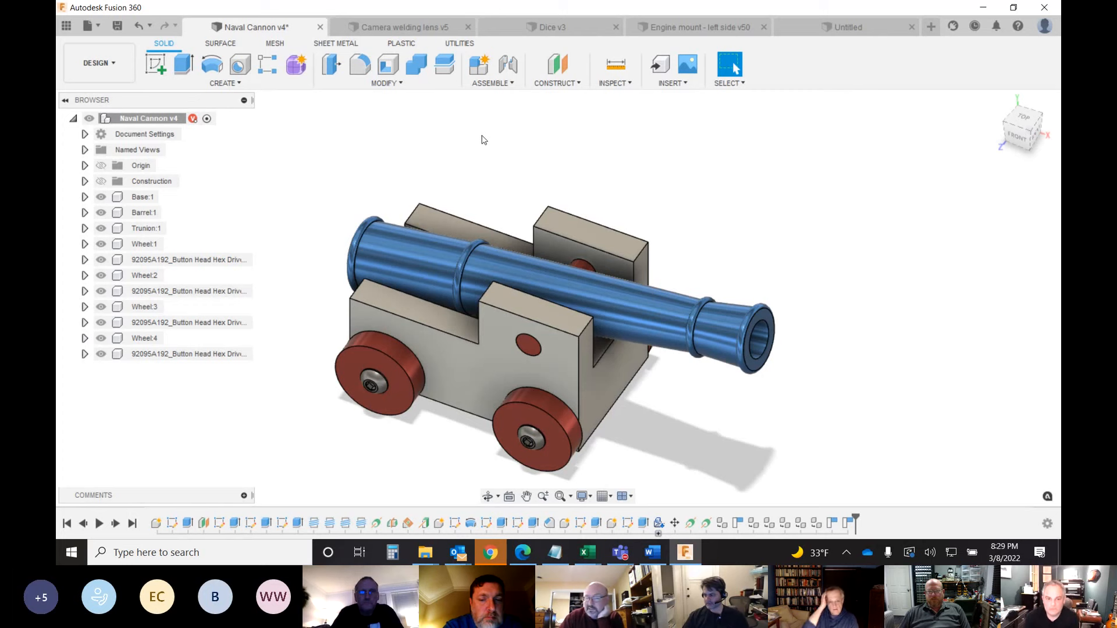
scroll(600, 154, down, 1)
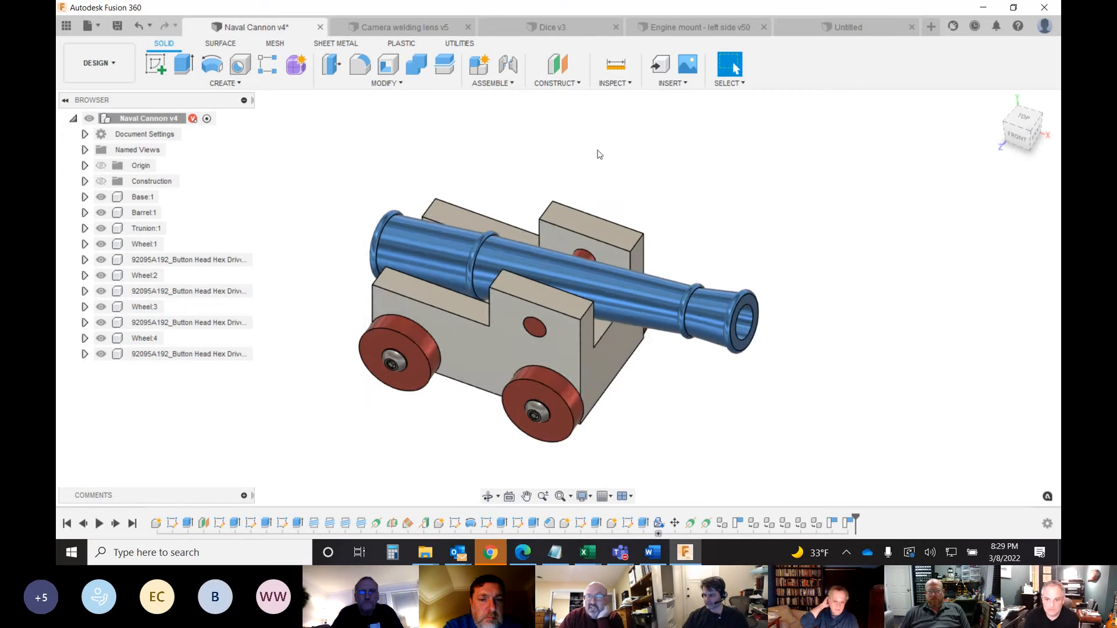
scroll(536, 329, up, 2)
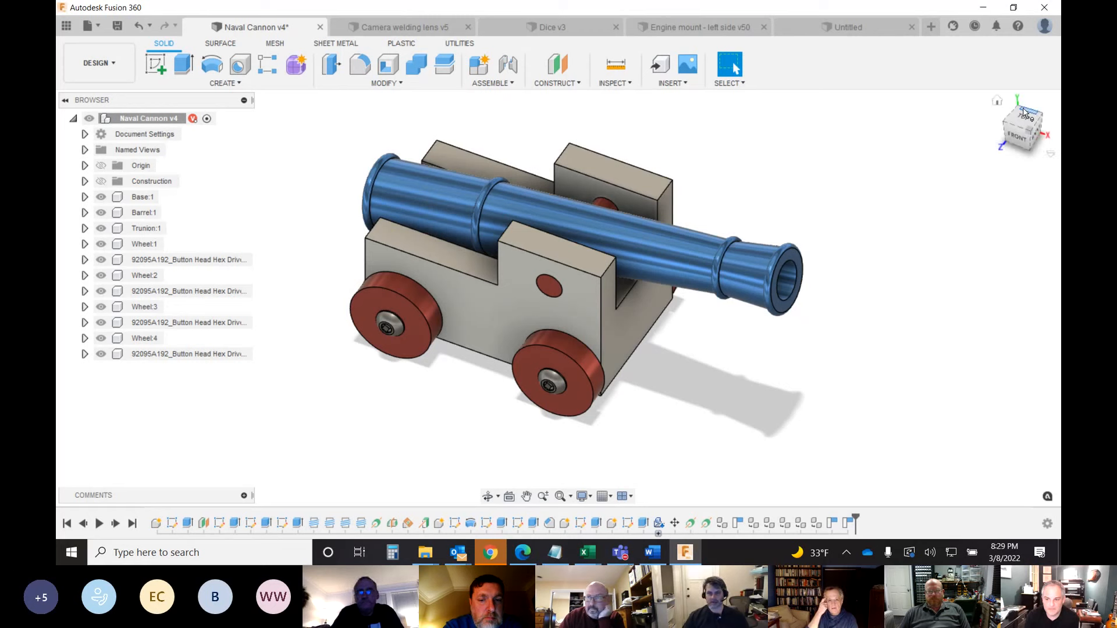
click(998, 102)
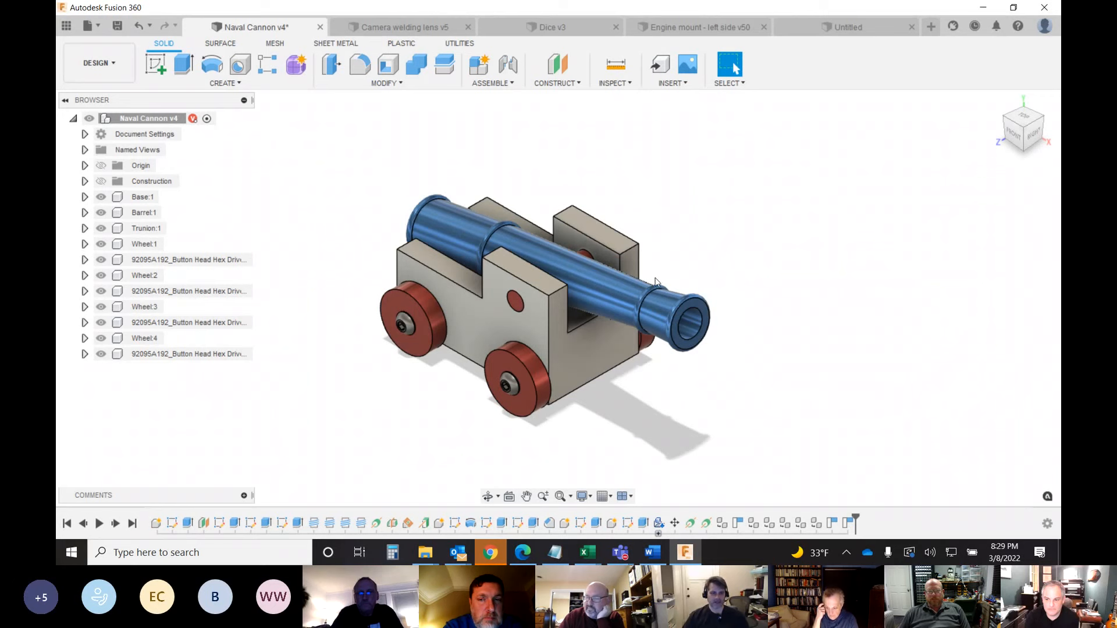
scroll(600, 236, up, 3)
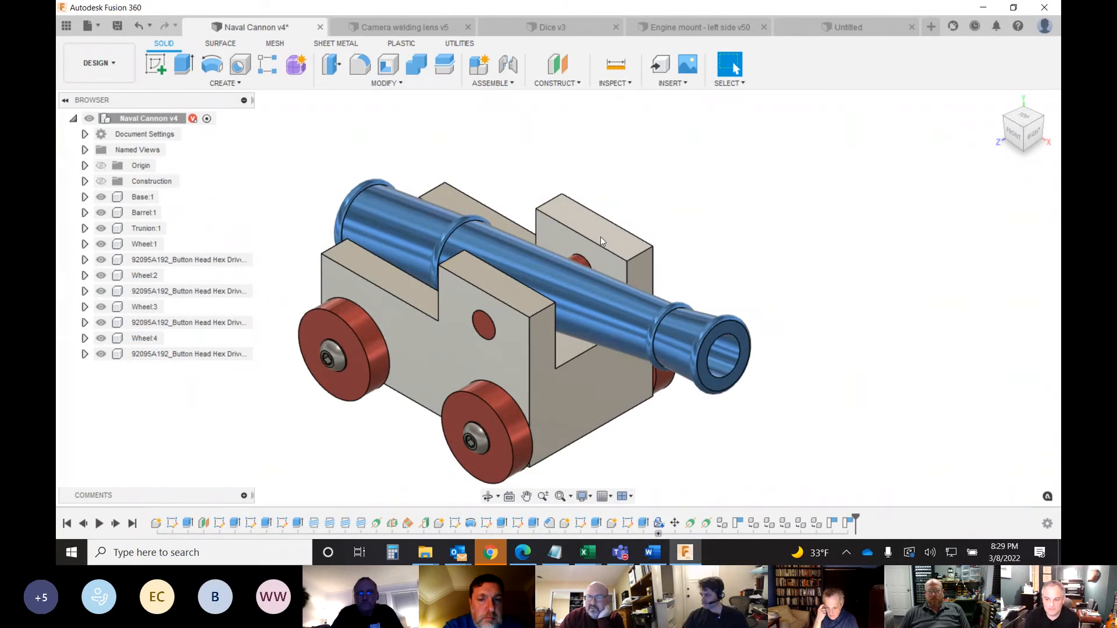
- Examine the cannon assembly at different distances and from a slightly turned angle, with the model shifted clear of its shadow area
scroll(599, 236, down, 2)
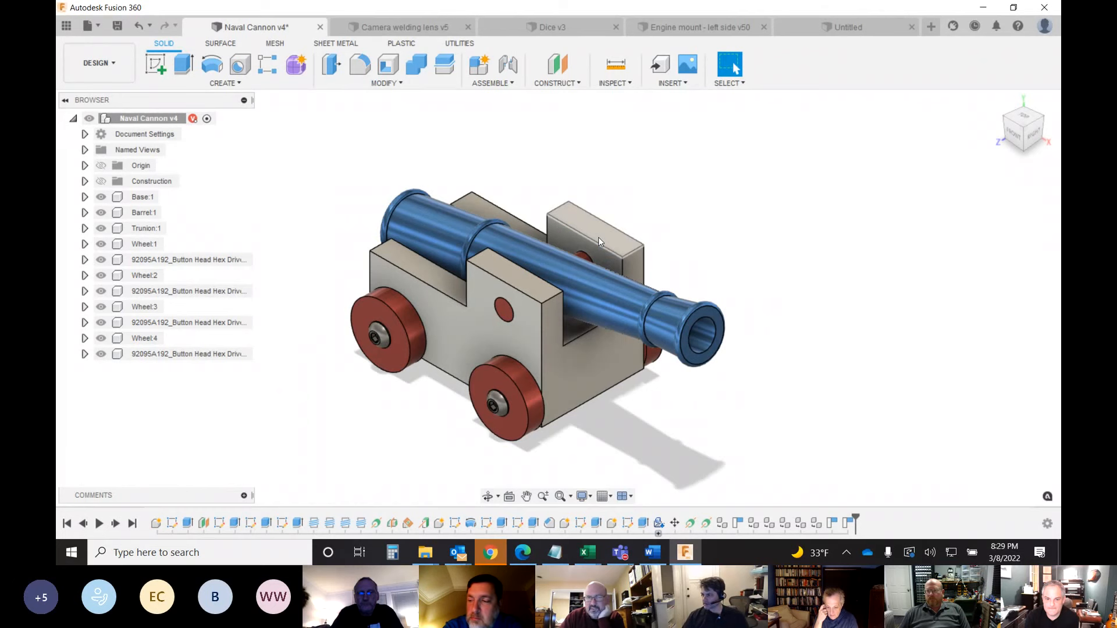
scroll(599, 240, up, 2)
scroll(598, 236, down, 1)
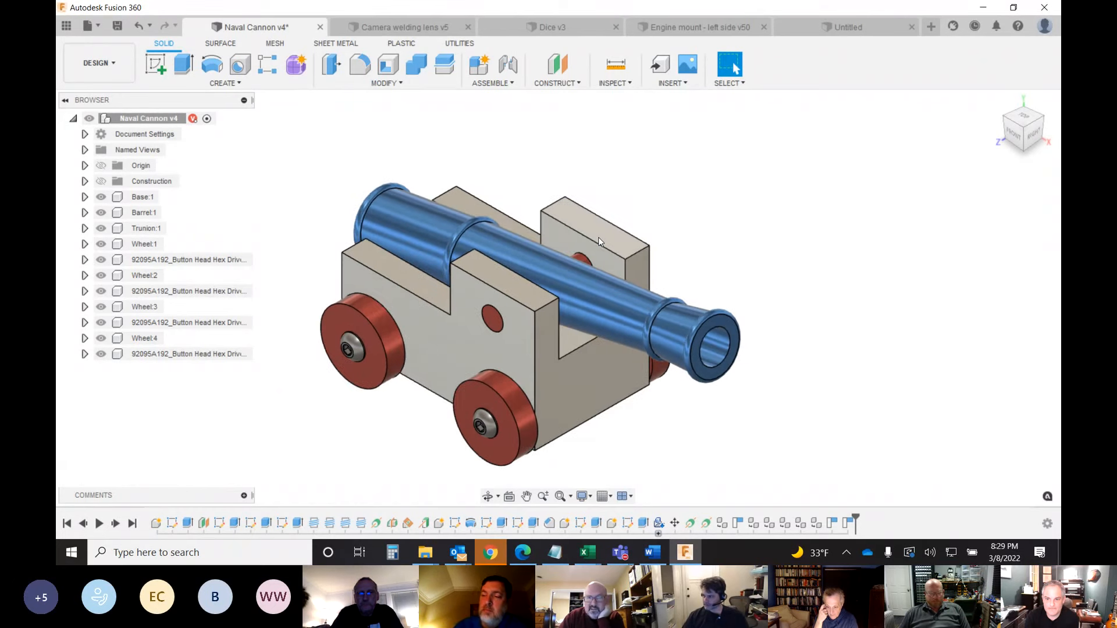
scroll(500, 284, down, 1)
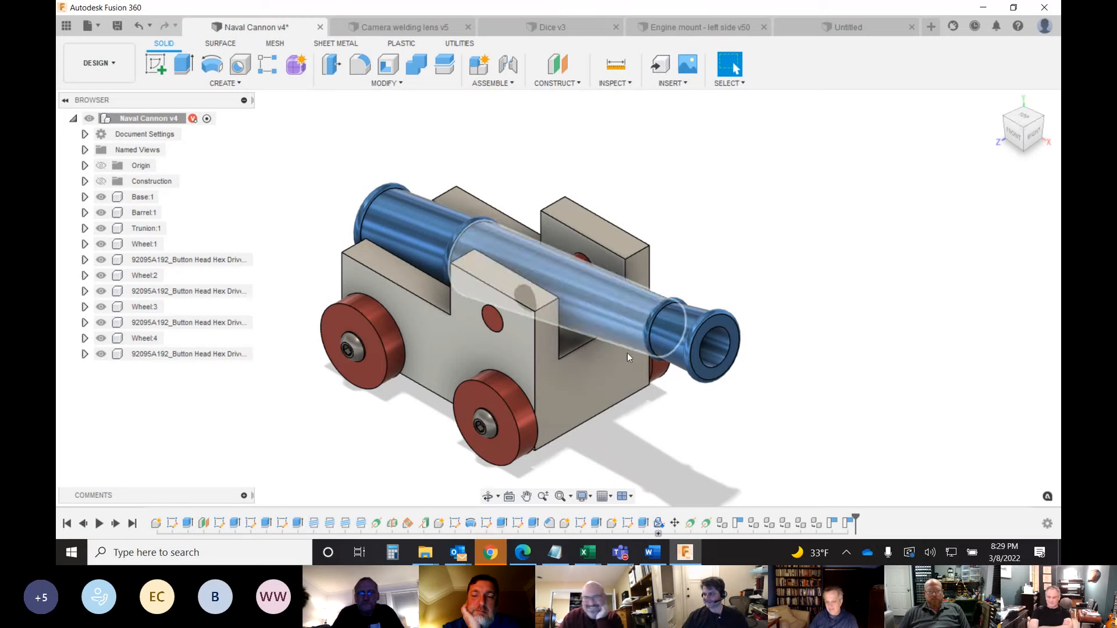
drag(1008, 145, 1037, 133)
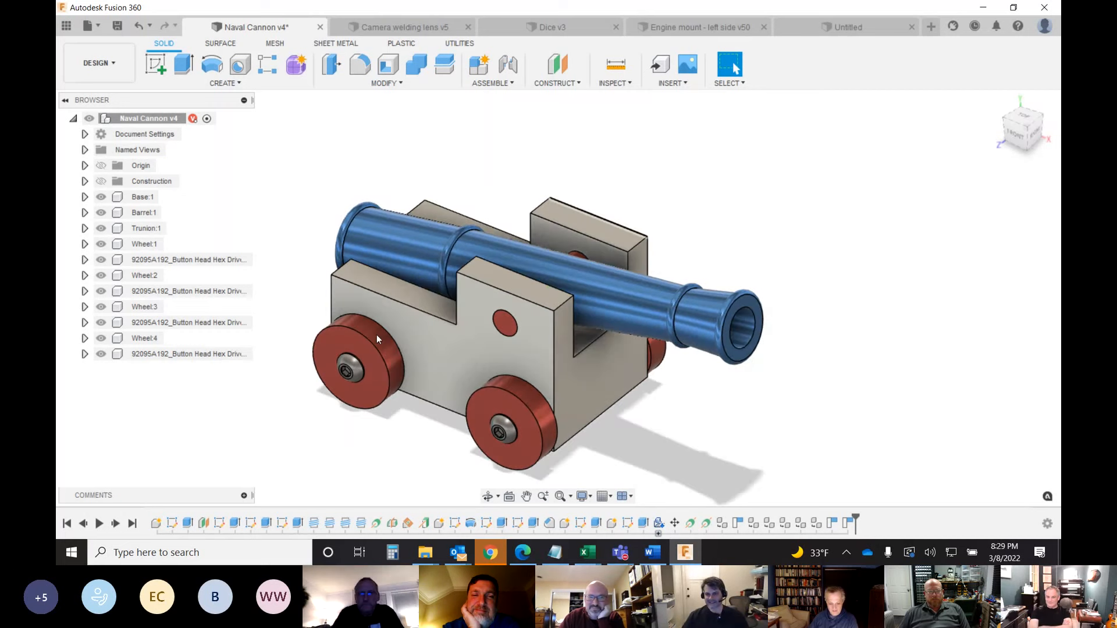
click(526, 496)
drag(467, 373, 523, 328)
key(Escape)
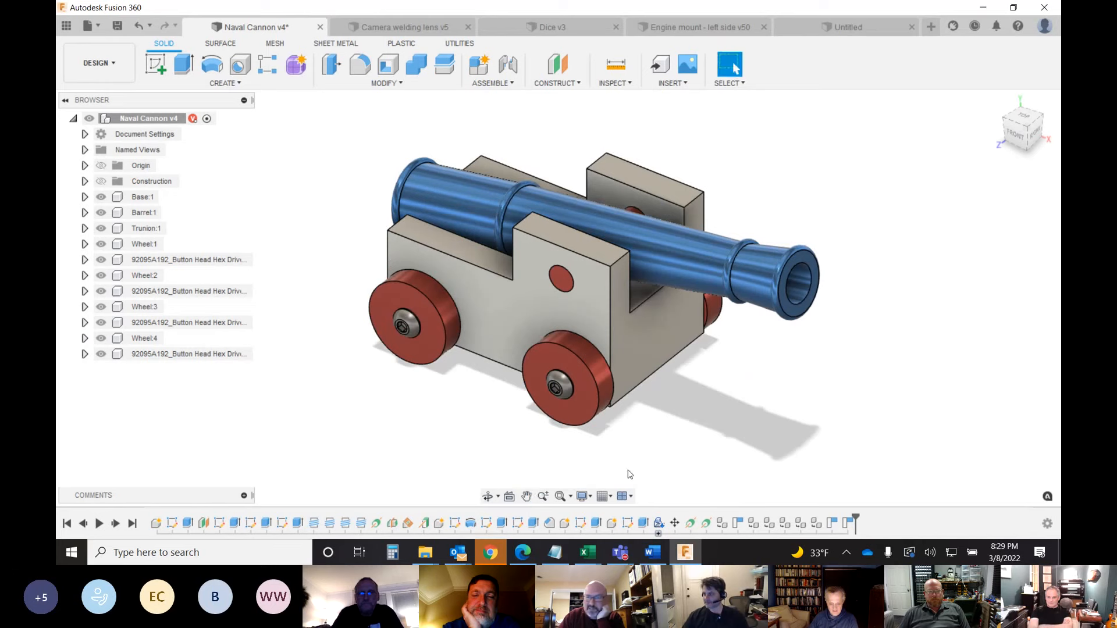
- Roll the Naval Cannon timeline back to its beginning, show the Origin, and step forward to the Base:1 creation and back
drag(855, 516, 150, 521)
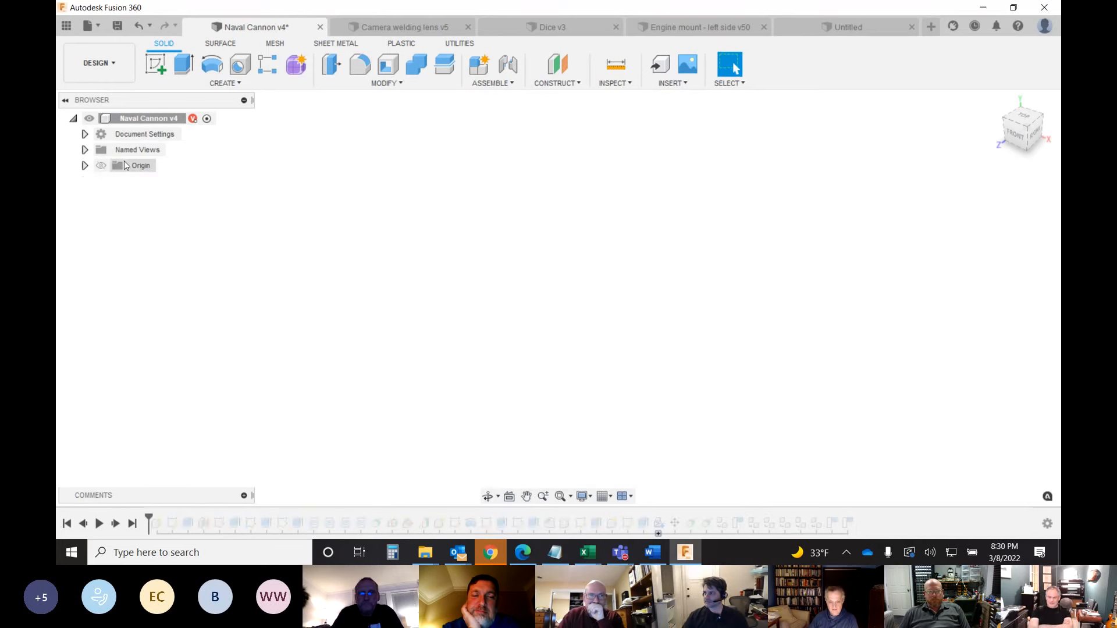
click(100, 165)
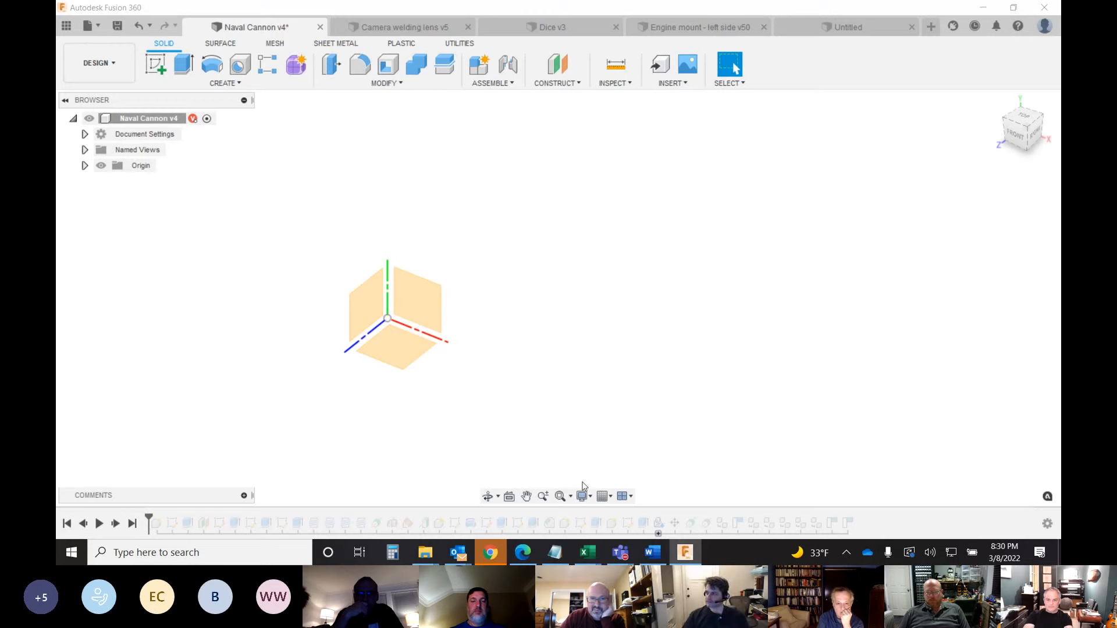
click(115, 524)
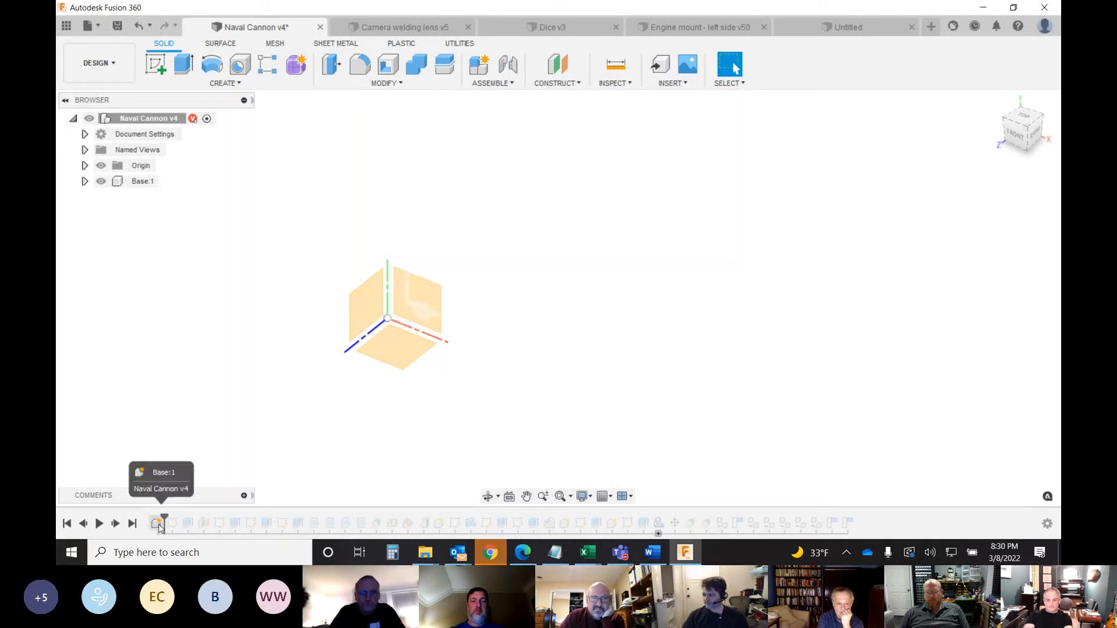
click(84, 524)
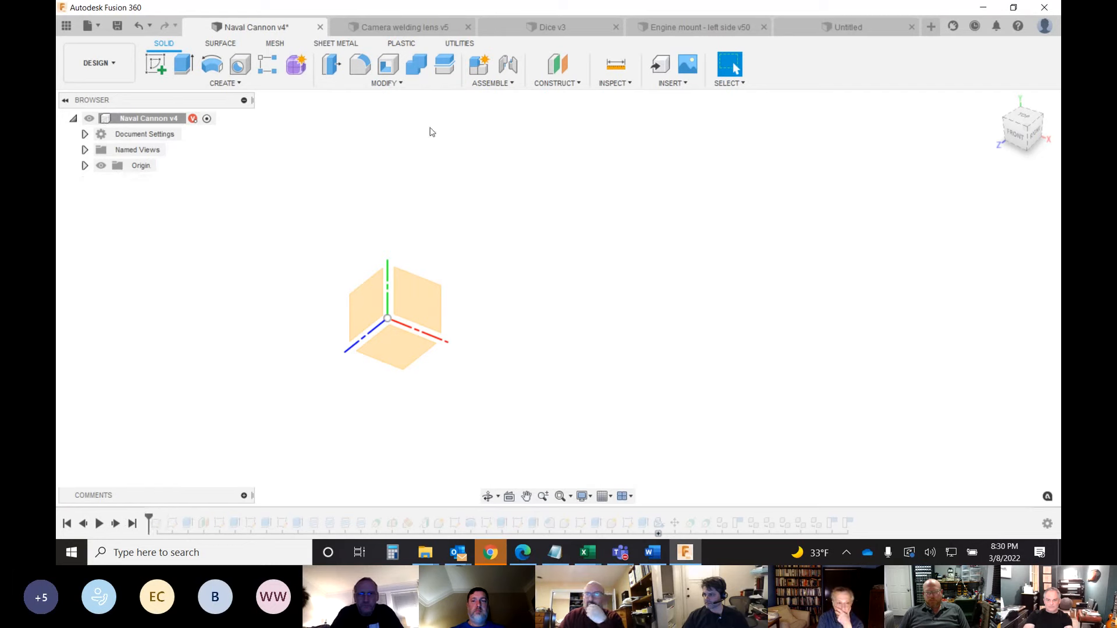
- In the Untitled design, sketch a two-point rectangle of about 94 by 49 mm around the origin on the front plane and finish the sketch
click(817, 29)
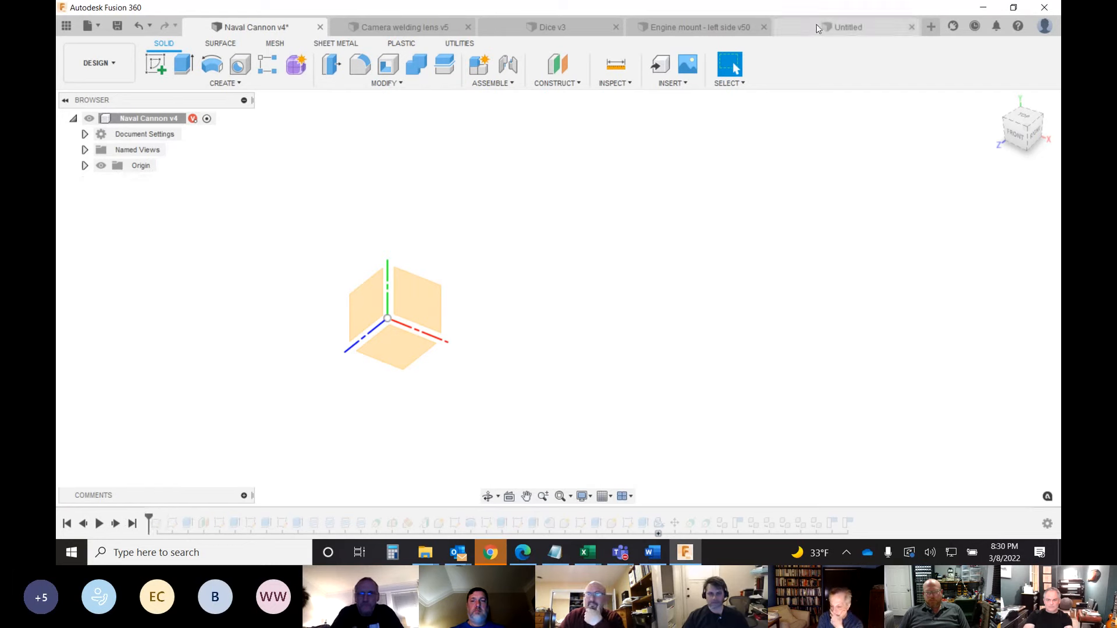
click(153, 64)
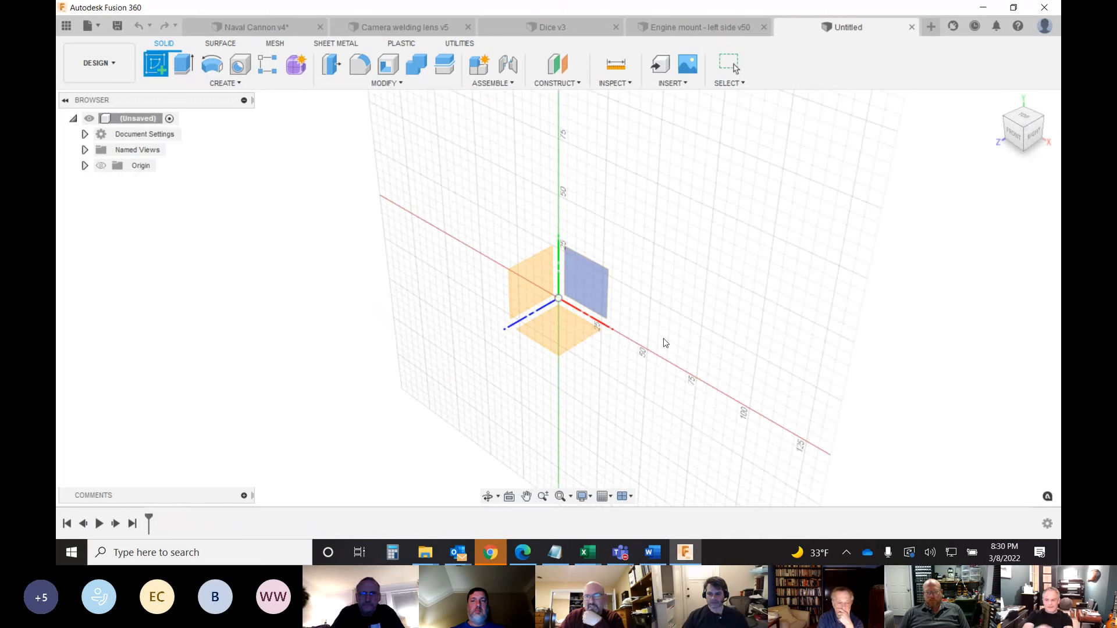
click(589, 284)
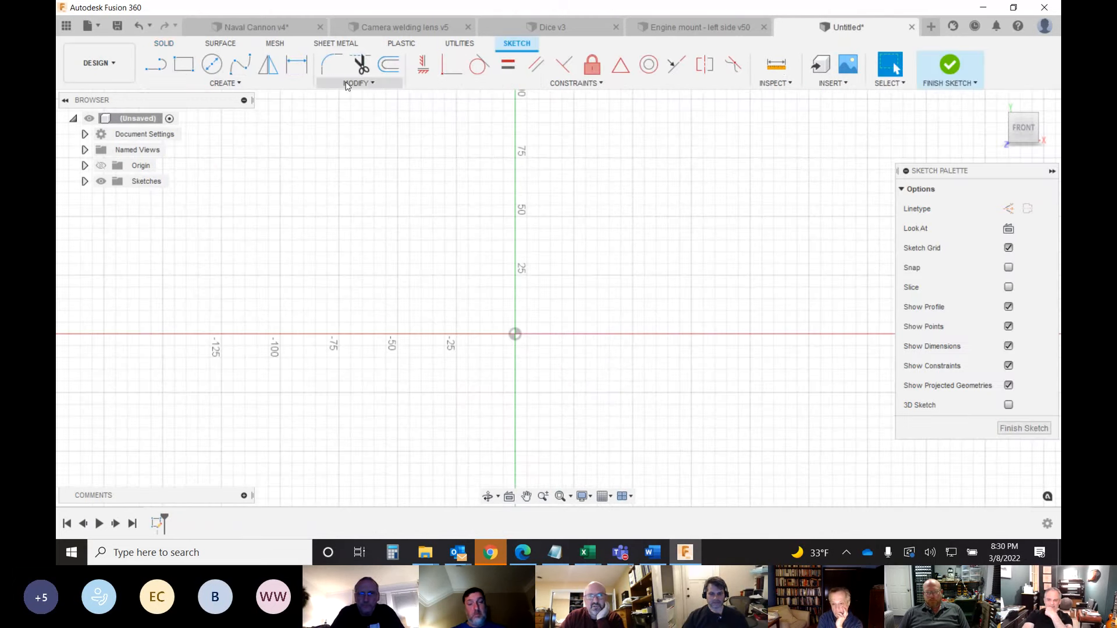
click(184, 64)
click(480, 290)
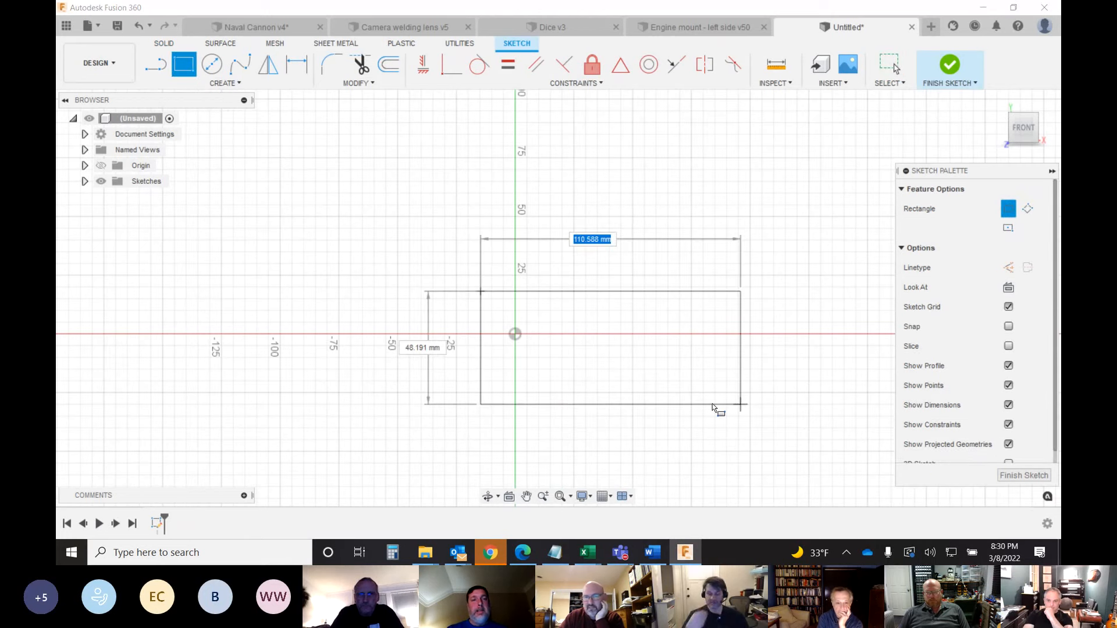
click(701, 405)
click(1018, 474)
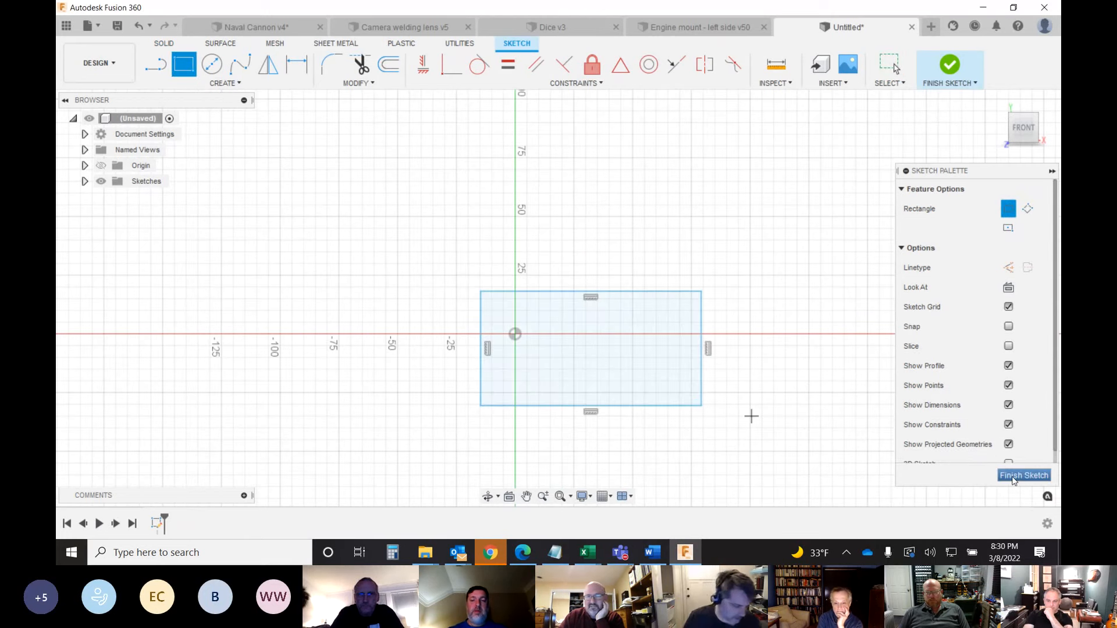
- Extrude the rectangle profile 45 mm to one side as a new body
click(184, 64)
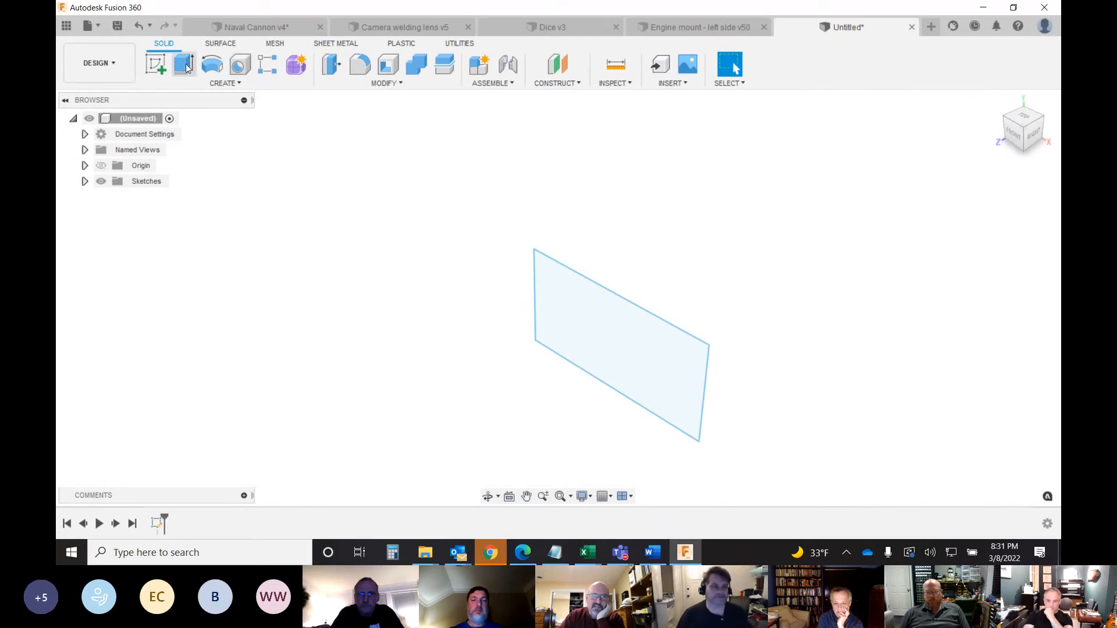
click(567, 325)
drag(515, 392, 488, 409)
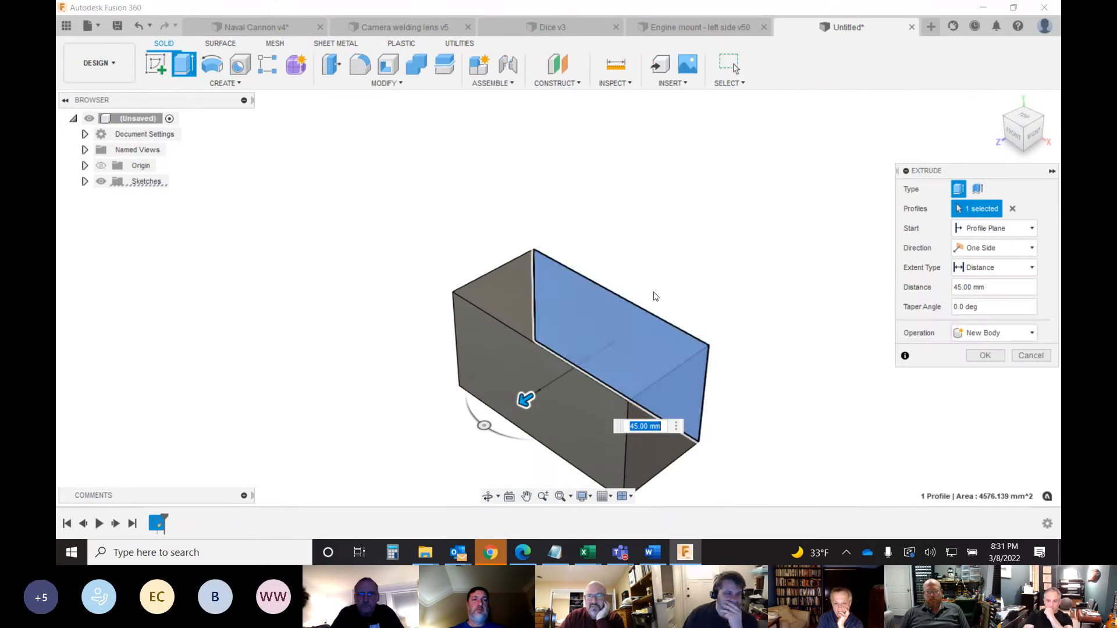
click(983, 357)
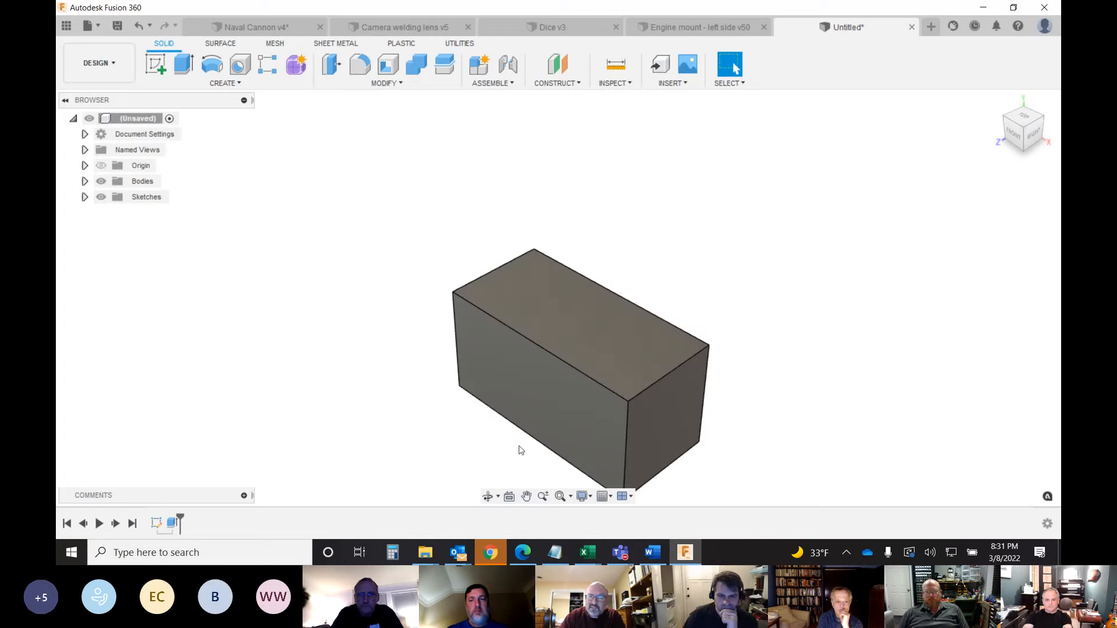
- Center the block in view and look up the New Component command for the unsaved top-level design without running it
click(526, 496)
drag(548, 387, 531, 303)
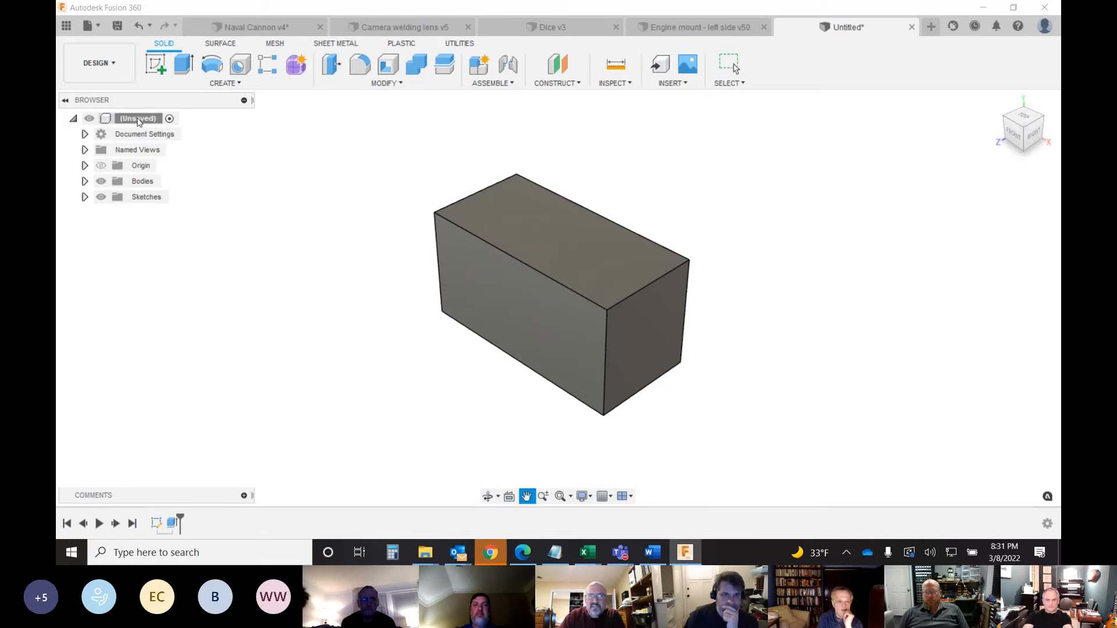
key(Escape)
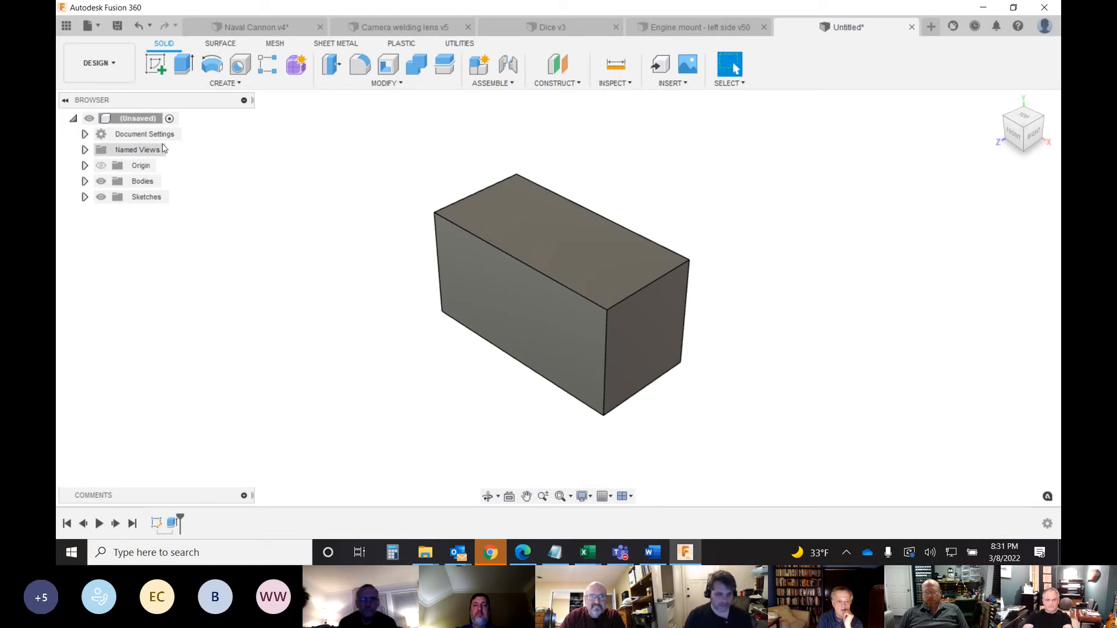
right_click(141, 121)
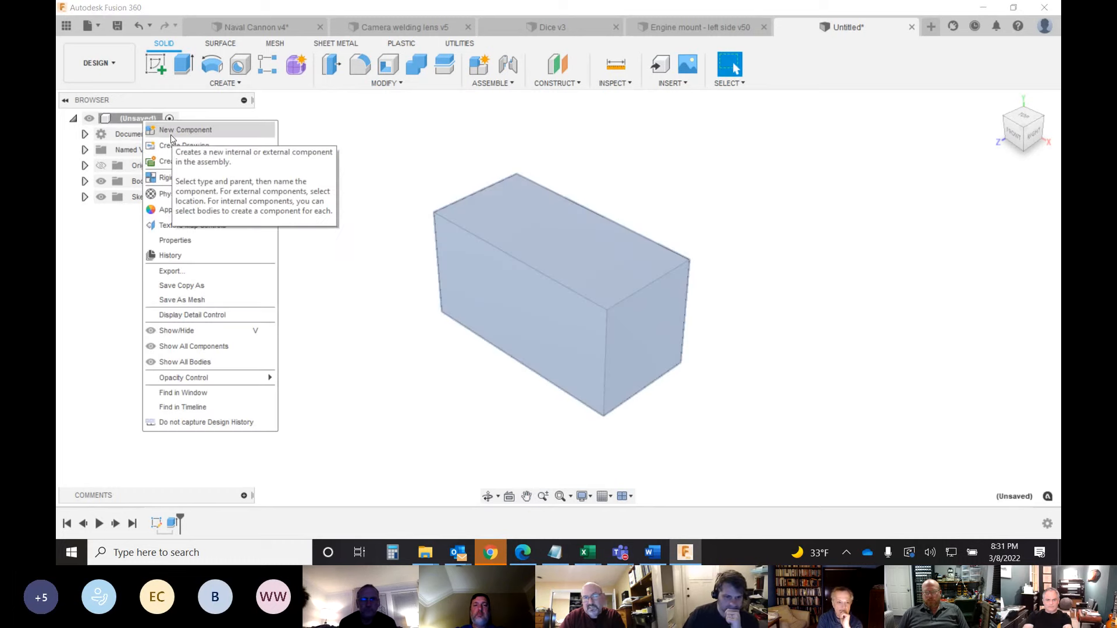
click(429, 155)
- Return to the Naval Cannon design, advance the timeline past the Base:1 component and its first sketch, and open that sketch for editing
click(269, 26)
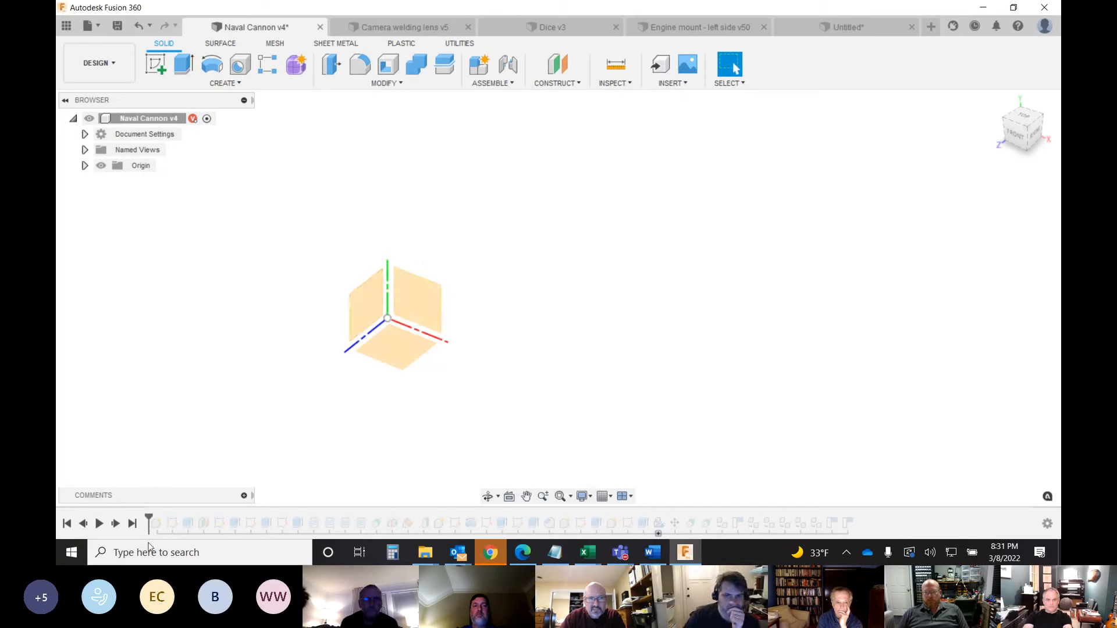
click(116, 524)
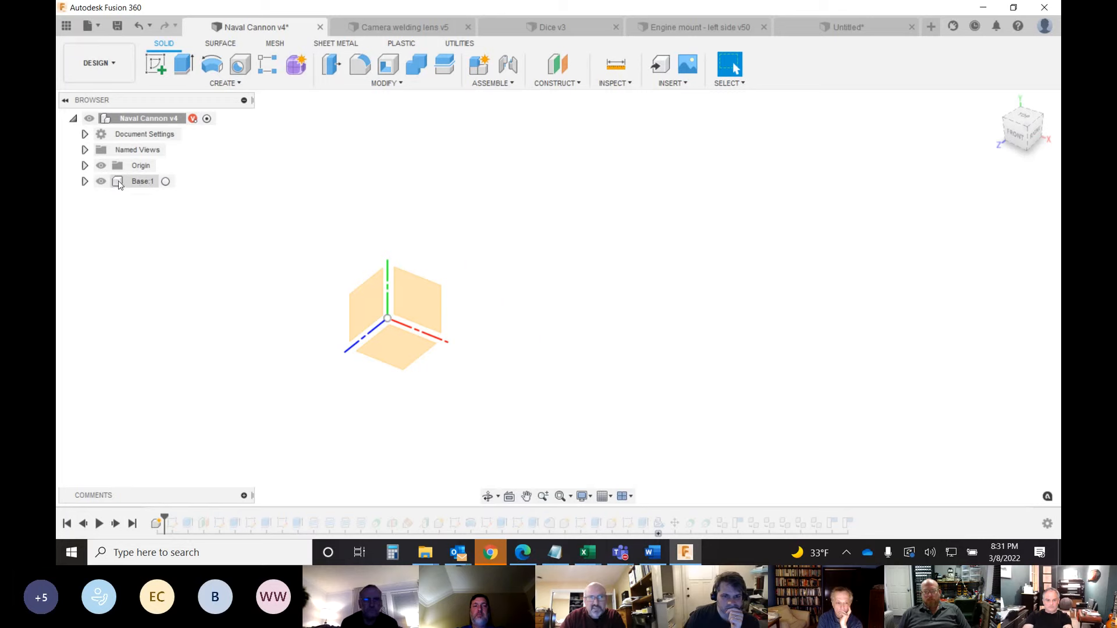
click(116, 524)
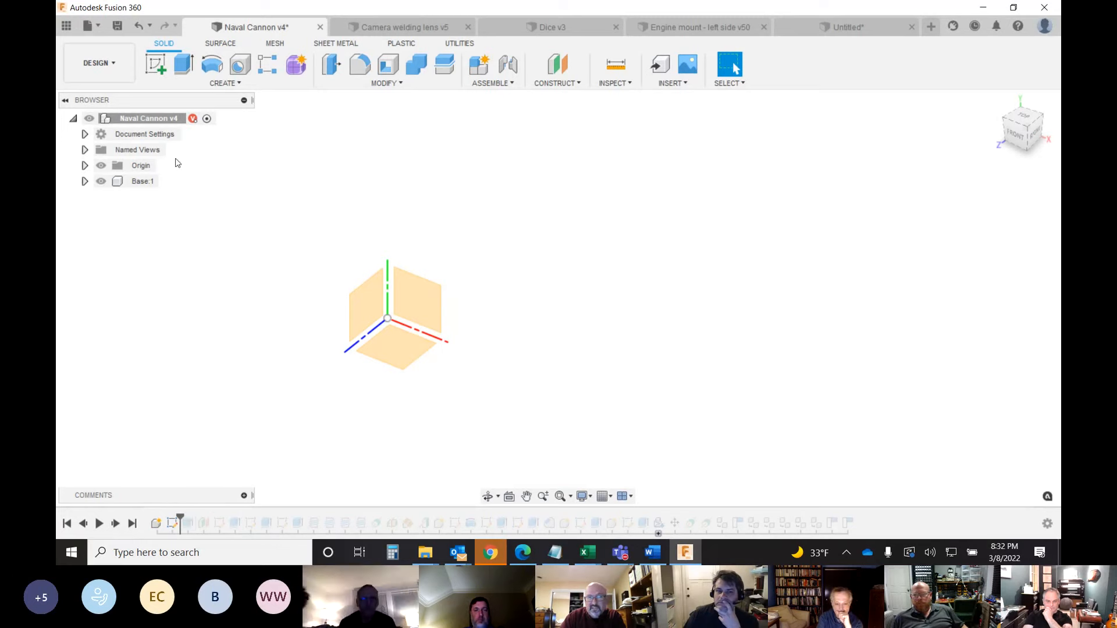
double_click(172, 524)
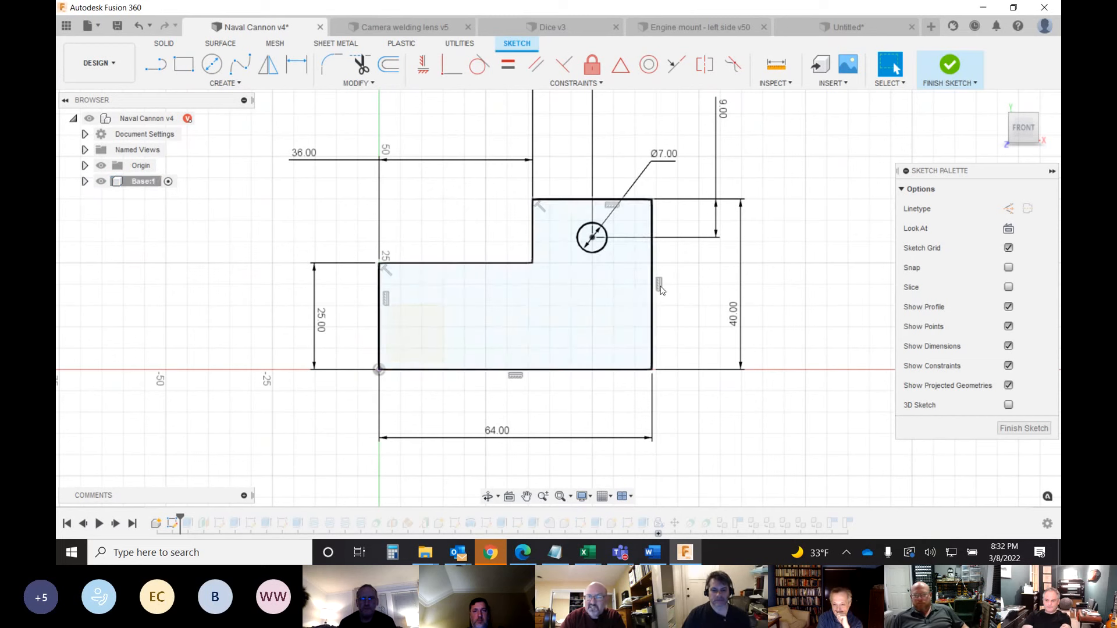
- Examine the base sketch's profile, dimensions, constraints and anchoring at the origin, both at an angle and face-on from the front
scroll(660, 289, down, 3)
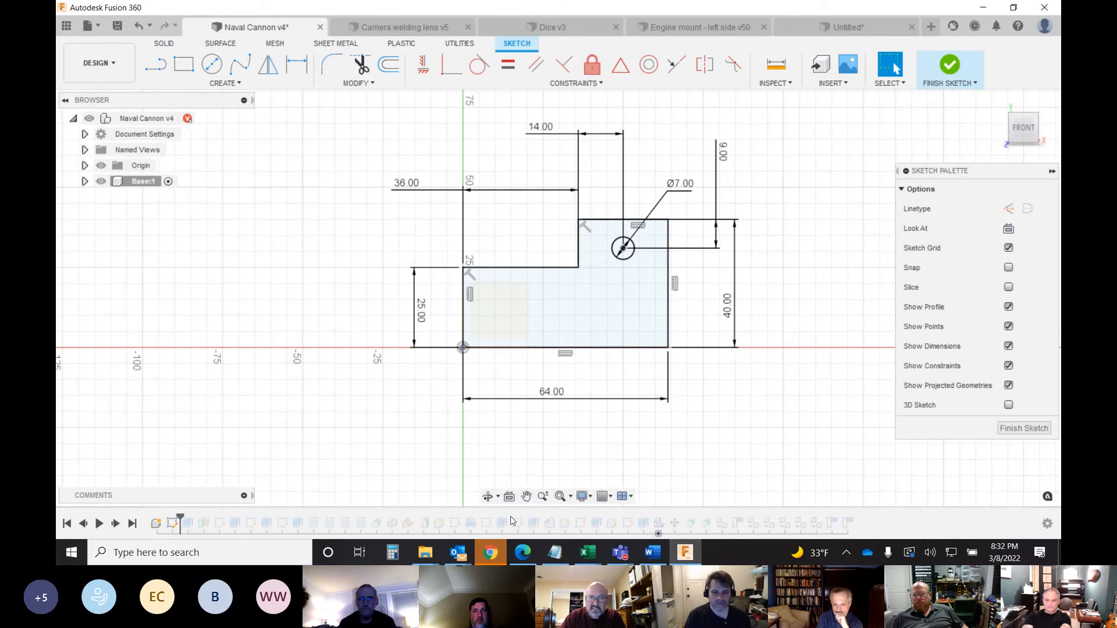
click(527, 497)
drag(563, 239, 459, 271)
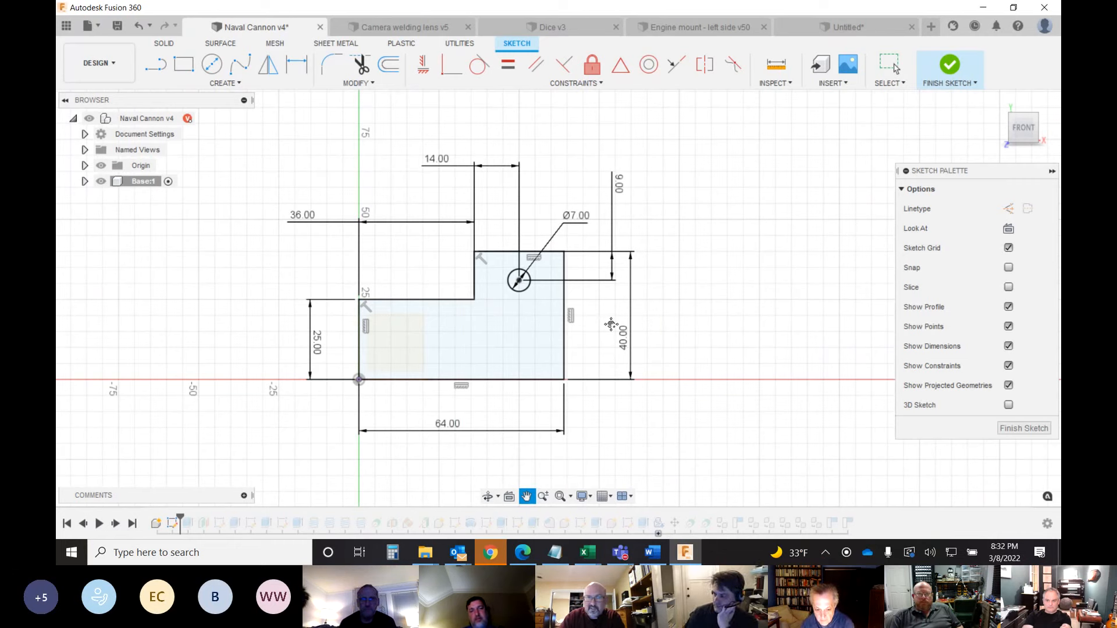
key(Escape)
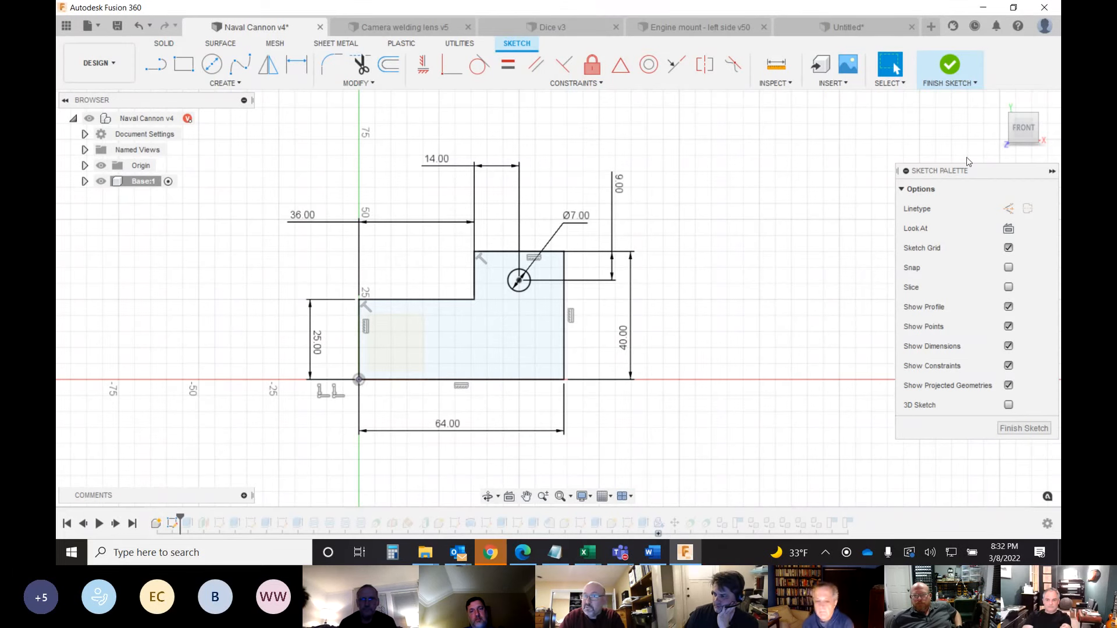
mouse_move(818, 324)
shift+middle_down()
mouse_move(669, 326)
mouse_move(862, 297)
shift+middle_up()
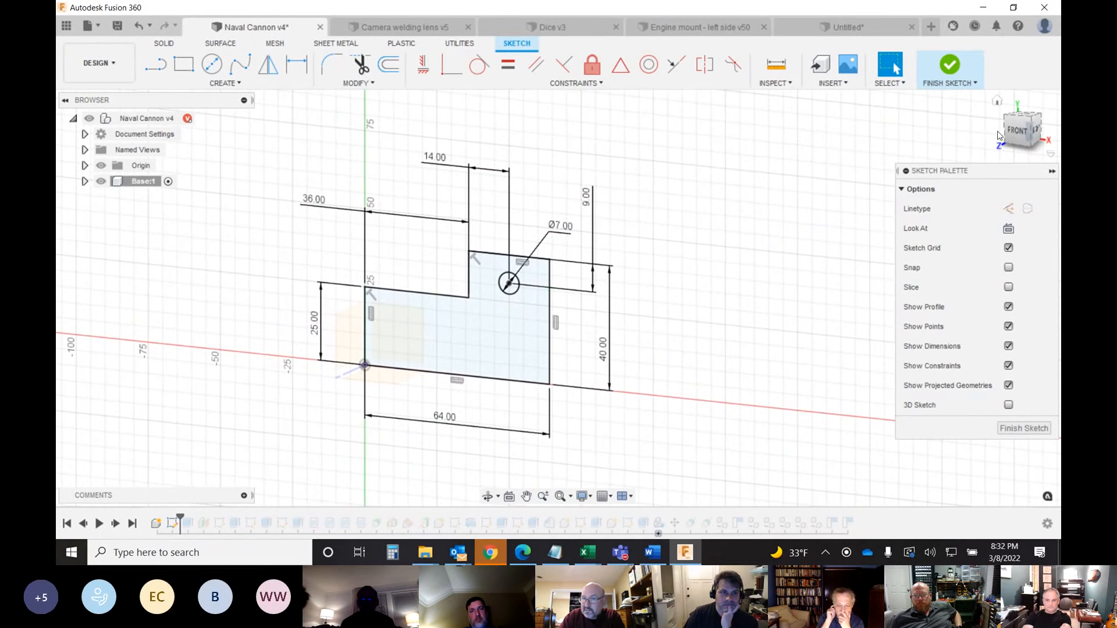
click(1017, 135)
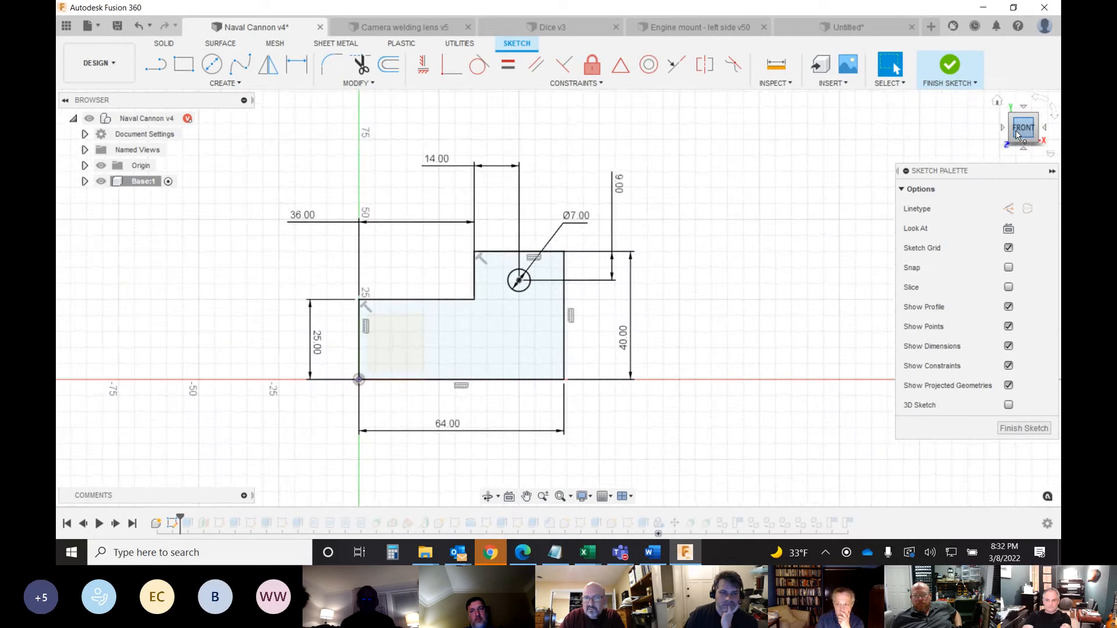
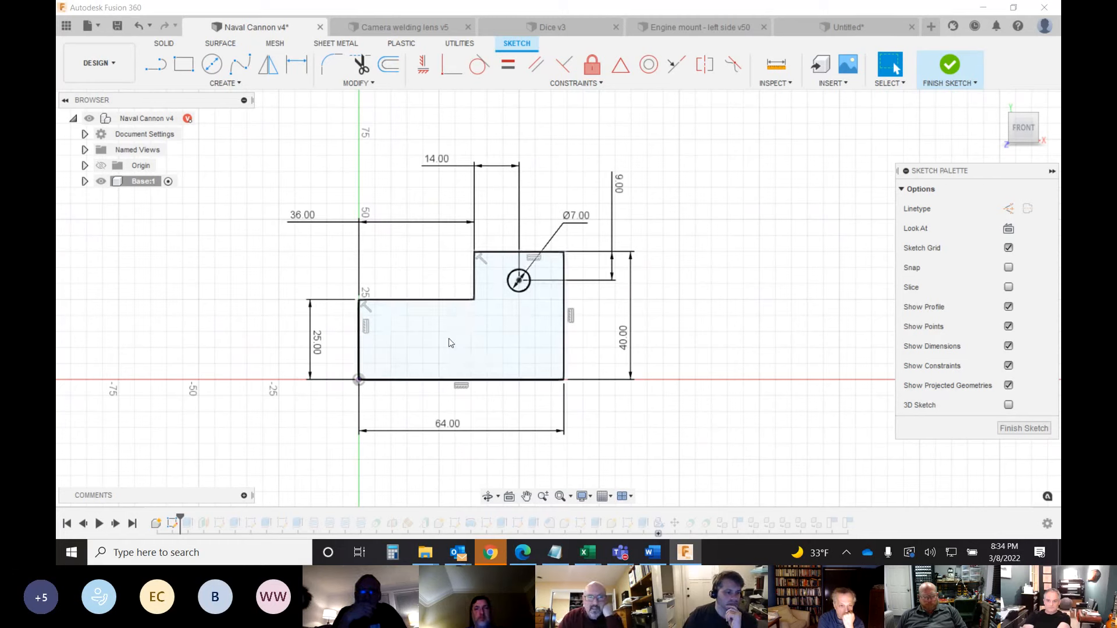
click(556, 379)
click(400, 275)
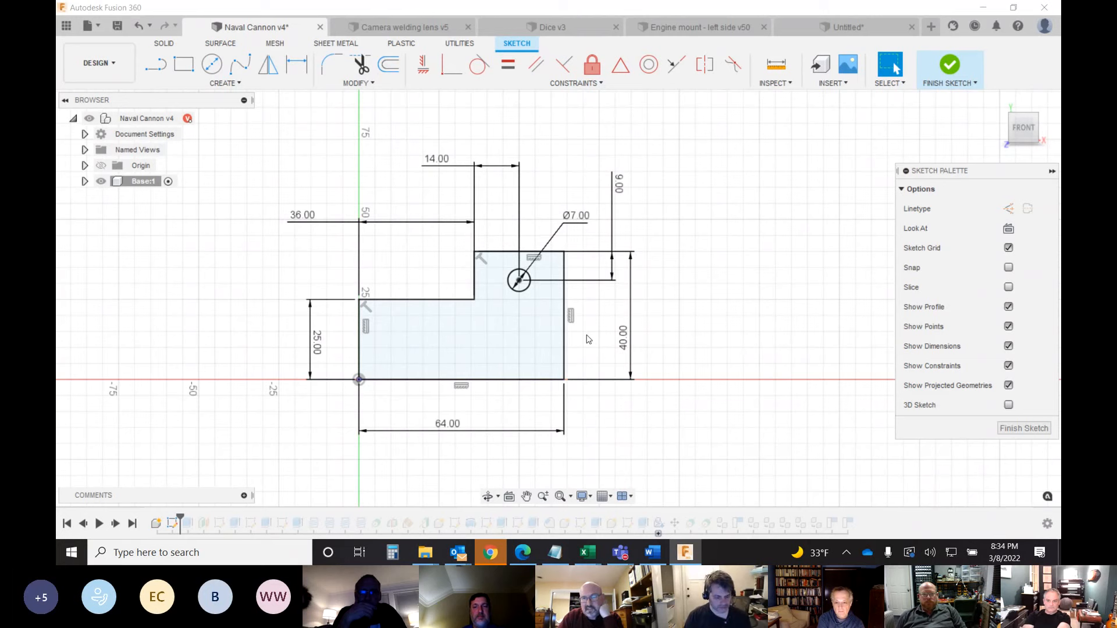
click(358, 380)
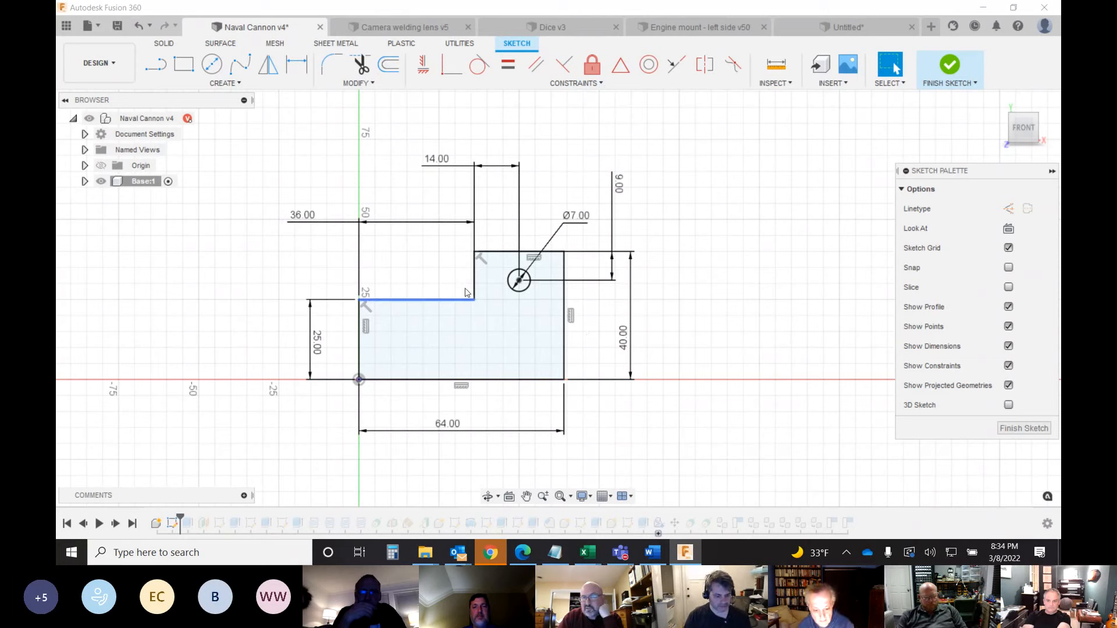
- Delete the base sketch's 40 mm overall height dimension and pull the profile's freed top edge upward, undoing the first attempt
click(629, 326)
key(Delete)
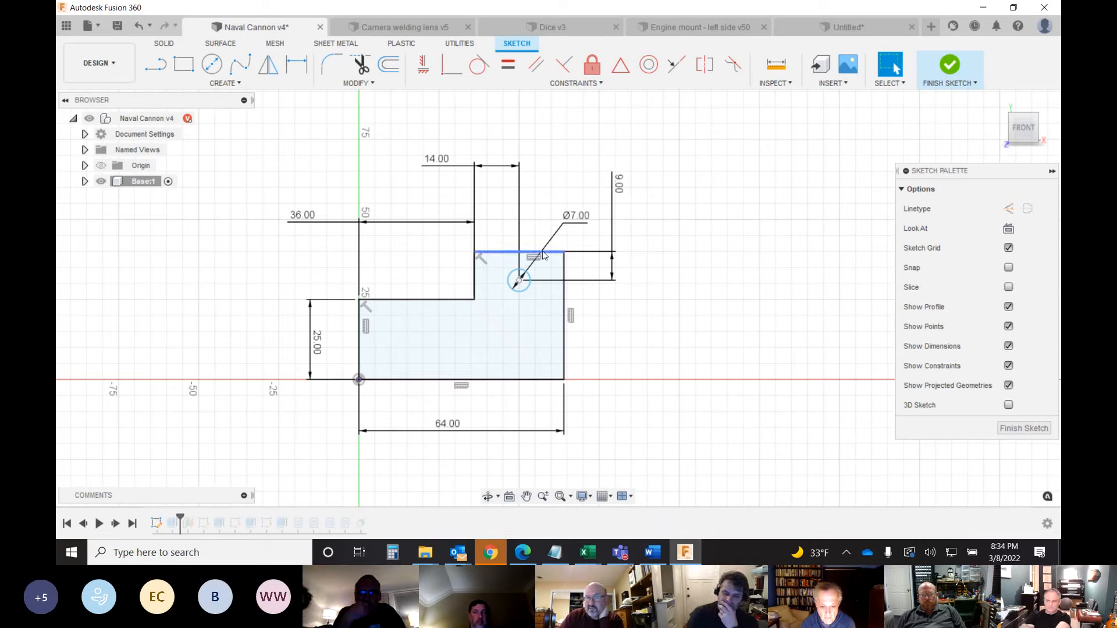
drag(537, 255, 537, 220)
key(ctrl+z)
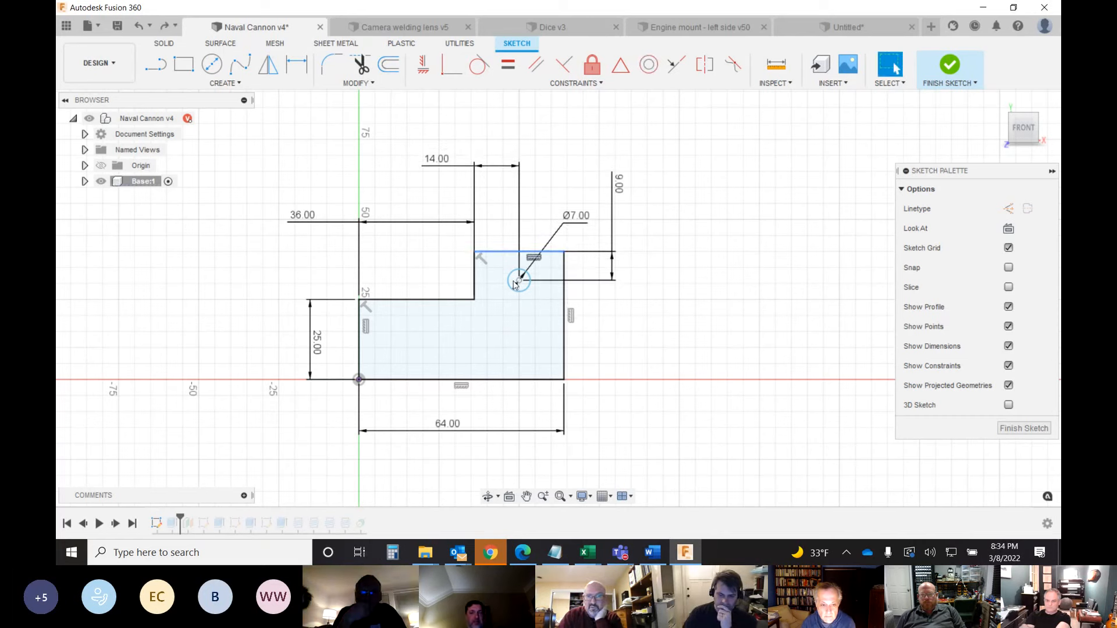
mouse_move(531, 254)
mouse_down()
mouse_move(536, 176)
mouse_move(535, 185)
mouse_up()
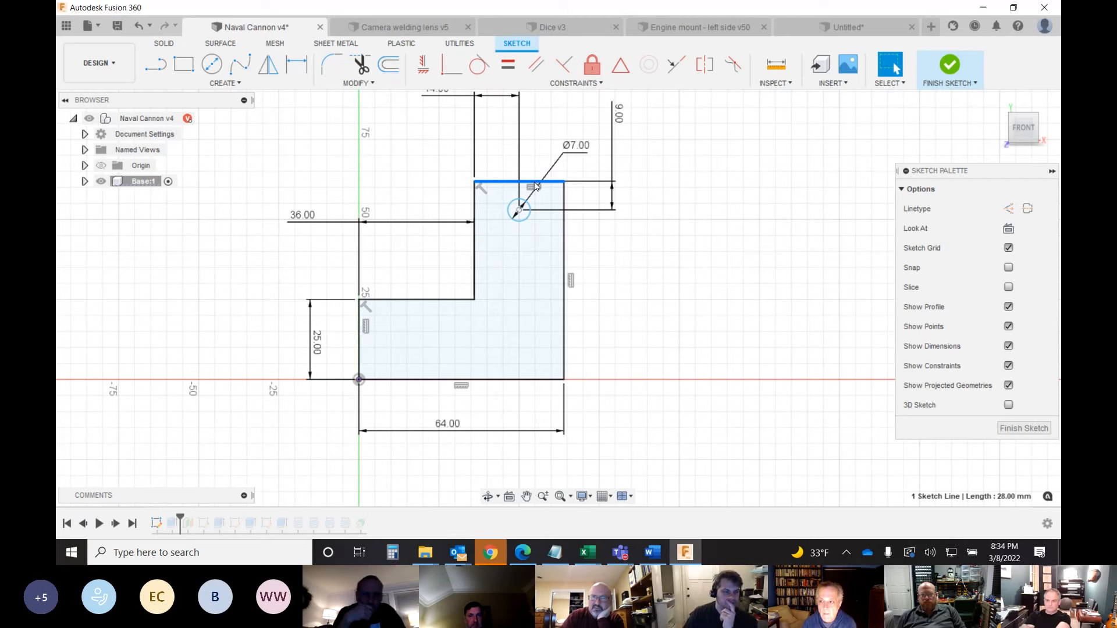
- Undo the top edge's move and dimension the base profile's overall height from bottom to top edge at 42 mm
key(ctrl+z)
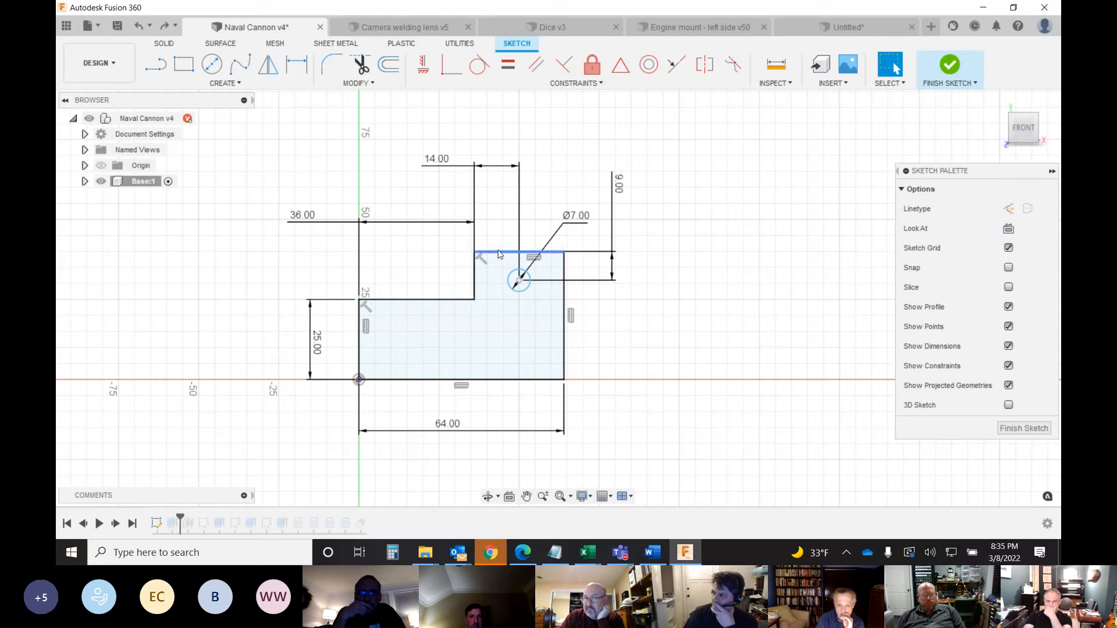
click(523, 282)
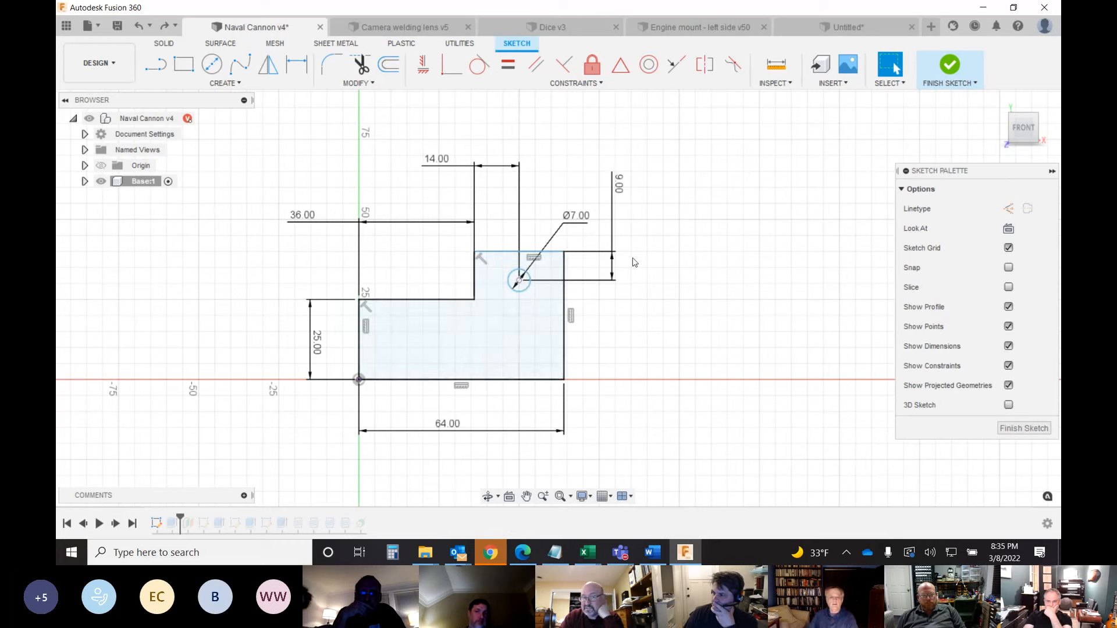
click(297, 69)
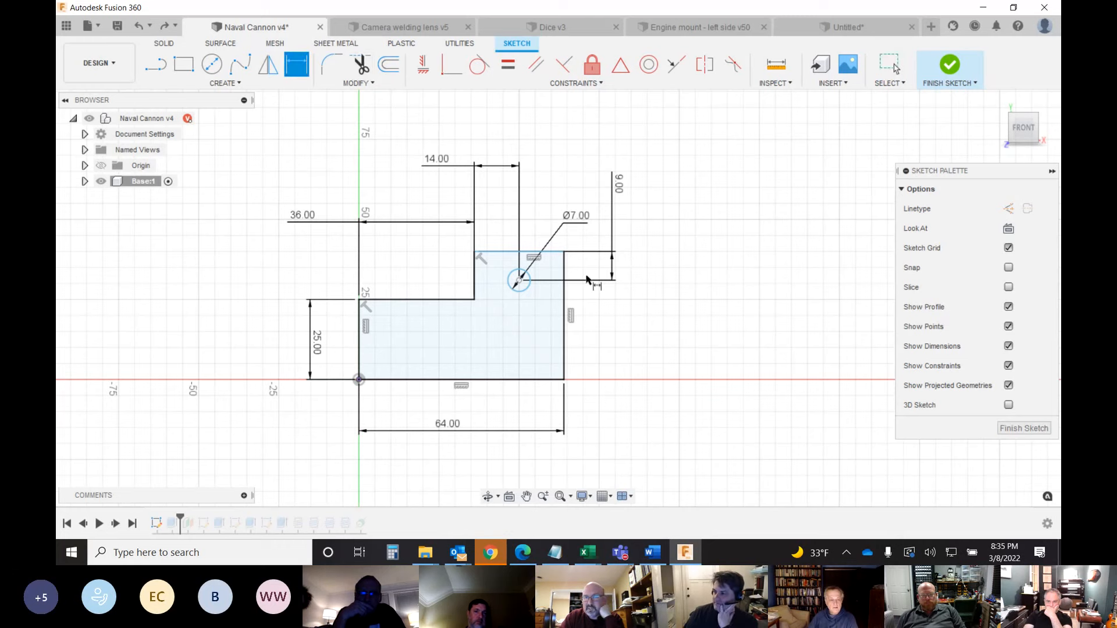
click(550, 254)
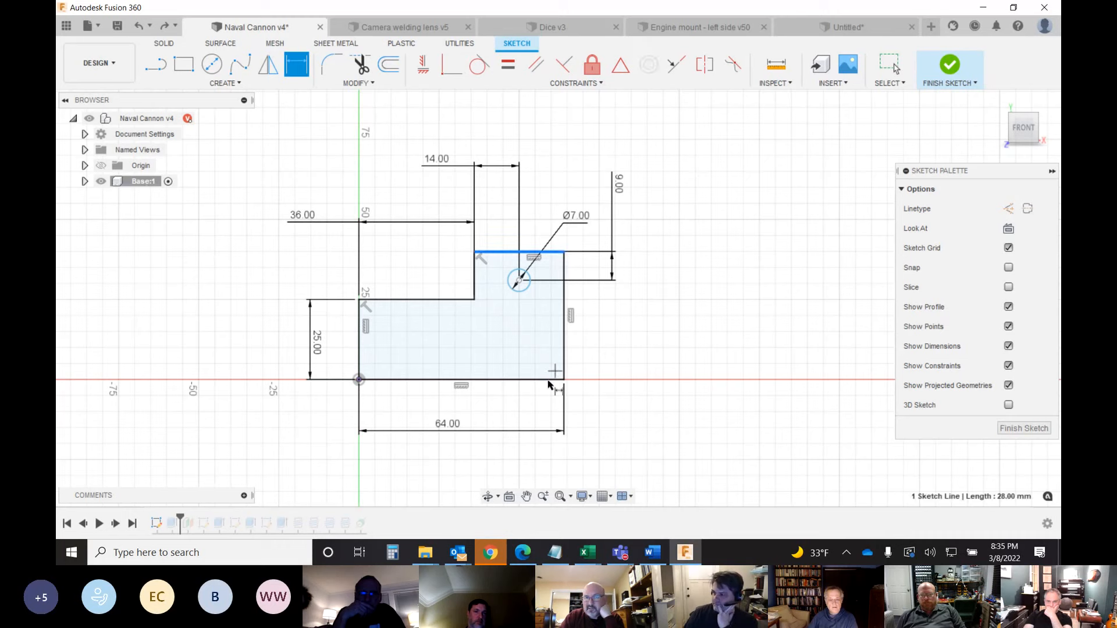
click(550, 380)
click(642, 331)
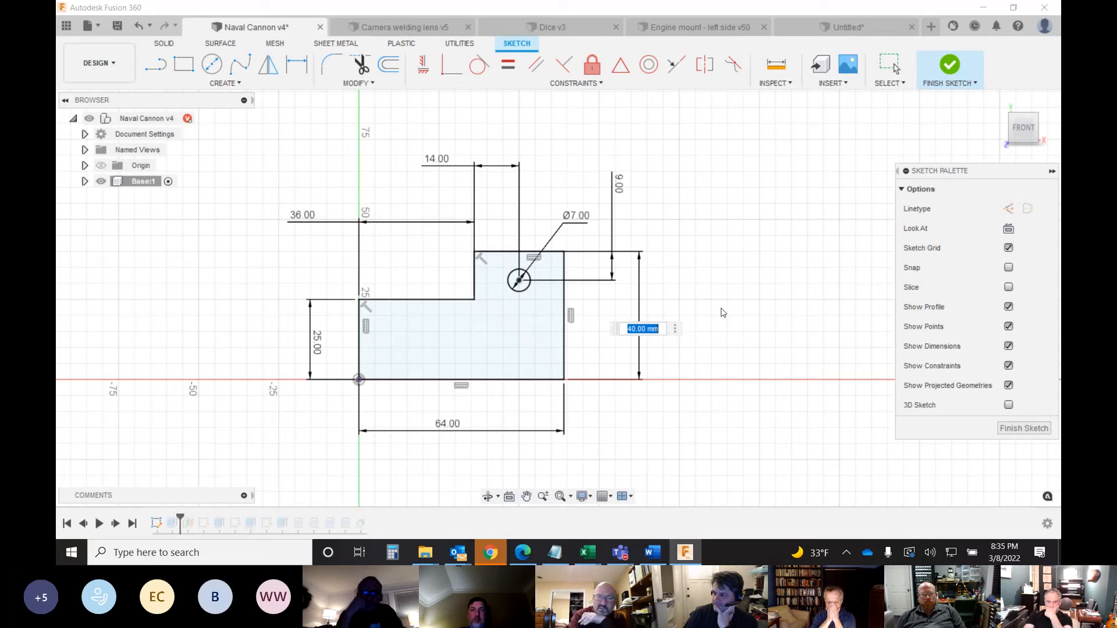
text(42)
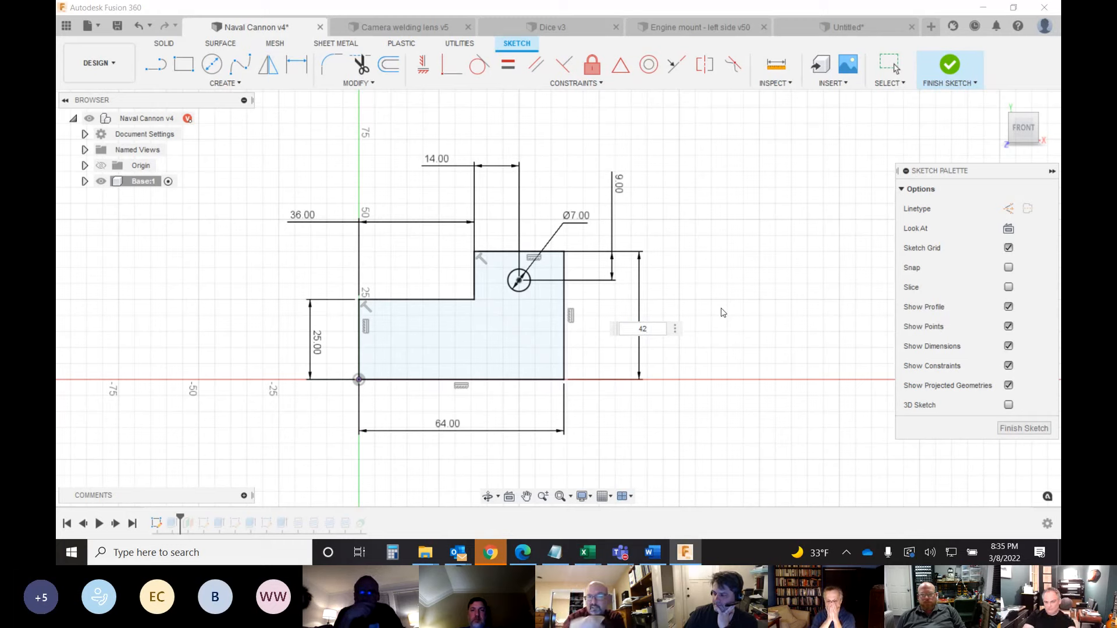
key(Return)
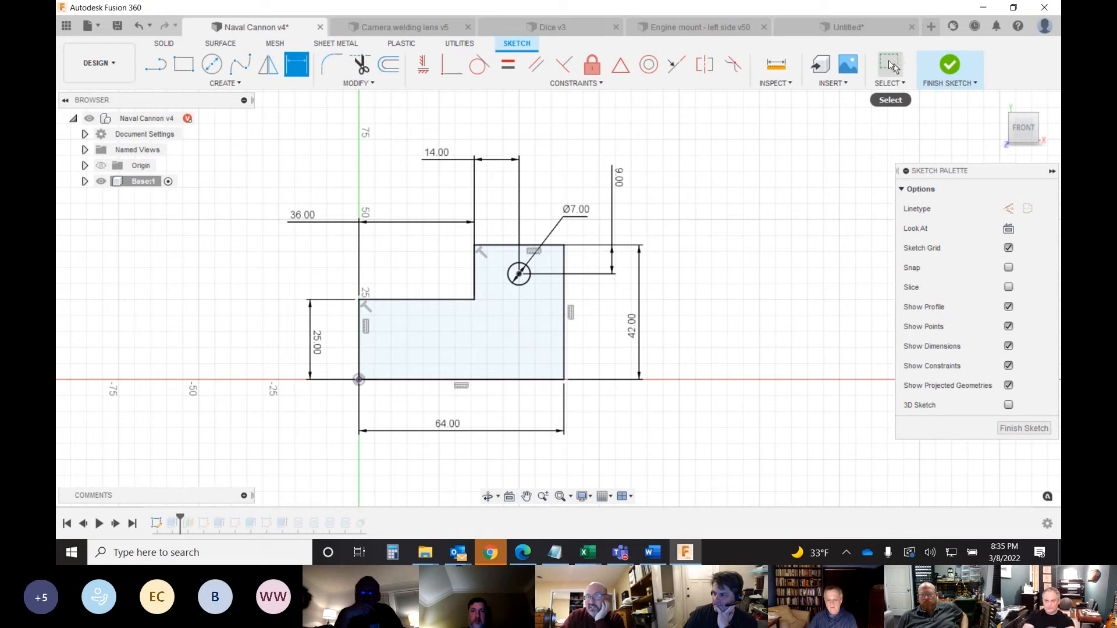
- Set the base profile's overall height dimension to 40 mm
click(890, 66)
click(631, 332)
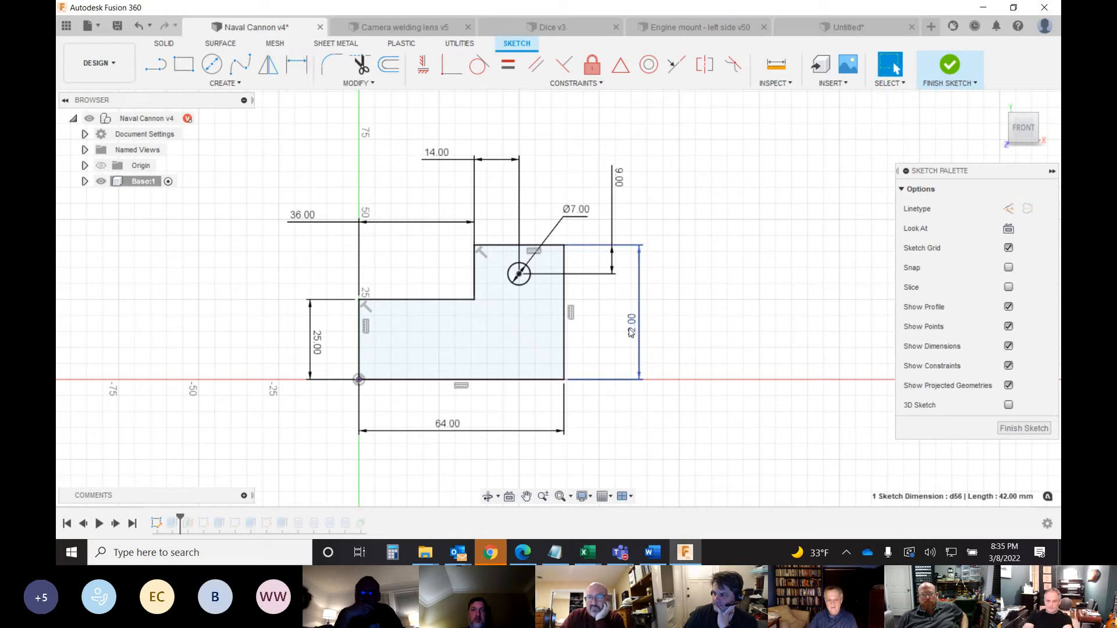
double_click(631, 332)
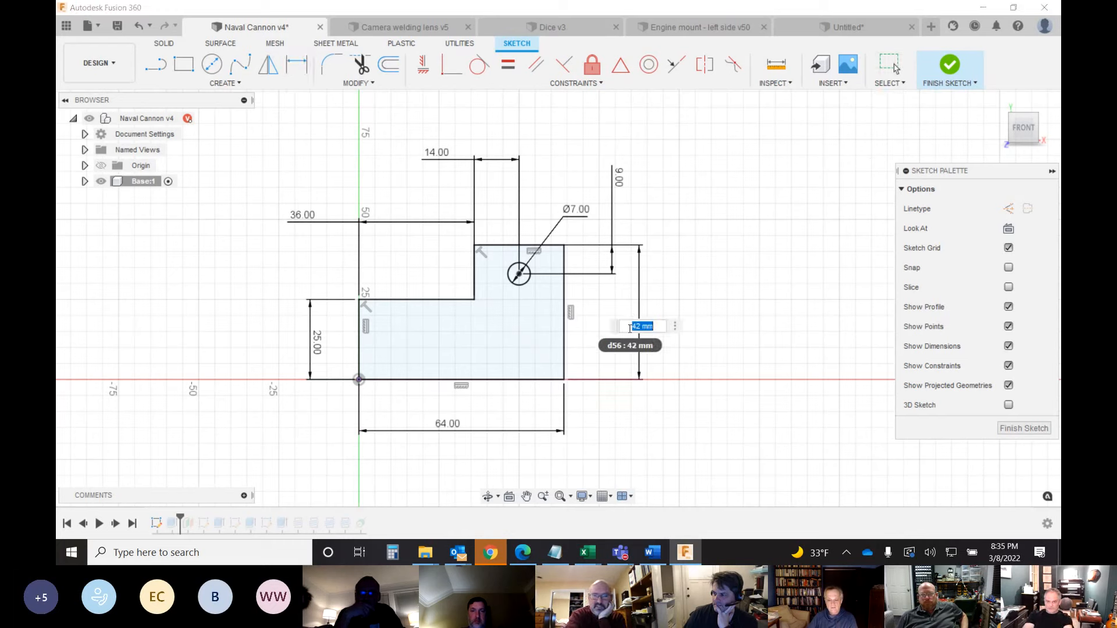
key(Return)
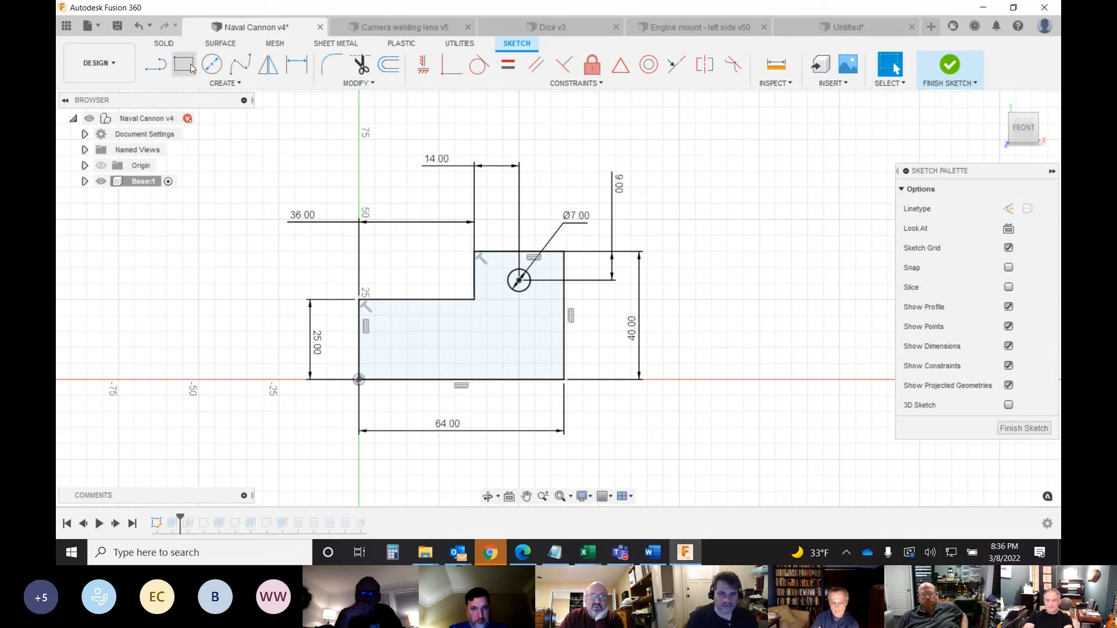
- Sketch a closed, upside-down L-shaped outline with the Line tool in the empty area beside the base profile
click(156, 64)
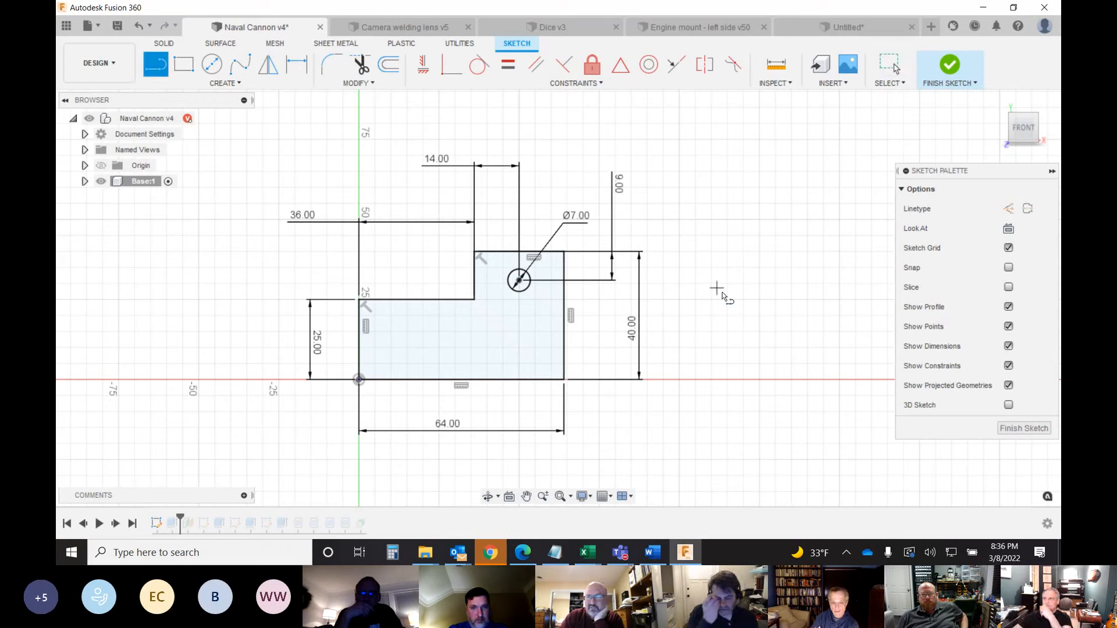
click(722, 292)
click(722, 184)
click(815, 184)
click(815, 232)
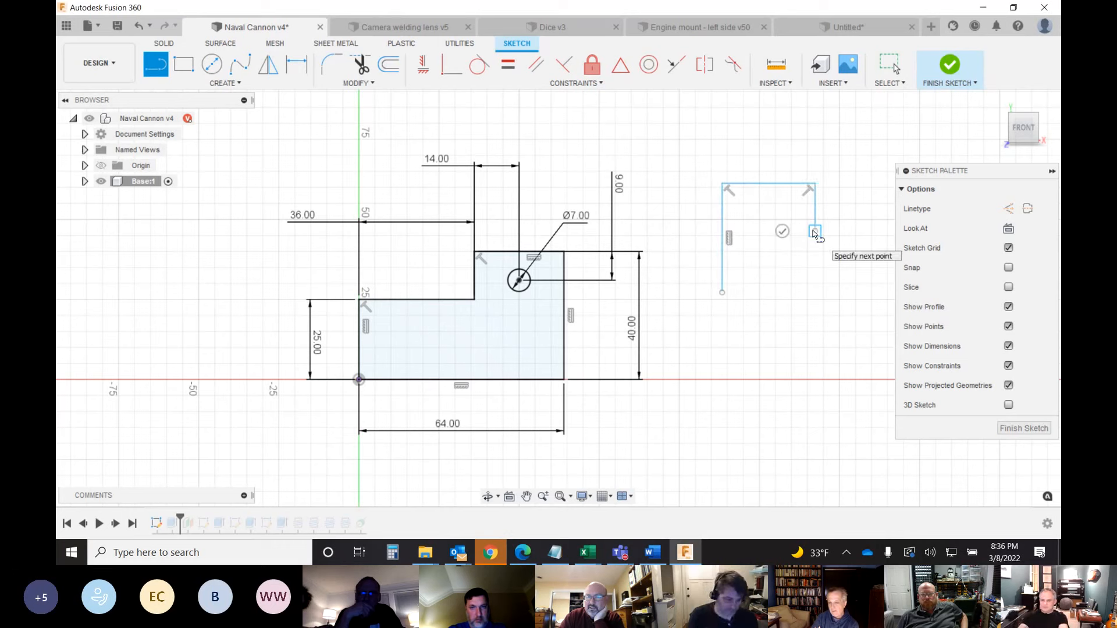
click(768, 231)
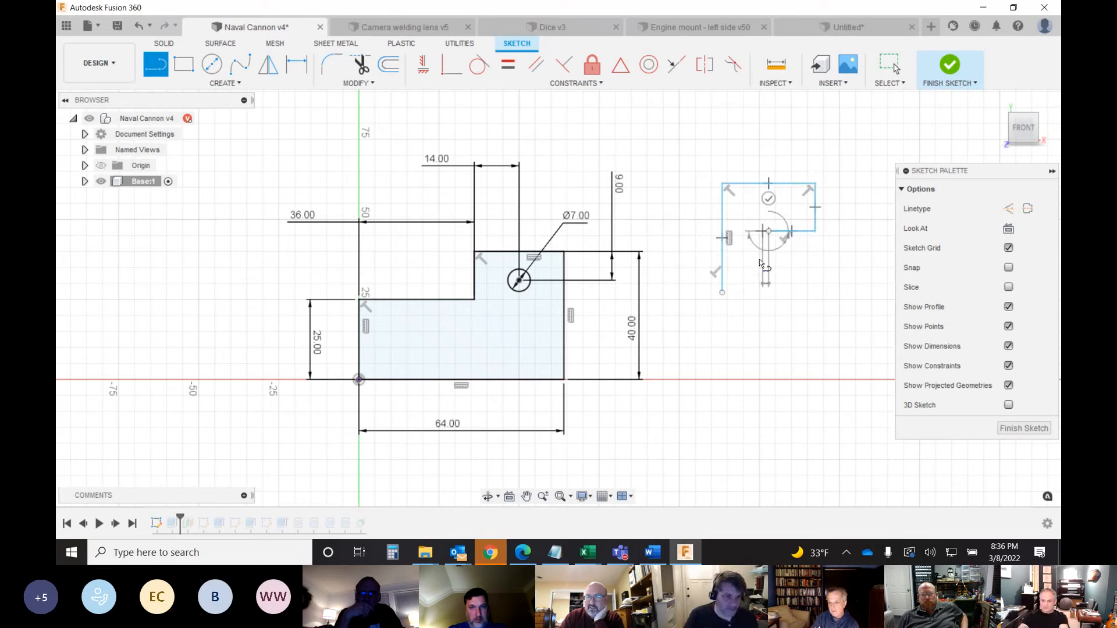
double_click(768, 292)
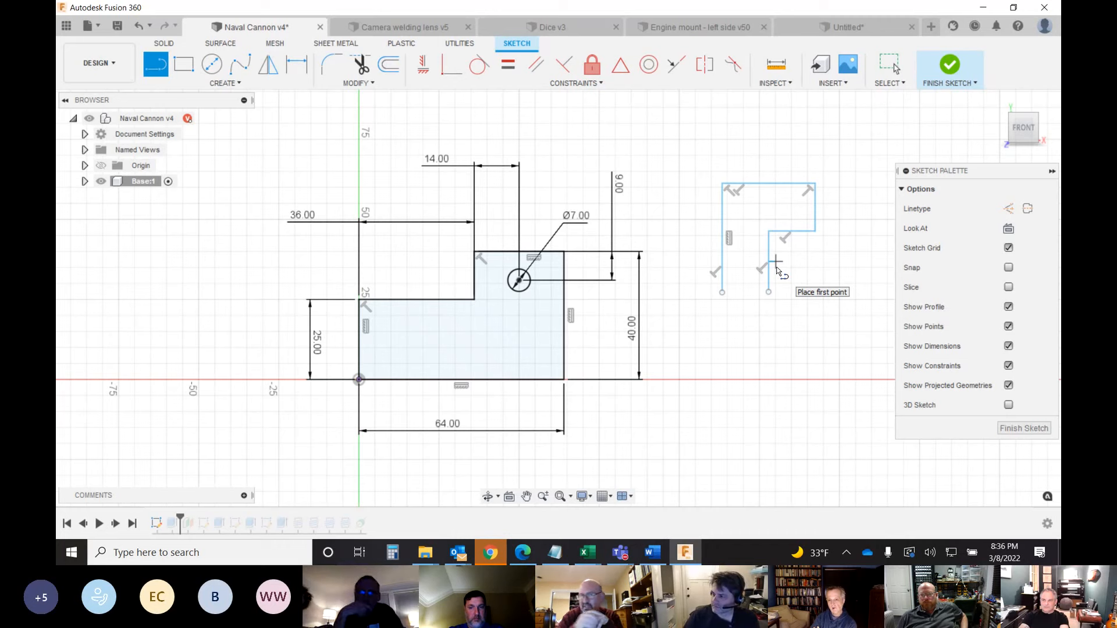
click(721, 291)
click(768, 292)
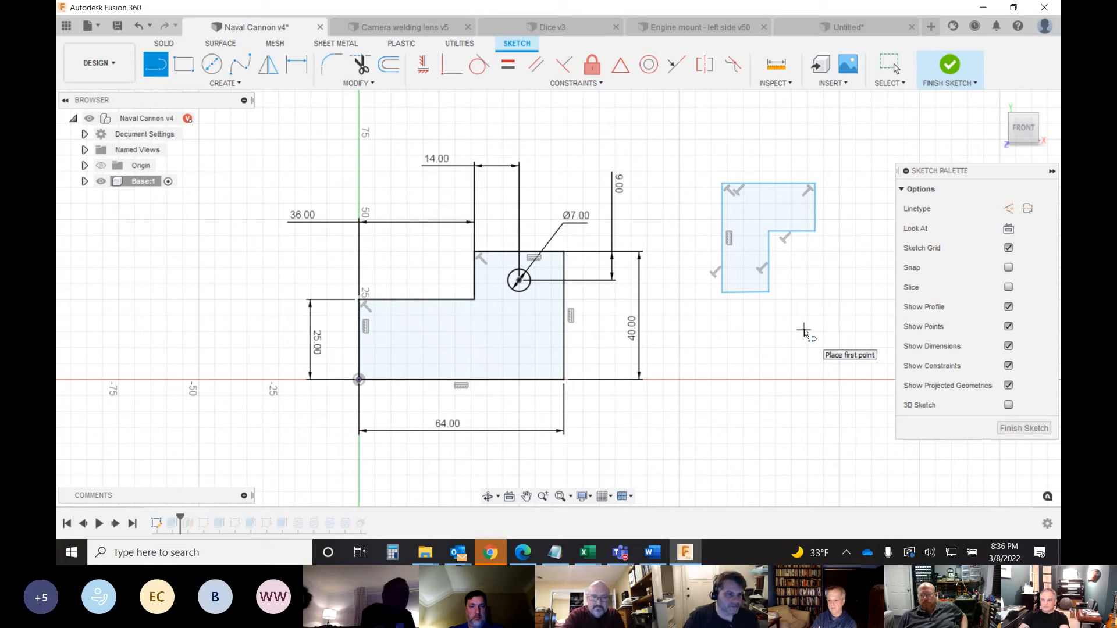
- Leave the Line tool and undo all the lines of the L-shaped outline
key(Escape)
key(ctrl+z)
key(ctrl+z)
key(ctrl+z)
key(ctrl+z)
key(ctrl+z)
key(ctrl+z)
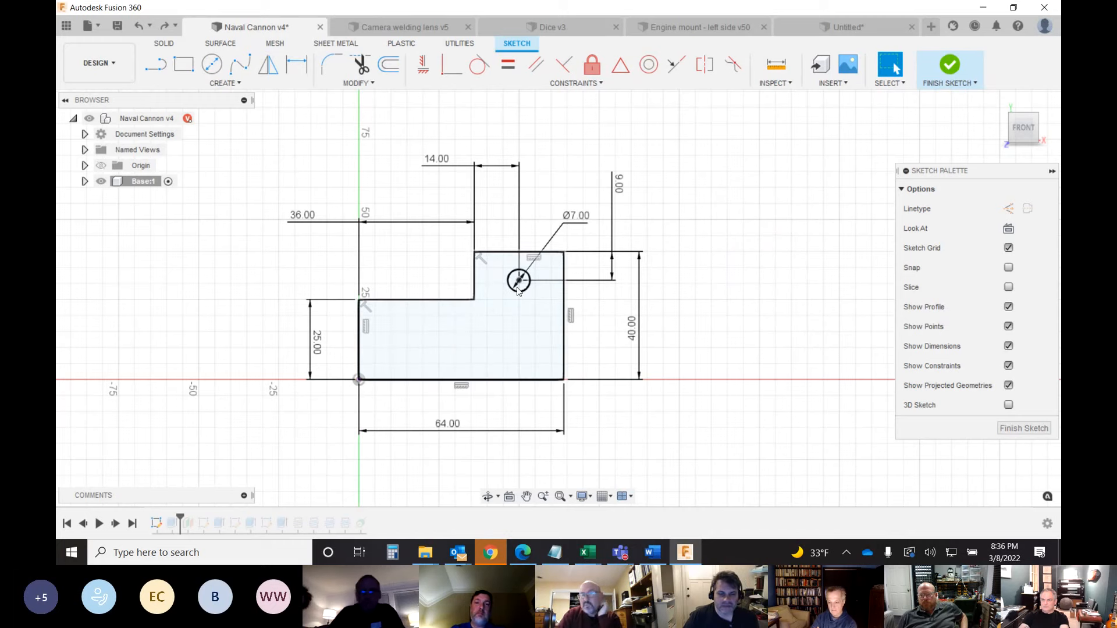
- Finish the sketch, make Sketch1 of the Base:1 component visible, and show it at an isometric angle
click(1013, 429)
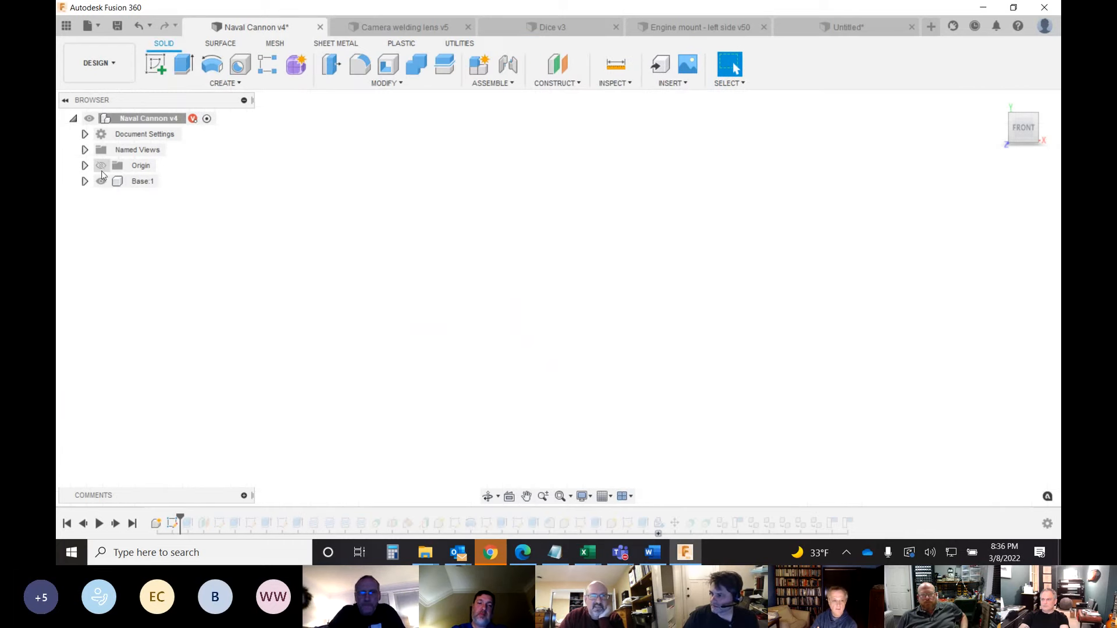
click(85, 181)
click(97, 213)
click(125, 228)
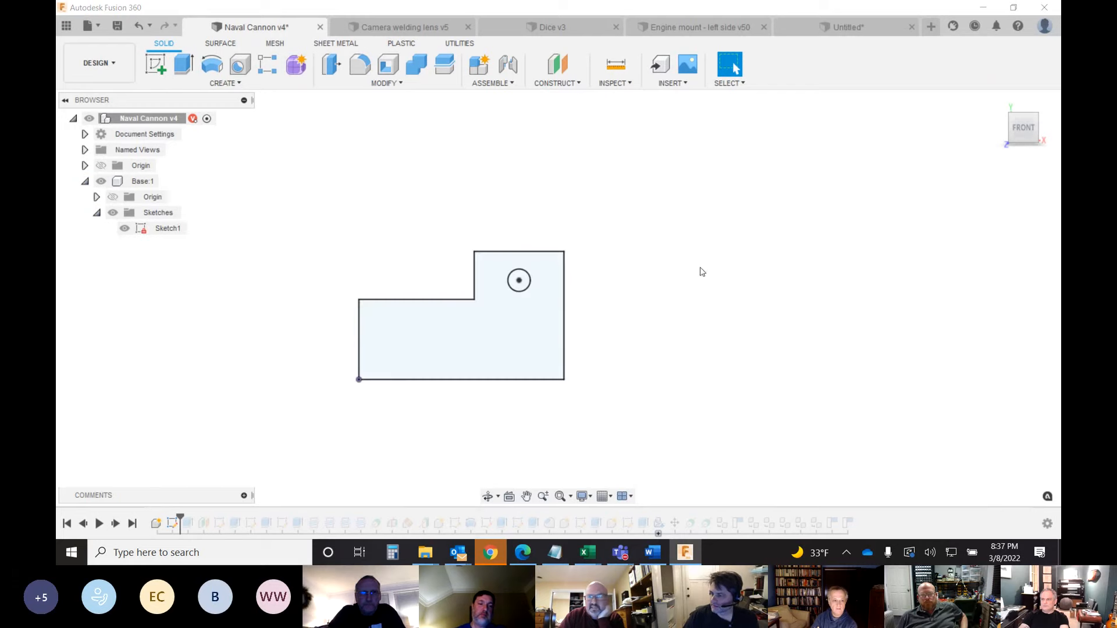
mouse_move(1014, 125)
mouse_down()
mouse_move(998, 125)
mouse_move(997, 113)
mouse_up()
click(998, 101)
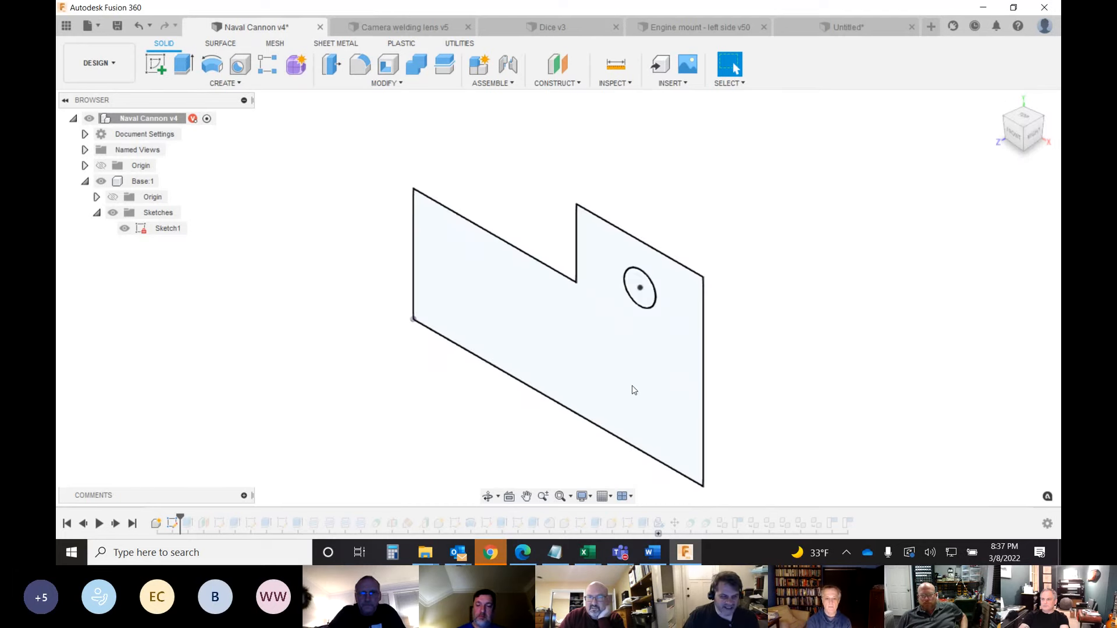
click(592, 359)
scroll(623, 376, down, 2)
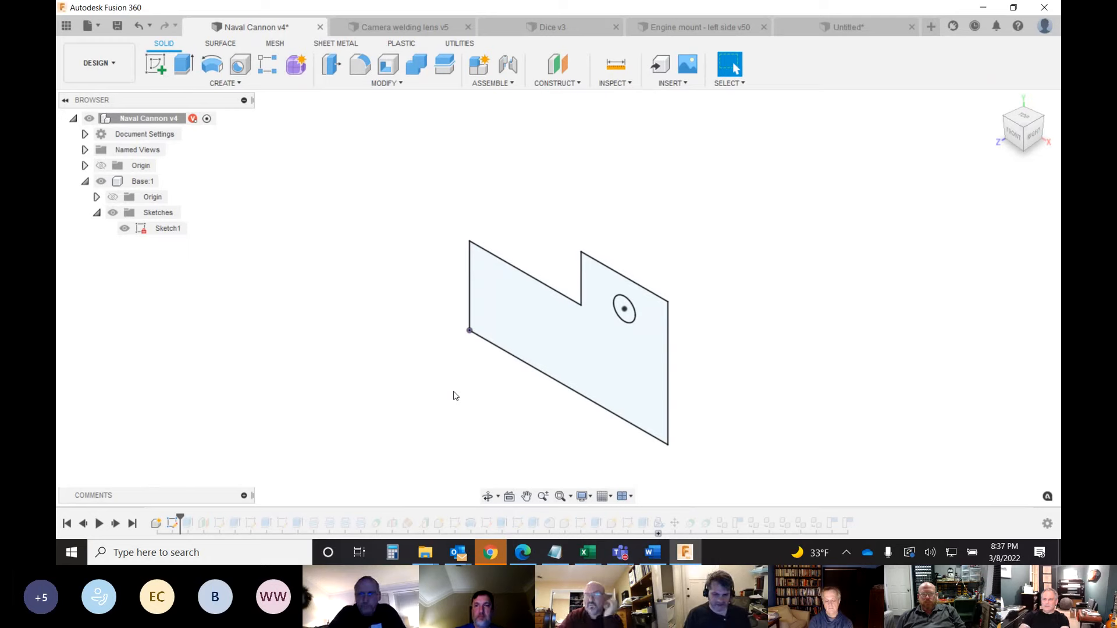
- Look over the solid creation commands and advance the timeline past the base extrusion
click(224, 83)
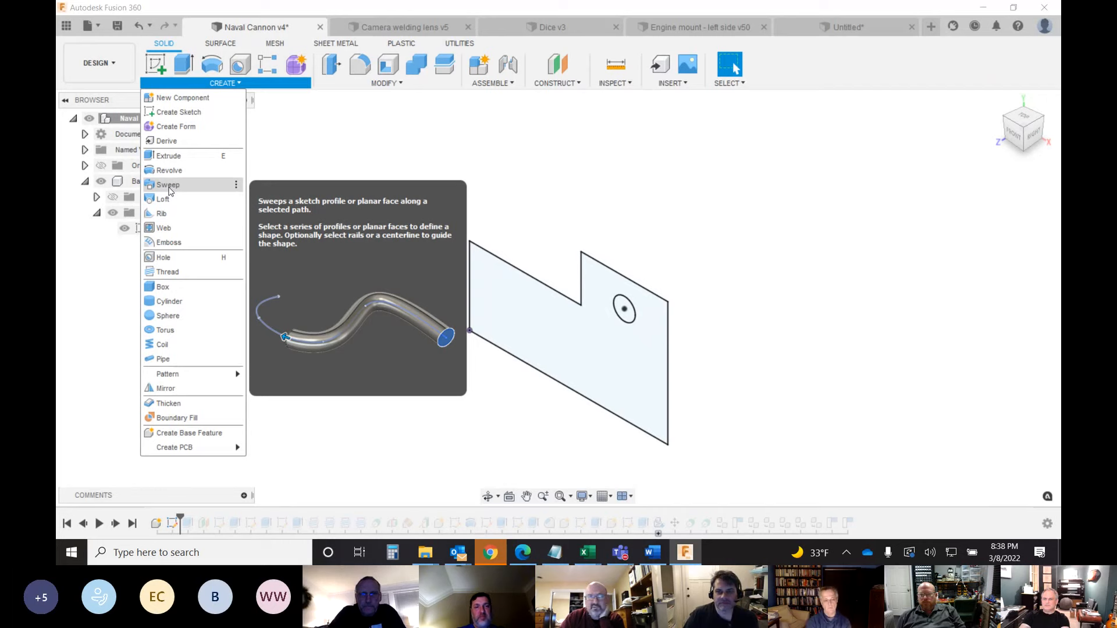
click(324, 149)
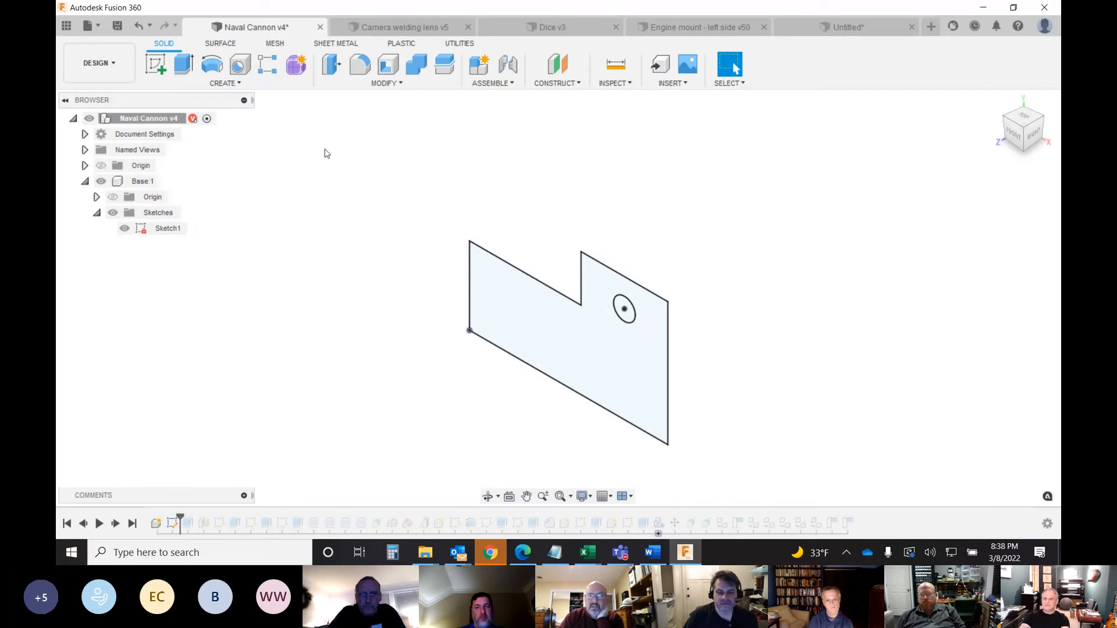
click(116, 524)
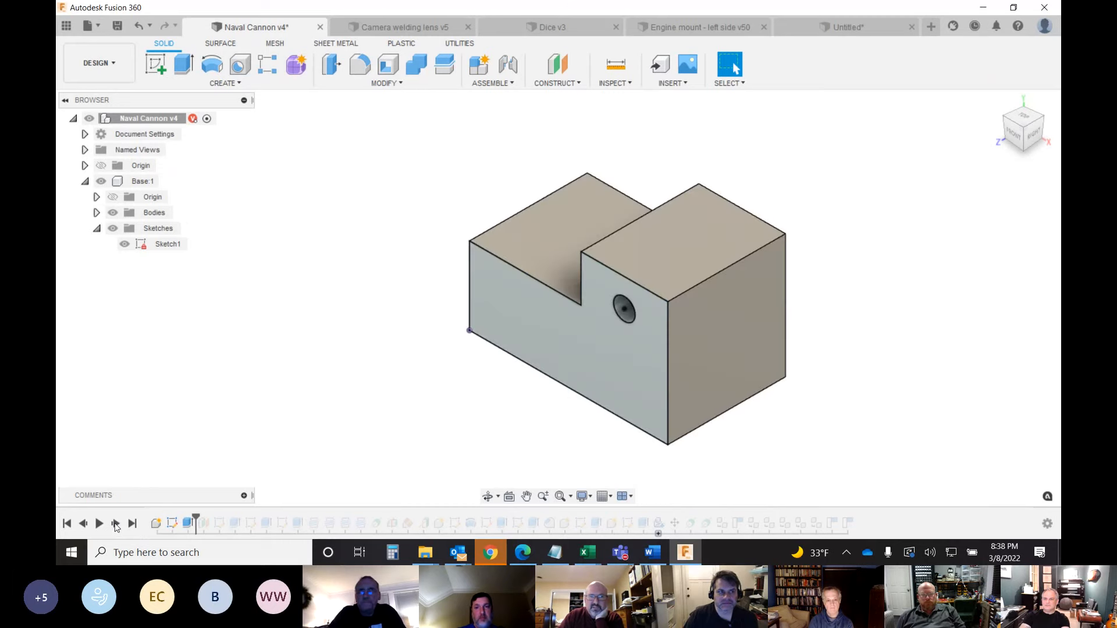
- Review the base extrusion's feature settings, including its operation choices, and accept them unchanged
right_click(188, 527)
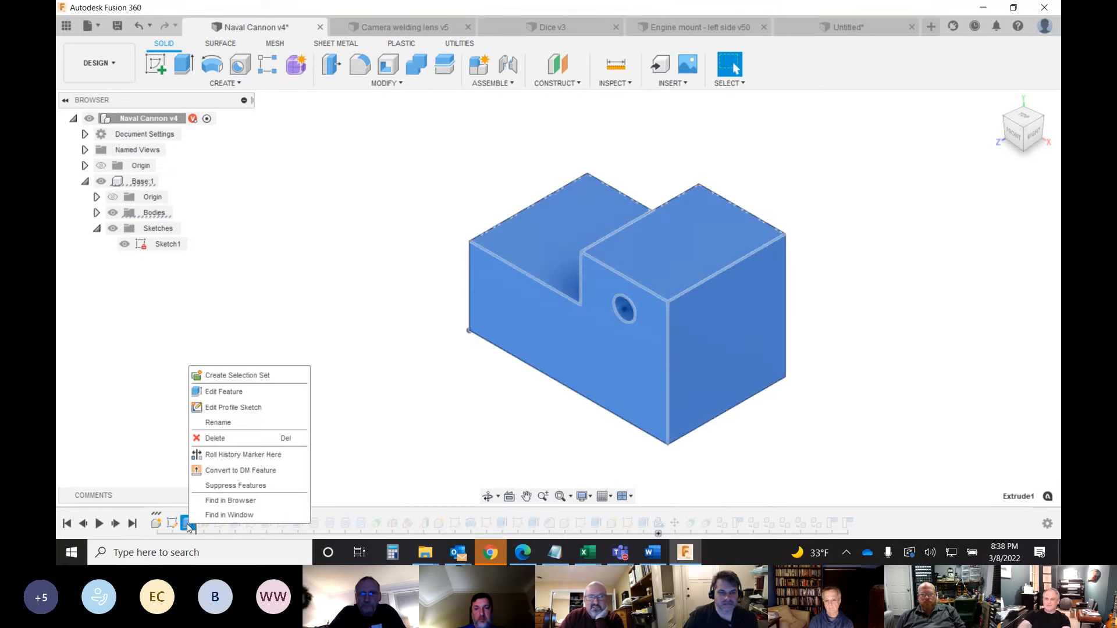
click(228, 397)
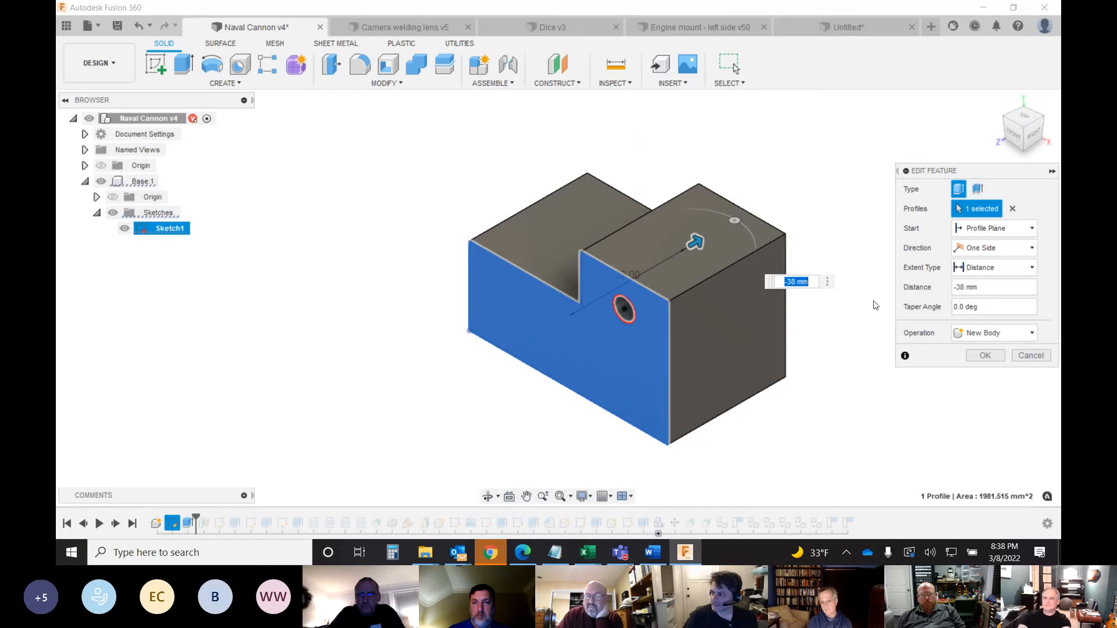
click(1024, 336)
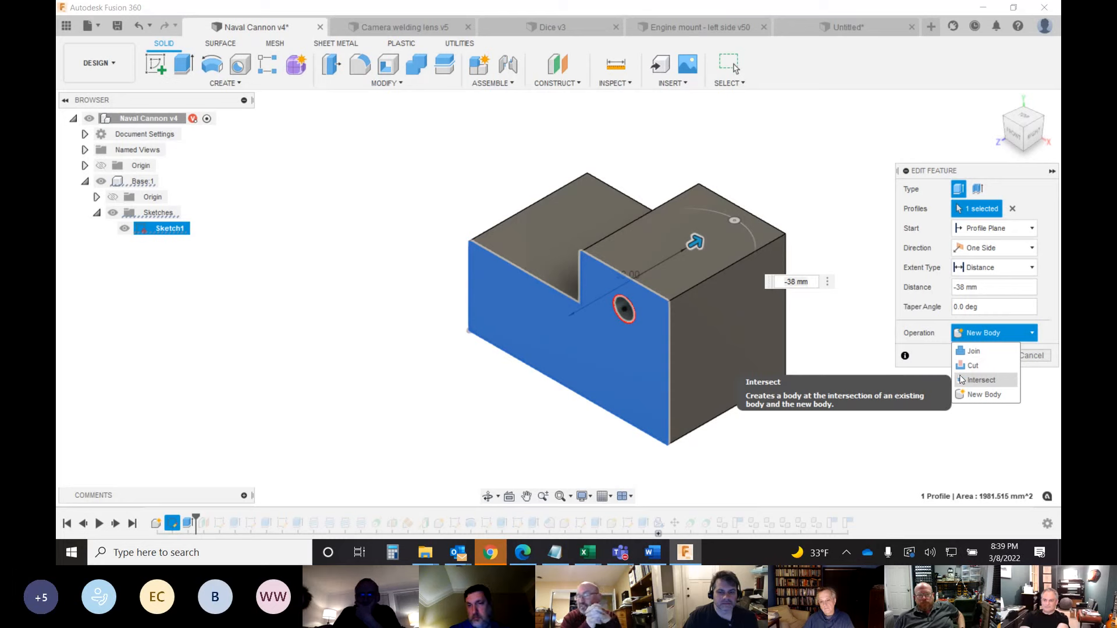
click(943, 336)
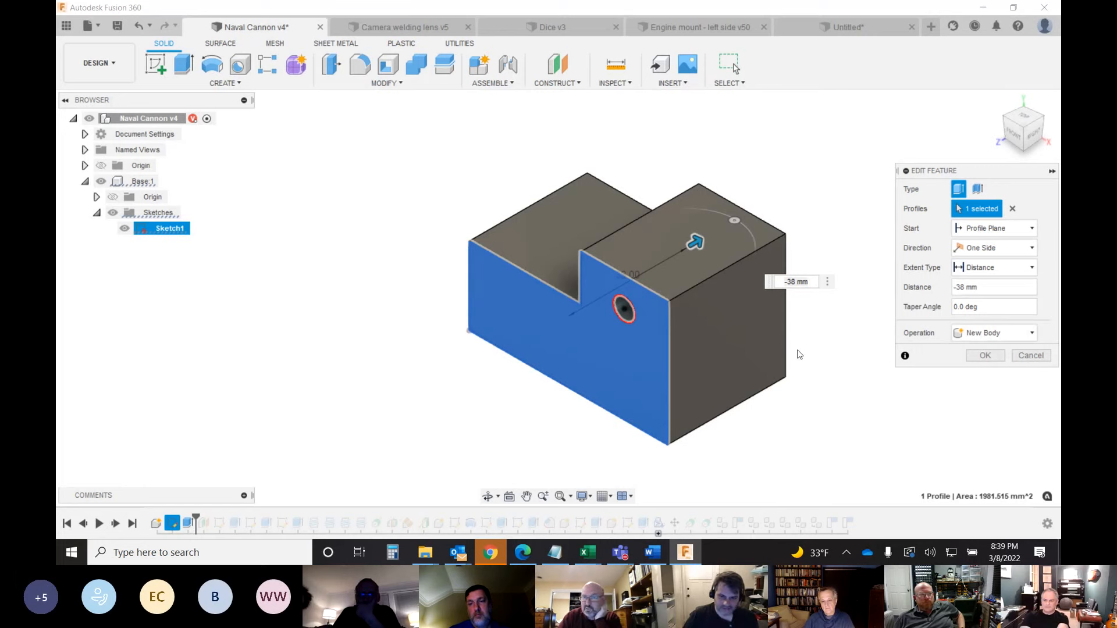
key(Return)
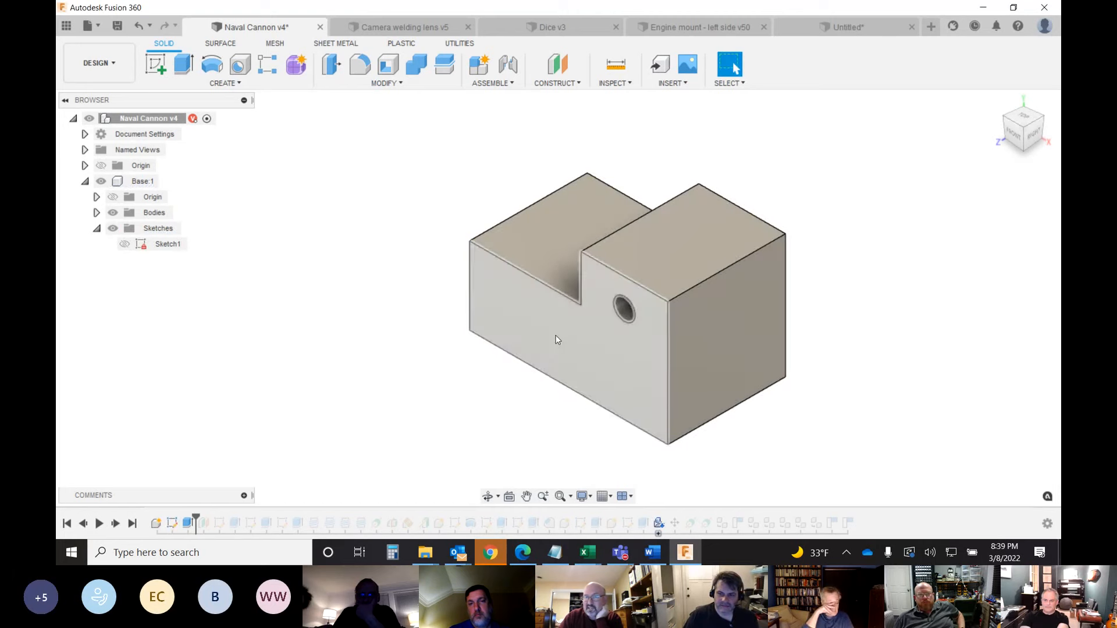
- Advance the timeline past the construction plane and make the Base:1 component's construction geometry visible
shift+middle_drag(559, 297, 559, 298)
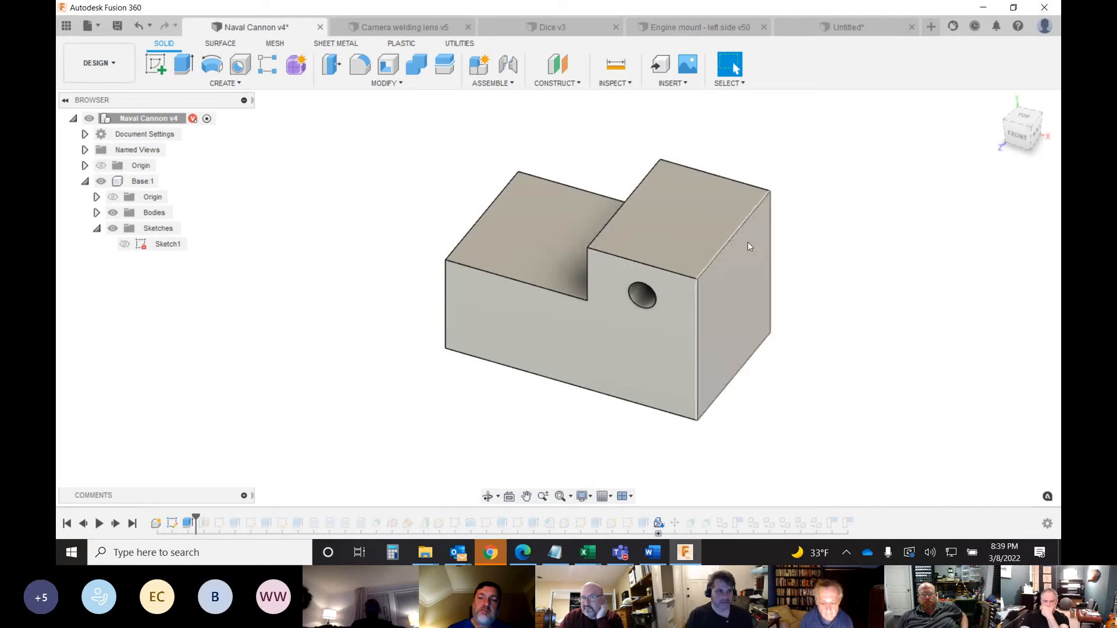
click(116, 524)
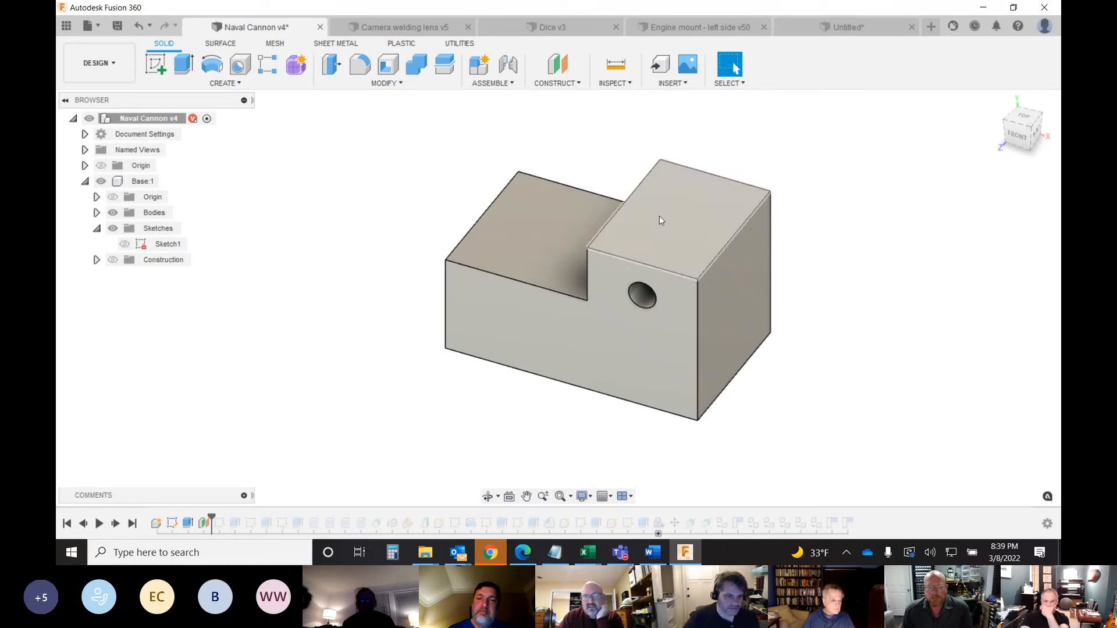
click(113, 261)
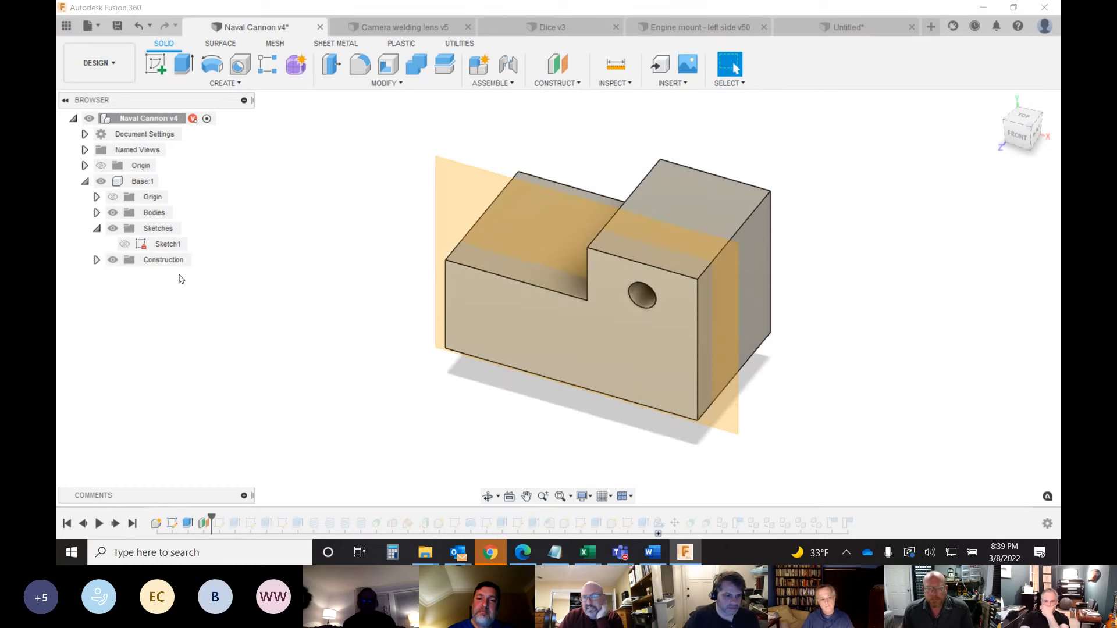
- Look over the available construction plane, axis and point commands and the selection options
click(573, 85)
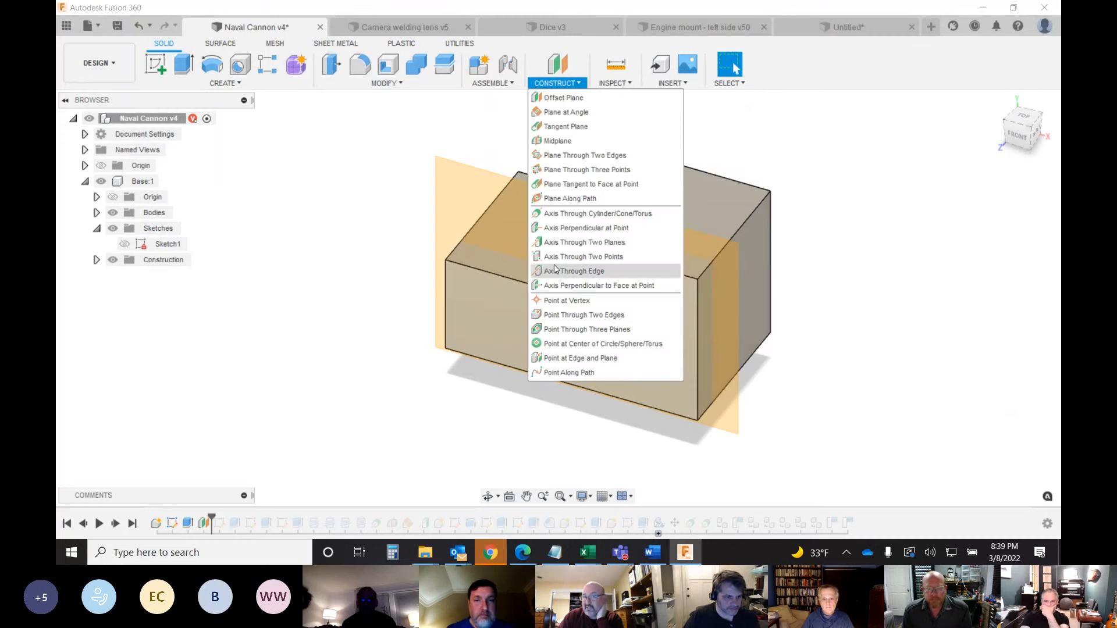
click(730, 83)
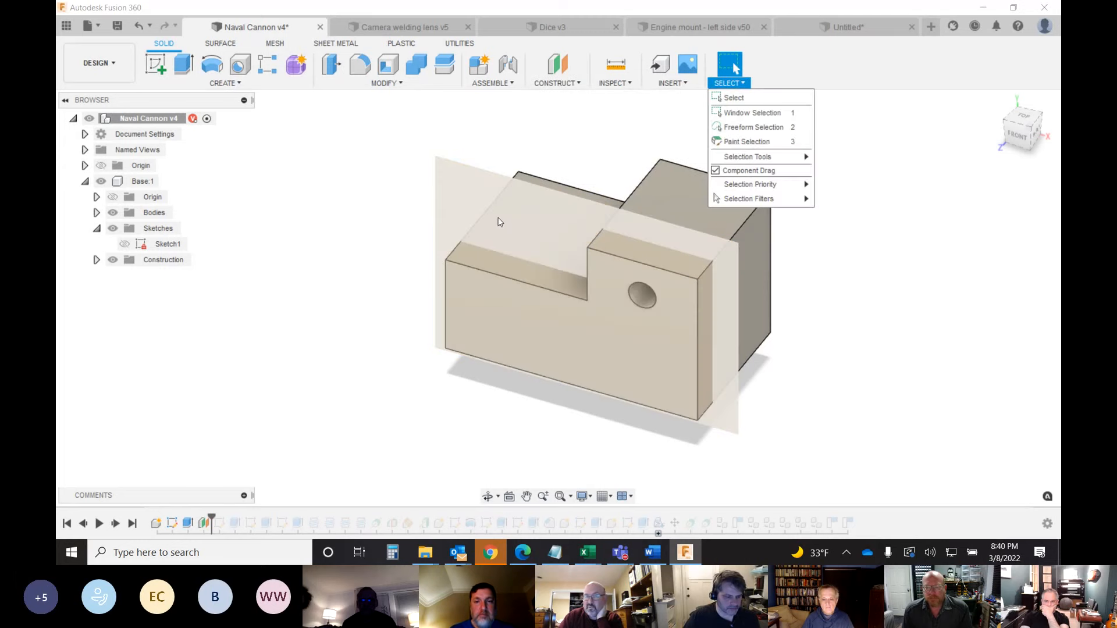
click(954, 210)
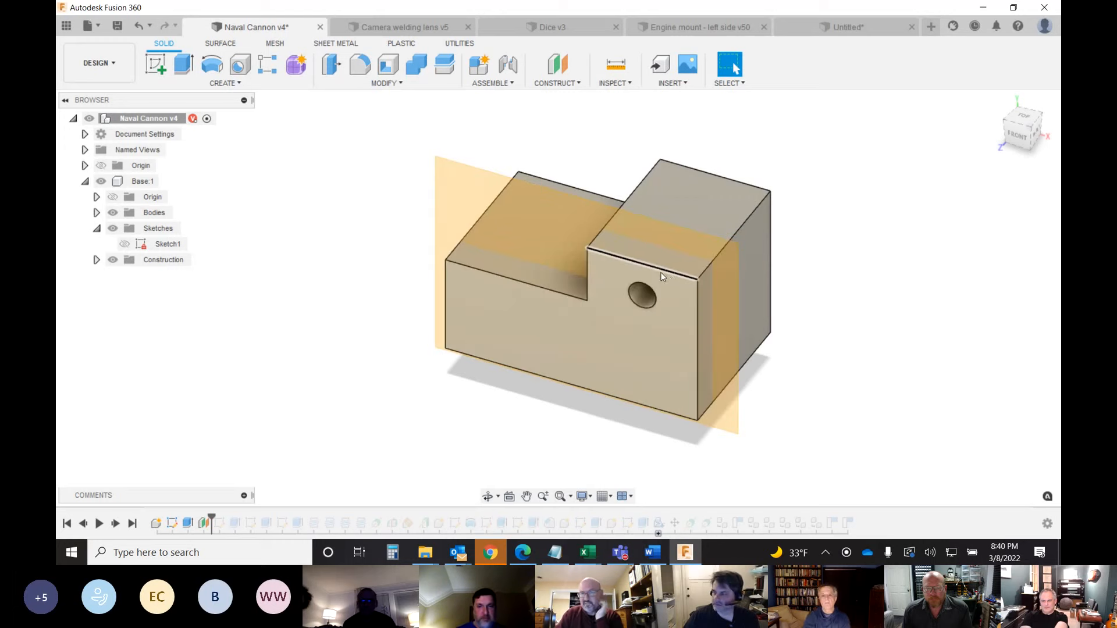
- Review the reference face and offset distance in Plane1's feature settings and accept them unchanged
right_click(203, 527)
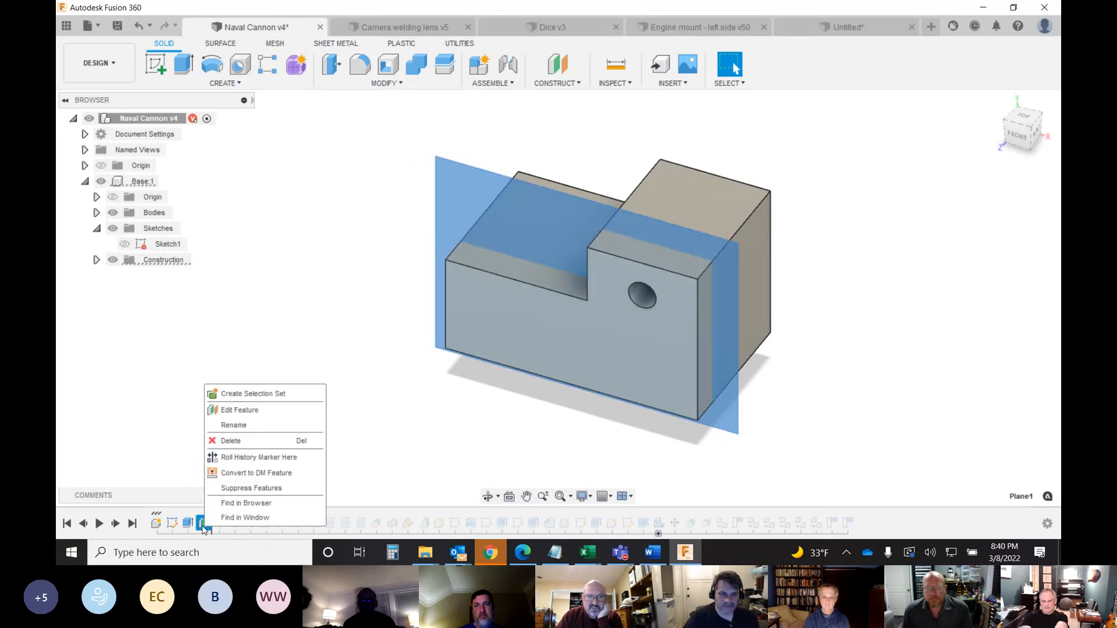
click(227, 415)
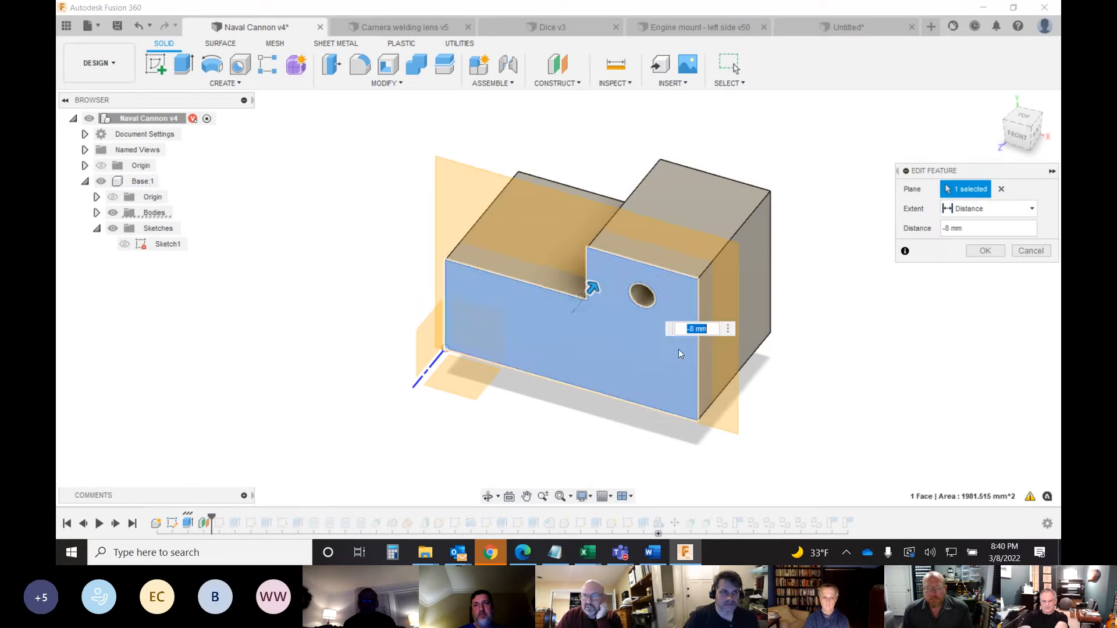
click(695, 330)
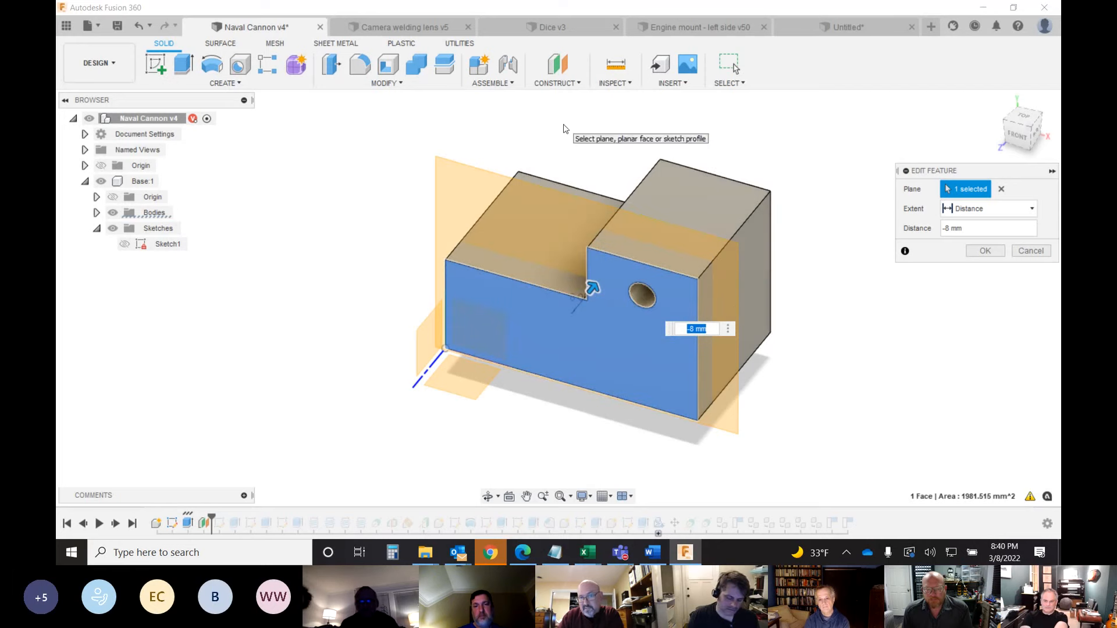
click(992, 253)
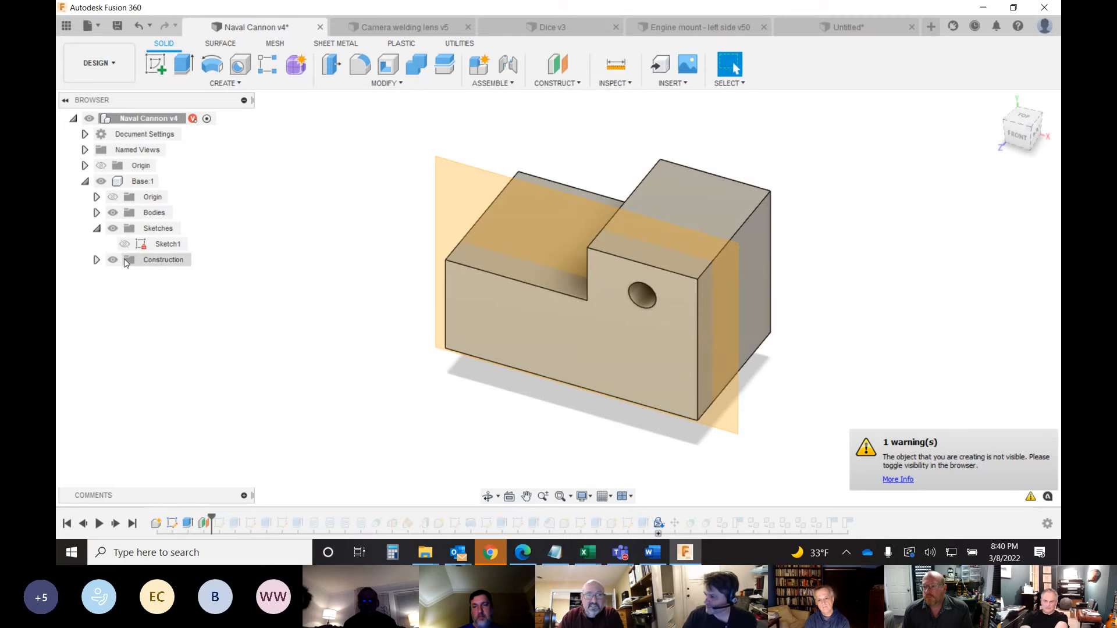
- Advance the timeline past Sketch2 and open that sketch for editing
click(115, 524)
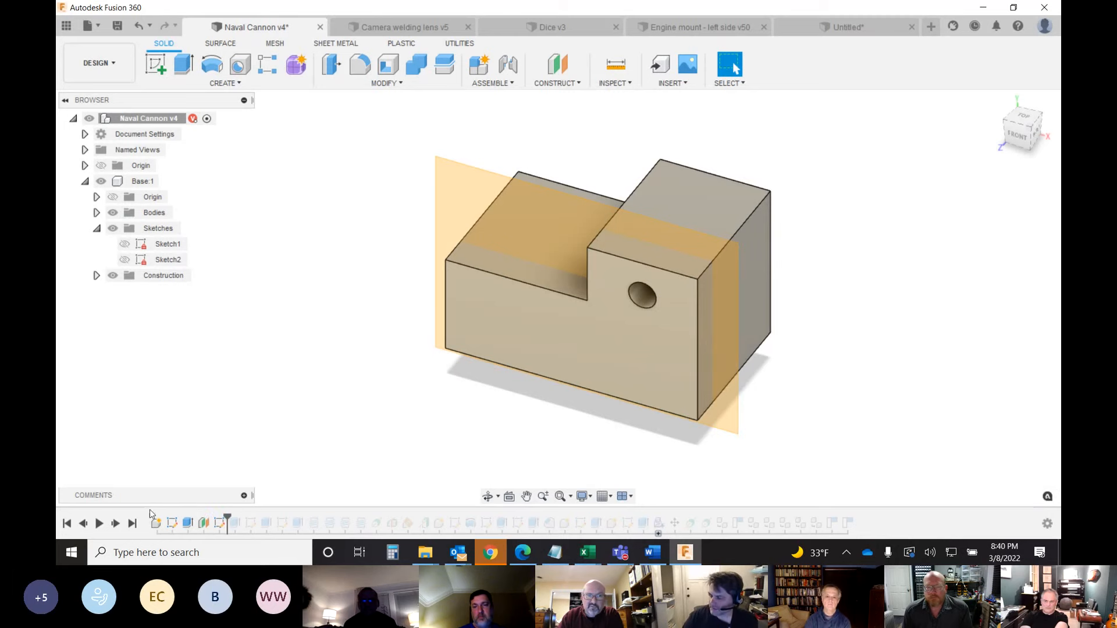
double_click(220, 524)
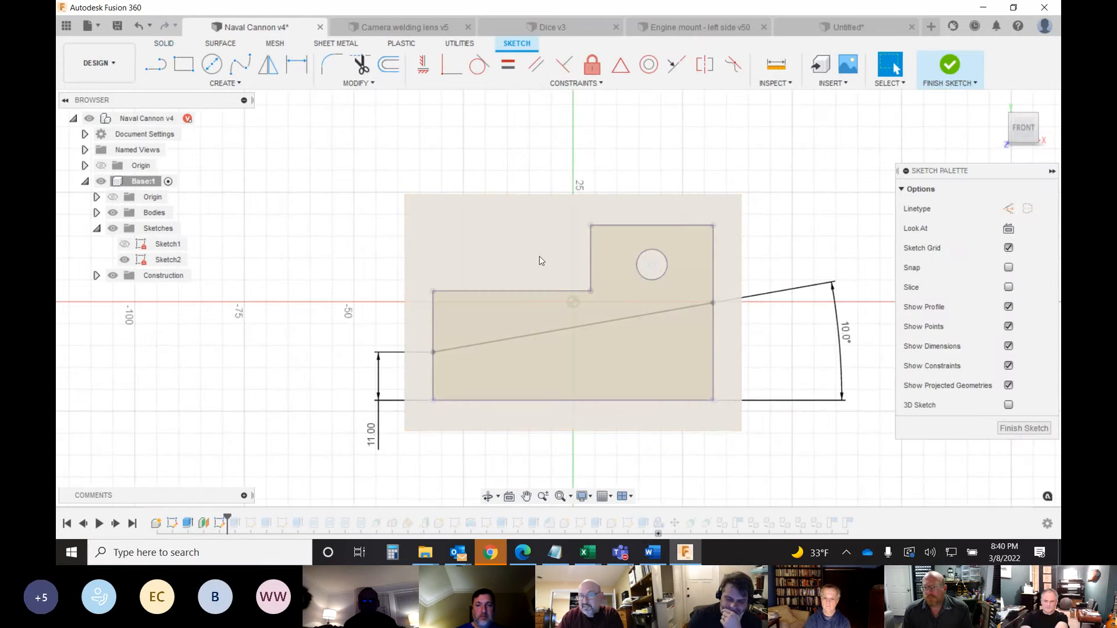
- Inspect the sketch plane inside the base from an angle and from the front, temporarily switching on the Slice display
drag(1025, 134, 818, 344)
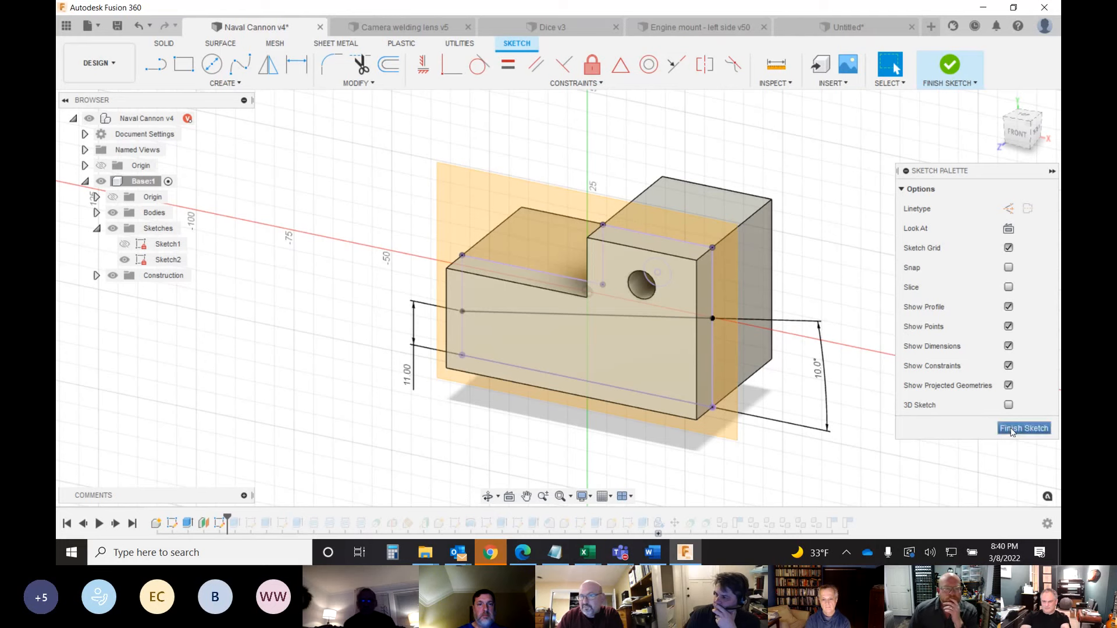
click(1017, 133)
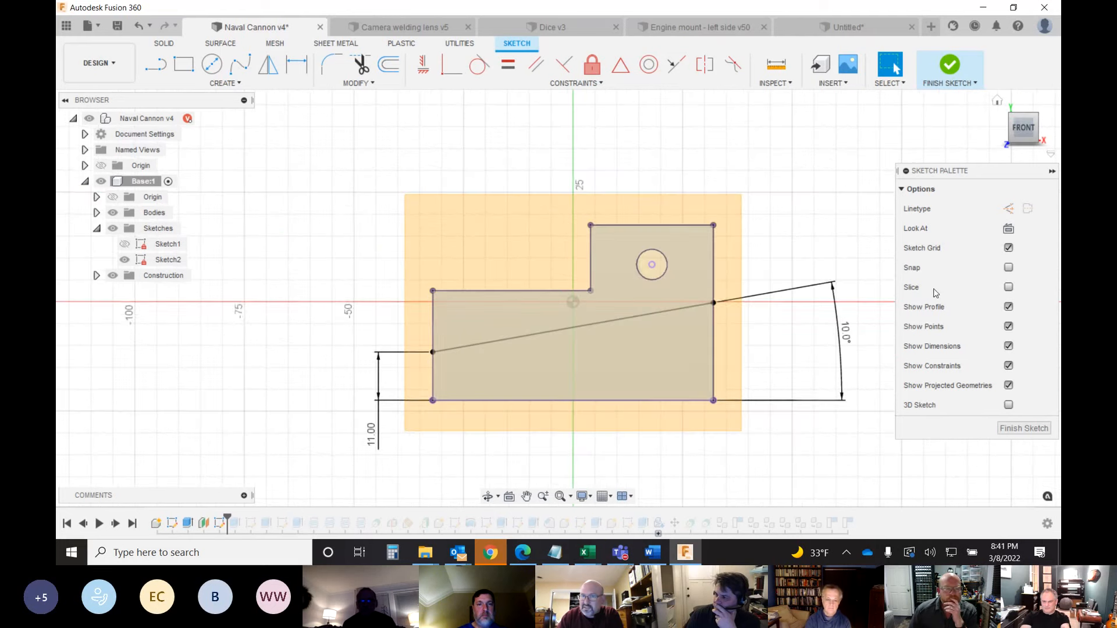
click(1009, 288)
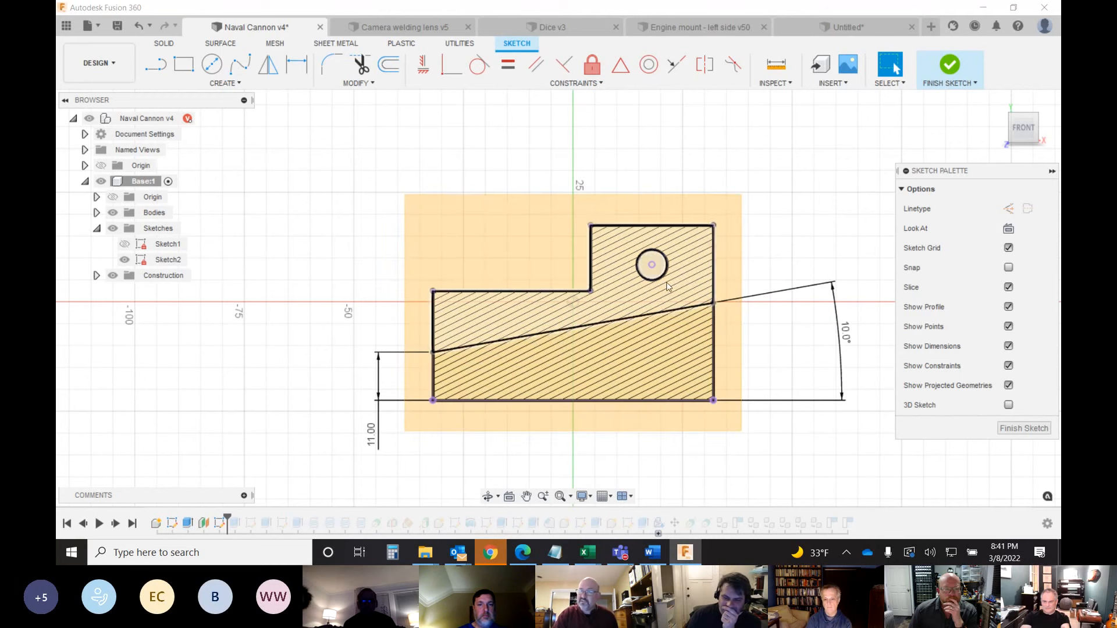
click(1008, 287)
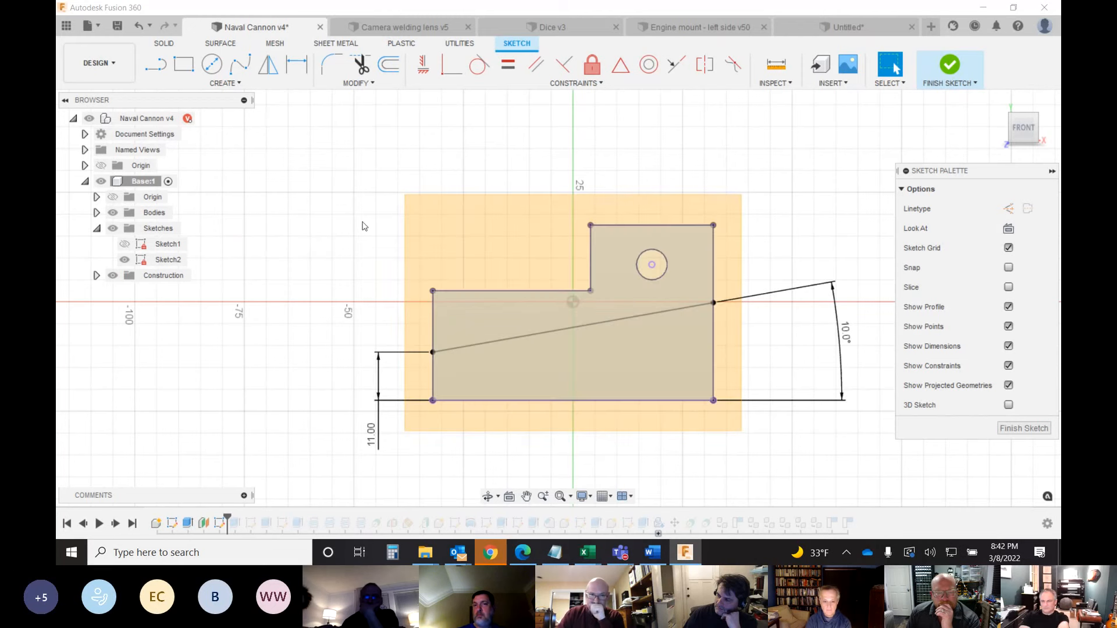
- Hide Plane1 in the Base:1 component's construction geometry and finish the sketch
click(96, 275)
click(124, 292)
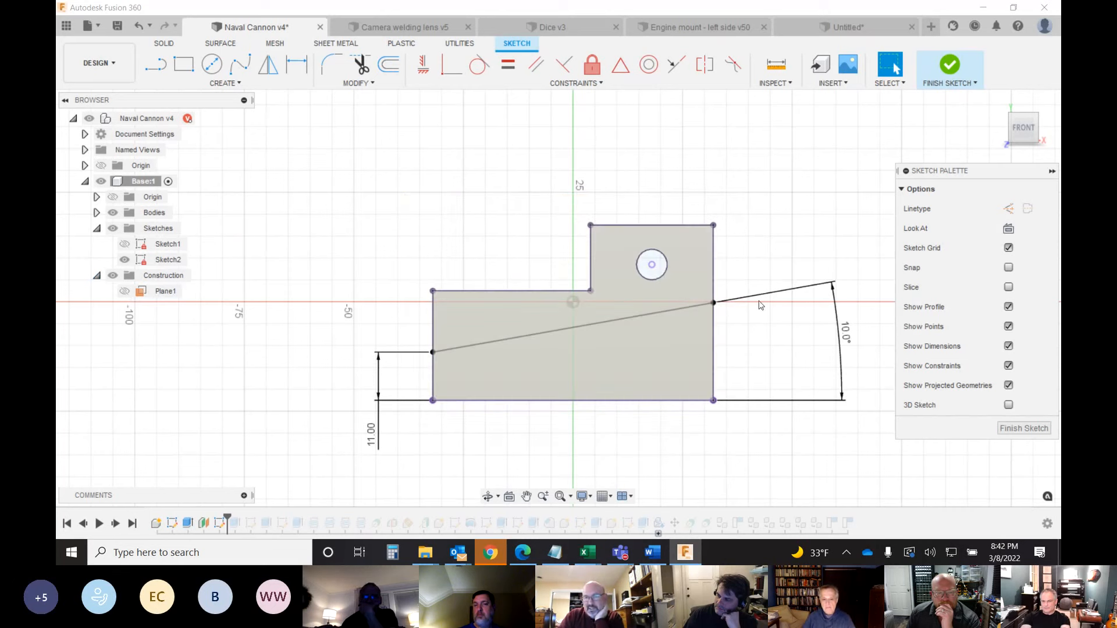
click(1010, 431)
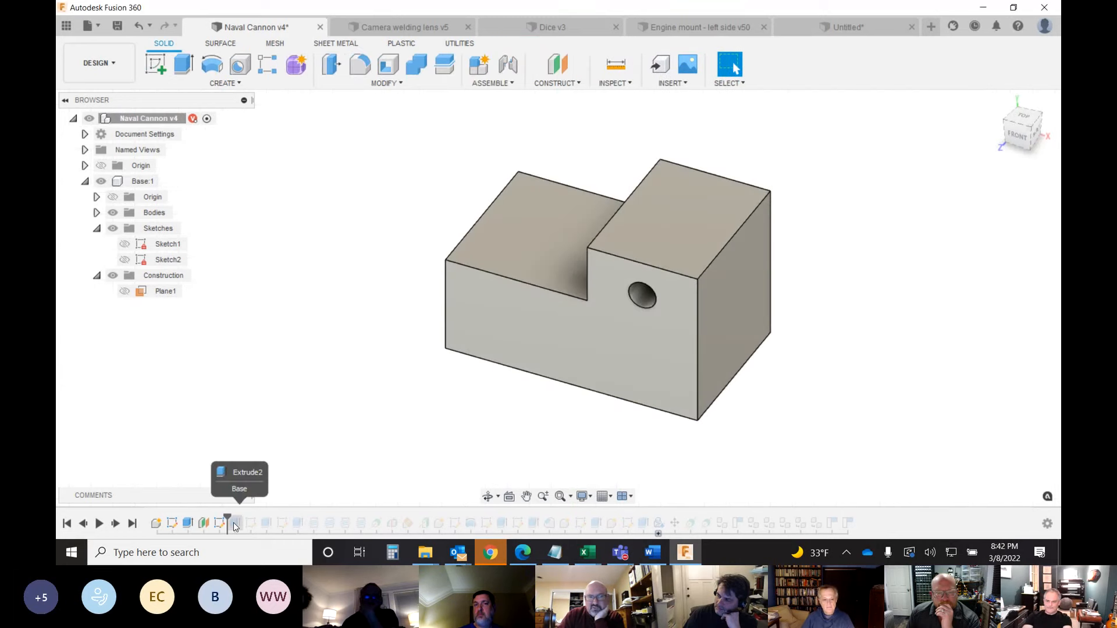
- Advance the timeline past the Extrude2 cut and review its settings and operation choices, accepting them unchanged
click(116, 525)
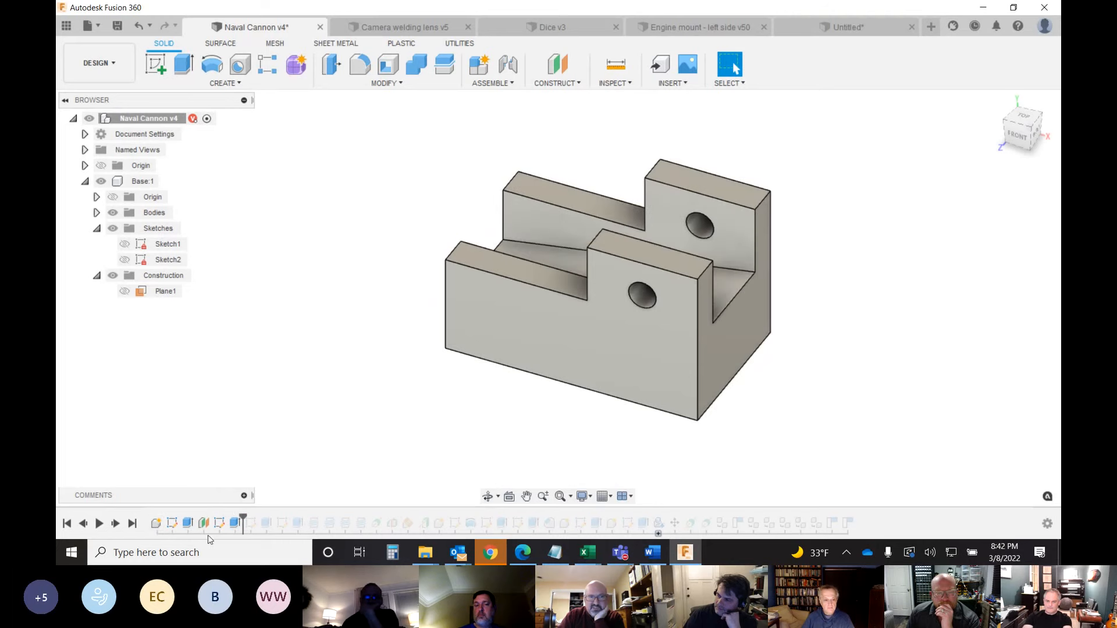
right_click(234, 523)
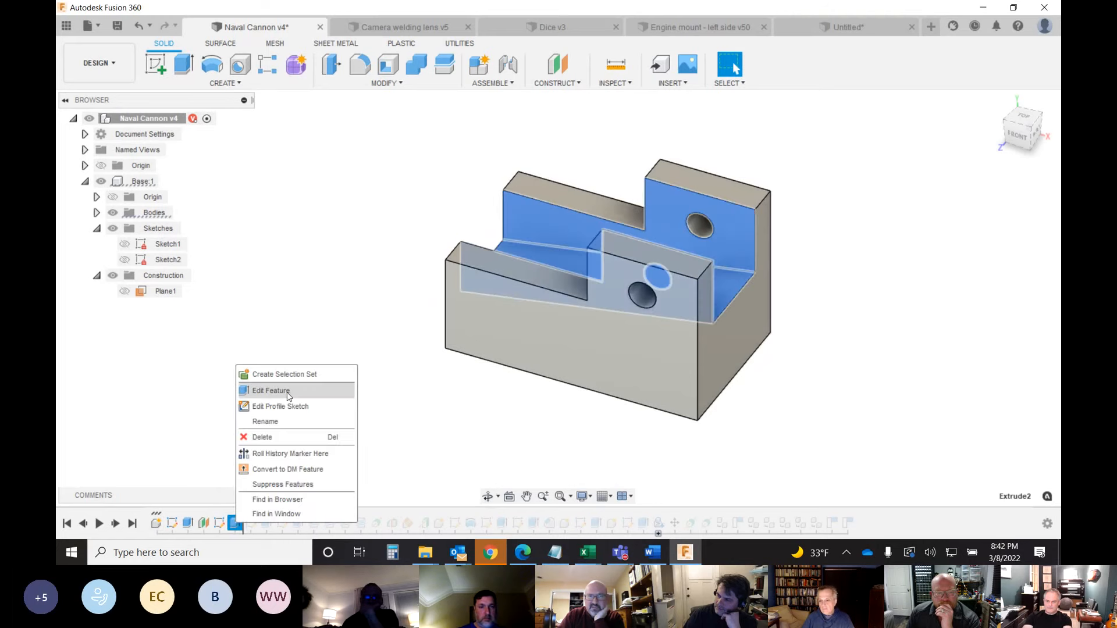
click(288, 396)
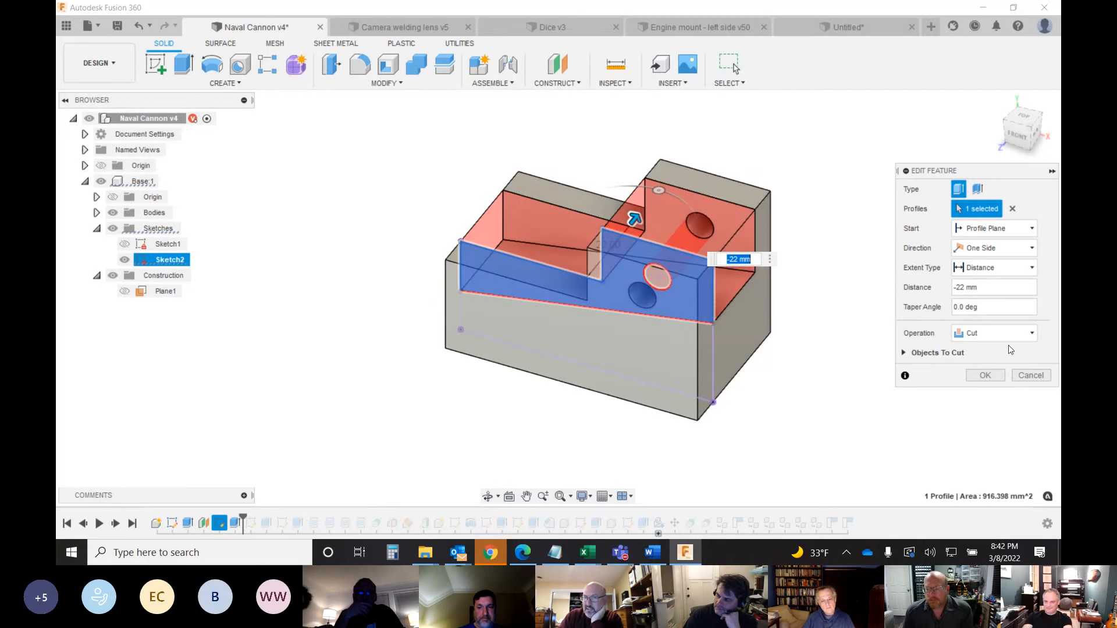
click(1034, 335)
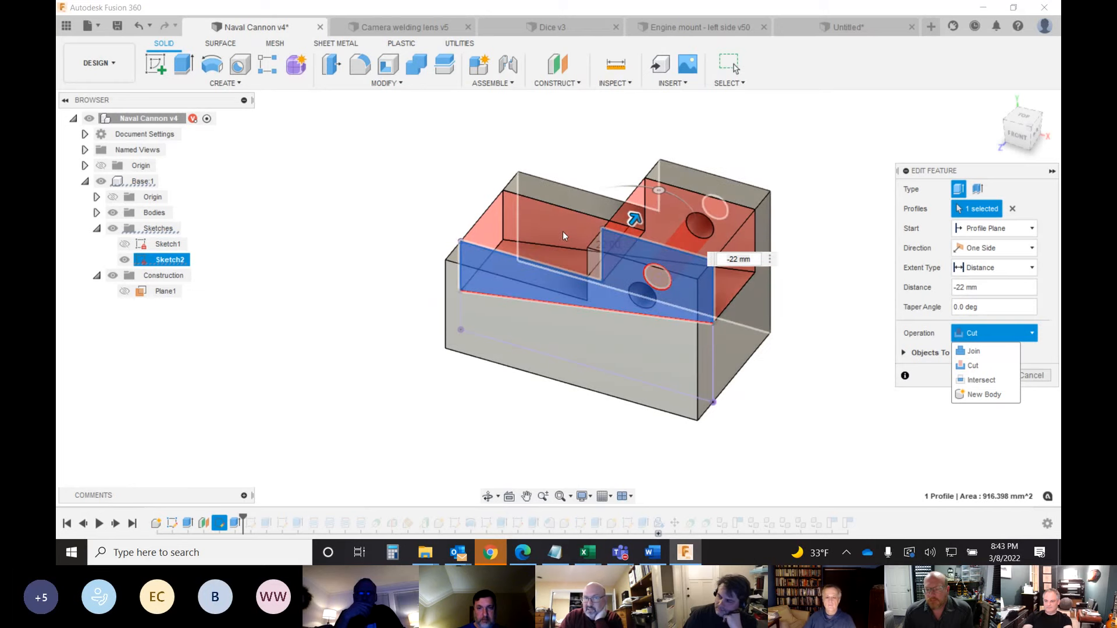
click(948, 413)
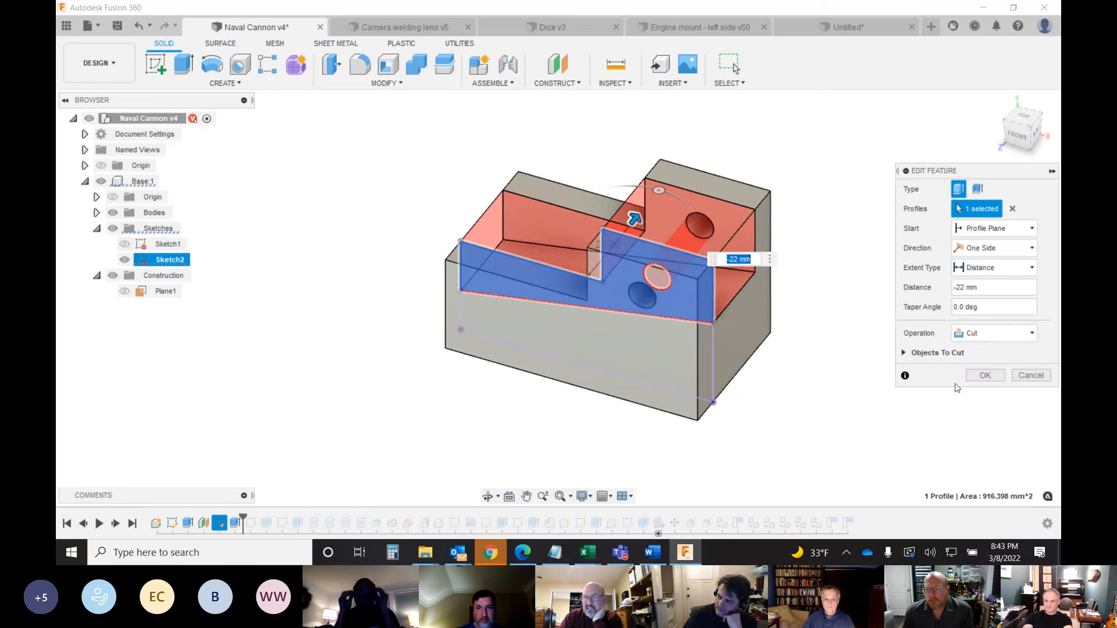
click(983, 375)
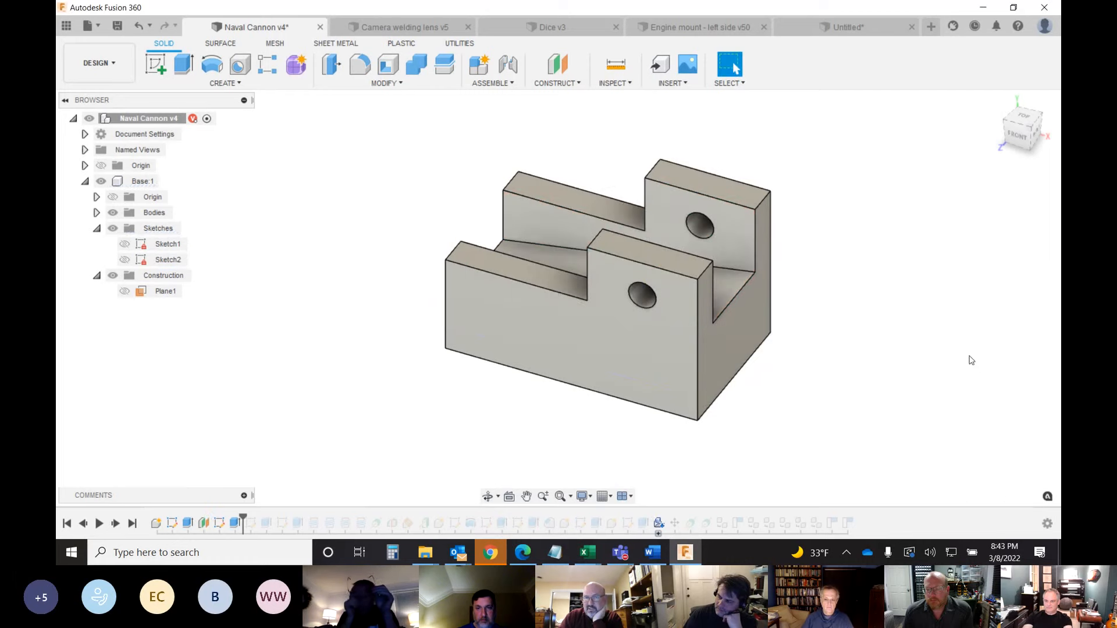
- Advance the timeline past Sketch3 and review the dimensions of its two lower hole circles before closing it
click(1017, 135)
shift+middle_drag(558, 298, 658, 300)
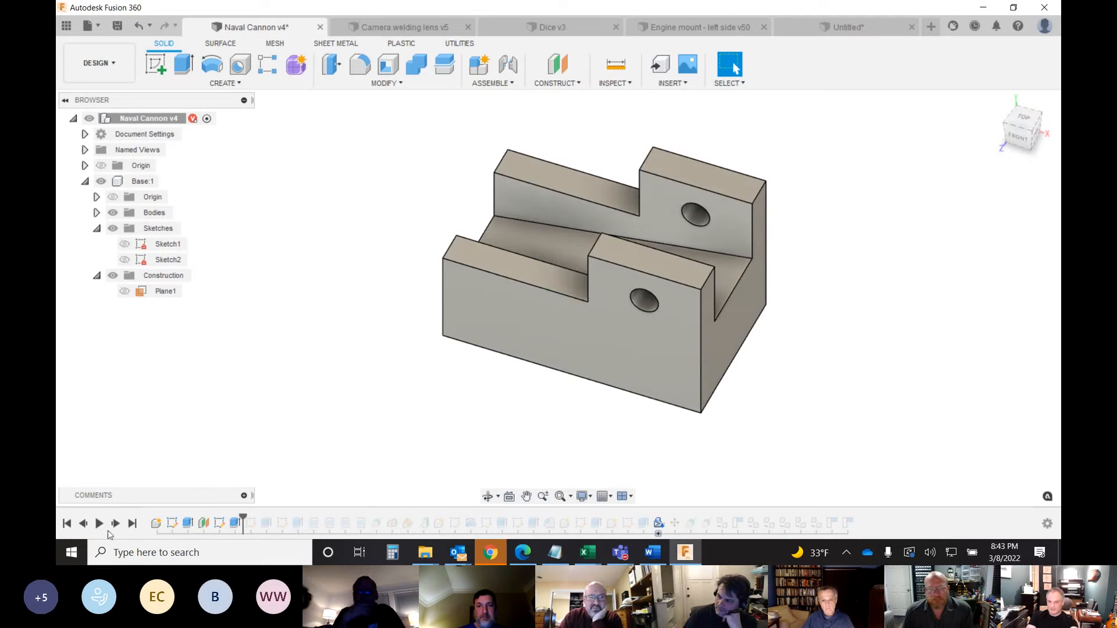
click(115, 524)
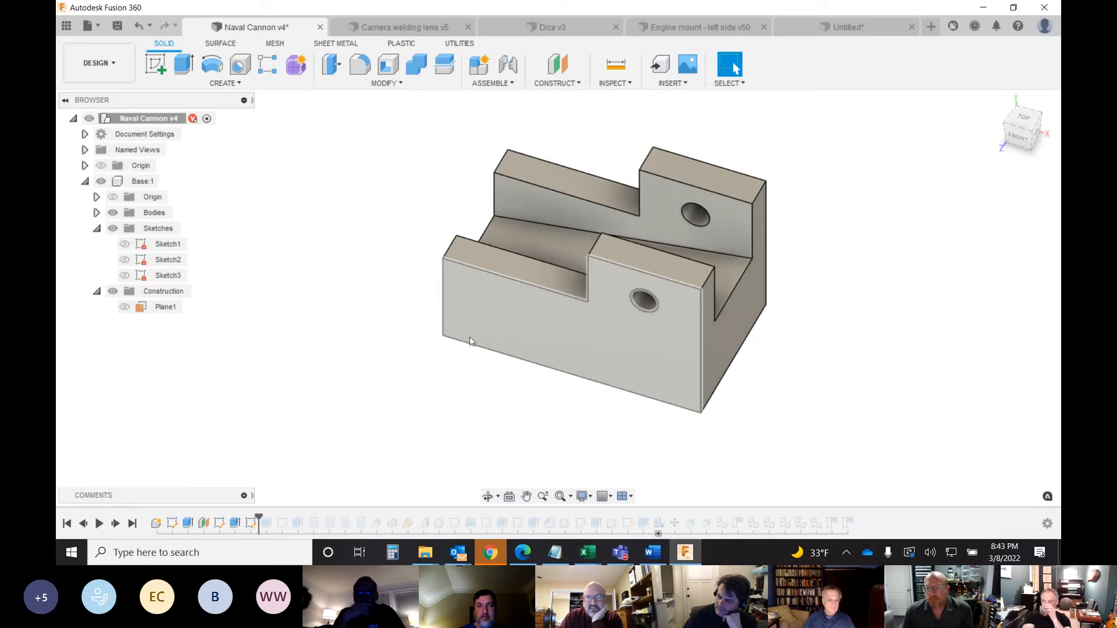
double_click(252, 526)
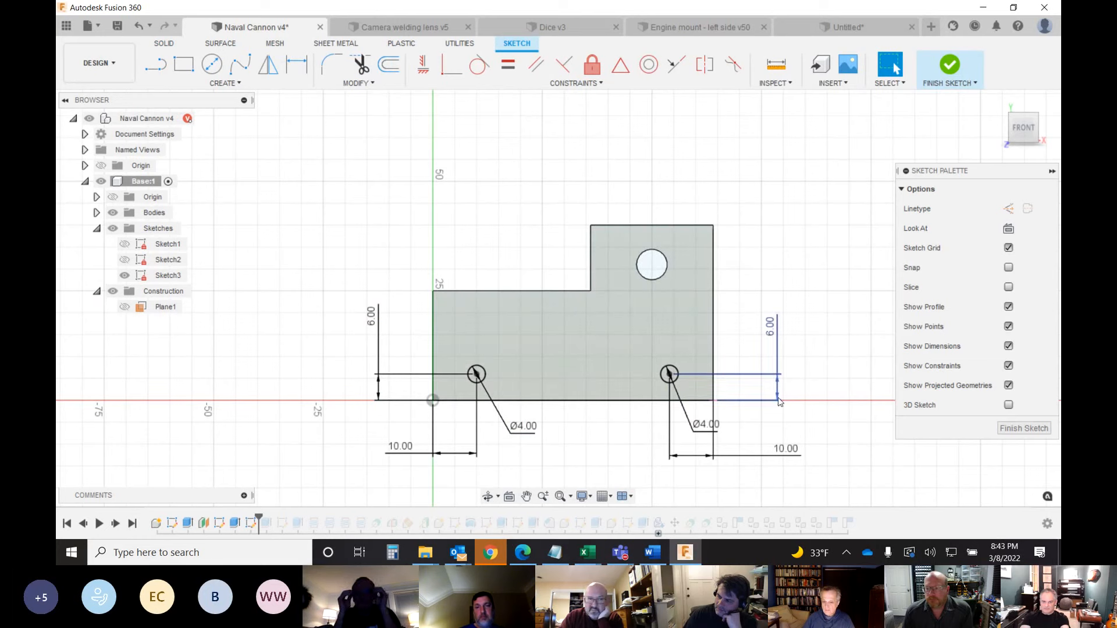
click(1024, 429)
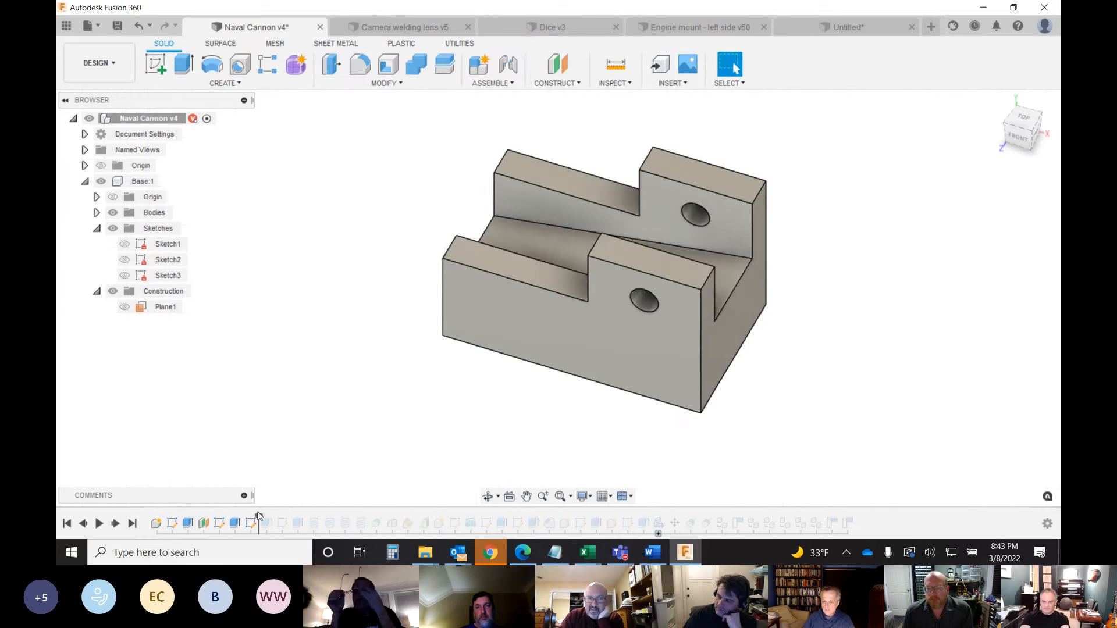
- Advance the timeline through the front hole cut, Sketch4 and the rear hole cut, showing the holes from behind
click(115, 524)
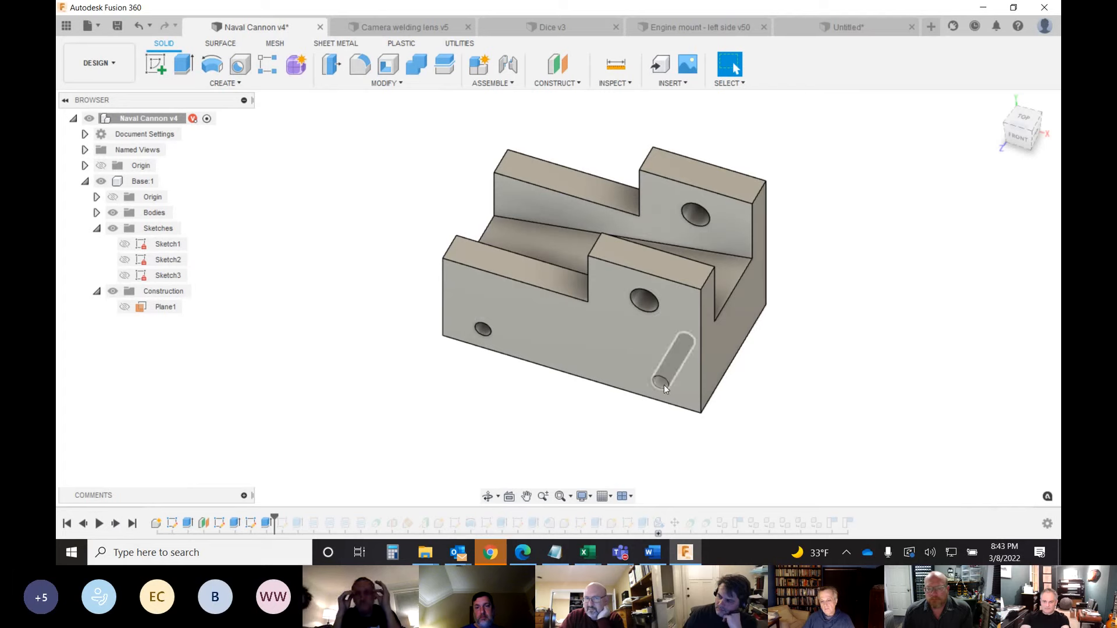
mouse_move(558, 298)
shift+middle_down()
mouse_move(500, 298)
mouse_move(573, 308)
mouse_move(614, 334)
shift+middle_up()
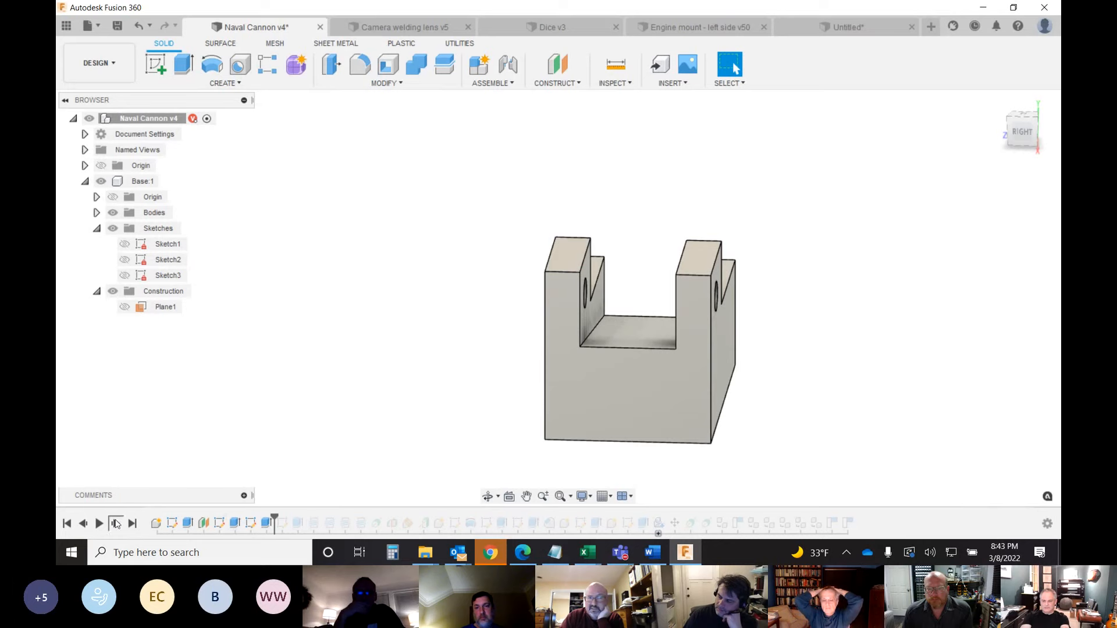
click(116, 523)
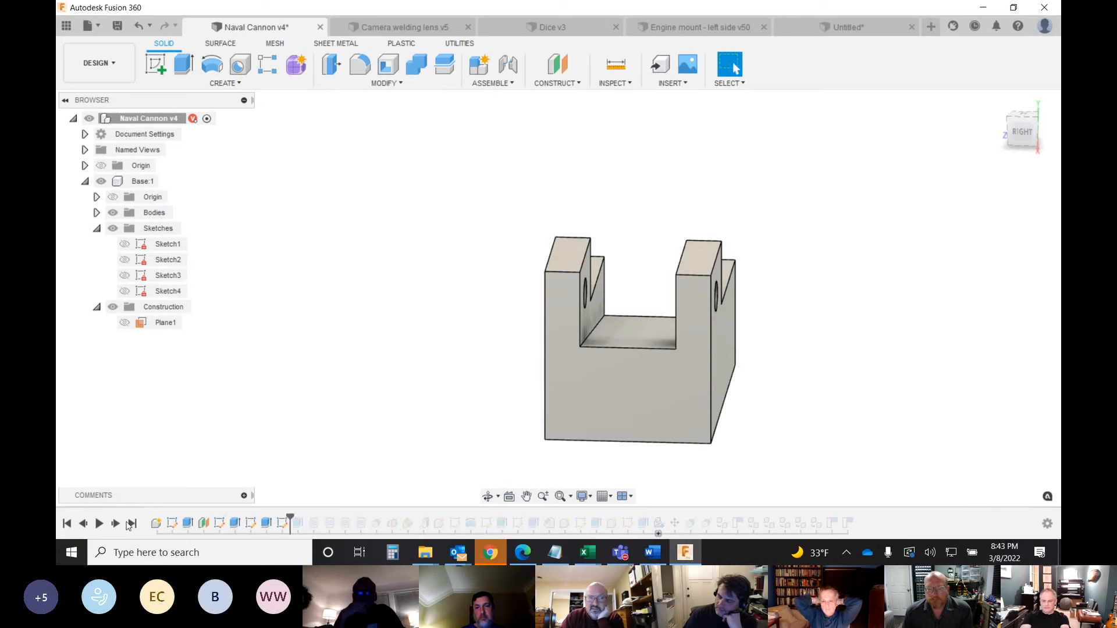
click(116, 523)
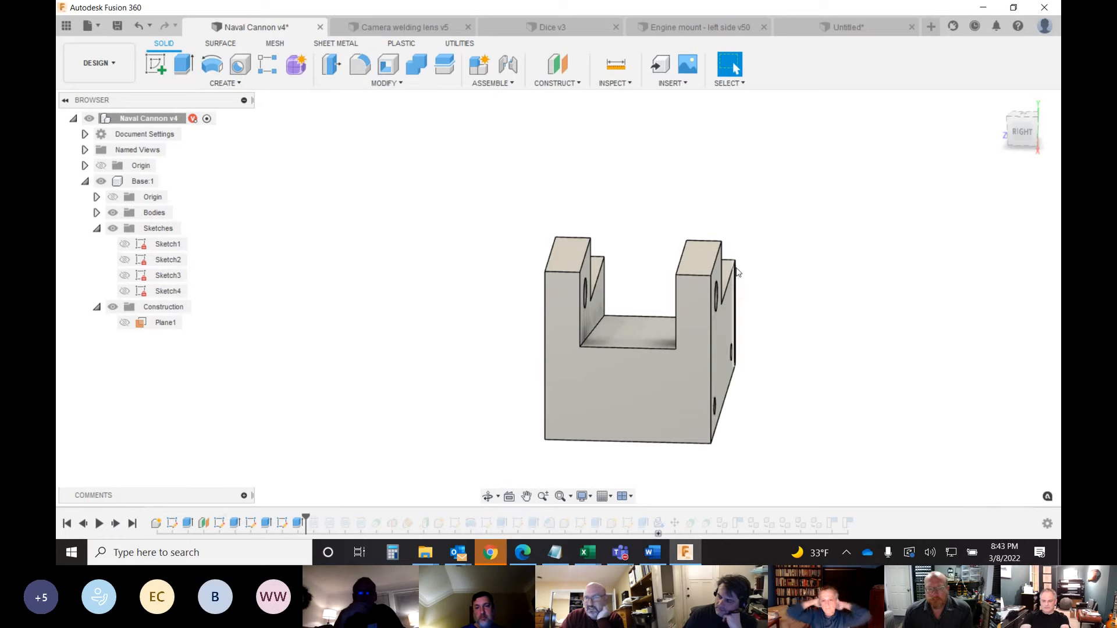
mouse_move(1003, 136)
mouse_down()
mouse_move(971, 131)
mouse_move(1002, 140)
mouse_move(993, 144)
mouse_up()
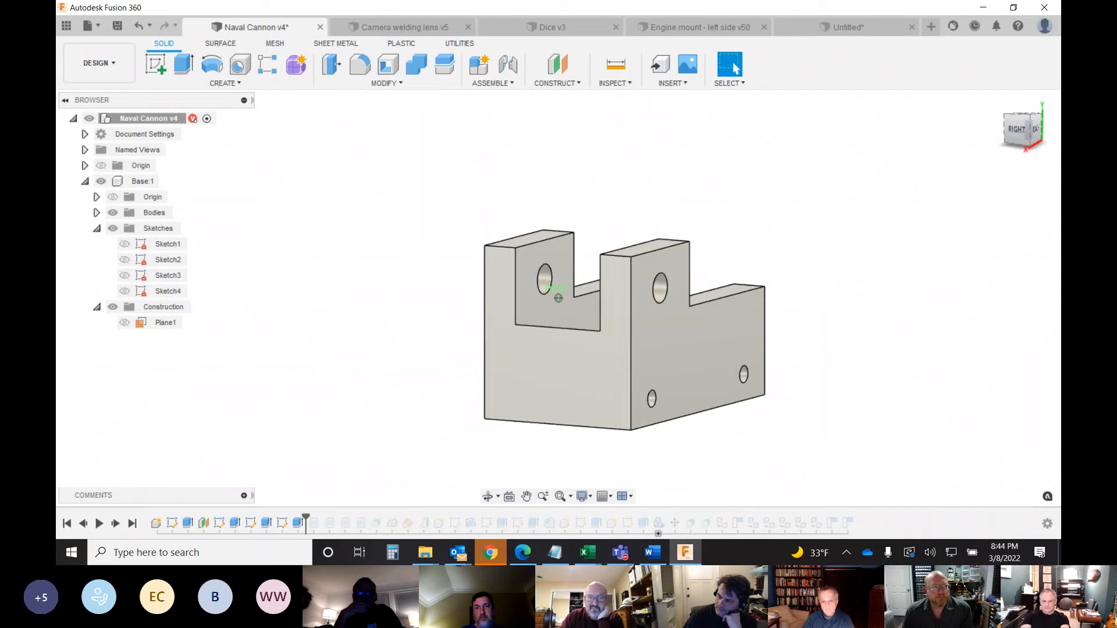
- Open Sketch4, examine its two lower hole circles on the base's back face, and finish the sketch
double_click(297, 522)
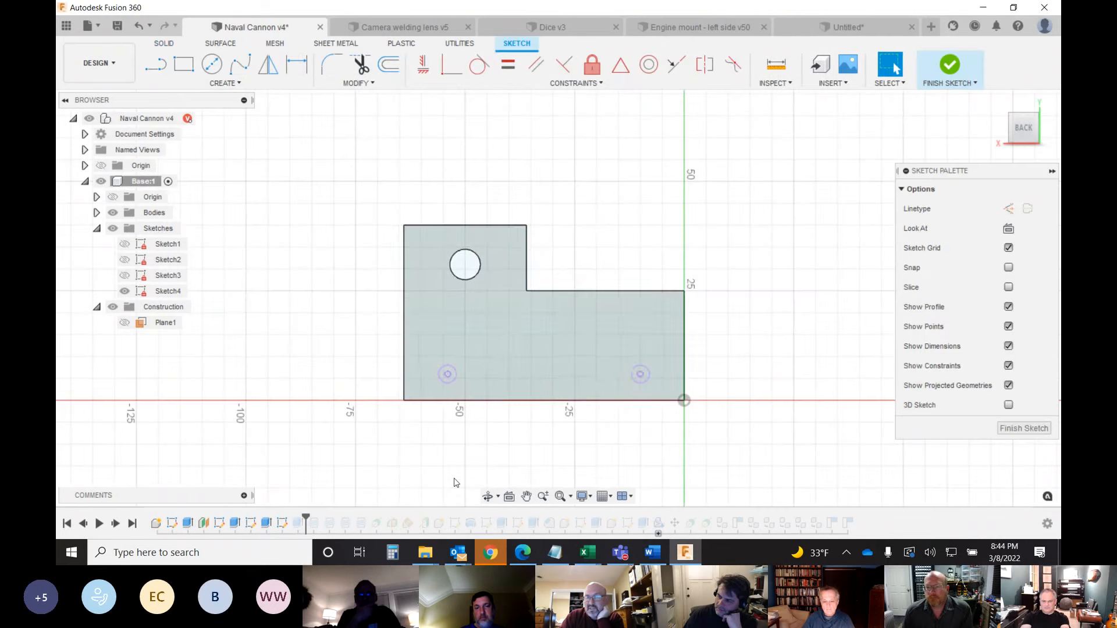
scroll(433, 452, up, 2)
scroll(434, 452, up, 1)
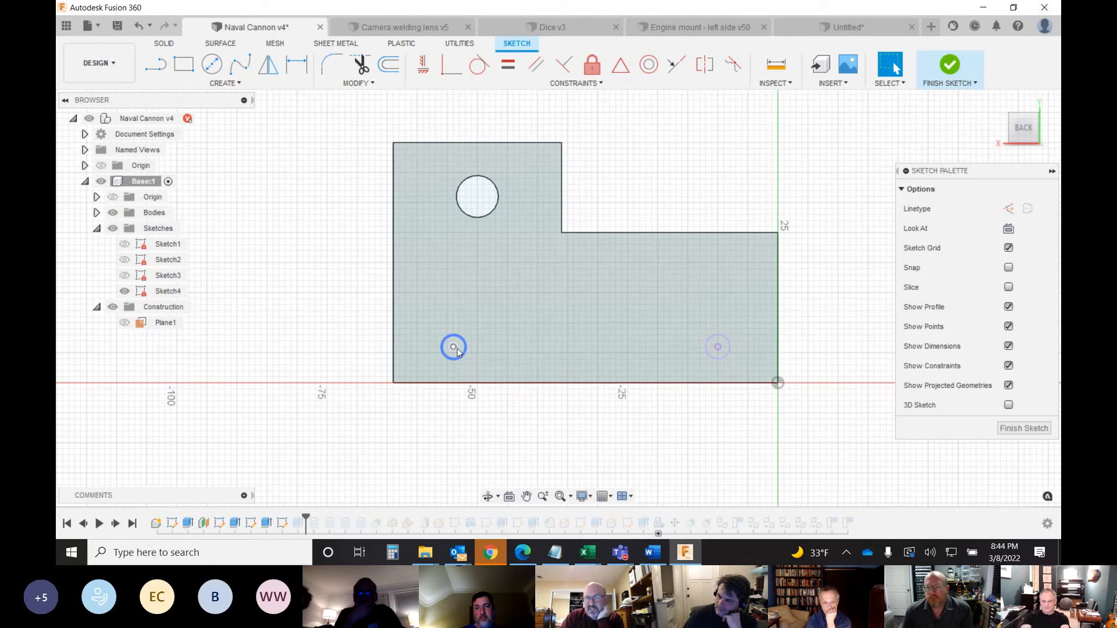
click(464, 356)
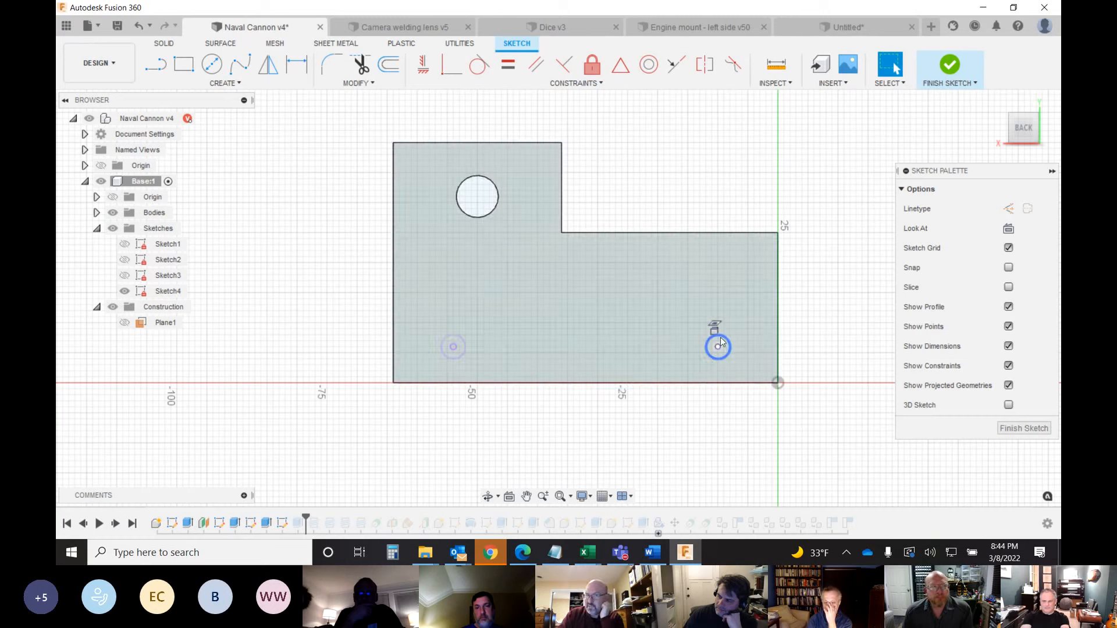
click(722, 347)
click(949, 64)
- Return the base to its home view and advance the timeline past the thread features of the lower holes
click(997, 100)
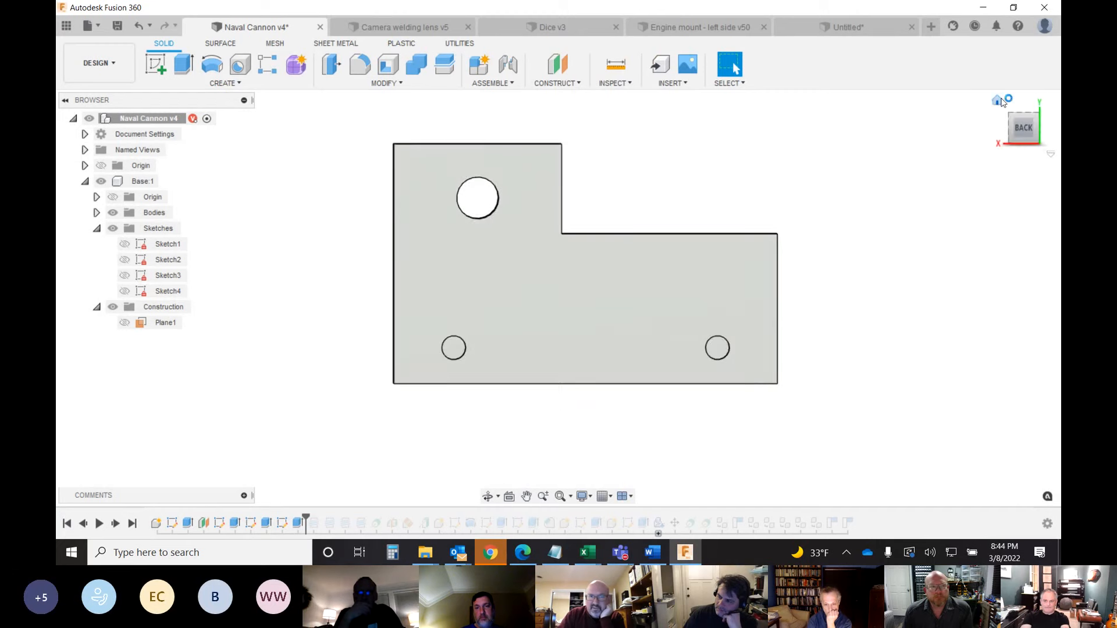
click(226, 84)
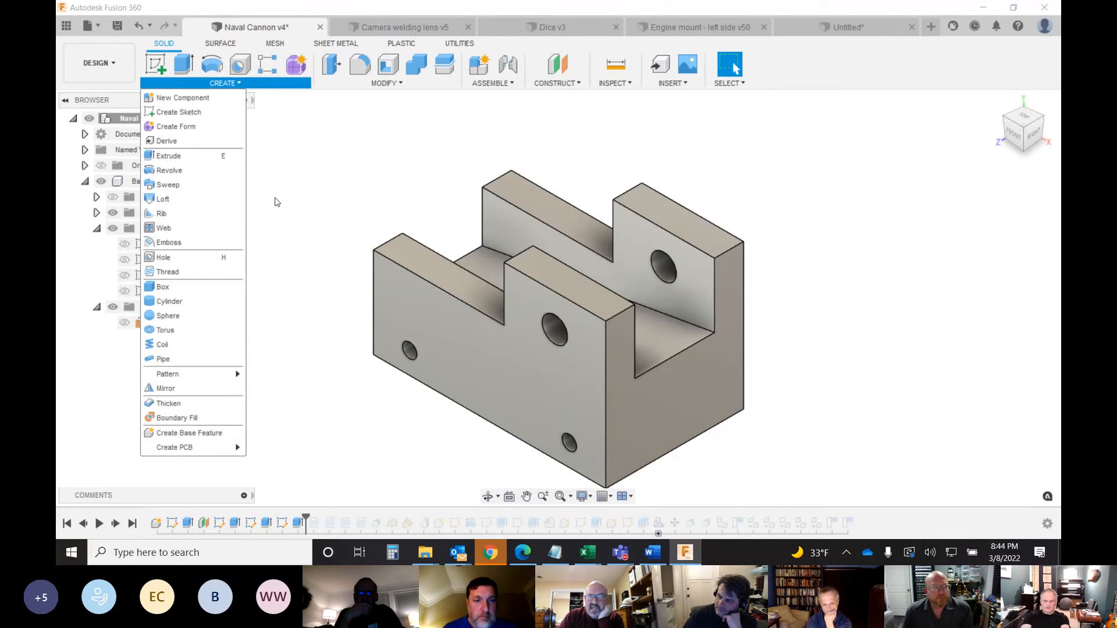
click(336, 178)
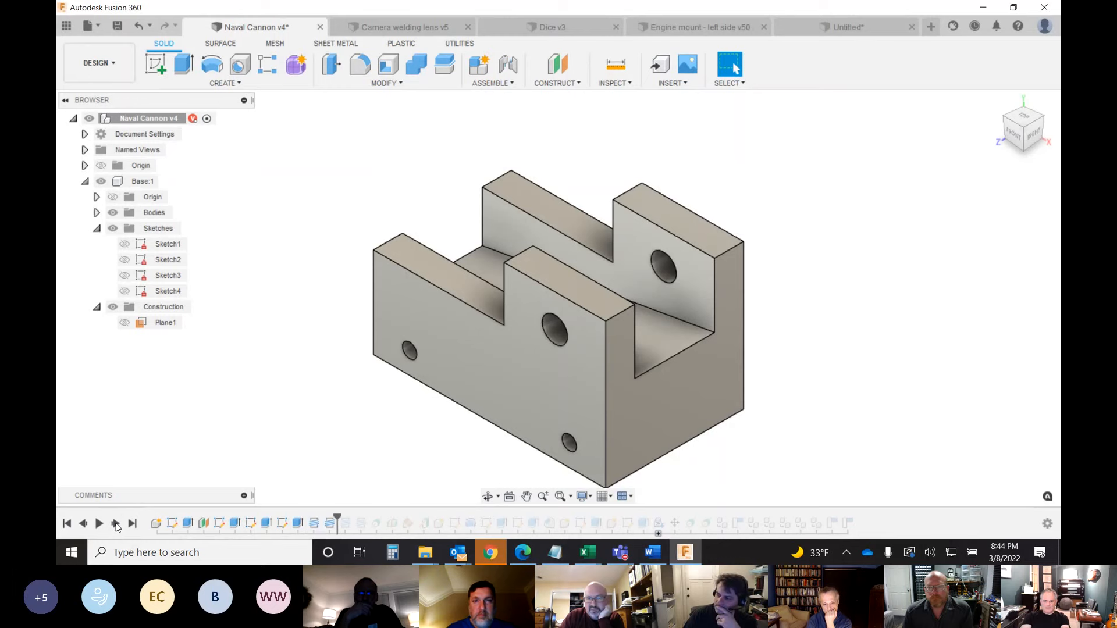
click(115, 523)
click(116, 524)
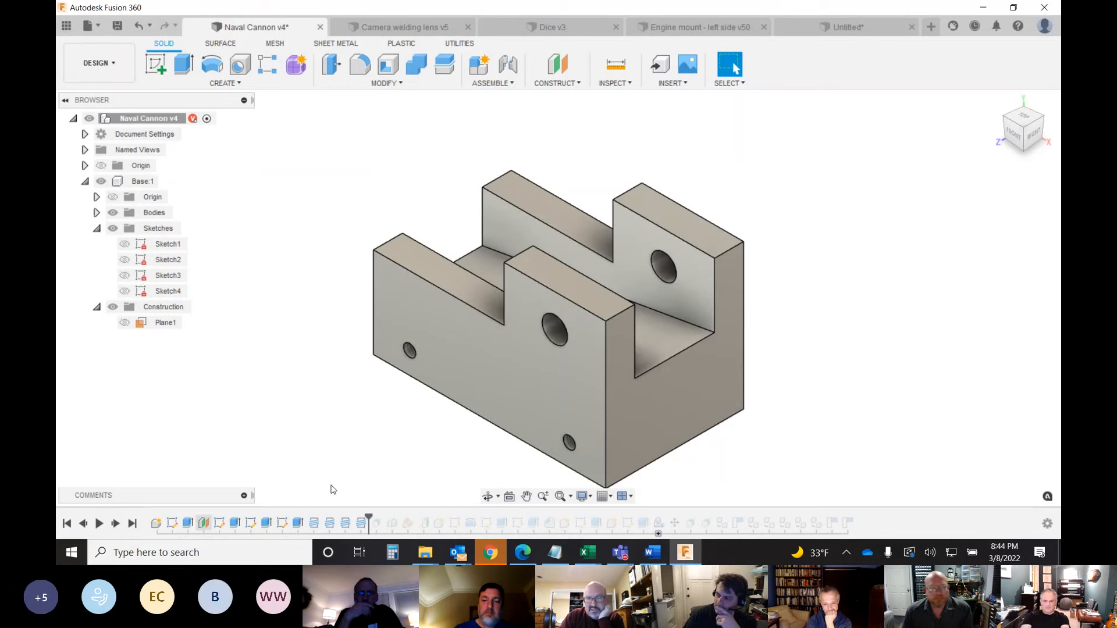
- Examine the threads inside the lower holes on the base's front face
scroll(378, 350, up, 8)
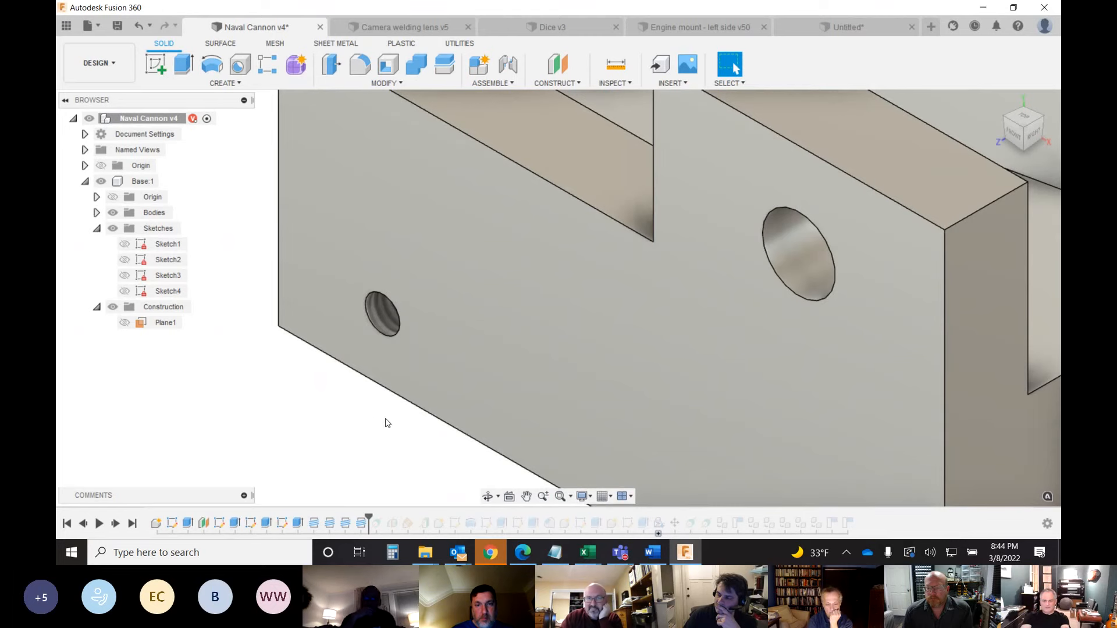
scroll(374, 400, up, 2)
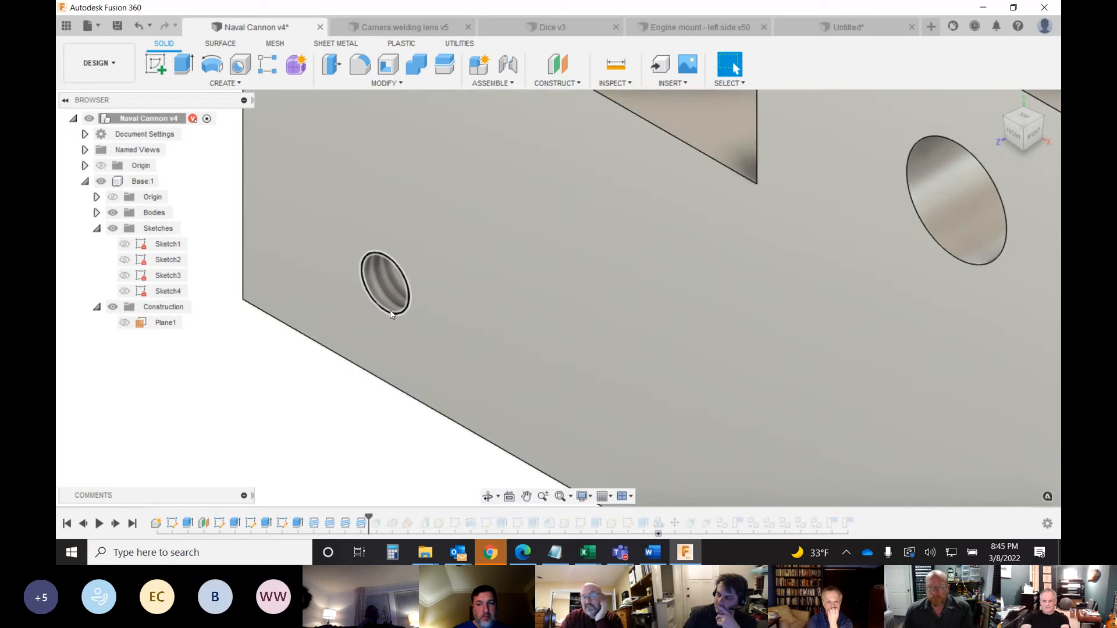
scroll(390, 309, down, 5)
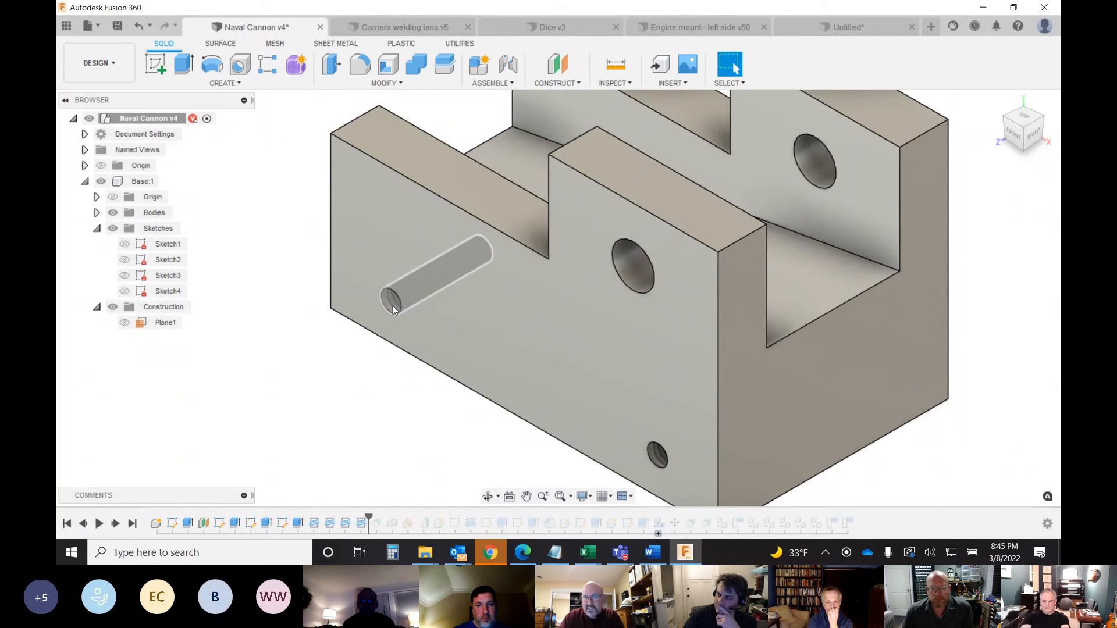
scroll(391, 309, up, 1)
scroll(392, 309, up, 2)
scroll(414, 337, down, 3)
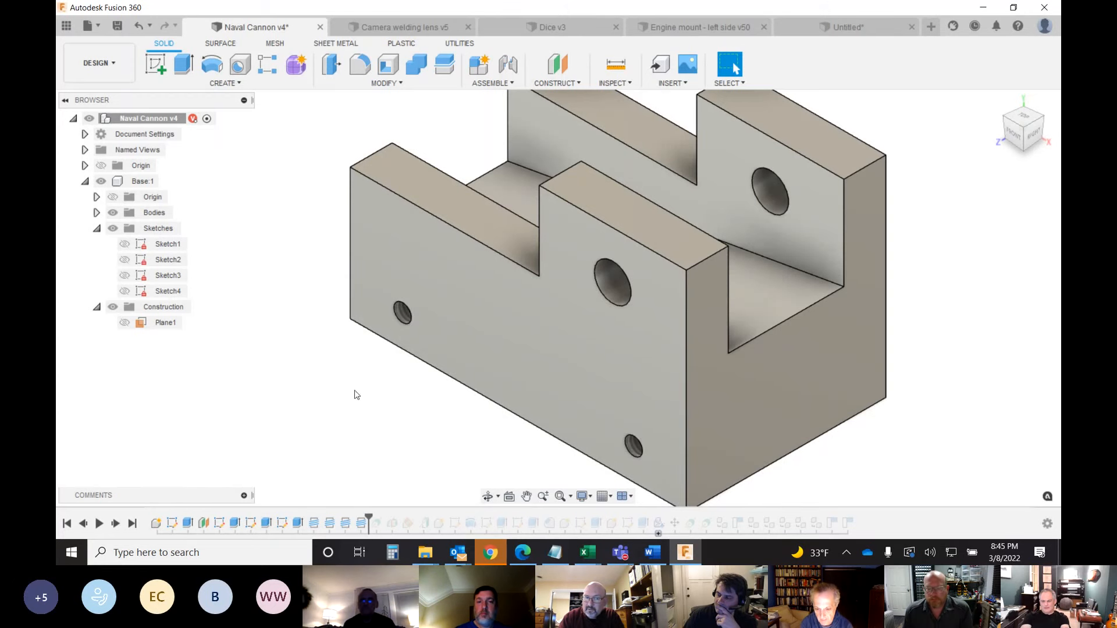
- Open the first thread feature for editing, review its profile, size and designation settings, and cancel without changes
click(314, 523)
right_click(314, 523)
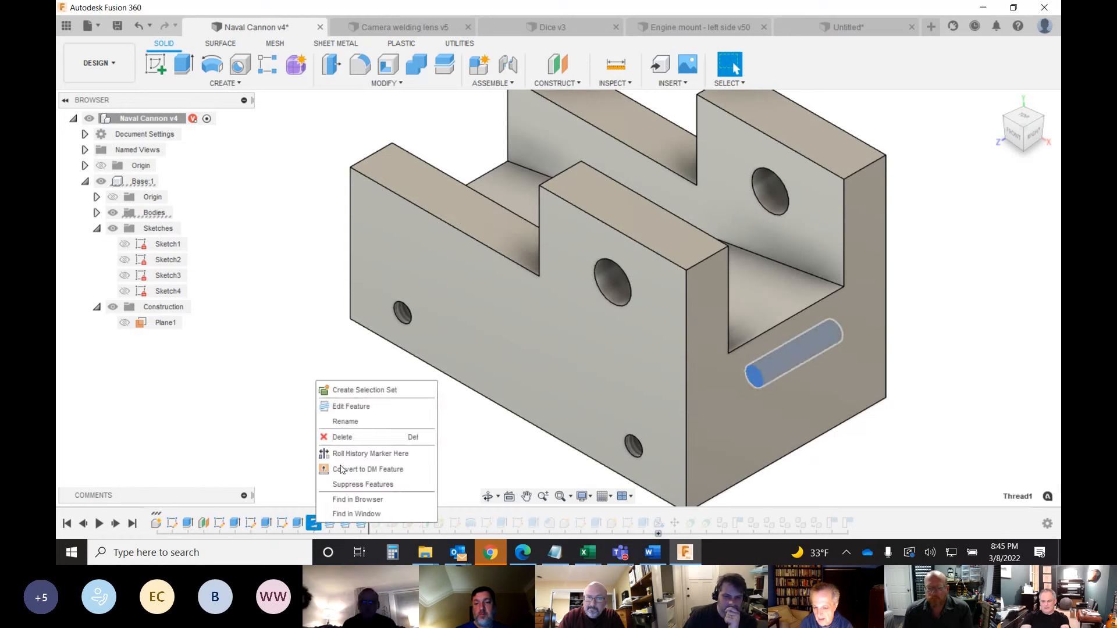
click(354, 406)
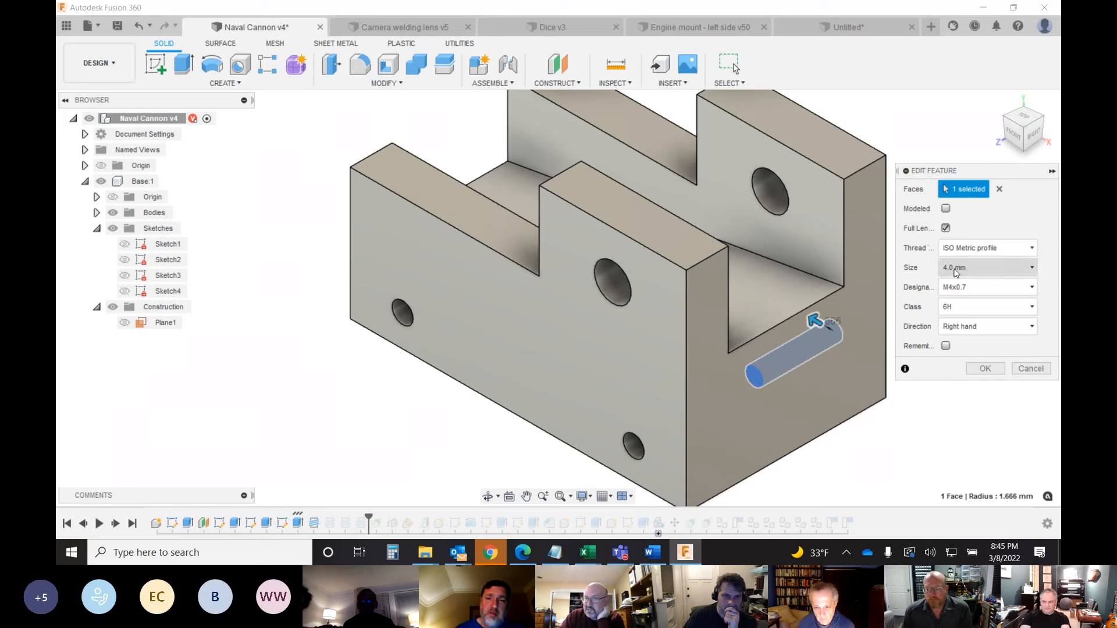
click(1031, 371)
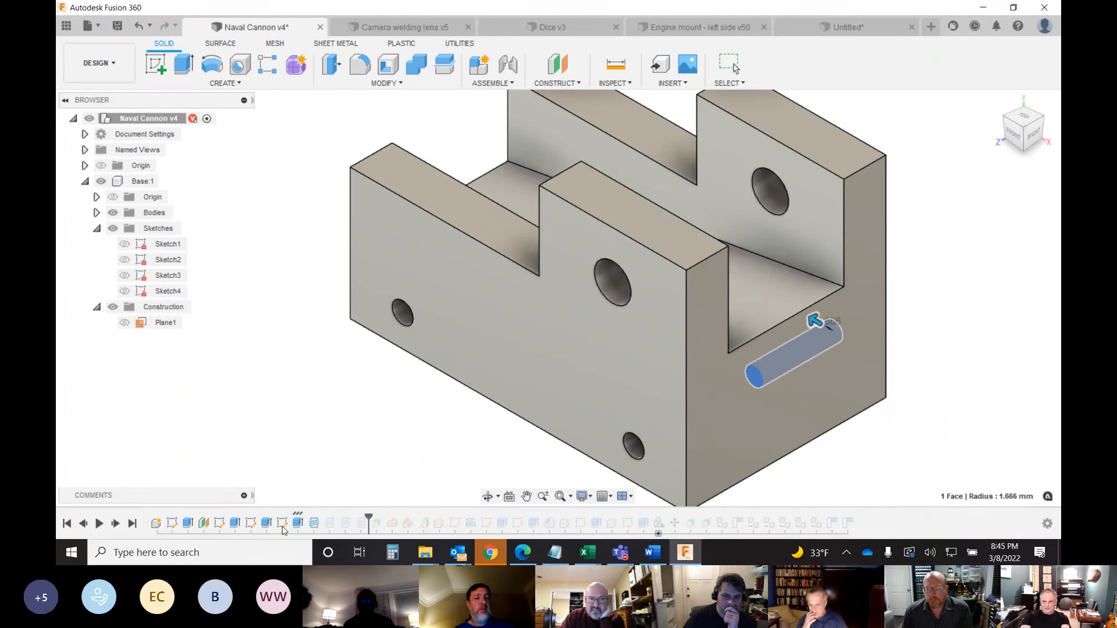
- Review the lower hole dimensions in Sketch3, finish the sketch, and look over the available solid creation commands
double_click(251, 522)
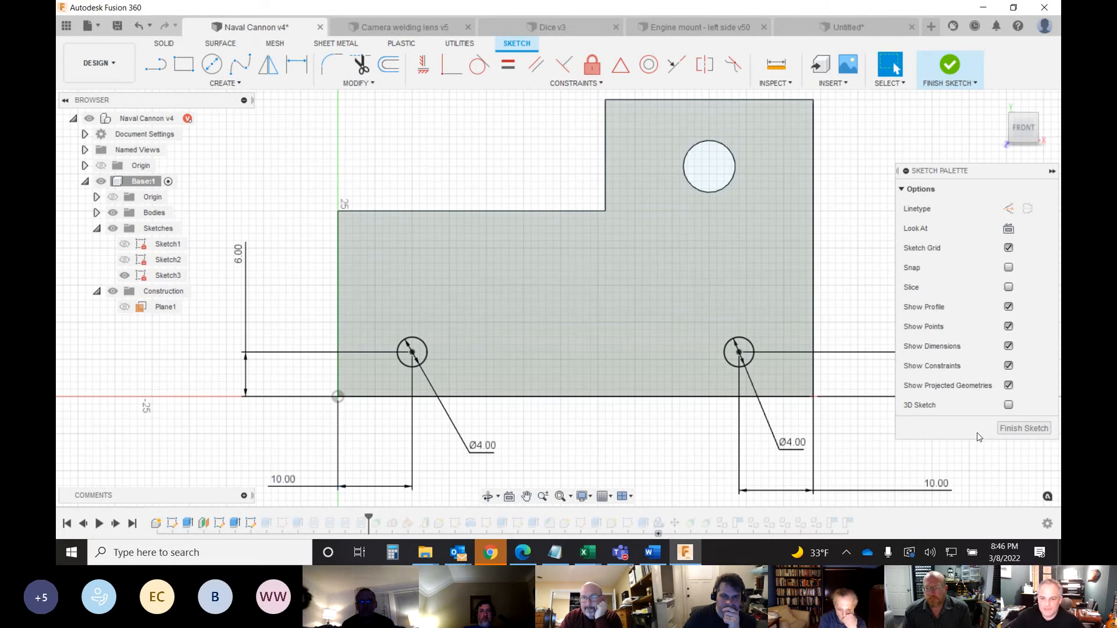
click(1014, 431)
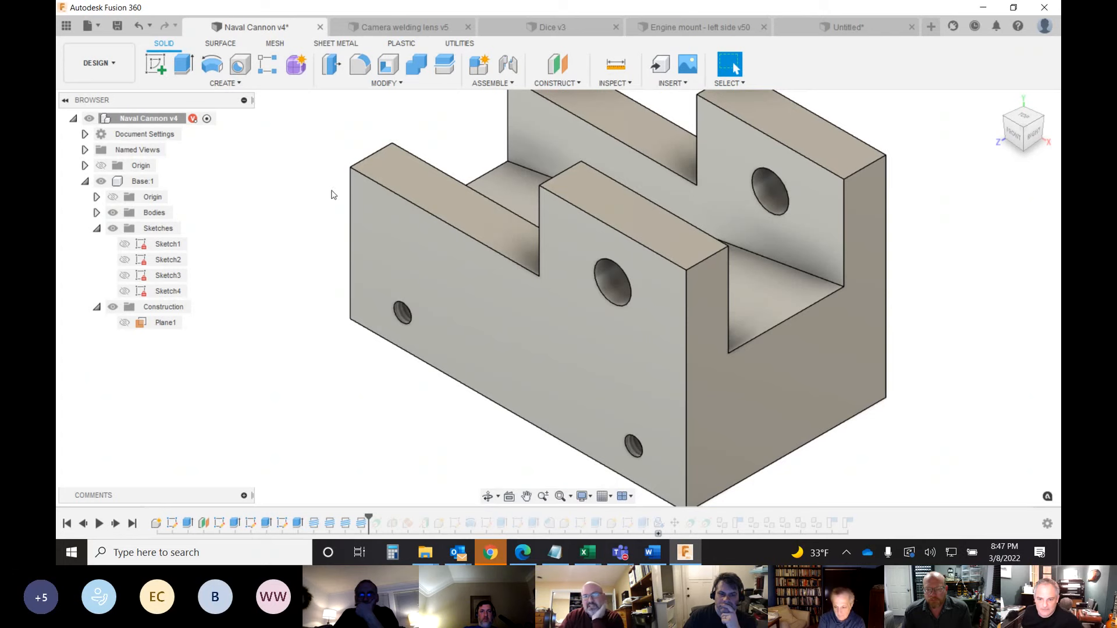
click(218, 83)
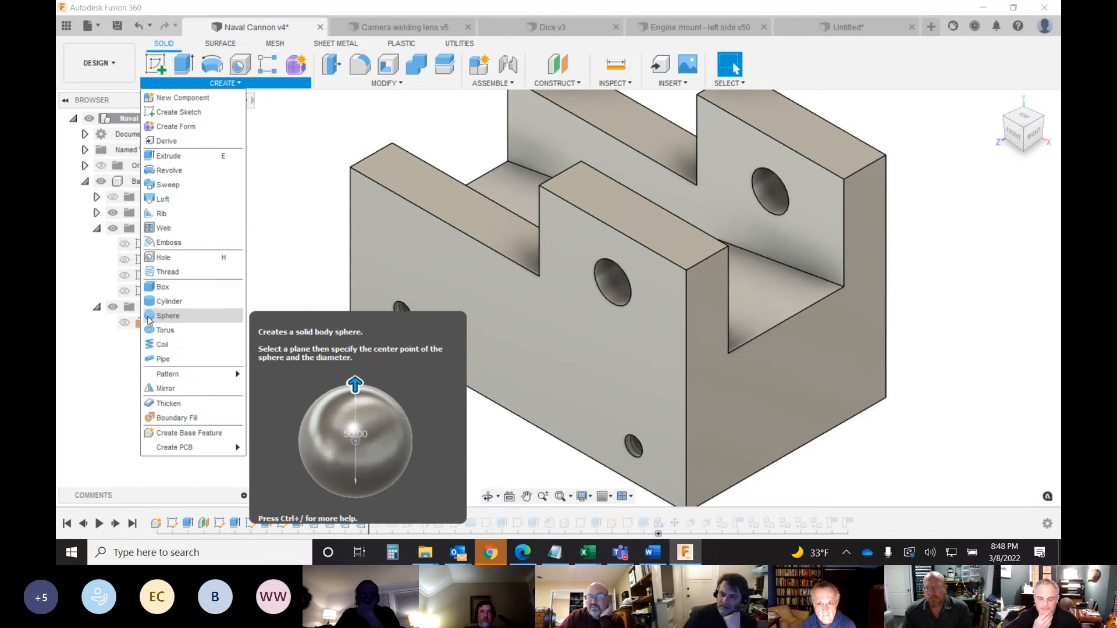
click(284, 251)
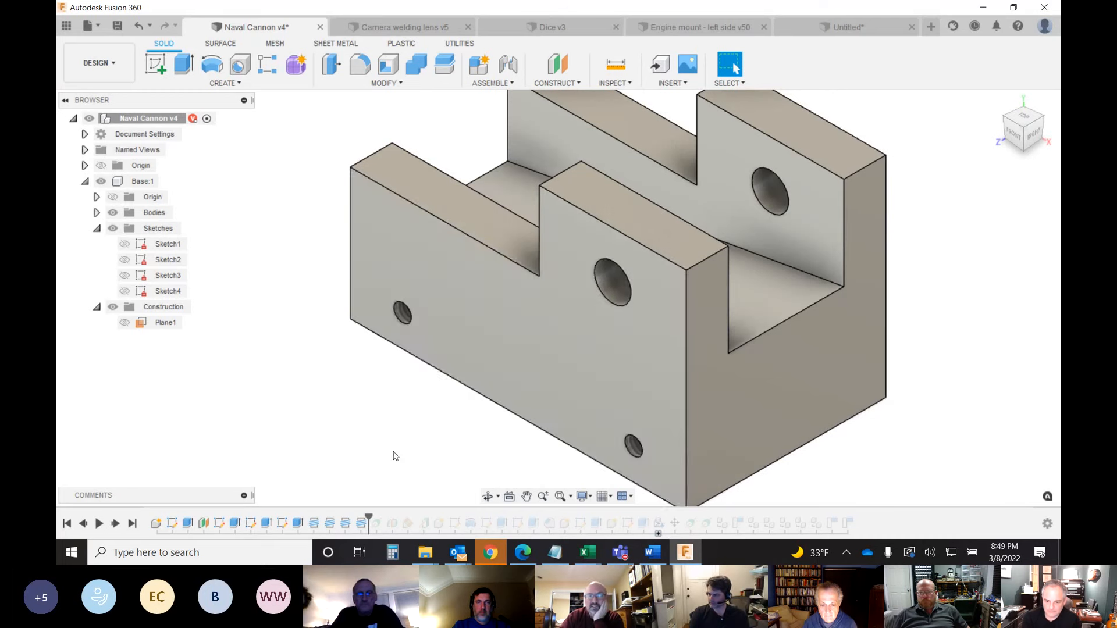
click(670, 84)
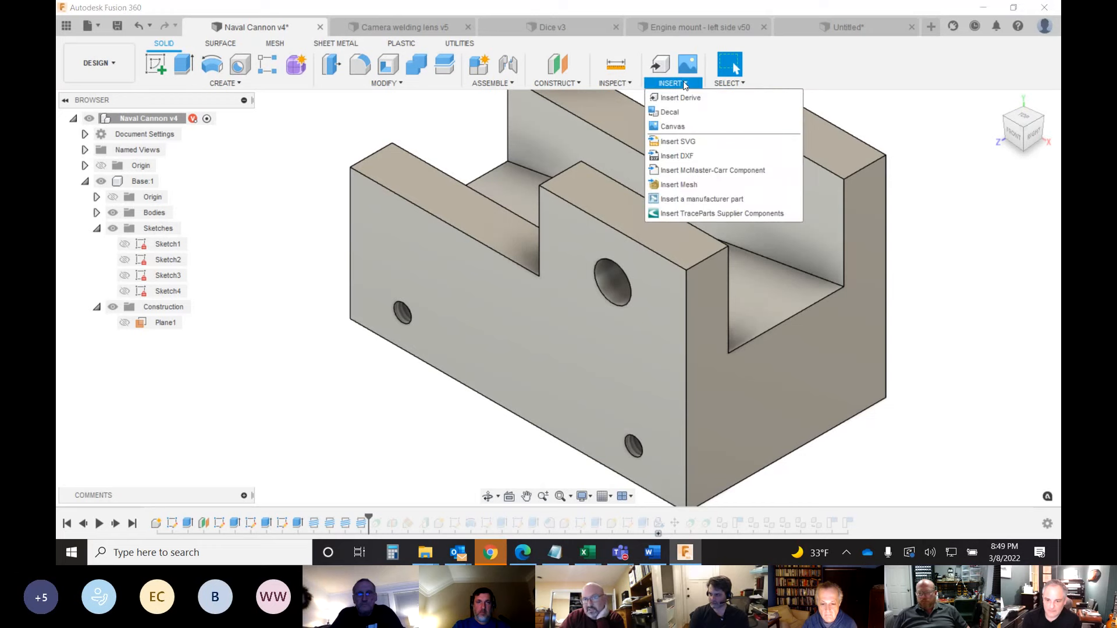
click(678, 177)
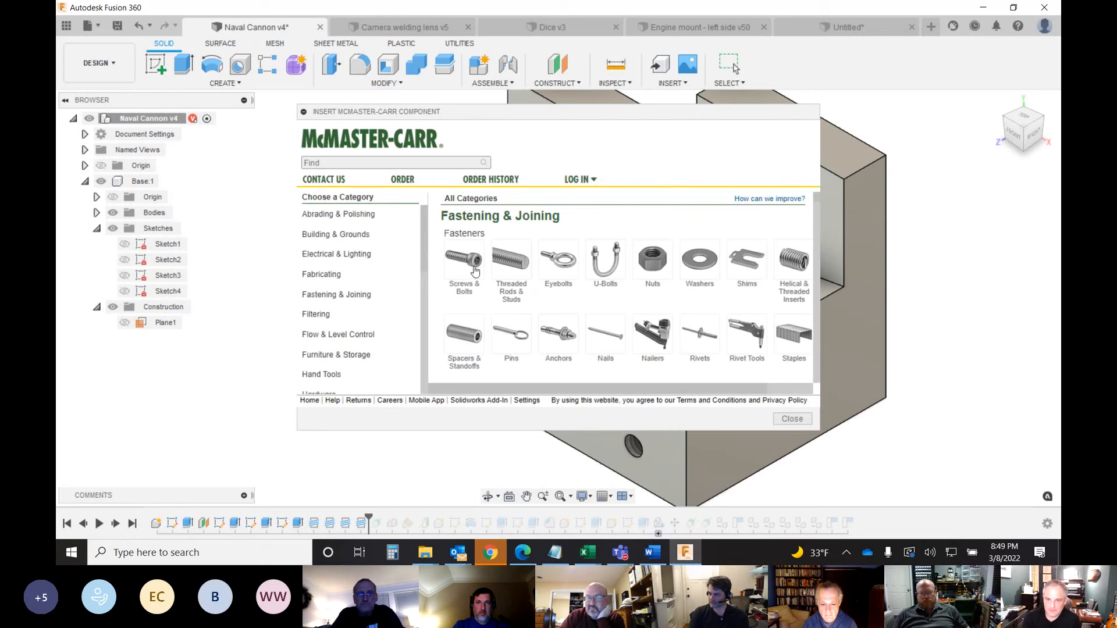
click(464, 263)
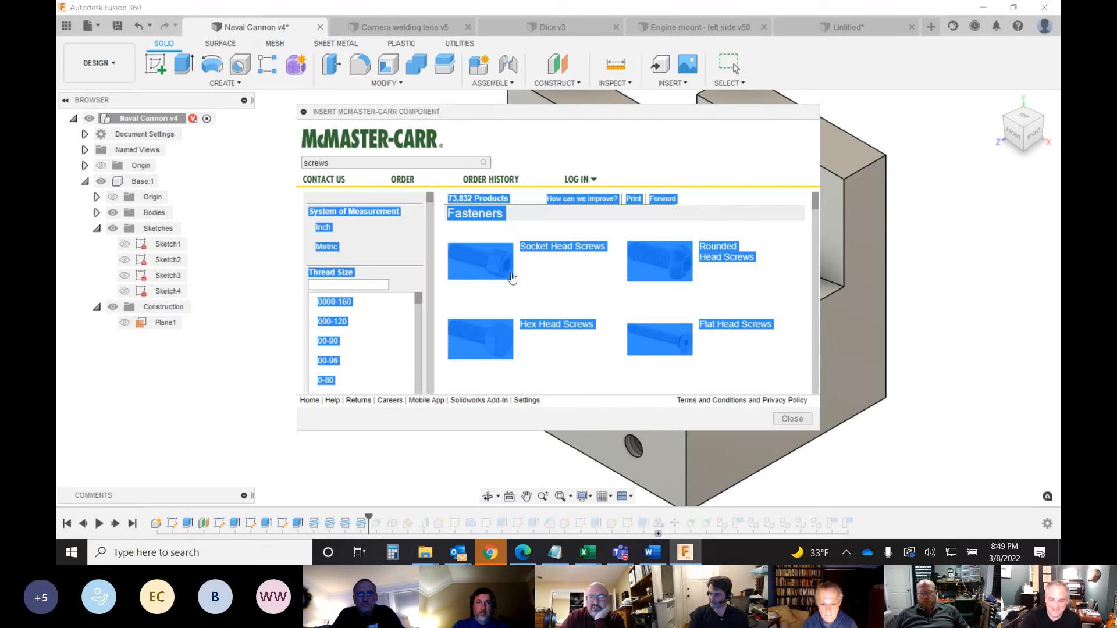
click(537, 289)
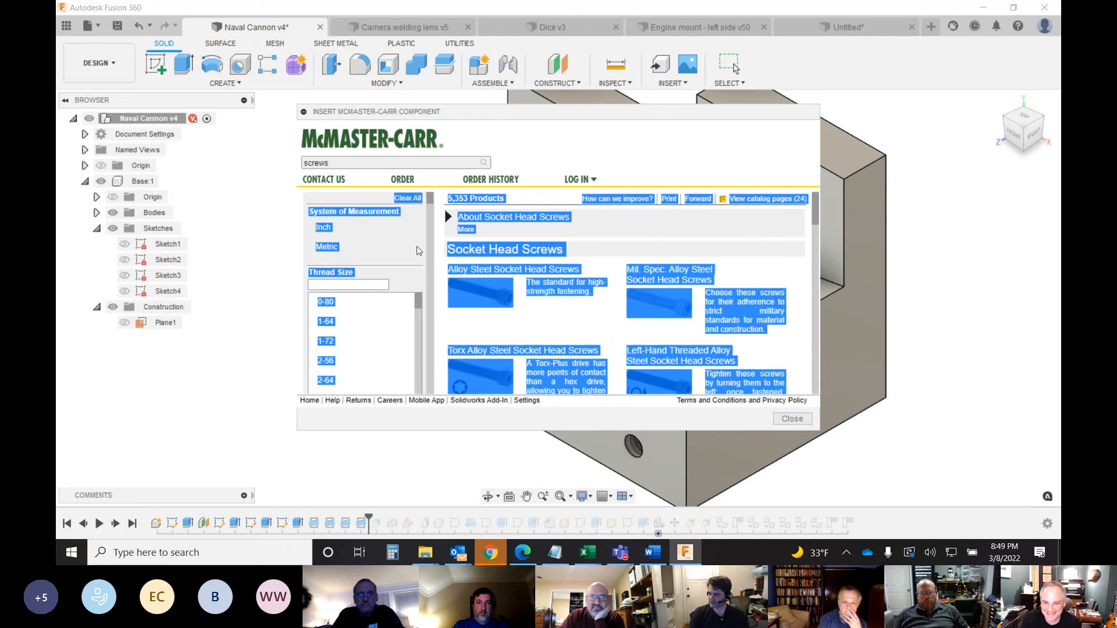
click(793, 419)
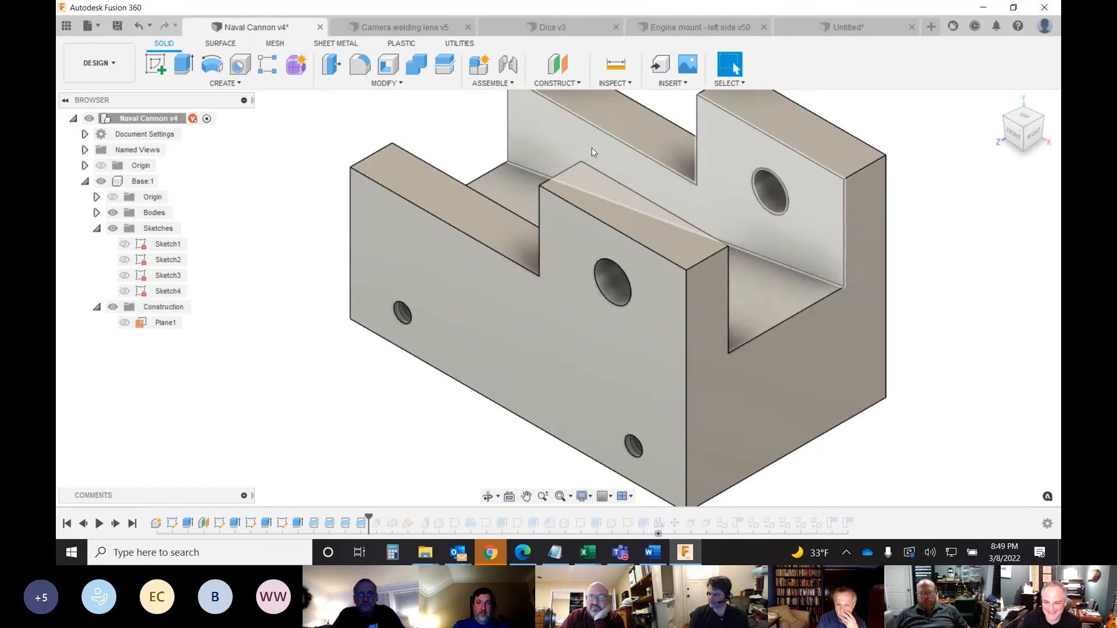
- Start inserting a McMaster-Carr component and filter the Screws & Bolts category to thread size M8
click(662, 84)
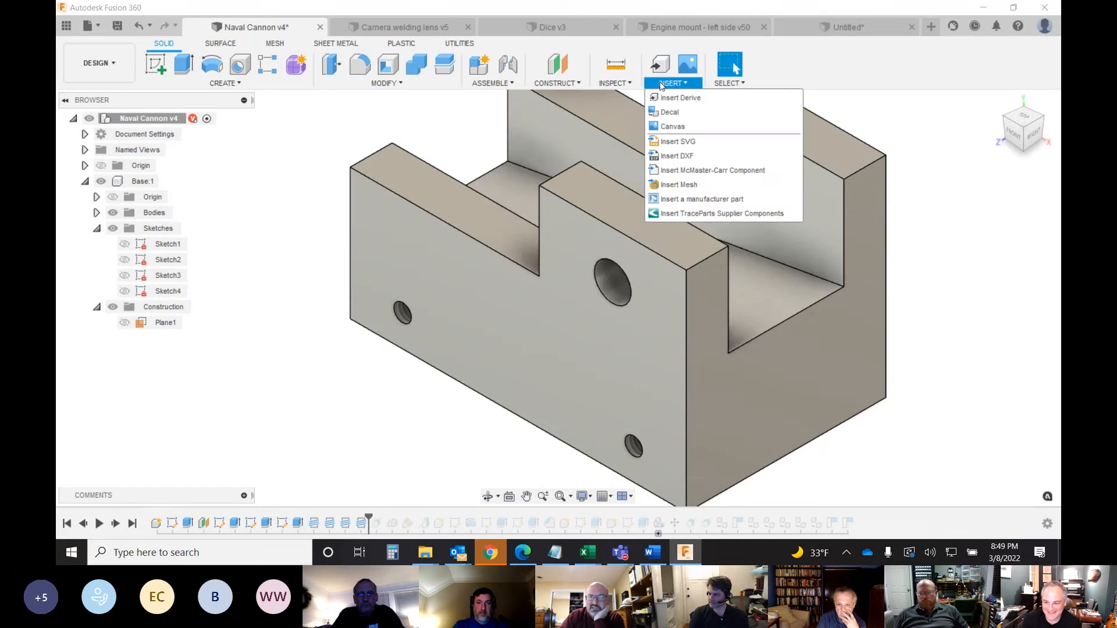
click(670, 171)
click(471, 266)
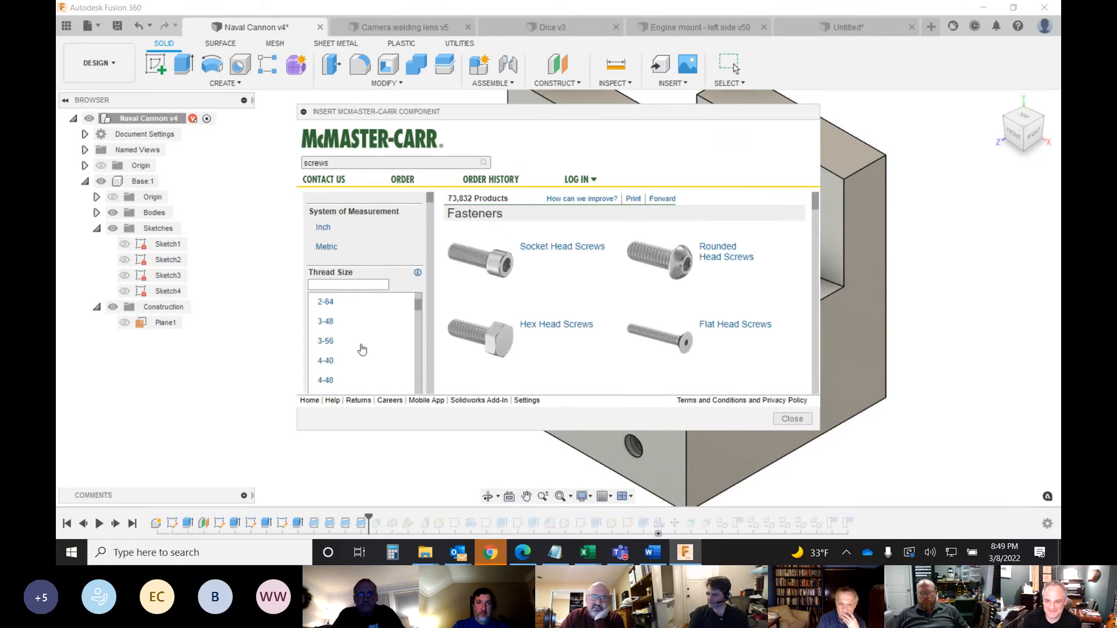
scroll(390, 355, down, 5)
scroll(393, 363, down, 1)
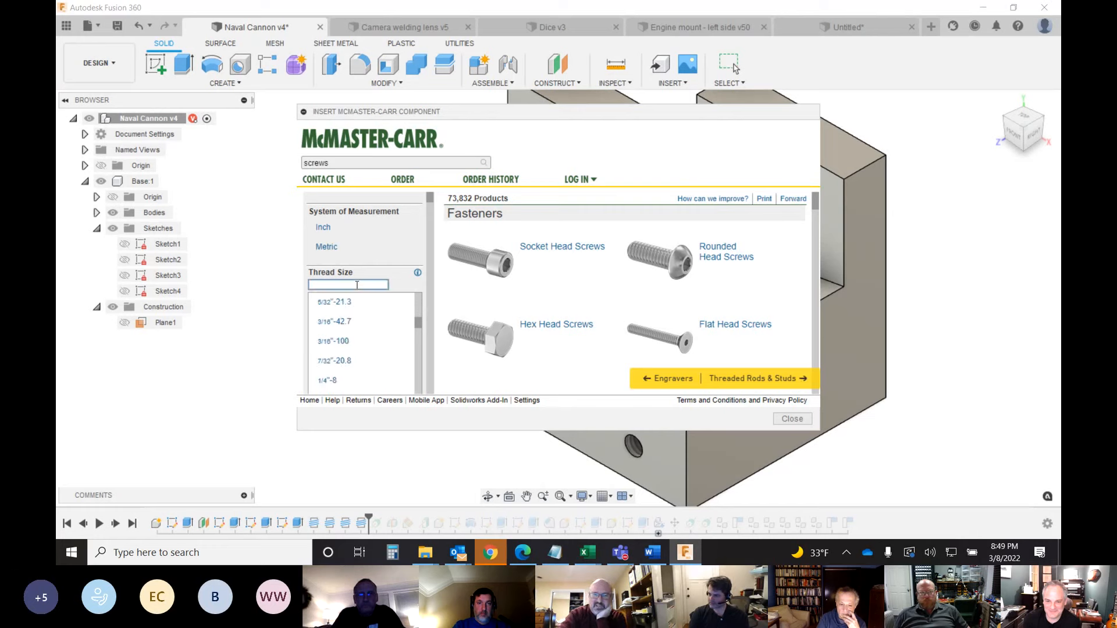
text(8)
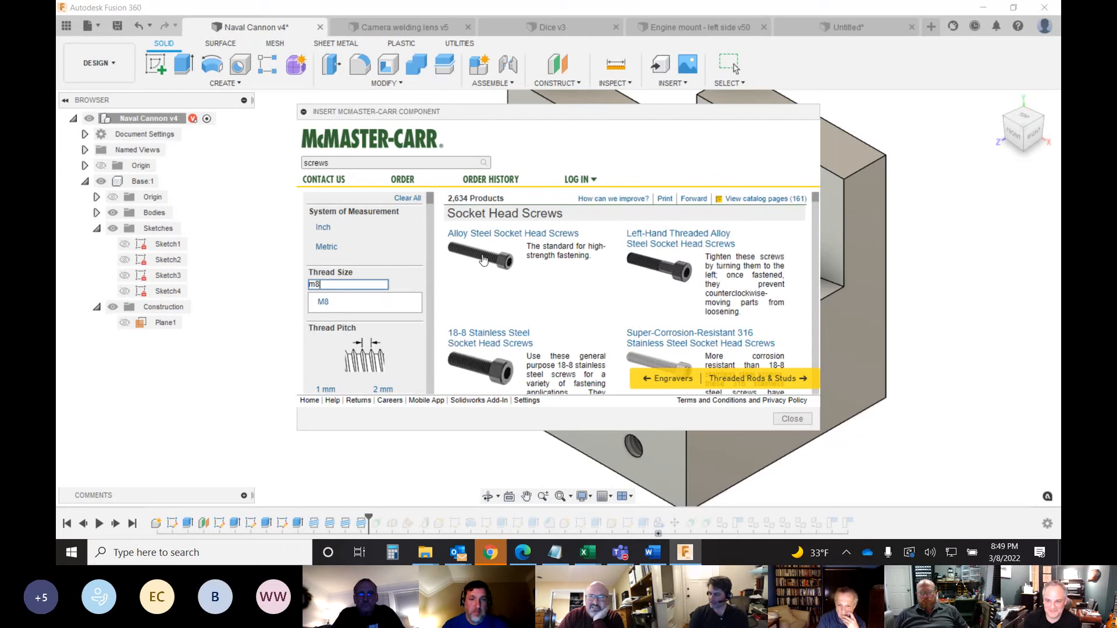
- Choose part 96144A219 from the Alloy Steel Socket Head Screws, an M8 x 1 mm fine-thread screw 30 mm long
click(483, 259)
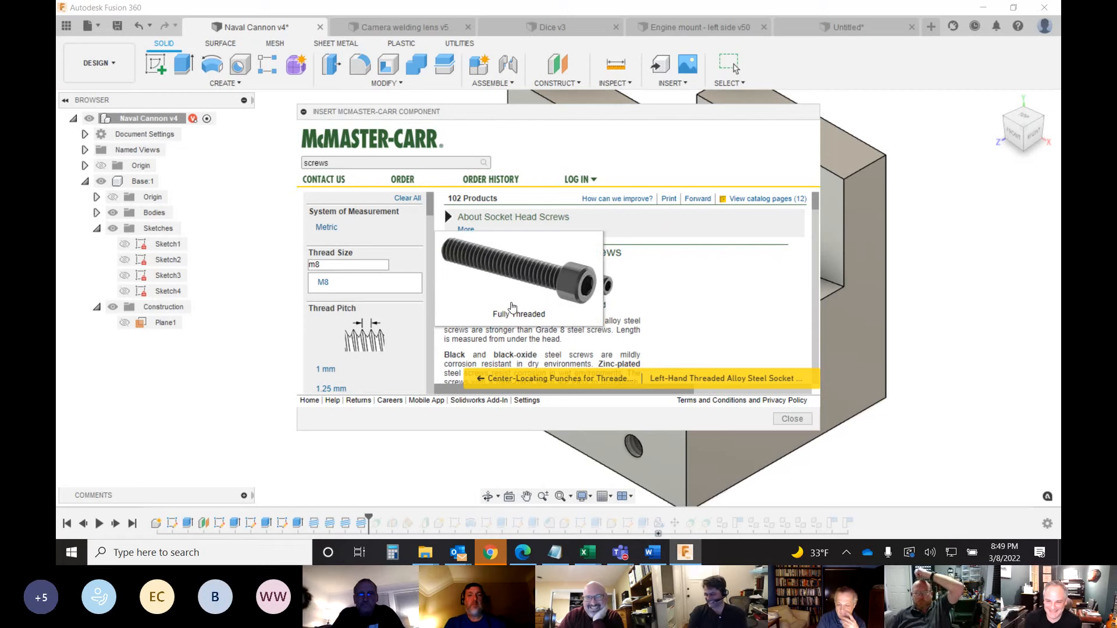
scroll(668, 304, down, 1)
scroll(668, 304, down, 10)
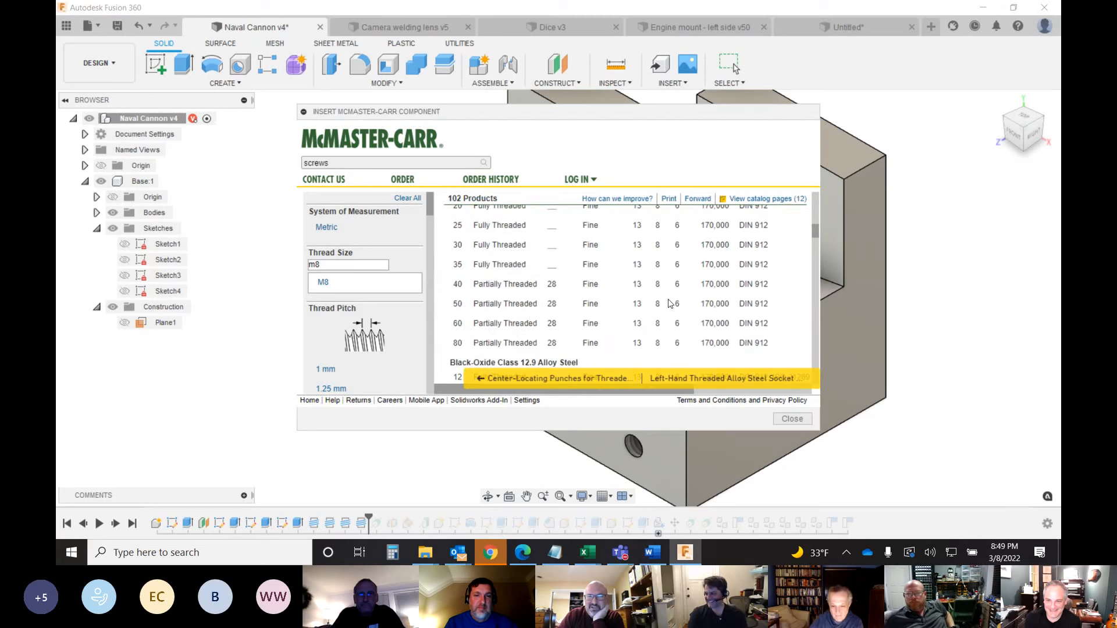
scroll(548, 278, up, 1)
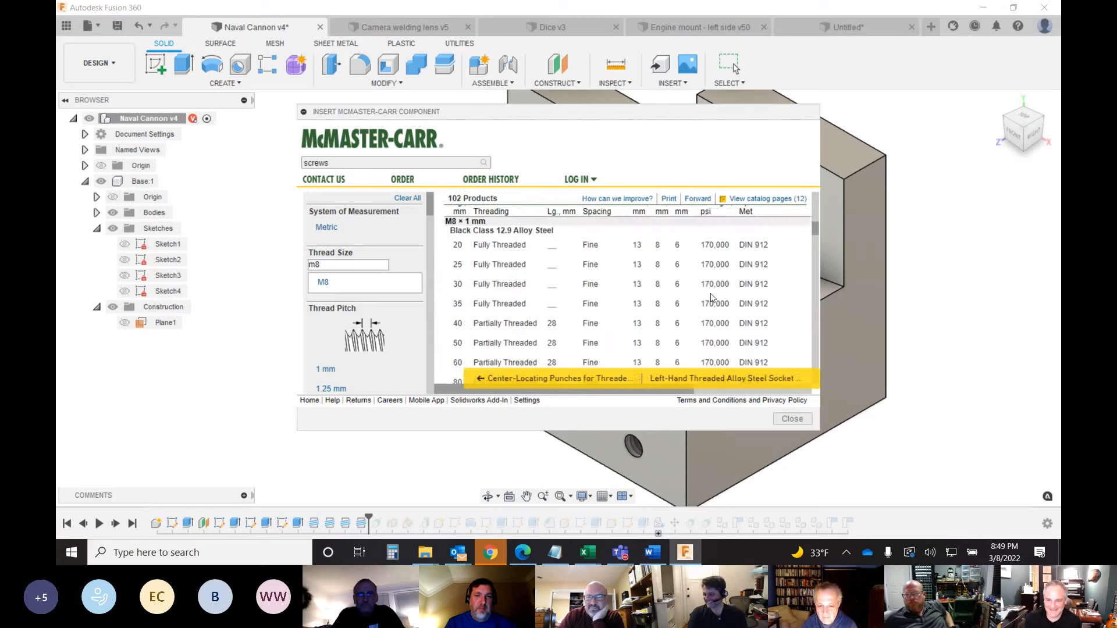
drag(564, 391, 695, 399)
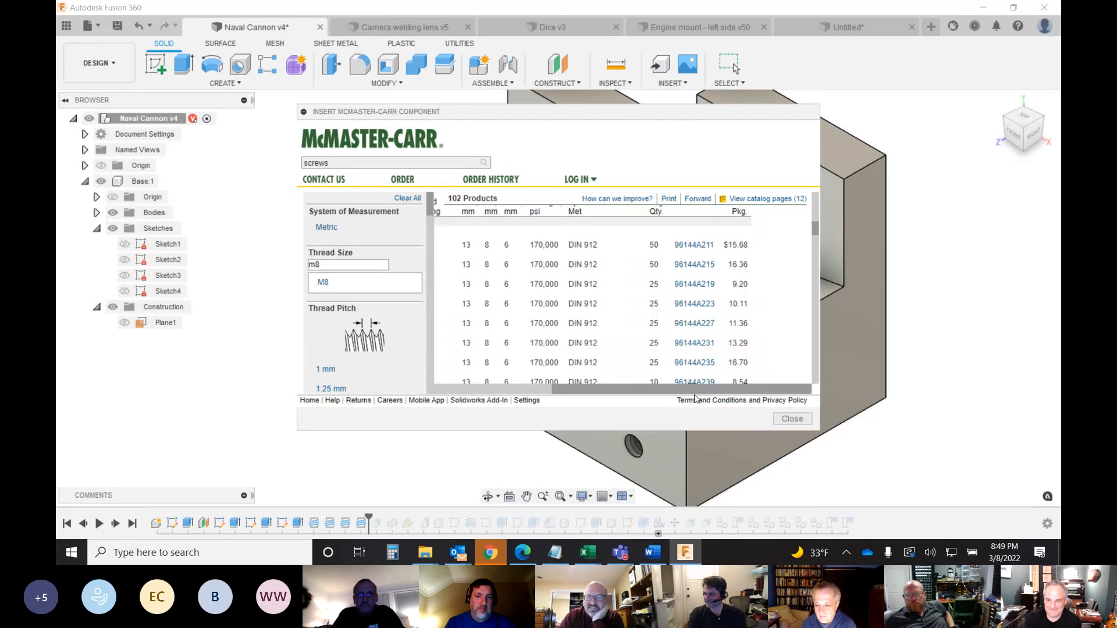
click(696, 286)
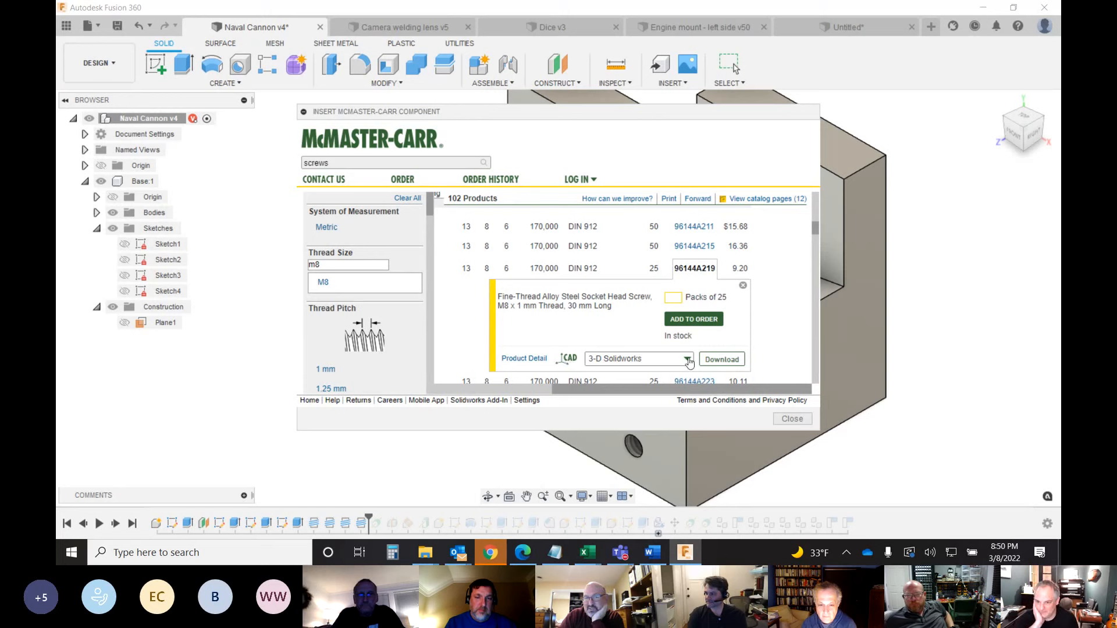
- Try the 3-D Solidworks format for the chosen screw, and insert it into the design as a 3-D STEP model
click(720, 359)
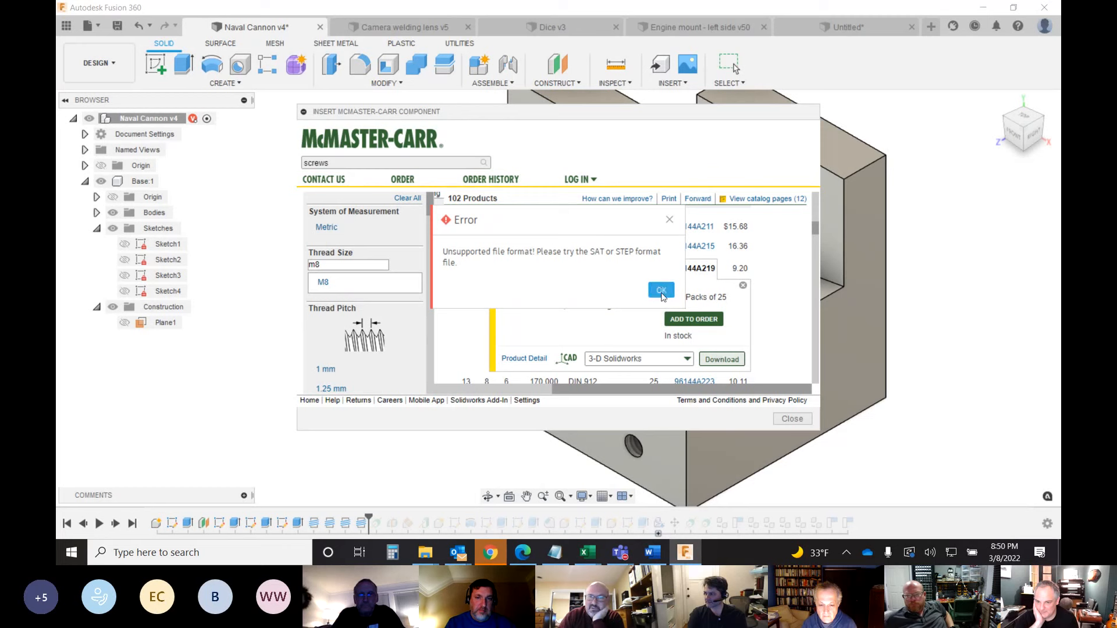
click(661, 291)
click(687, 360)
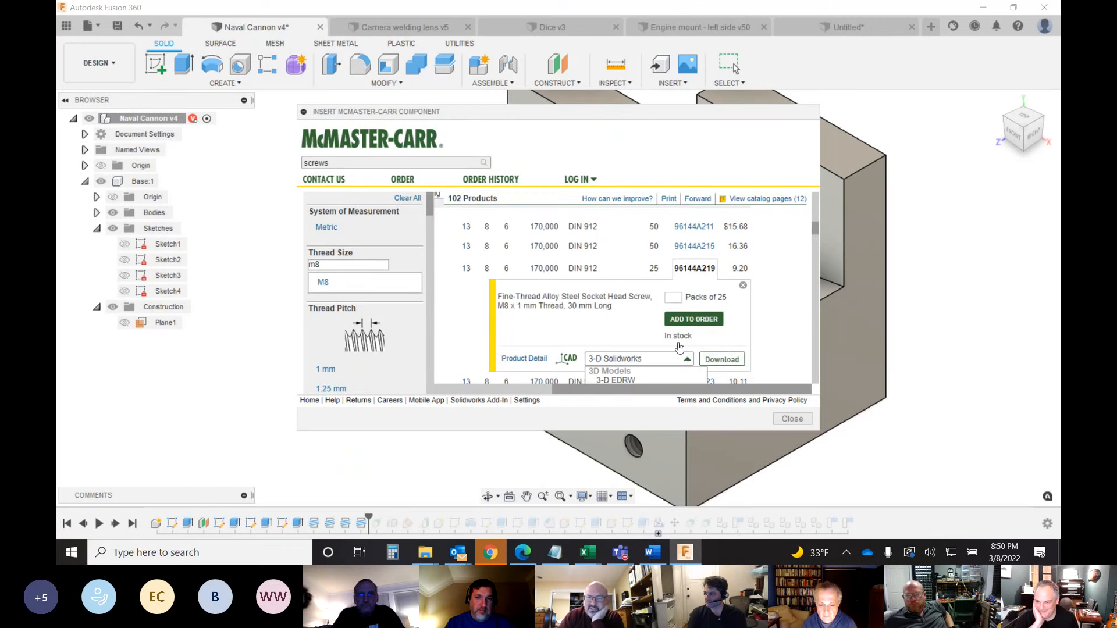
scroll(679, 347, down, 2)
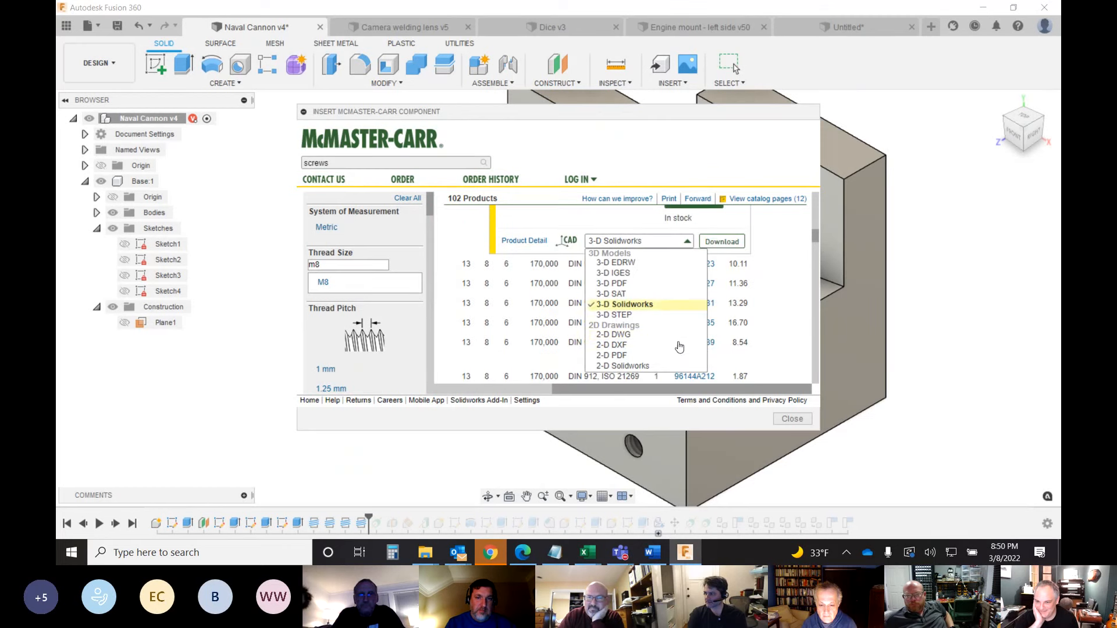
click(621, 316)
click(716, 245)
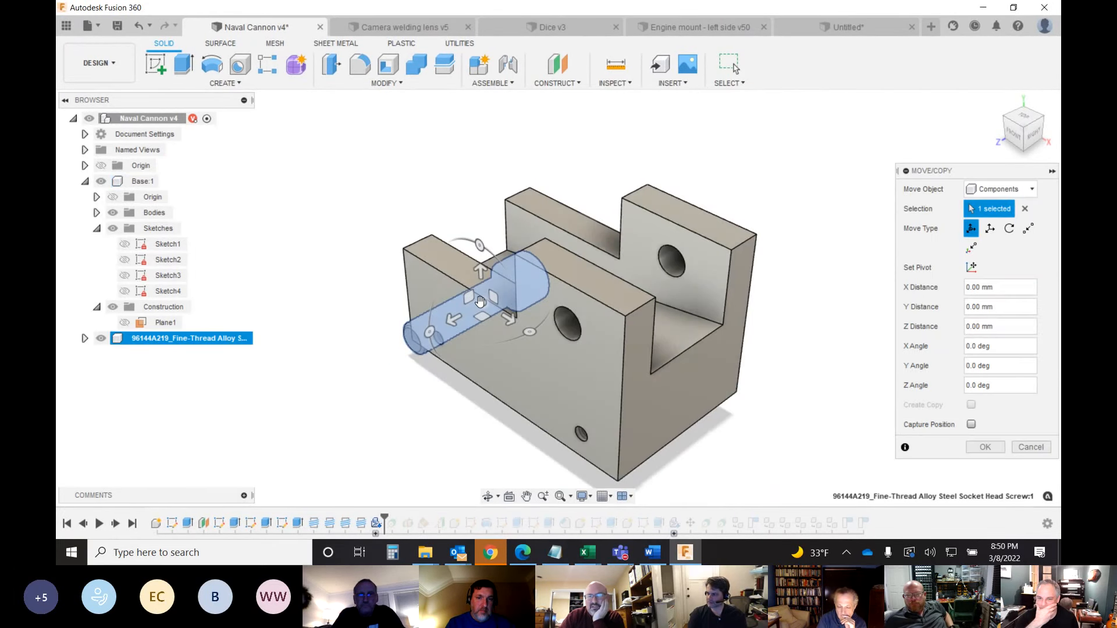
- Move the inserted screw clear of the base, rotate it 55 degrees about X, and shift it 5 mm along X
drag(480, 301, 373, 198)
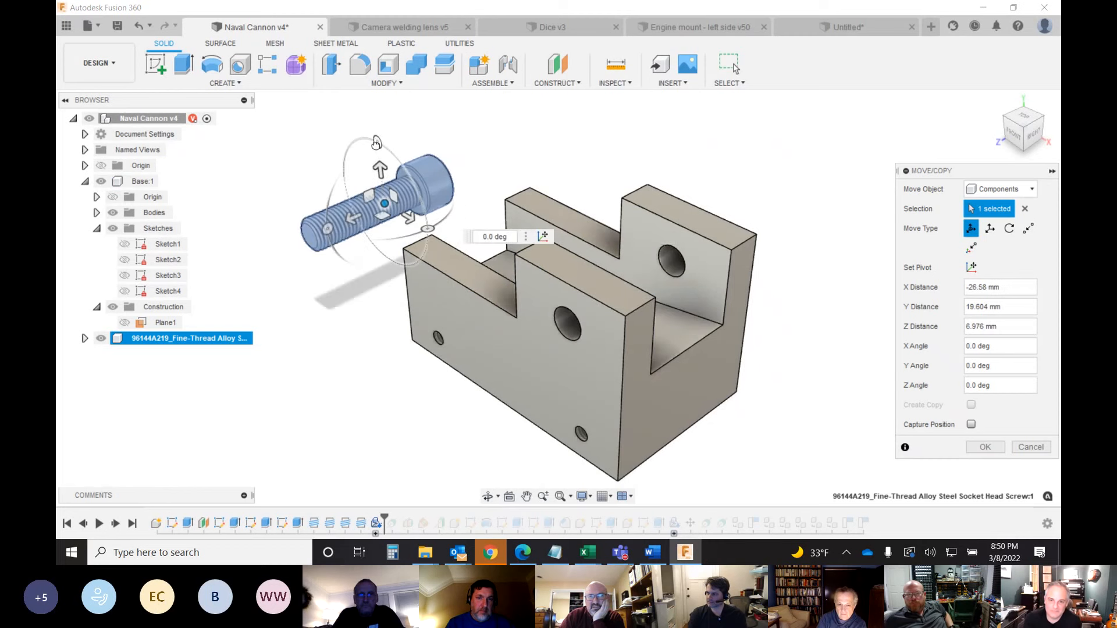
drag(372, 145, 371, 269)
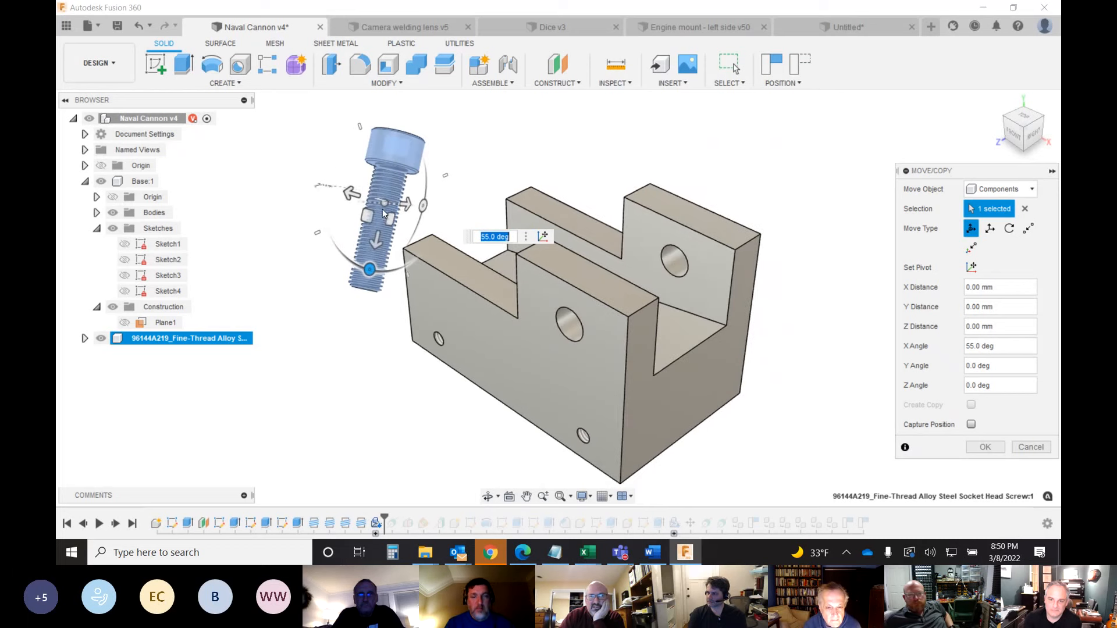
drag(403, 204, 412, 216)
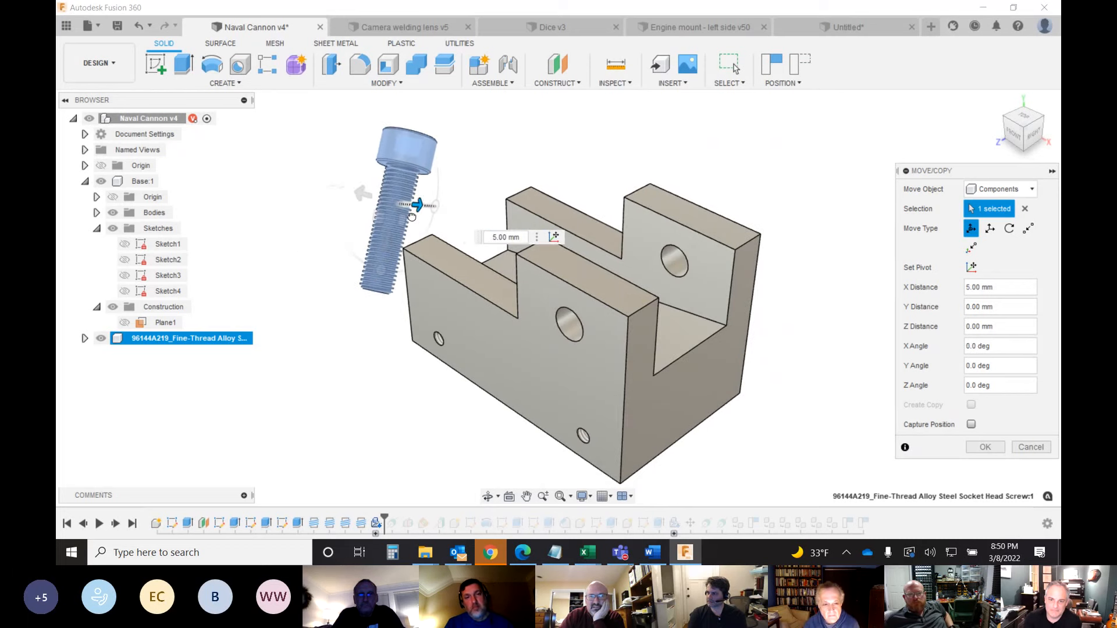
click(990, 449)
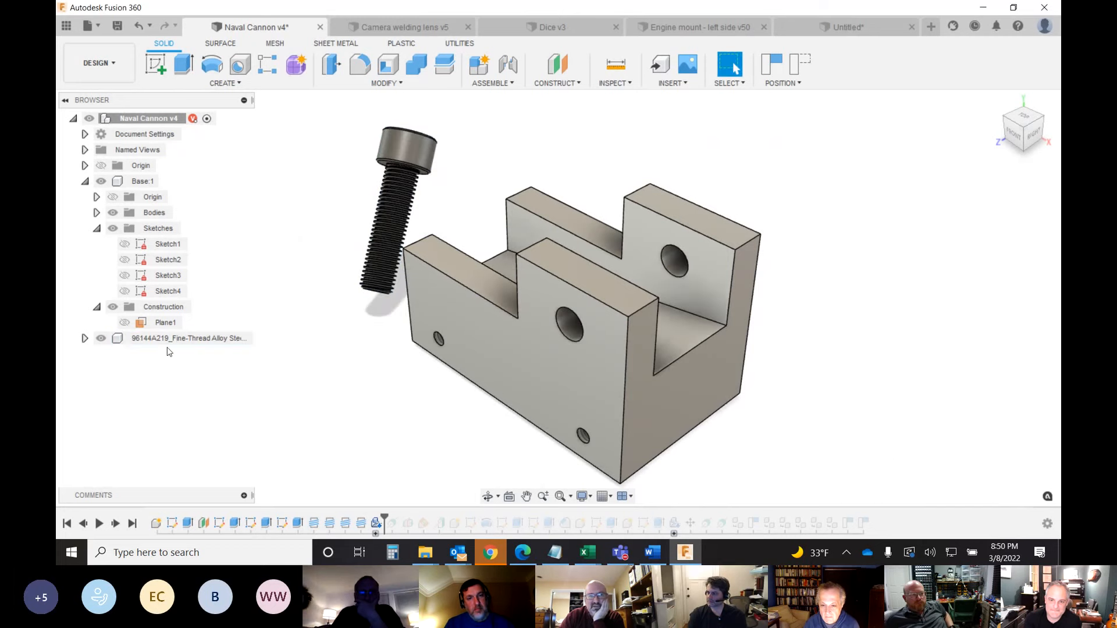
- Examine the modelled threads on the inserted screw and the editing commands available for its thread edge
scroll(385, 230, up, 4)
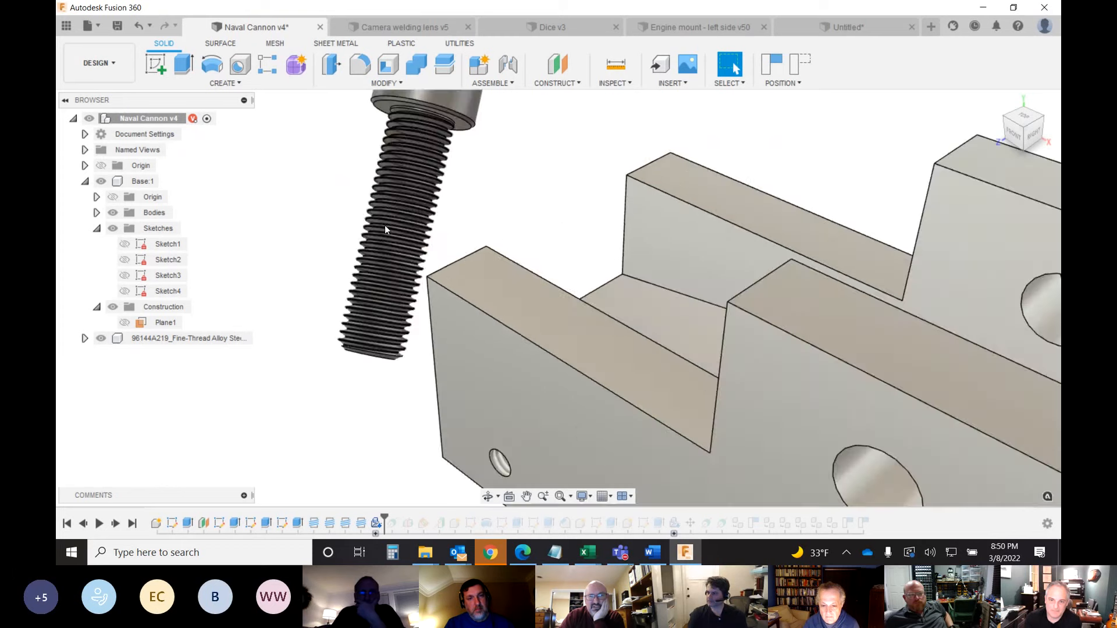
scroll(385, 229, up, 2)
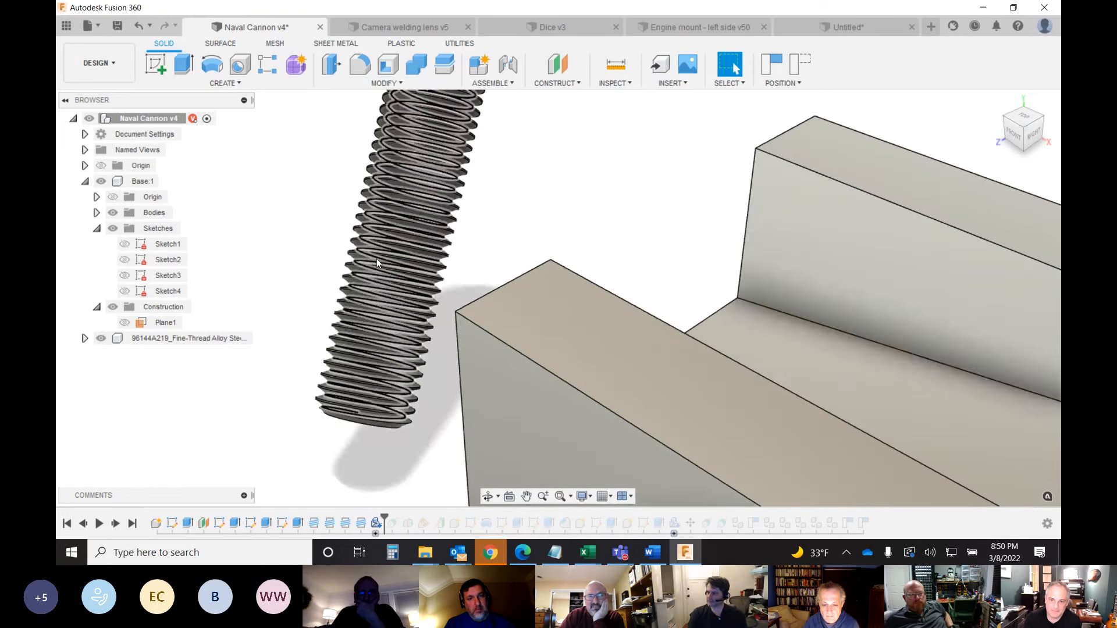
scroll(379, 256, down, 5)
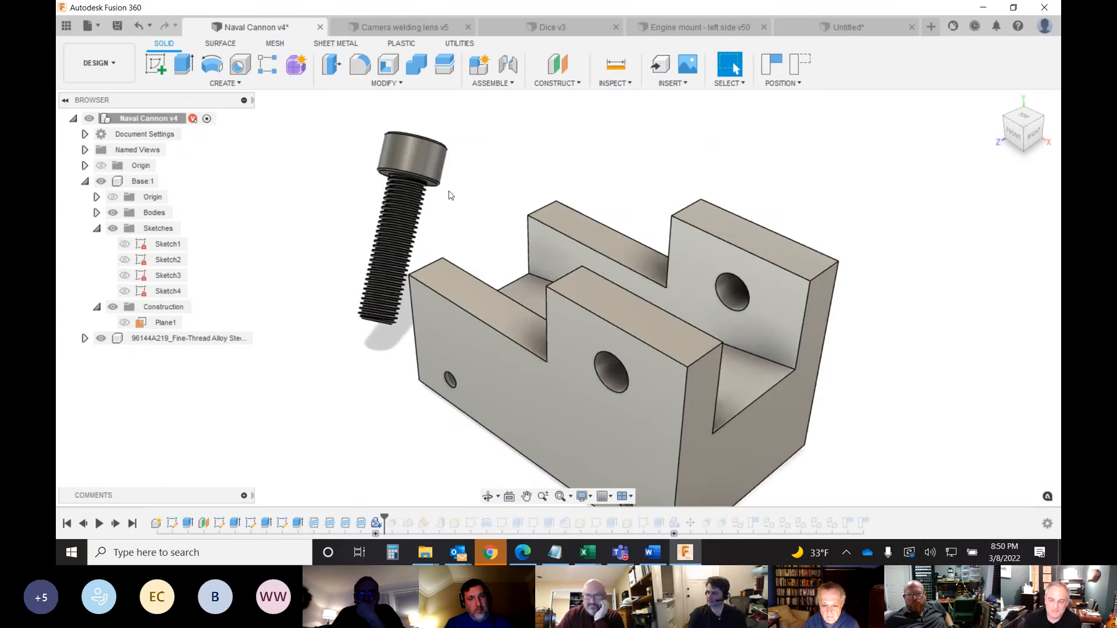
click(411, 178)
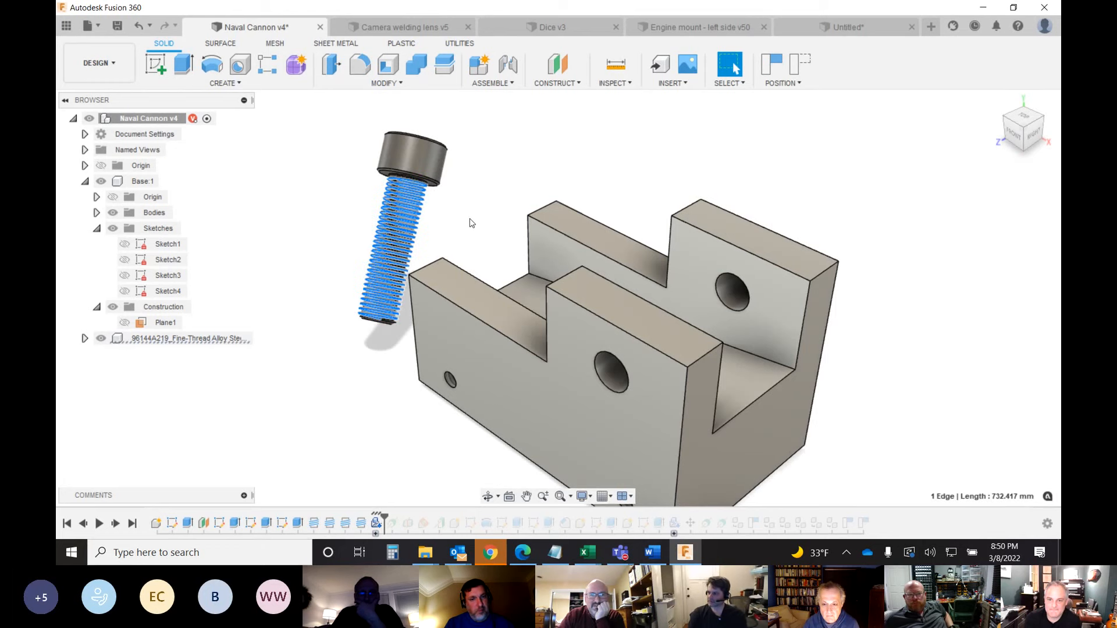
scroll(471, 223, down, 2)
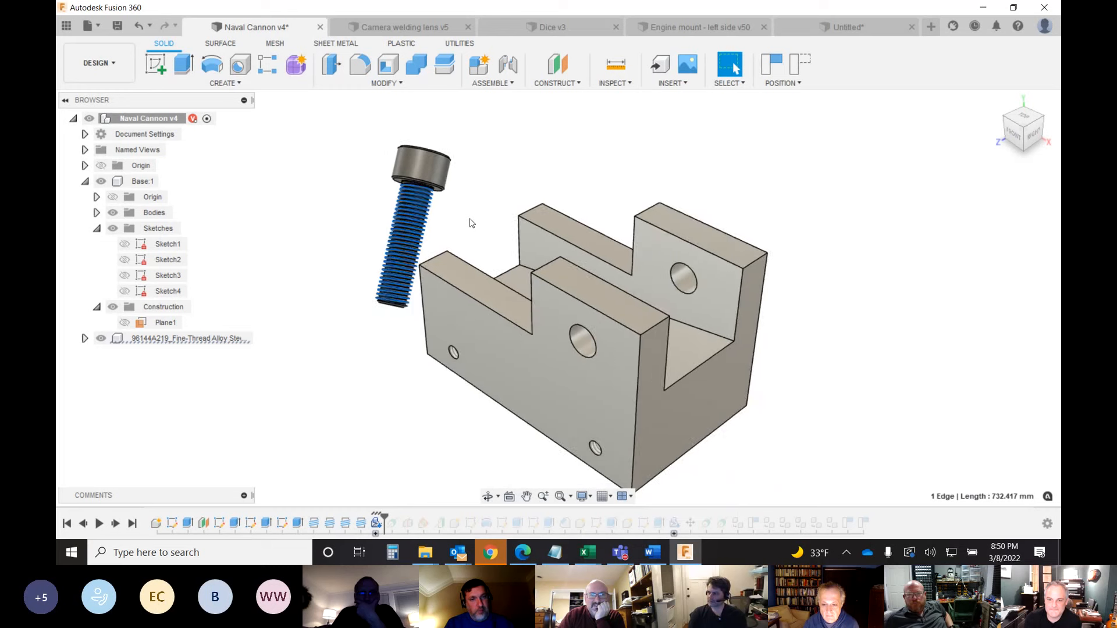
right_click(414, 225)
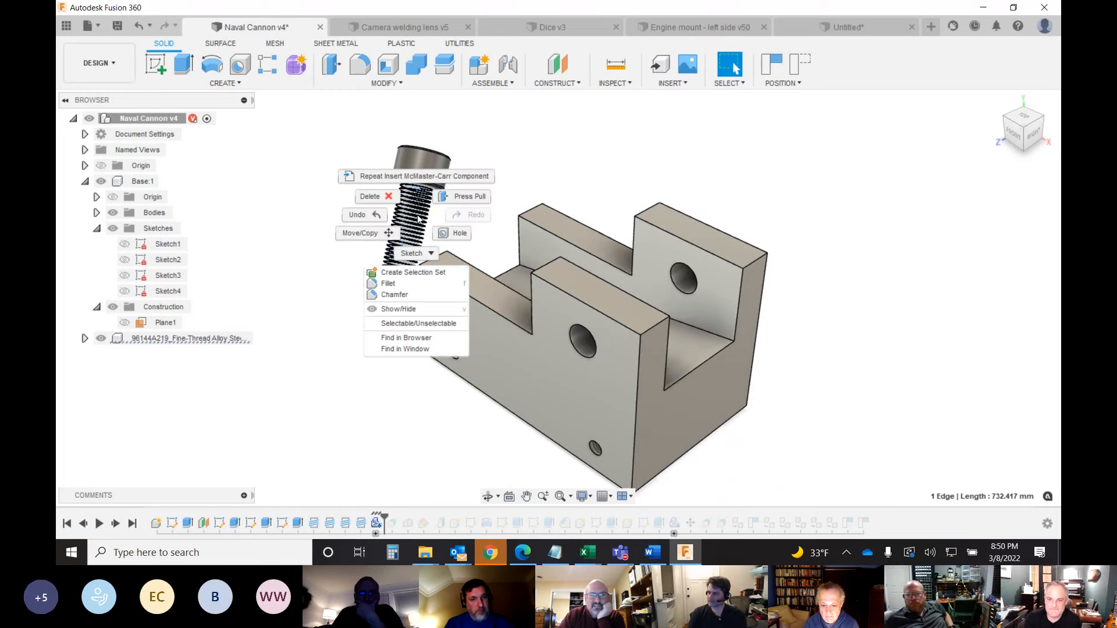
click(549, 175)
- Move the screw body over to the base, about -19.76 mm in Y and 18.22 mm in Z, with a 38 mm X distance
right_click(403, 257)
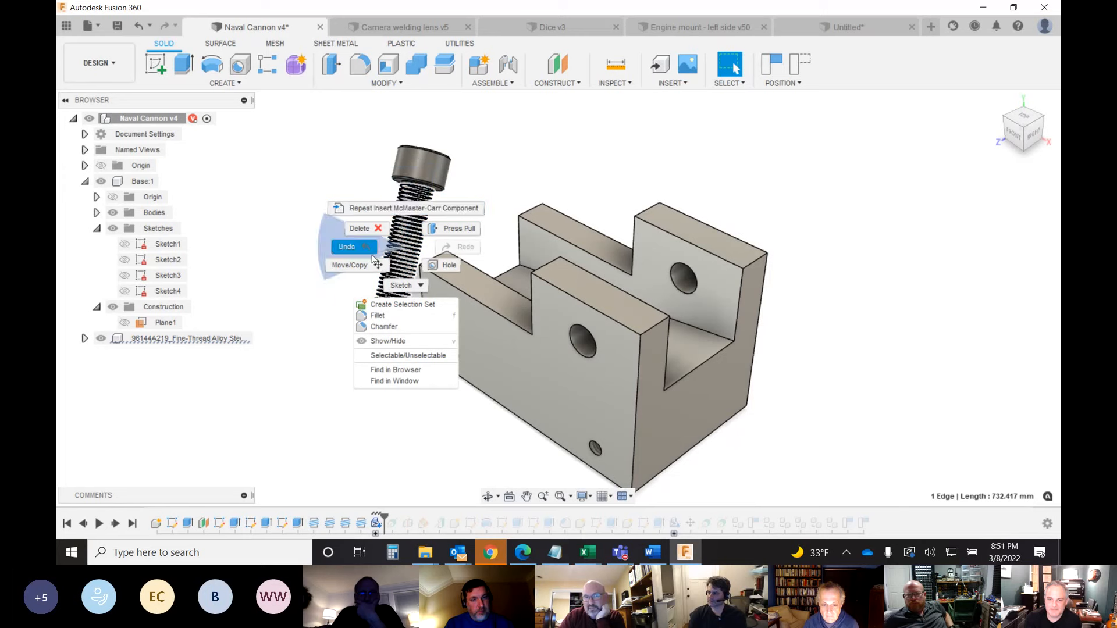
click(355, 264)
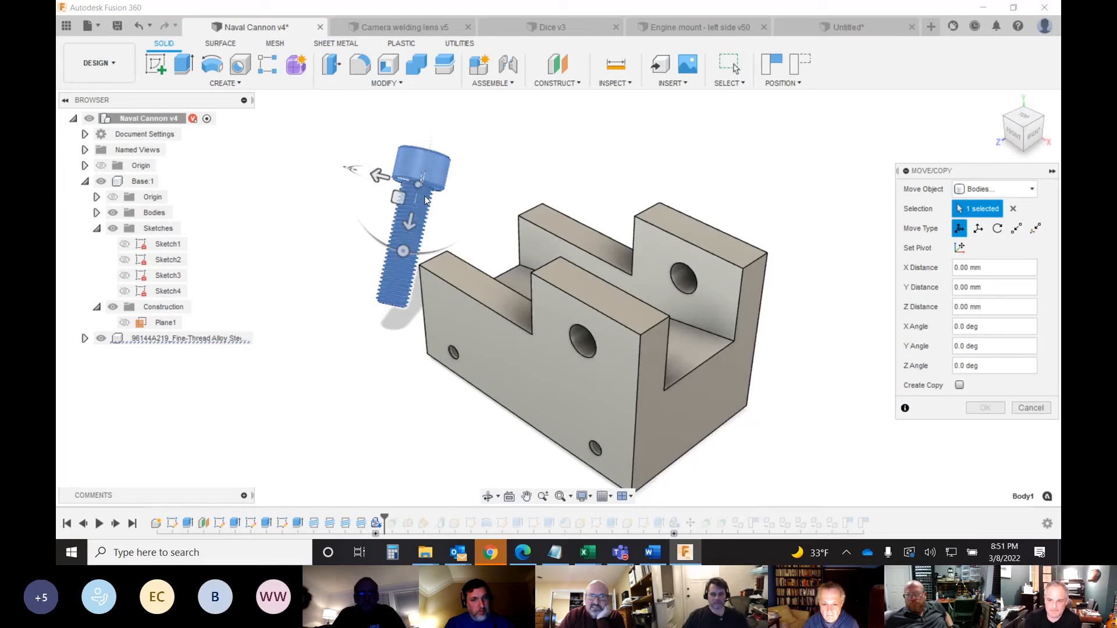
drag(407, 203, 473, 295)
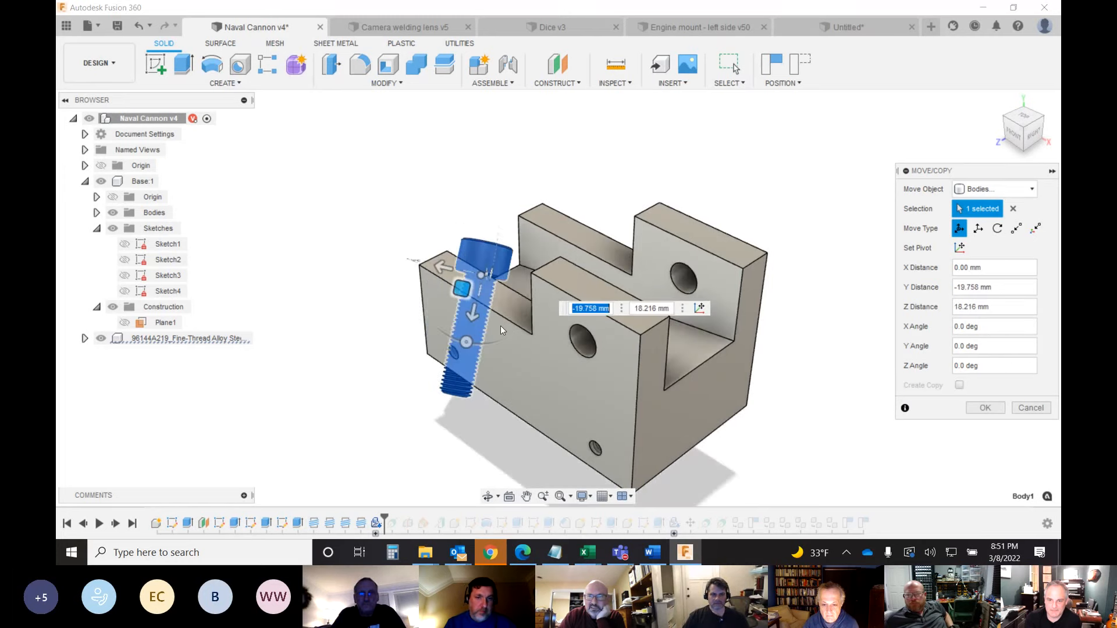
click(1013, 133)
drag(443, 326, 580, 249)
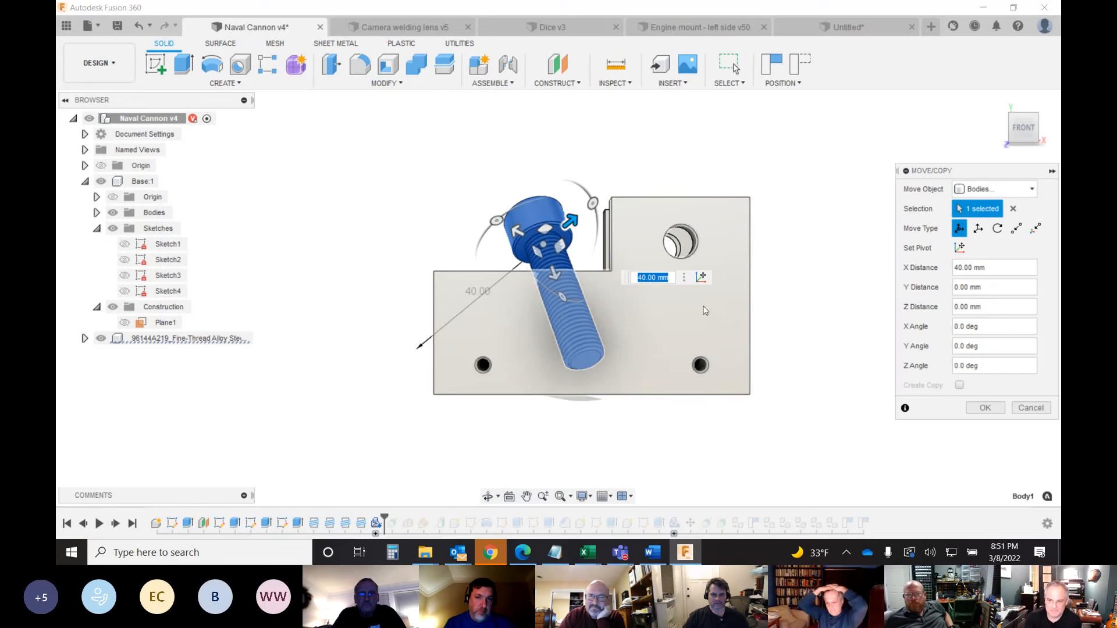
drag(570, 221, 569, 232)
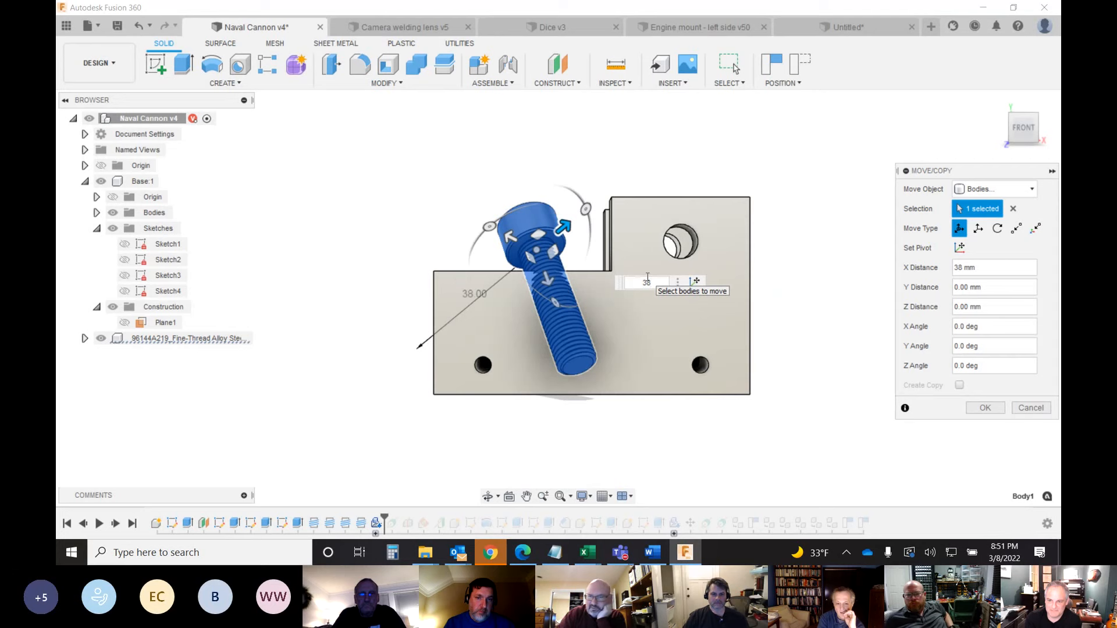
key(Return)
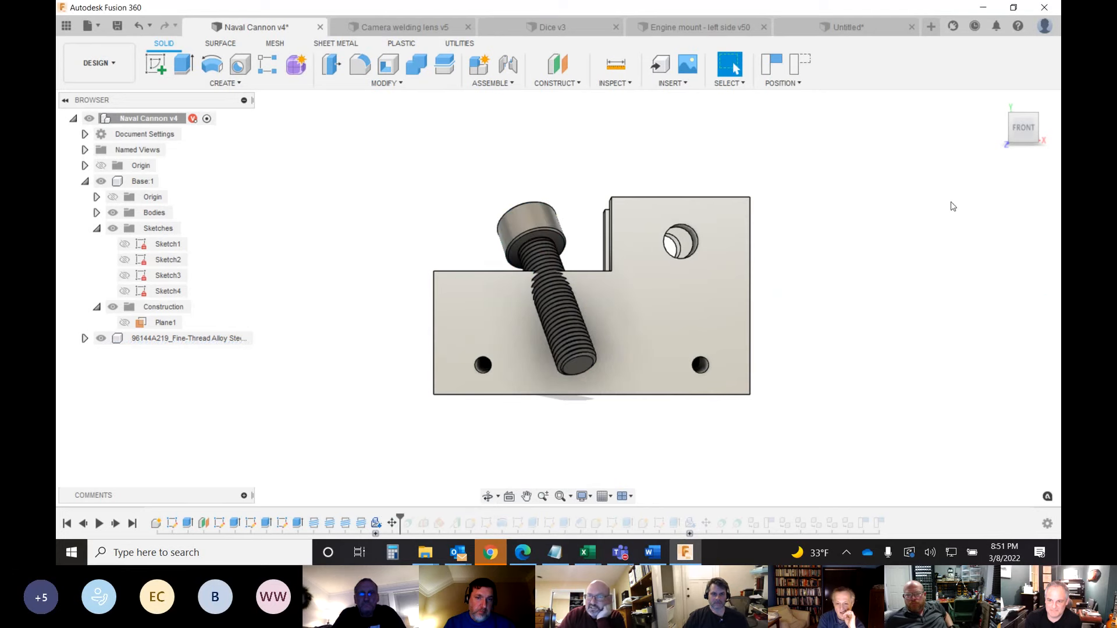
- Look over the solid creation commands, including the available Pattern types
click(1005, 111)
shift+middle_drag(558, 298, 783, 200)
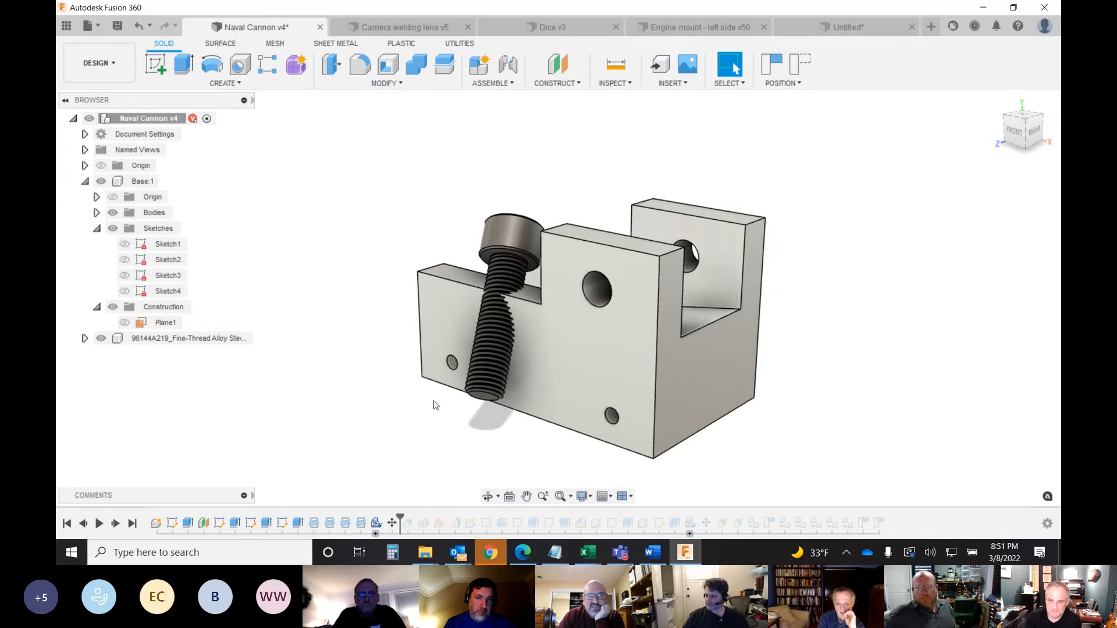
click(222, 84)
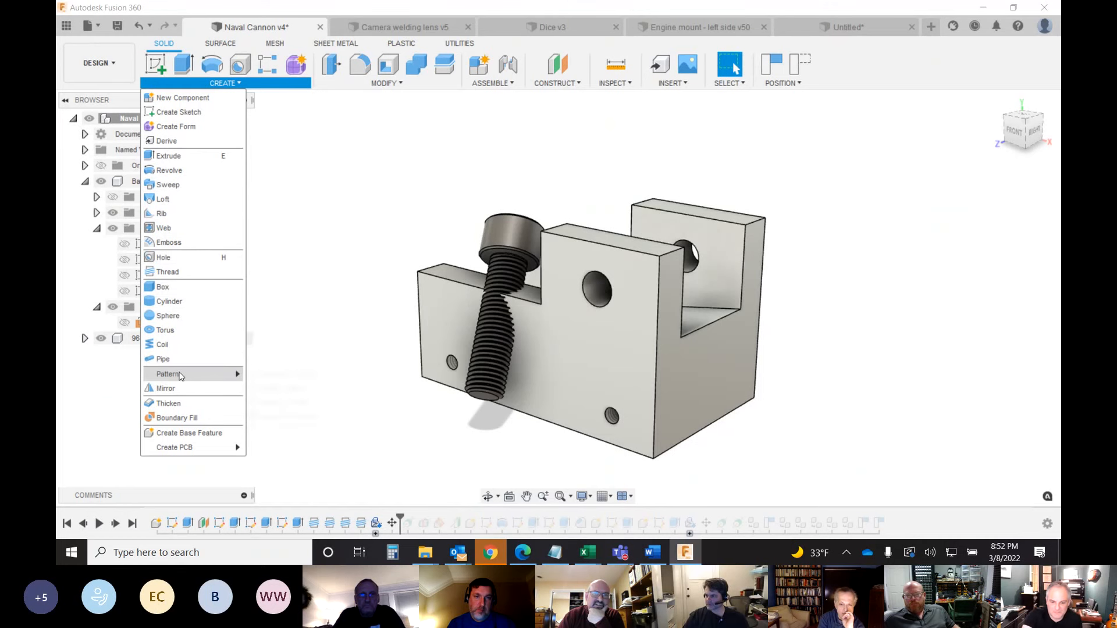
mouse_move(186, 374)
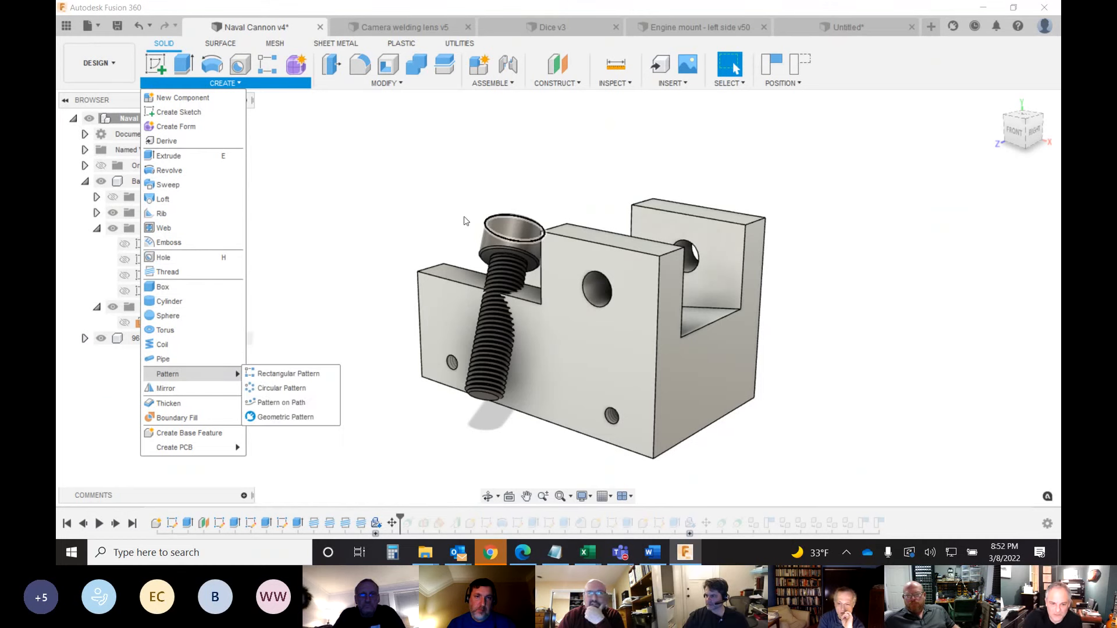
click(411, 234)
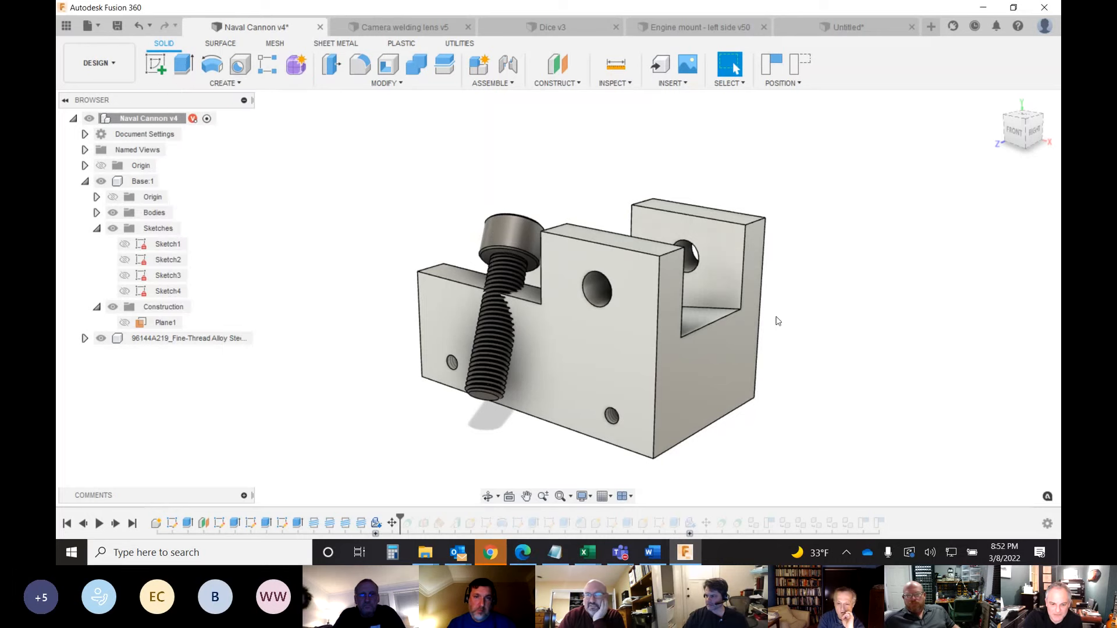
- Try to mirror the screw's thread face across the base's inner side wall, capturing the component position
drag(1008, 133, 966, 136)
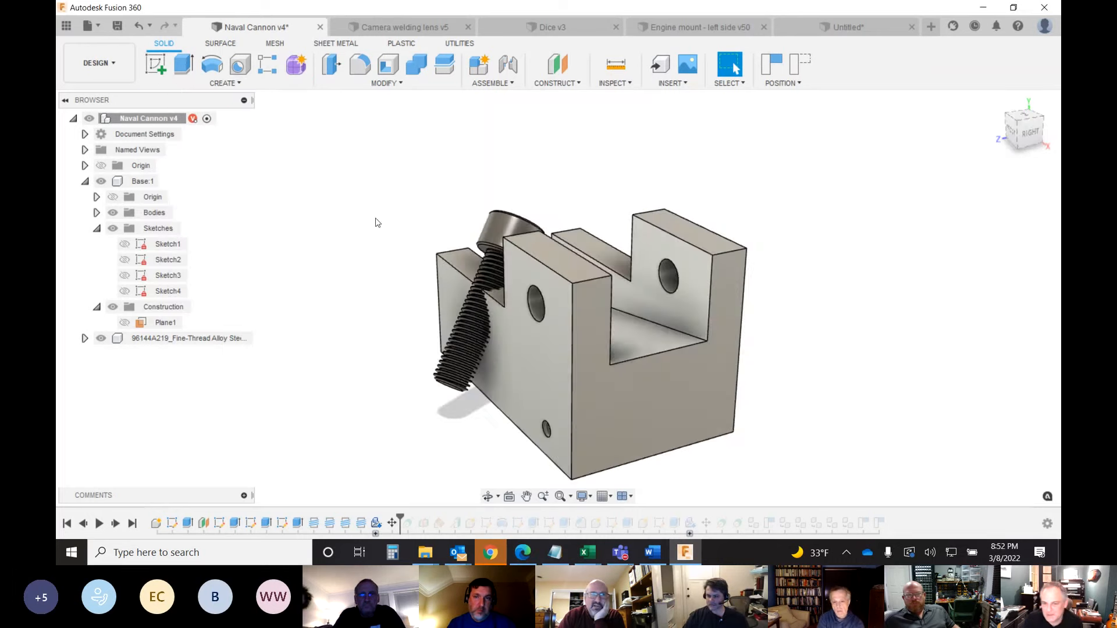
click(221, 83)
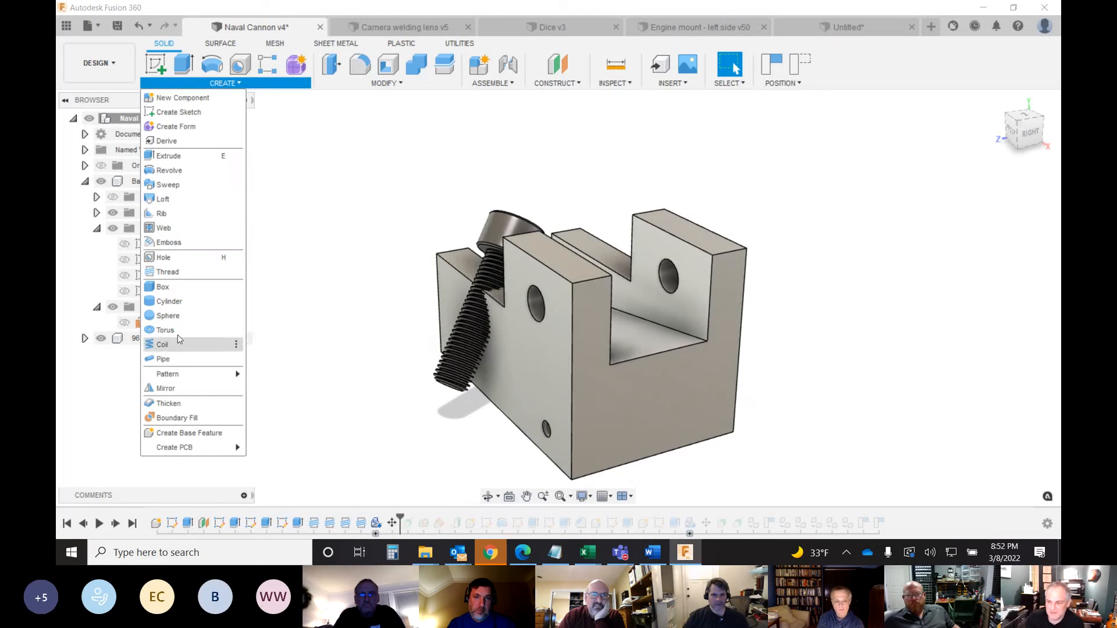
click(166, 386)
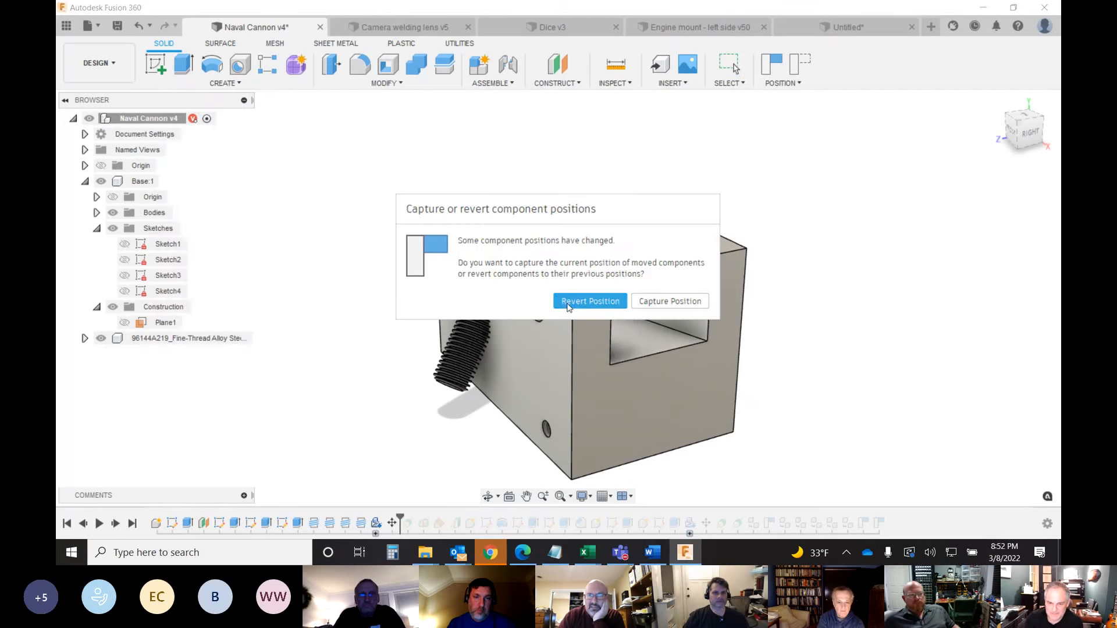
click(654, 300)
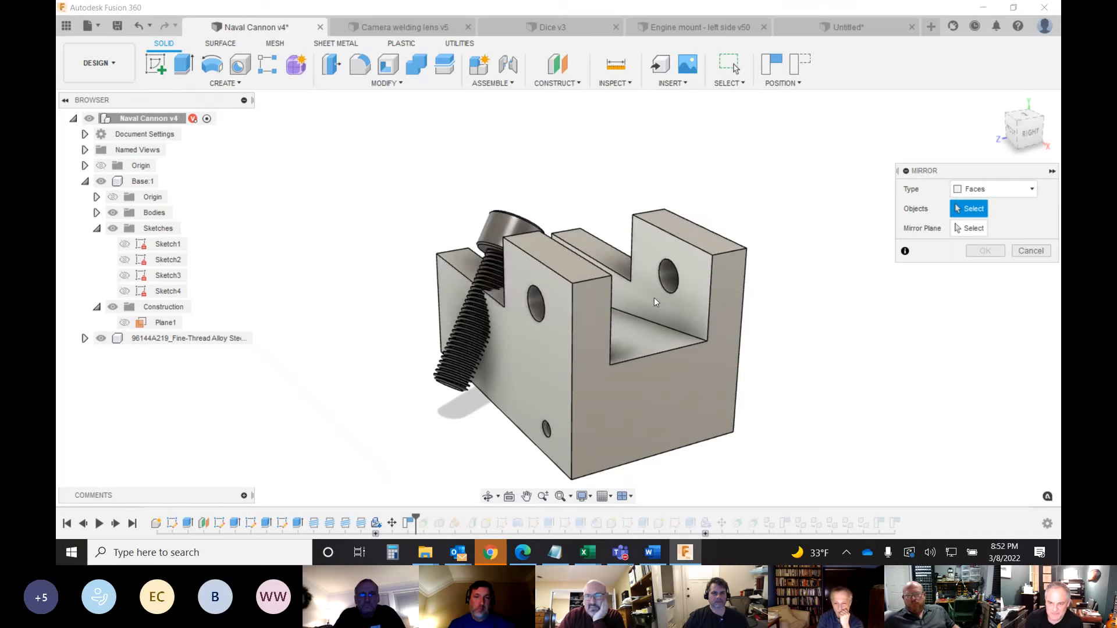
click(452, 351)
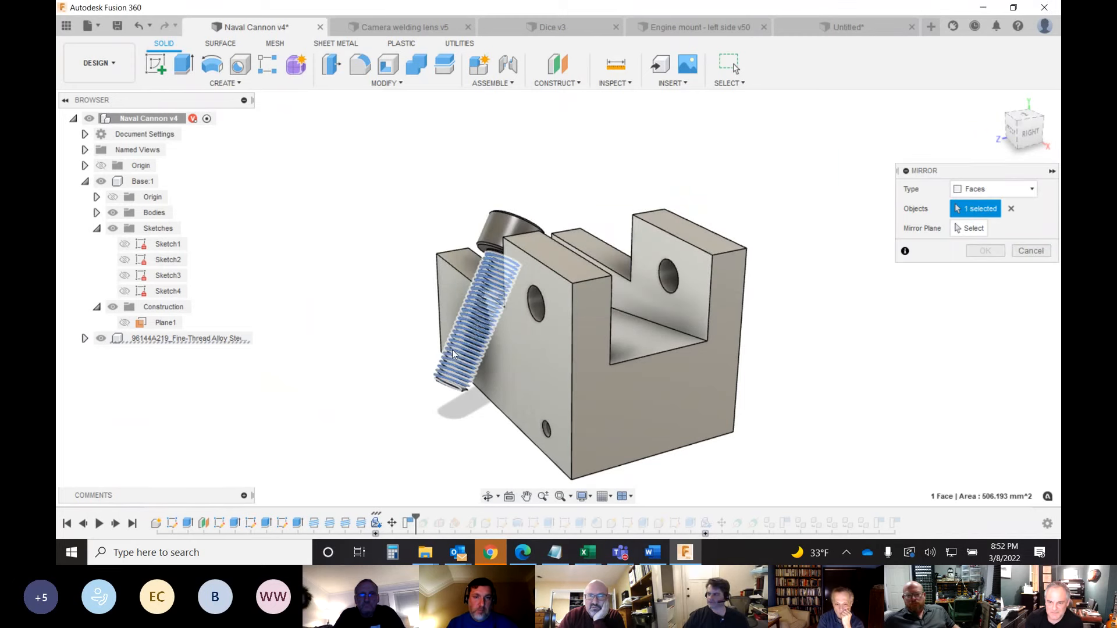
click(971, 228)
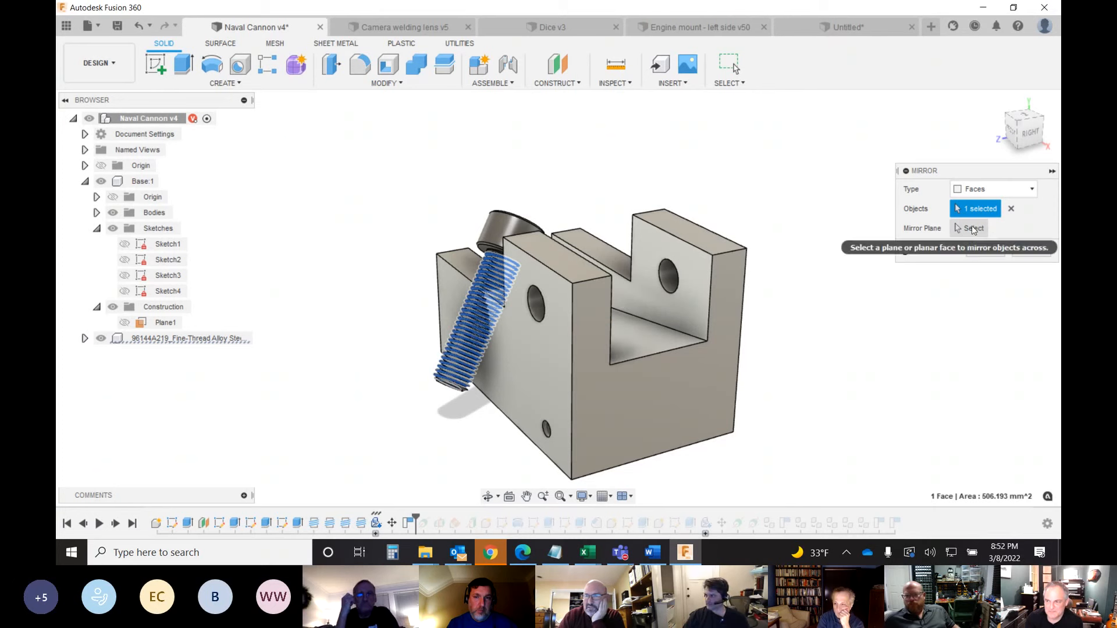
click(691, 304)
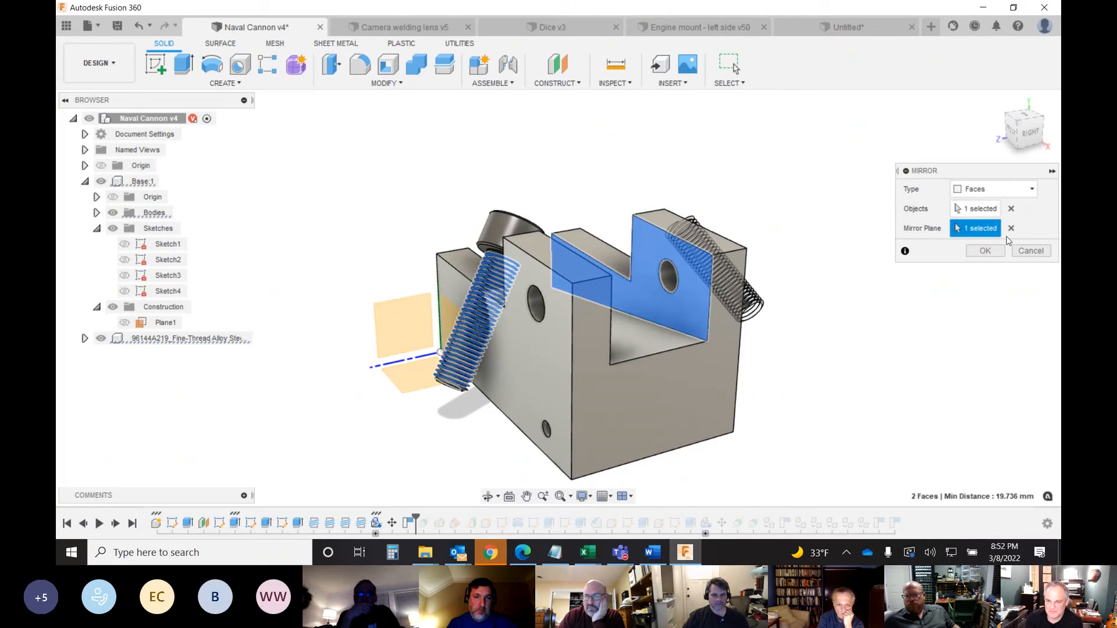
click(985, 251)
- Undo the screw's moves and its insertion, leaving only the base in the design
drag(1040, 140, 781, 349)
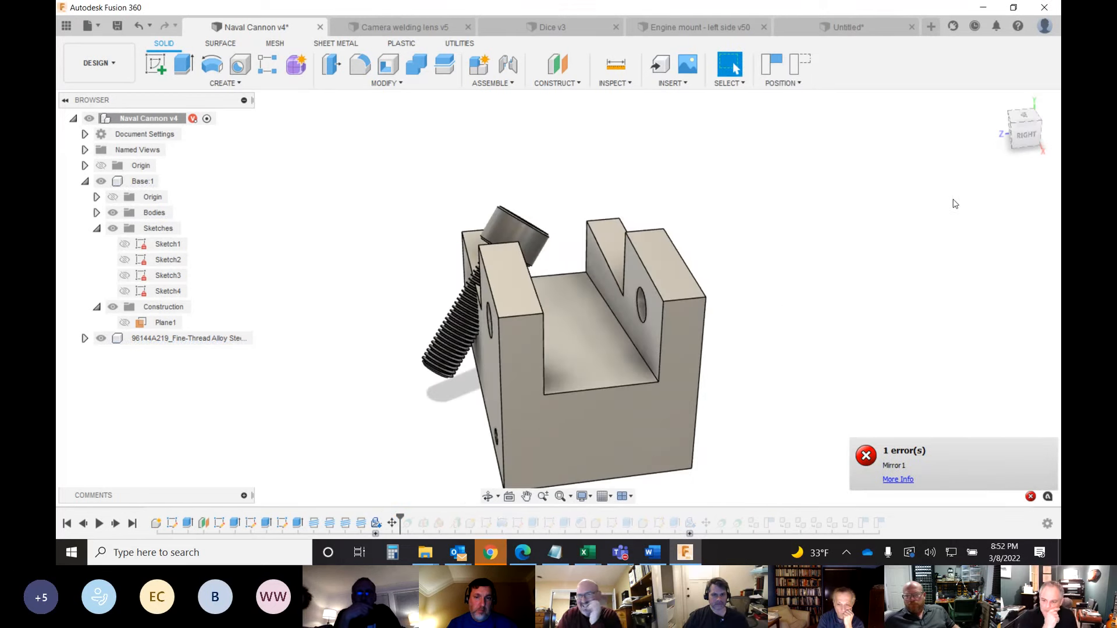
drag(1030, 142, 900, 166)
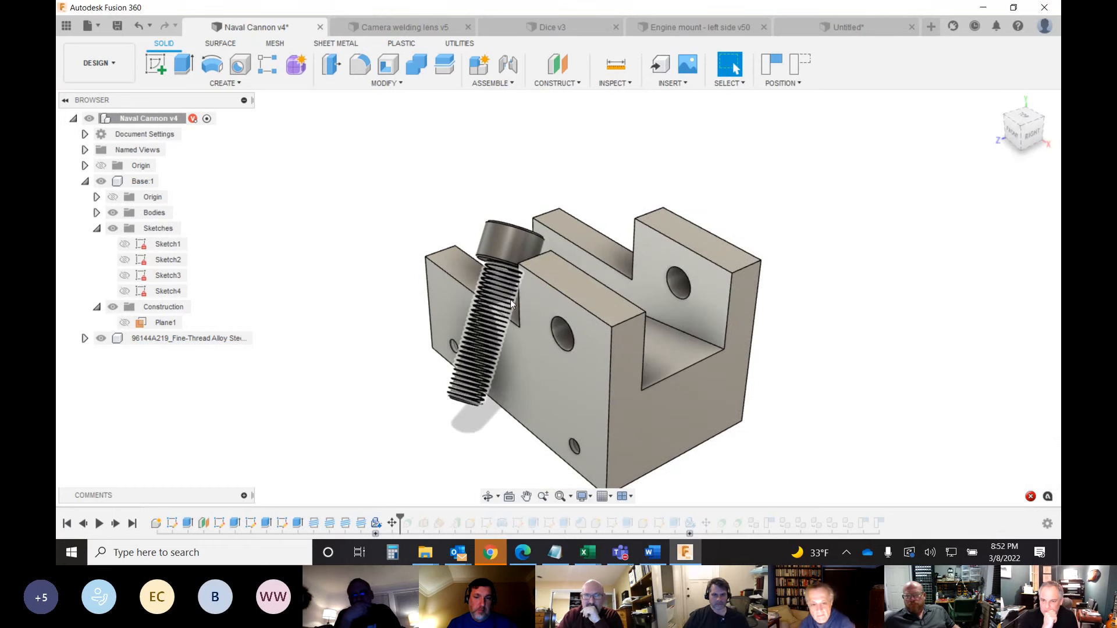
key(ctrl+z)
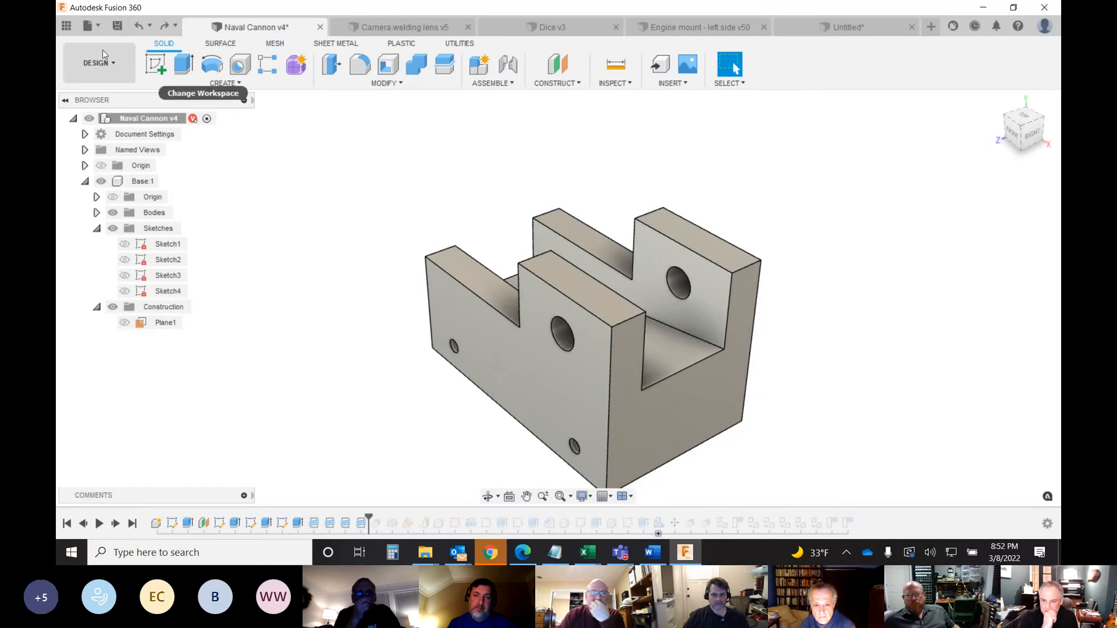
- Open the Front Clip v4 design from the Turkey project and examine the assembly from the front and back
click(74, 26)
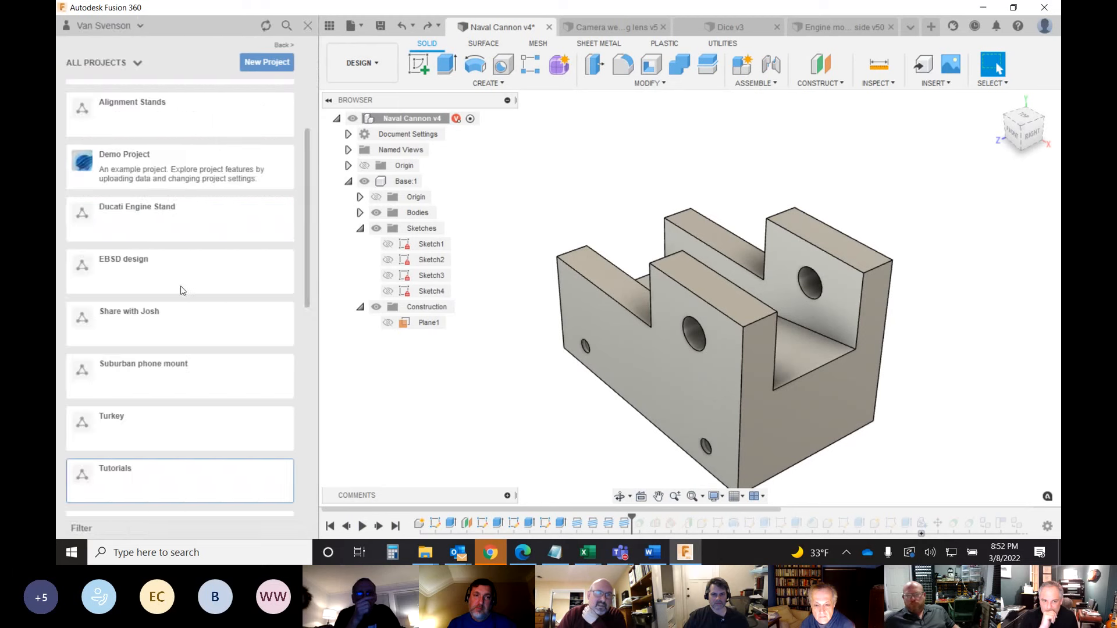
click(114, 419)
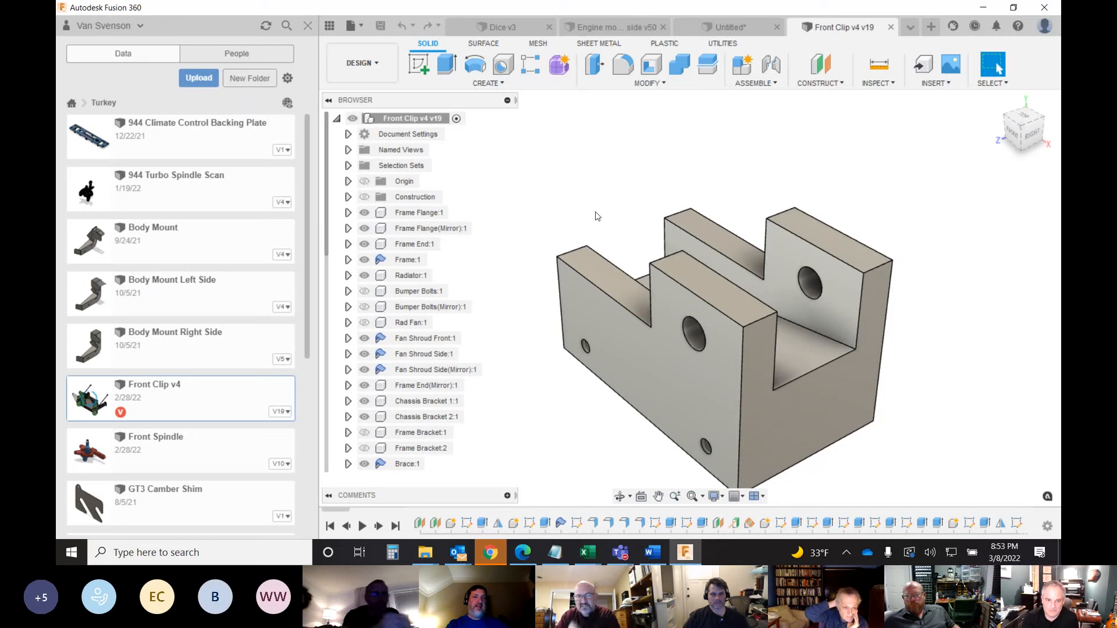
click(308, 25)
scroll(733, 412, up, 3)
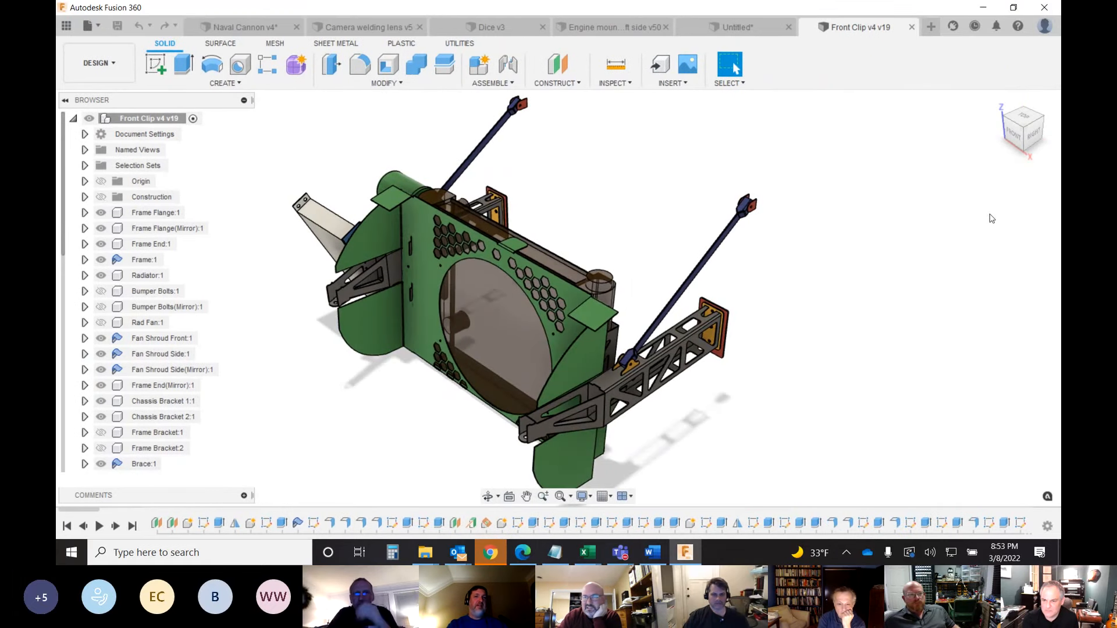
mouse_move(992, 219)
shift+middle_down()
mouse_move(669, 228)
mouse_move(728, 279)
shift+middle_up()
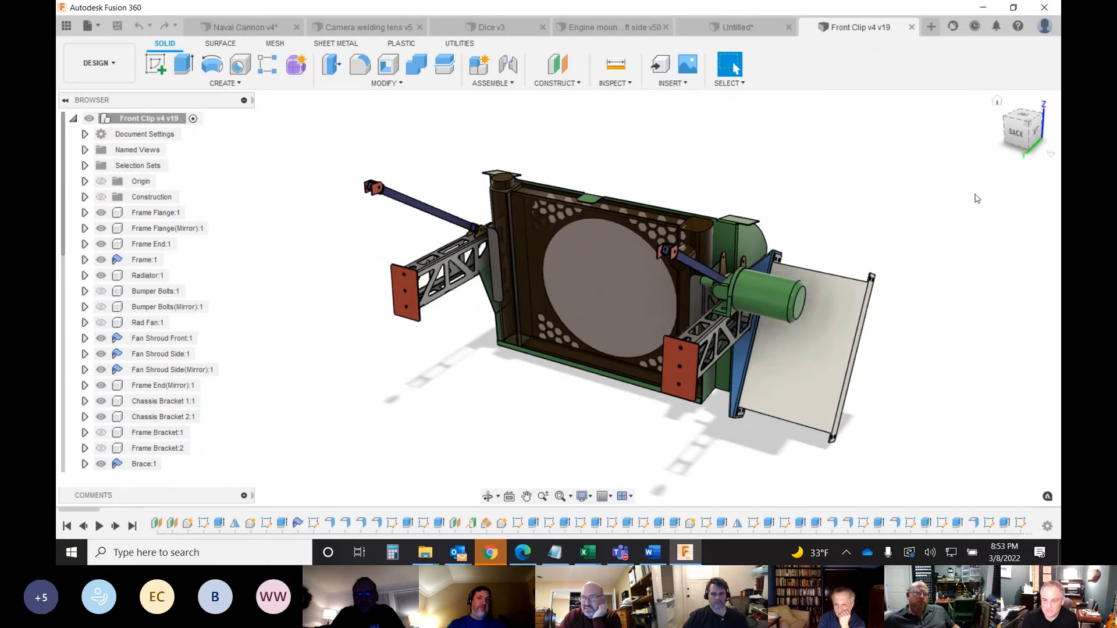
click(1018, 134)
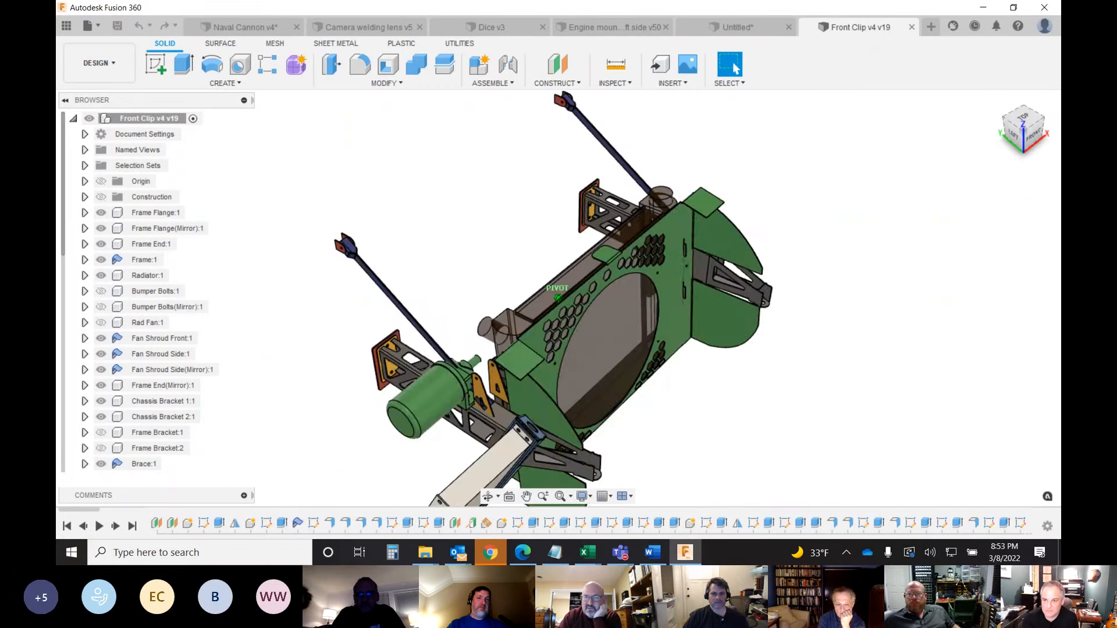
- Show the Front Clip's origin planes, examine the assembly around them from several angles, and hide the origin again
mouse_move(559, 298)
shift+middle_down()
mouse_move(617, 320)
mouse_move(628, 340)
mouse_move(562, 355)
mouse_move(640, 315)
mouse_move(567, 349)
mouse_move(573, 360)
mouse_move(747, 129)
shift+middle_up()
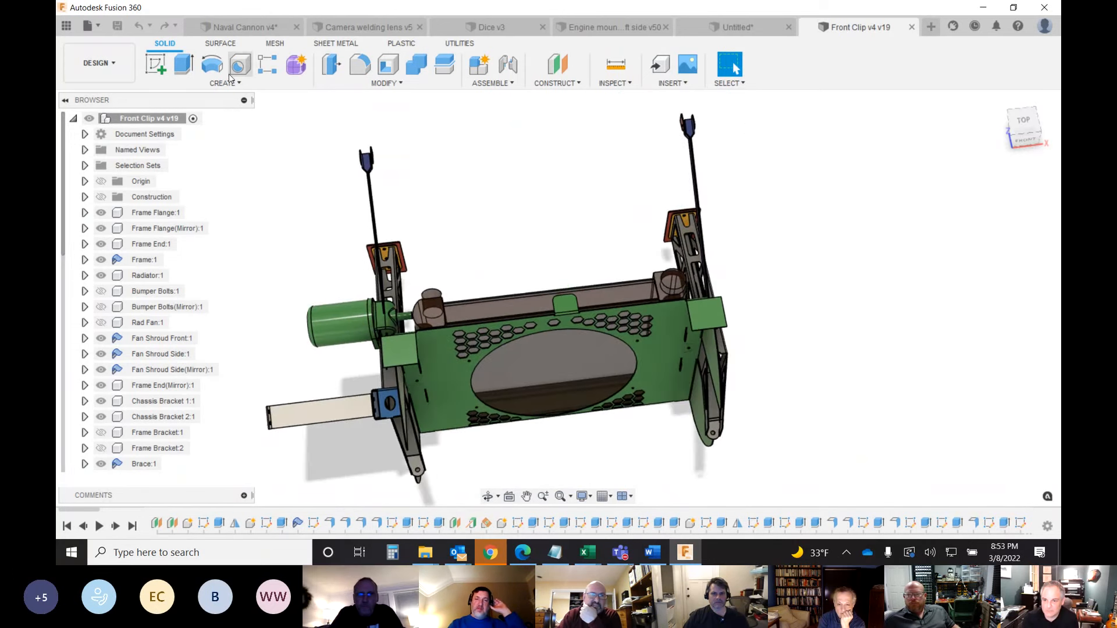
click(101, 181)
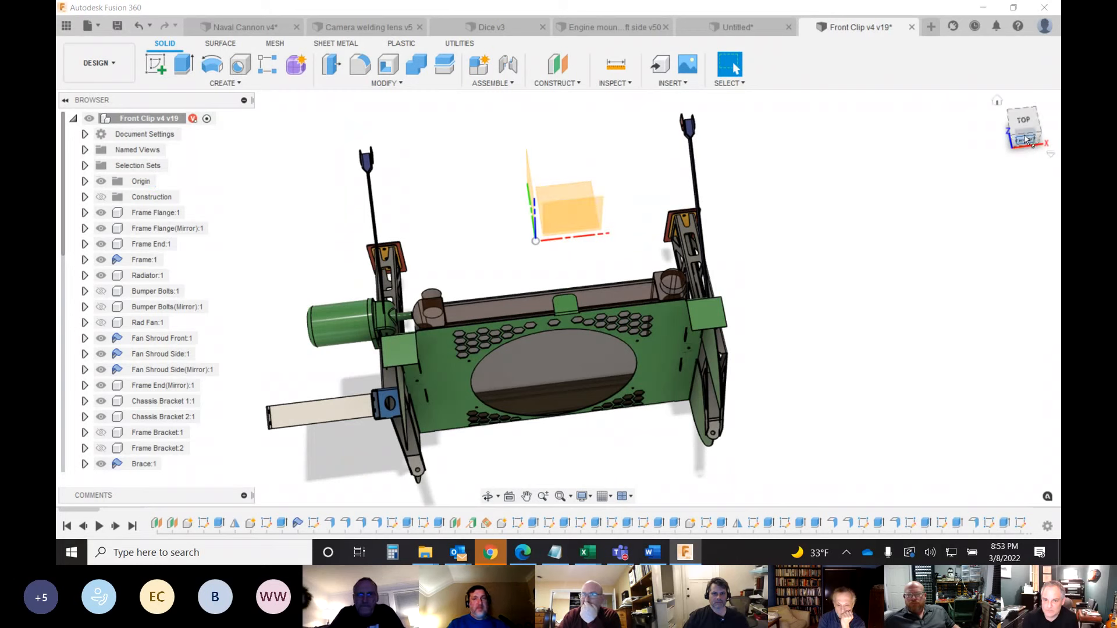
mouse_move(1028, 130)
shift+middle_down()
mouse_move(948, 189)
mouse_move(484, 176)
shift+middle_up()
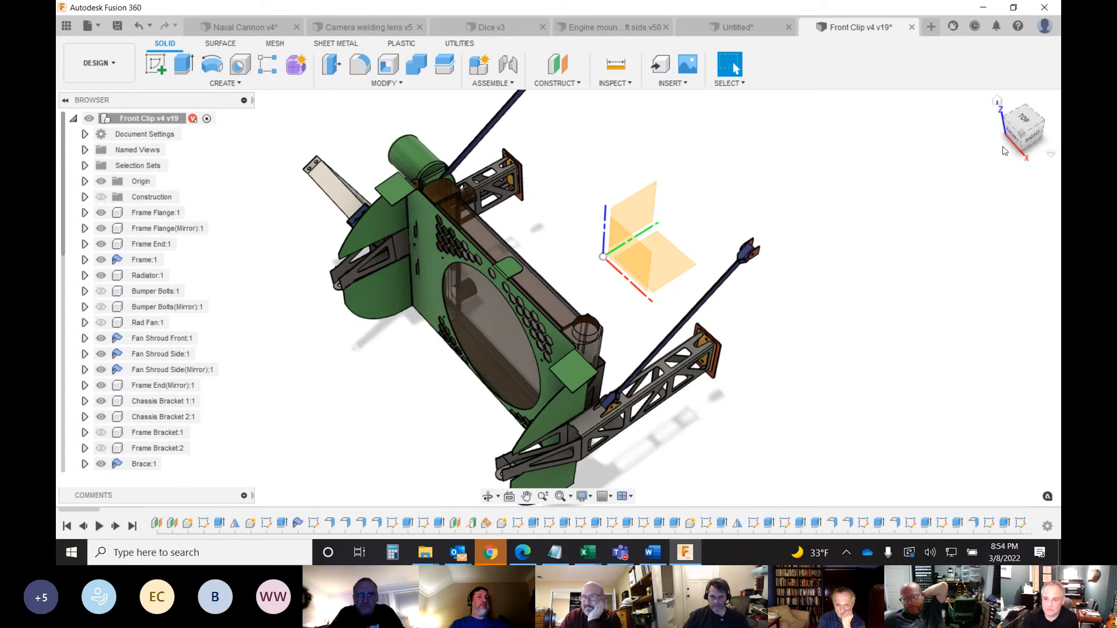
mouse_move(1015, 125)
mouse_down()
mouse_move(1100, 135)
mouse_move(1007, 134)
mouse_move(1059, 123)
mouse_move(1033, 122)
mouse_move(1043, 128)
mouse_up()
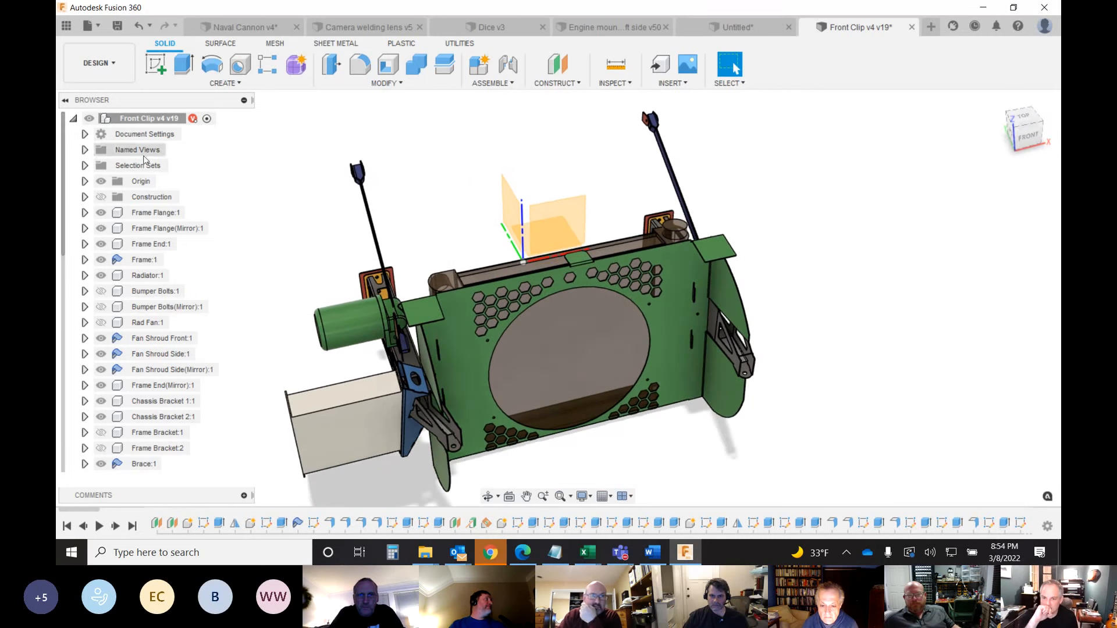
click(100, 182)
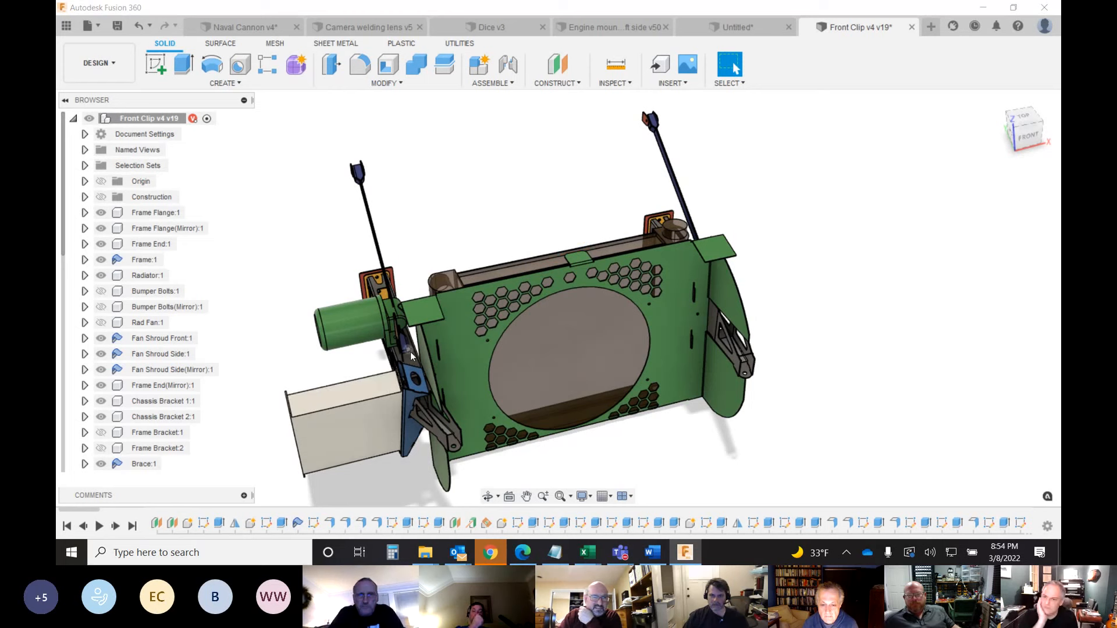
- Activate the Frame:1 component and examine it on its own from the home view and the right side
click(157, 260)
click(173, 260)
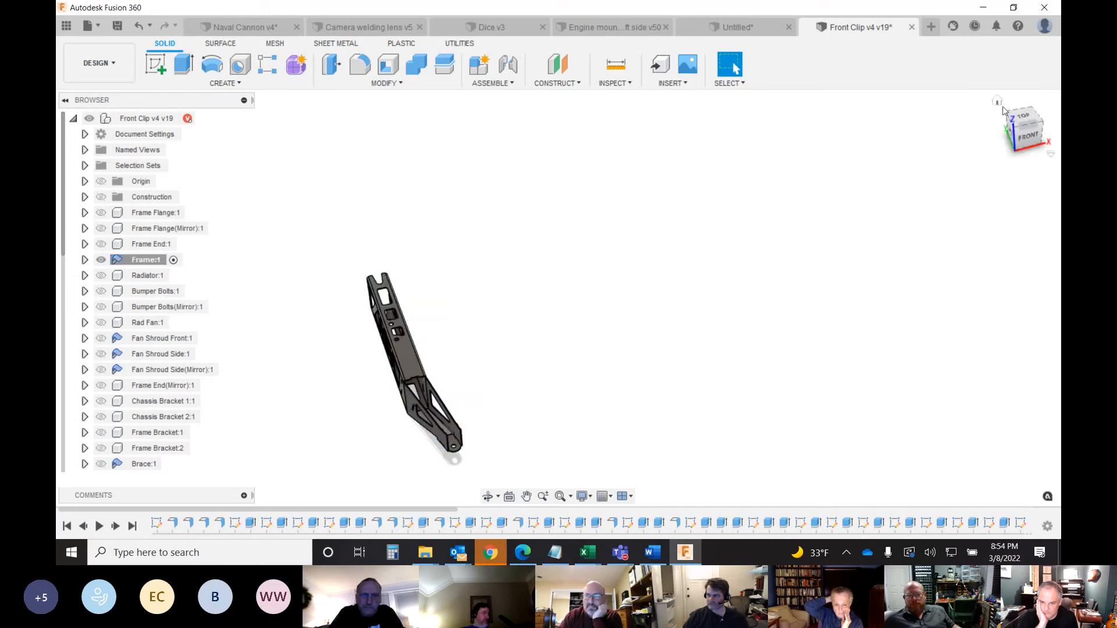
click(998, 102)
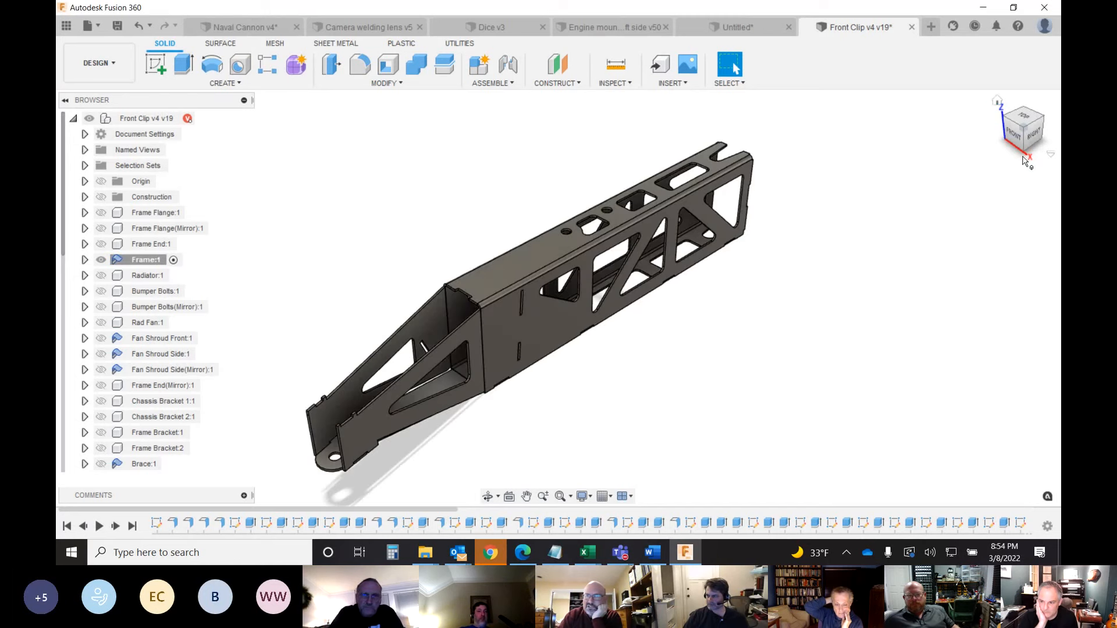
mouse_move(1029, 139)
mouse_down()
mouse_move(1008, 122)
mouse_move(1002, 131)
mouse_move(1018, 122)
mouse_up()
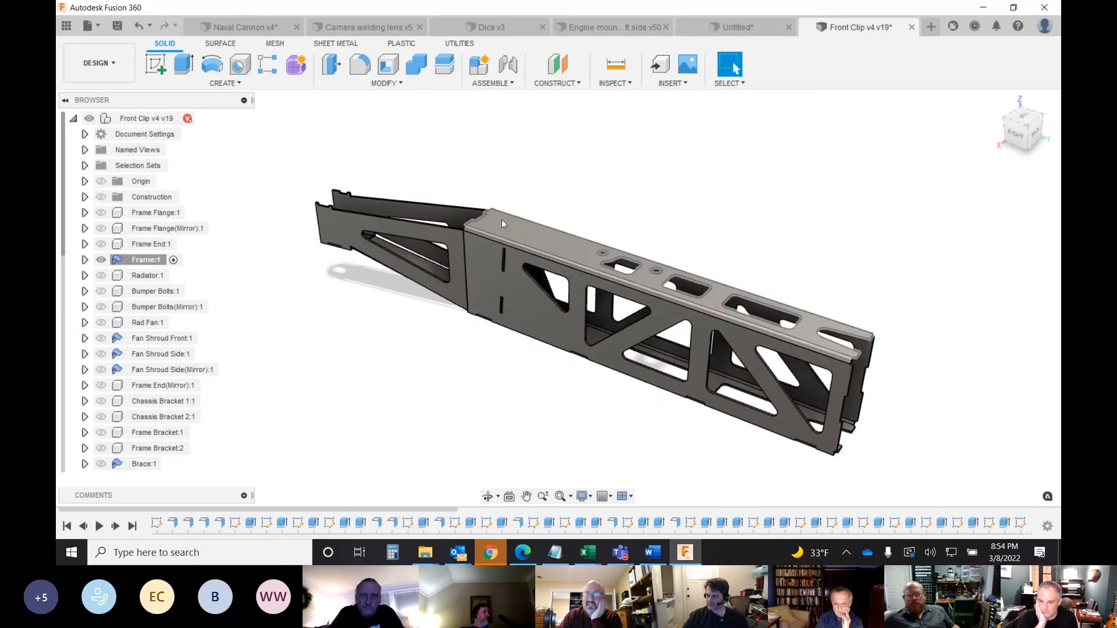
- Open the Flat Pattern of Frame:1, examine its unfolded outline and bend lines, and return to the folded part
click(85, 259)
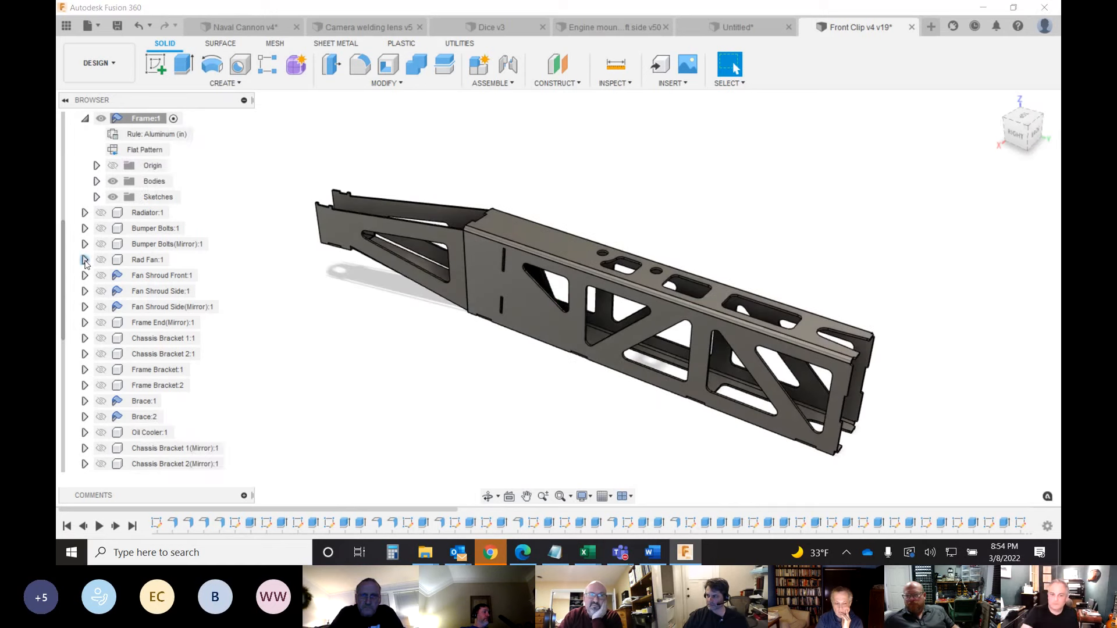
click(177, 150)
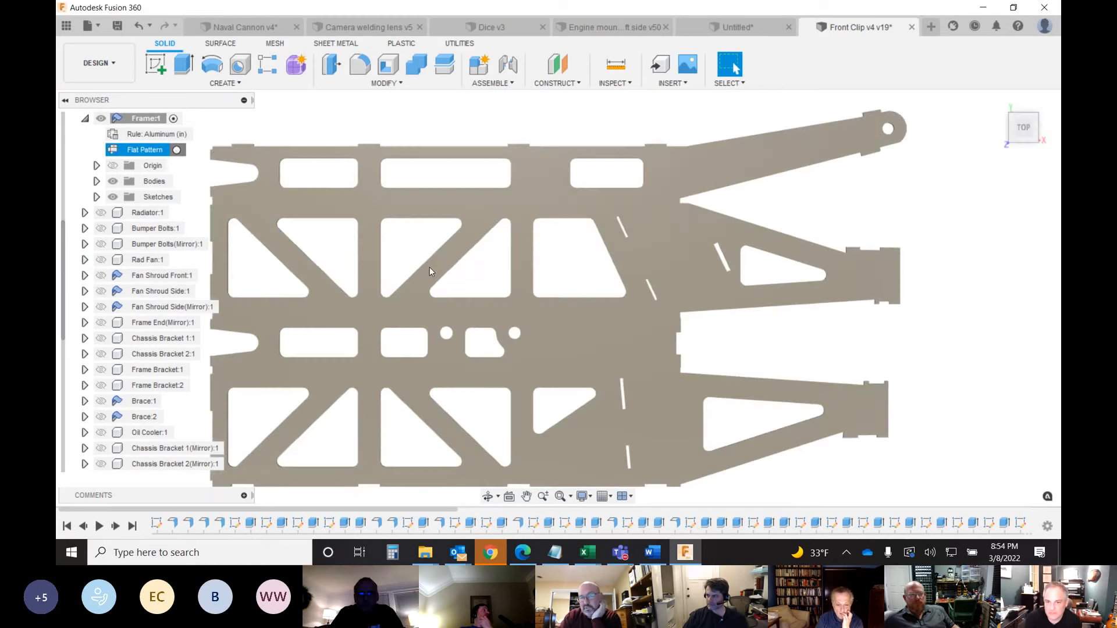
scroll(740, 370, down, 1)
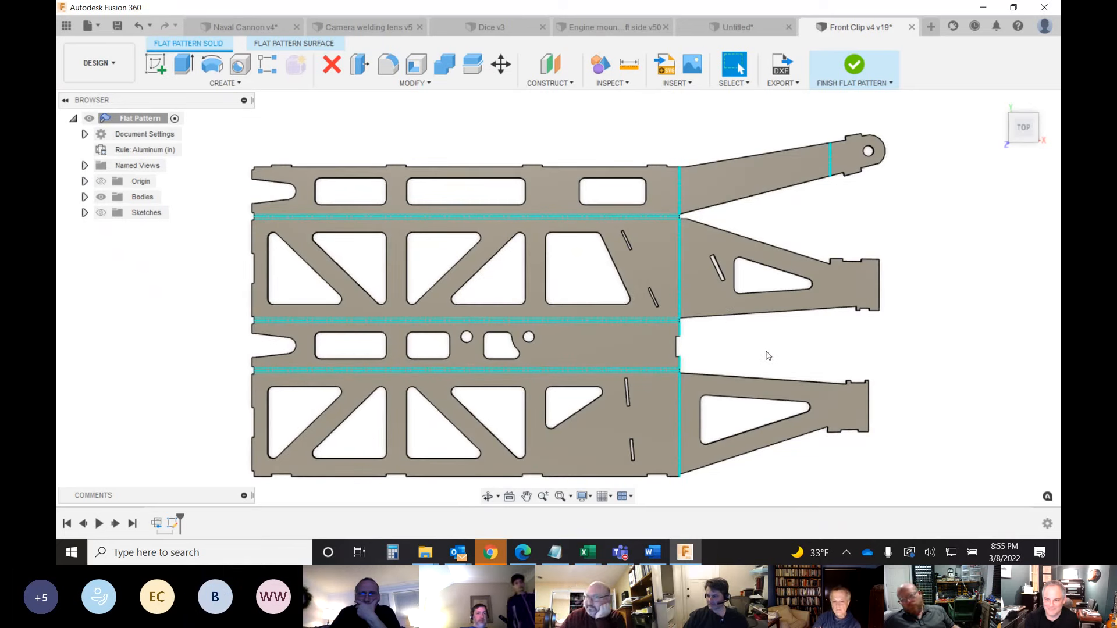
click(855, 66)
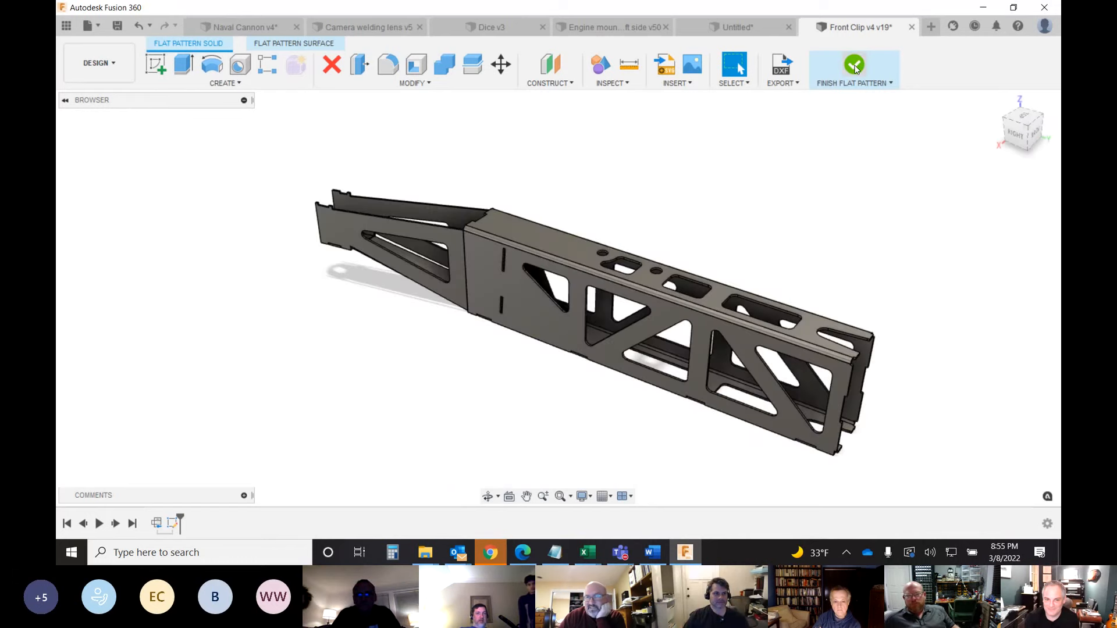